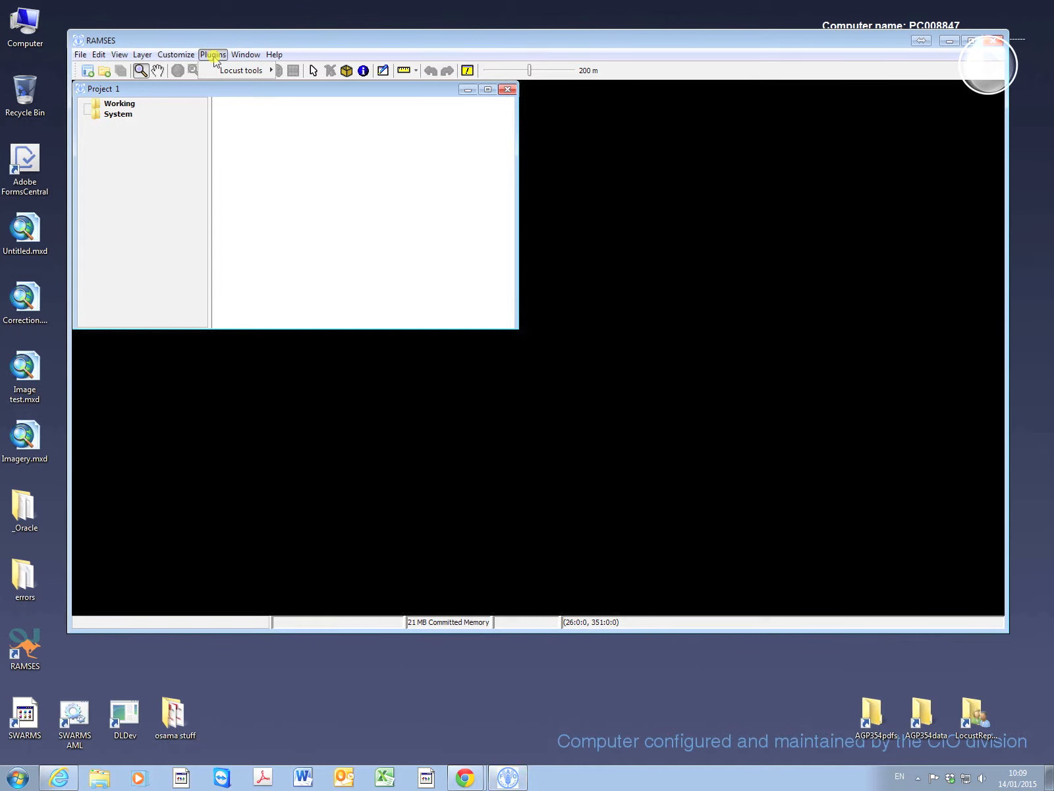
# Open the locust cache data frame from the locust tools and start a new locust record in it.
pyautogui.moveTo(225, 72)
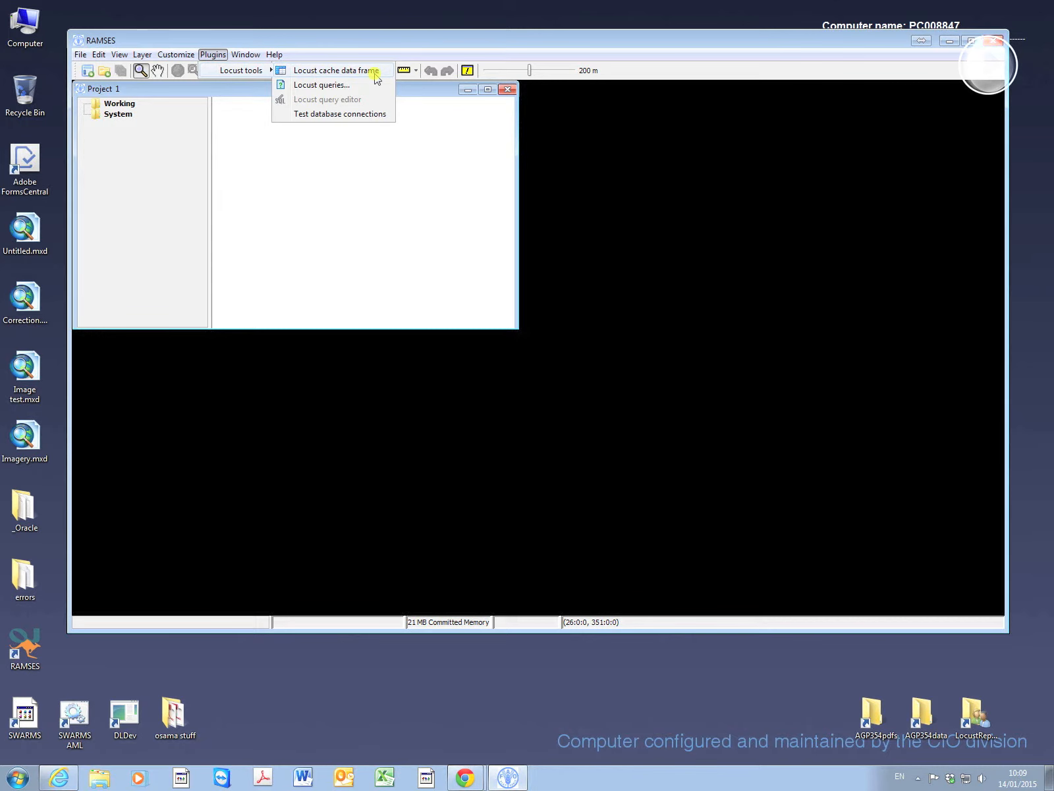
pyautogui.click(325, 71)
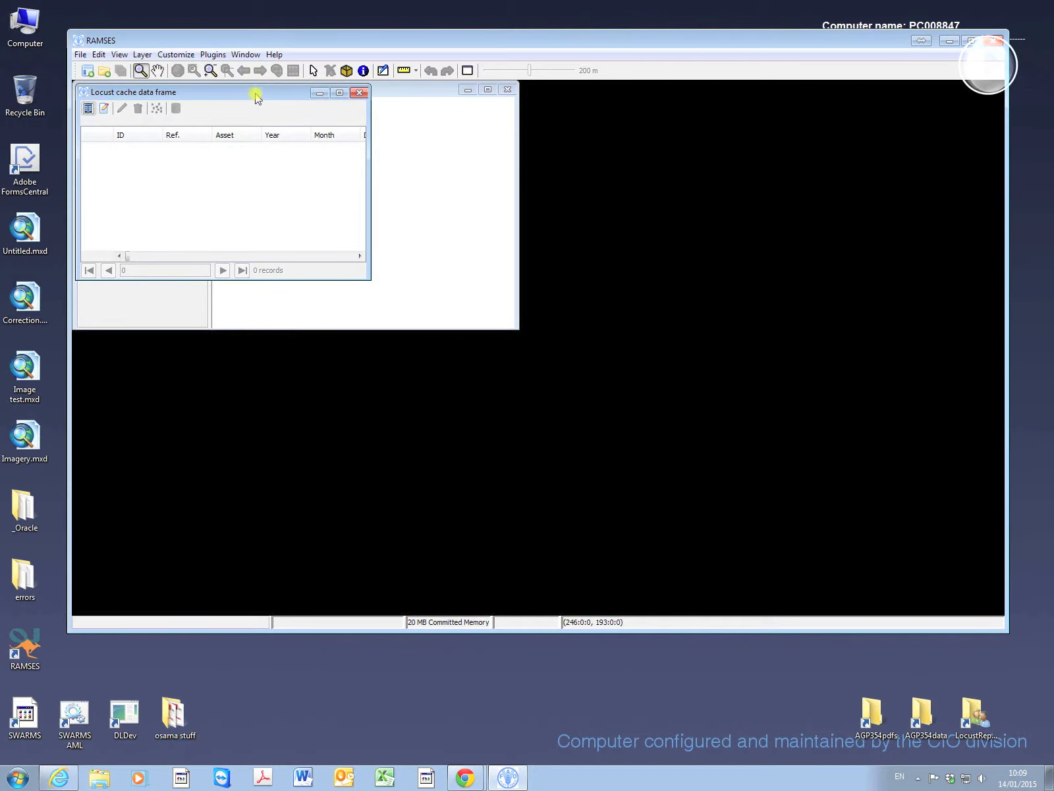
pyautogui.moveTo(254, 91); pyautogui.dragTo(389, 116)
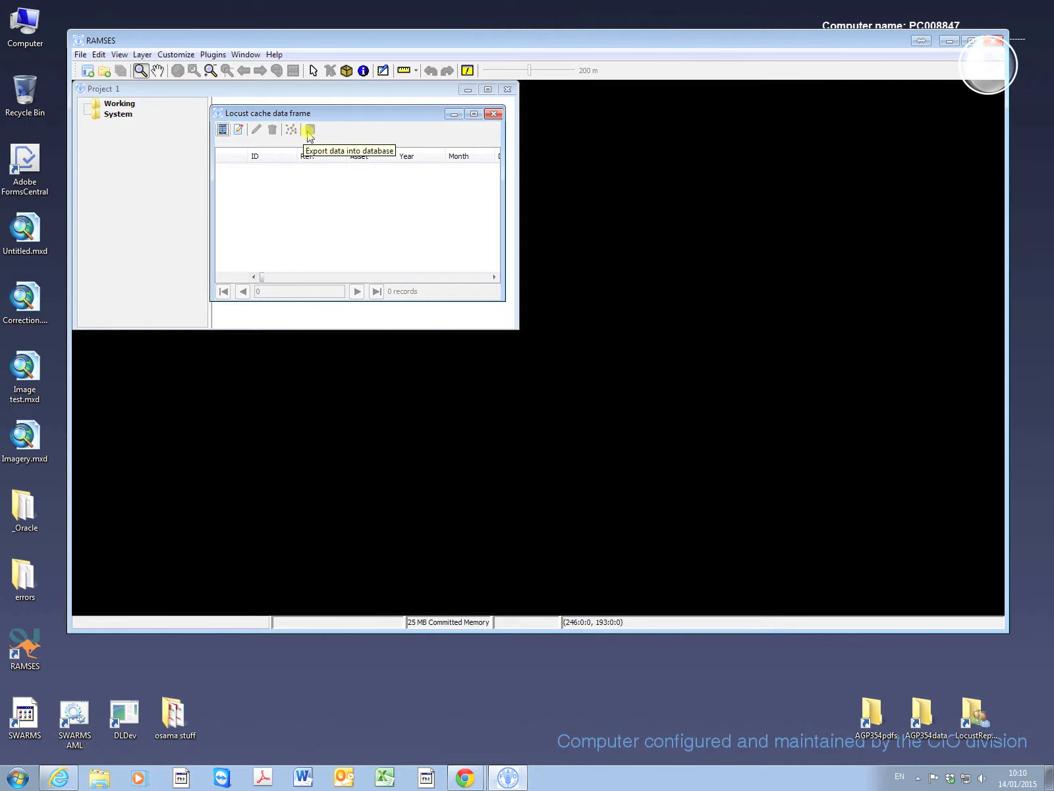
pyautogui.click(238, 131)
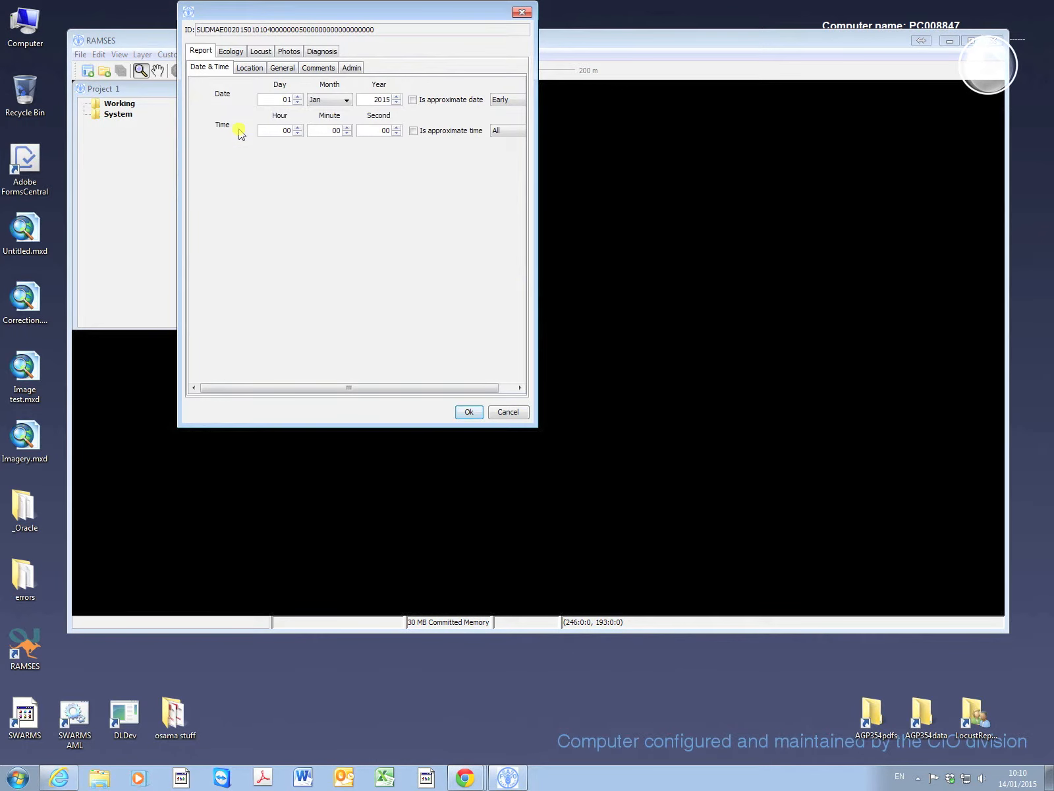
pyautogui.moveTo(313, 12); pyautogui.dragTo(446, 66)
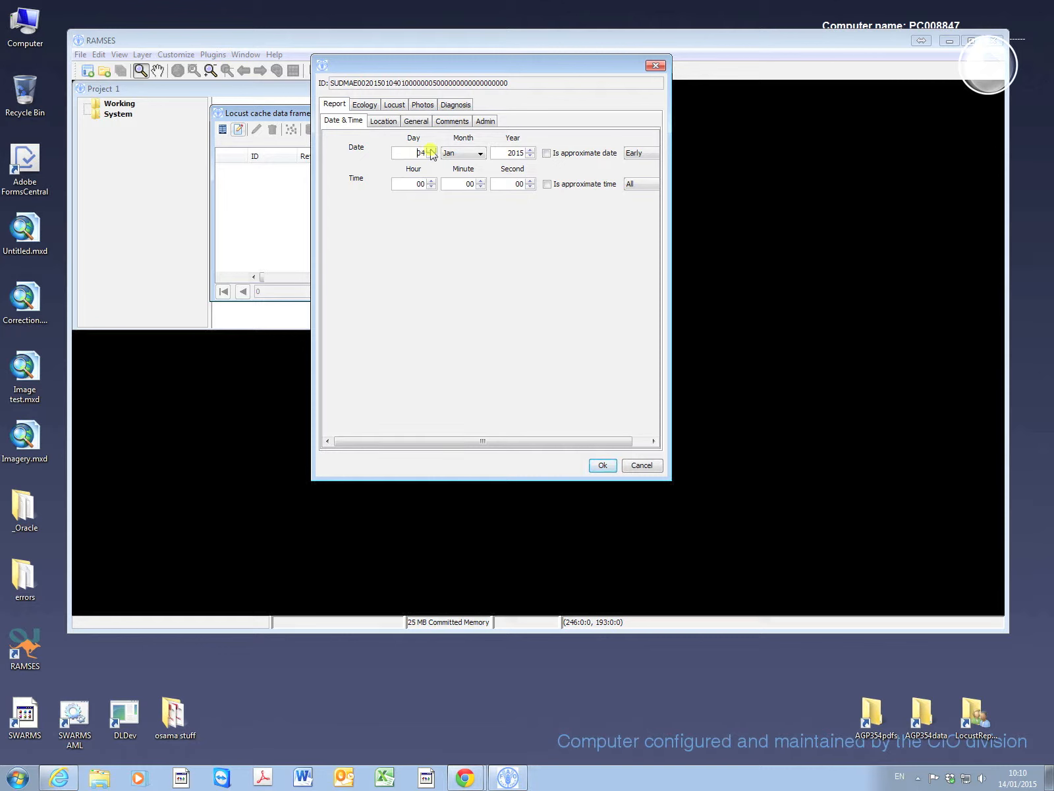
# Set the report's date to 13 Jan 2015.
pyautogui.click(432, 150)
pyautogui.click(432, 150)
pyautogui.click(432, 151)
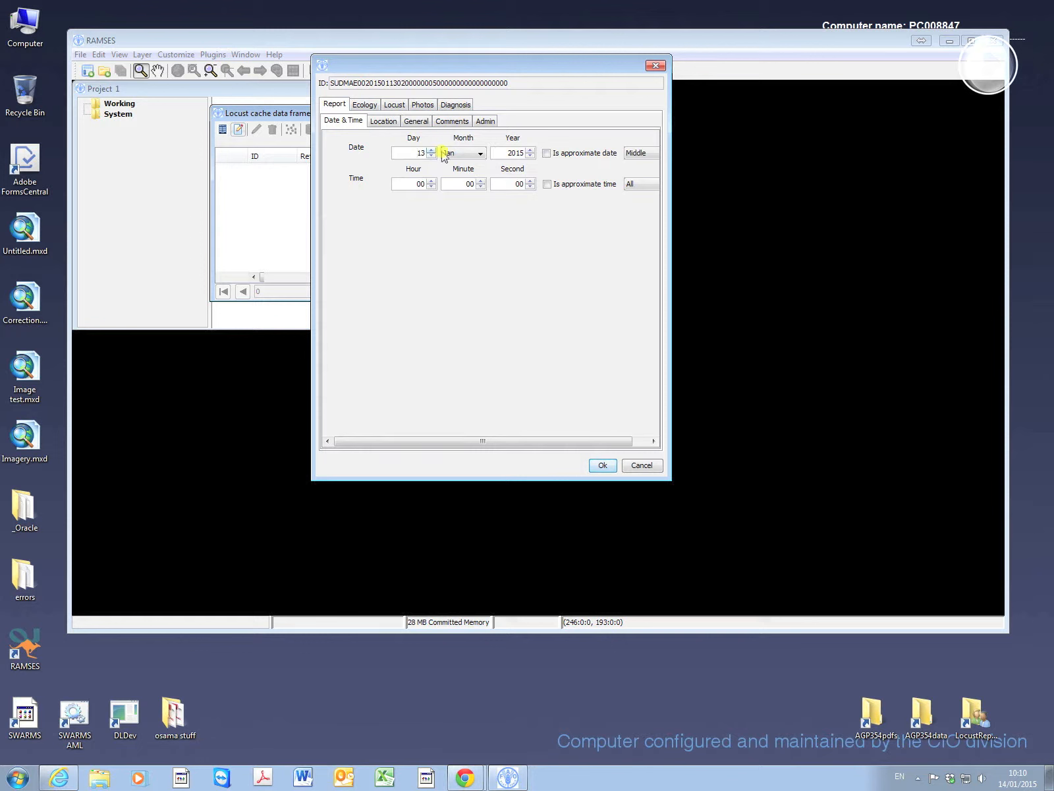
pyautogui.click(464, 153)
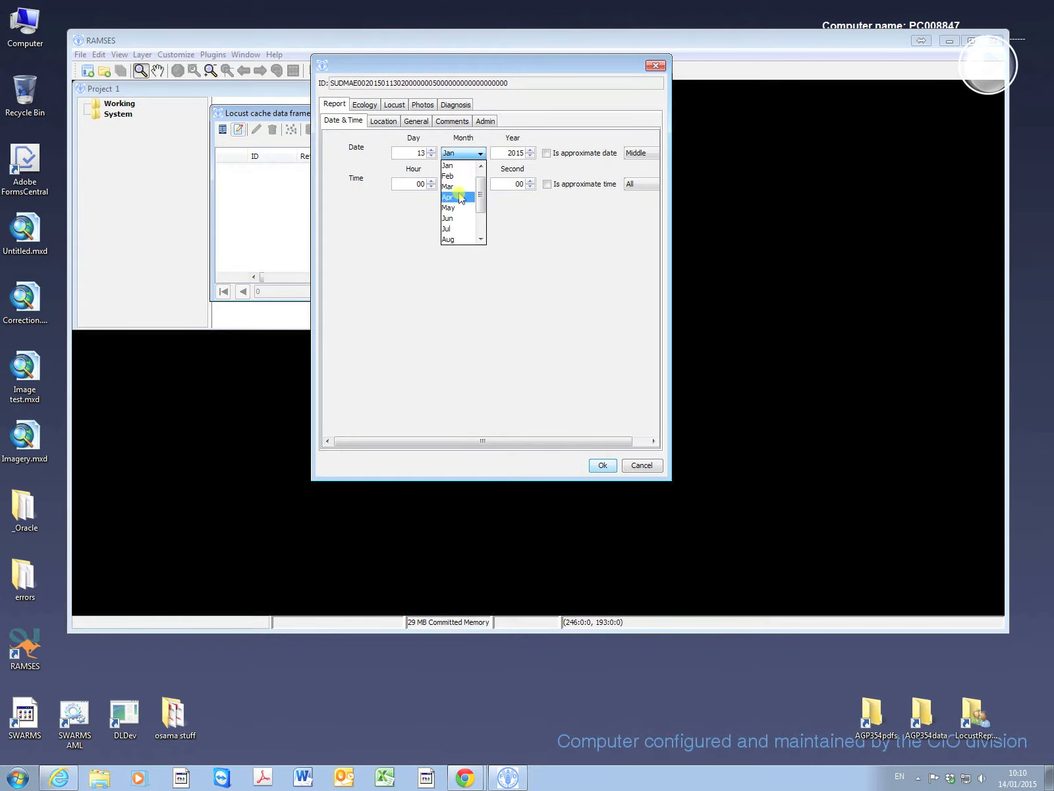
pyautogui.scroll(-2, 482, 238)
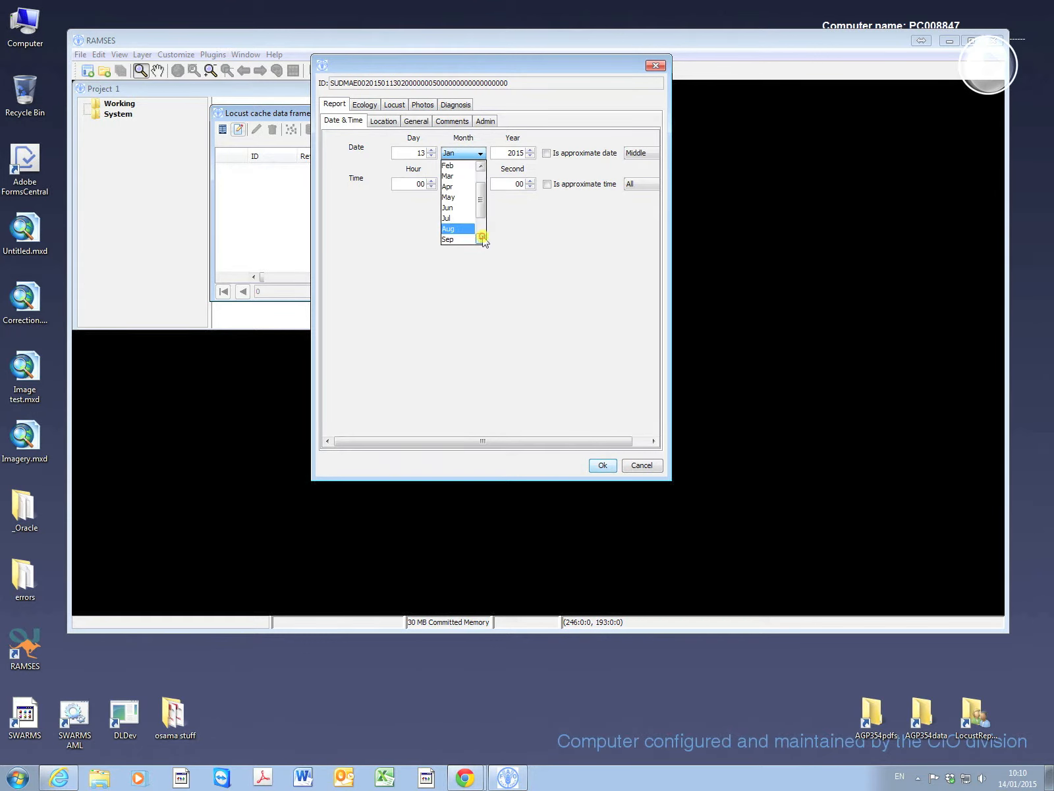
pyautogui.moveTo(482, 226); pyautogui.dragTo(480, 193)
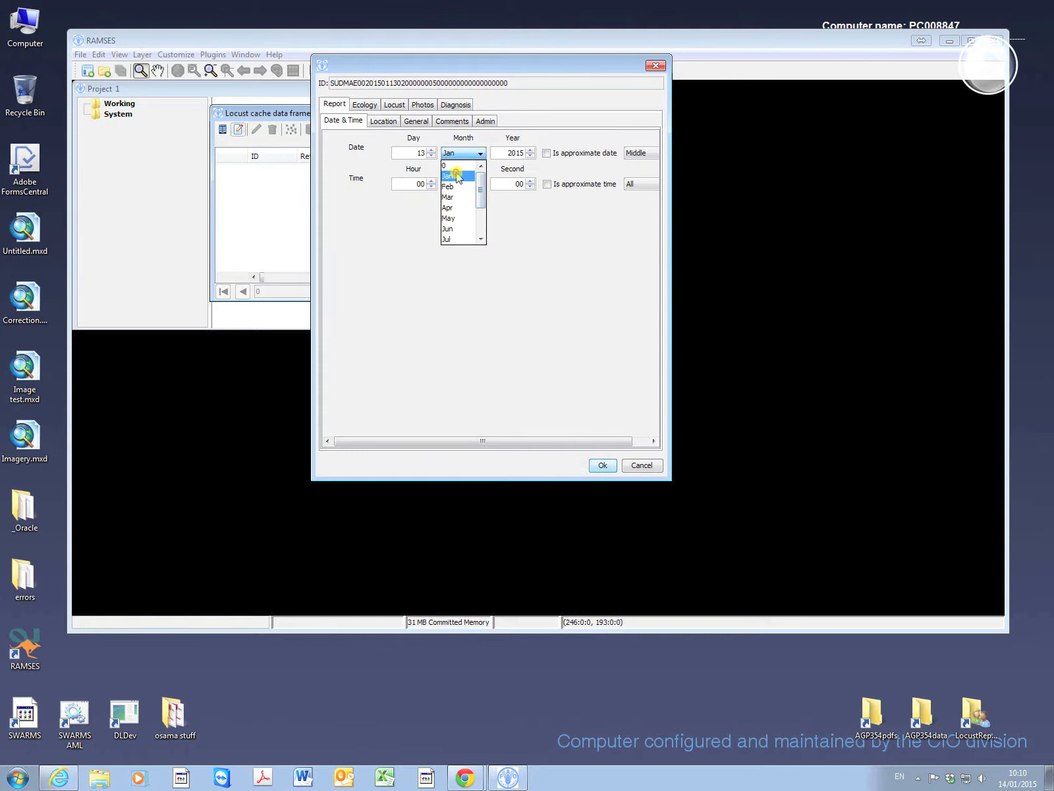
pyautogui.click(456, 176)
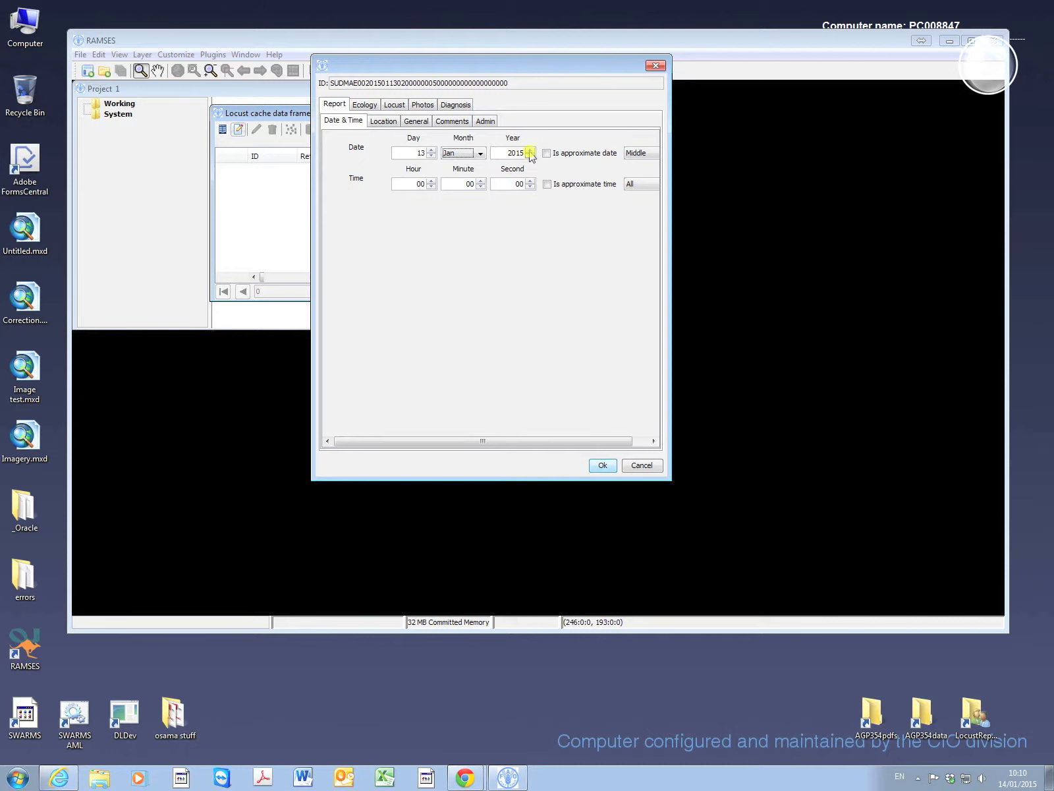
pyautogui.click(530, 152)
pyautogui.click(531, 157)
pyautogui.click(509, 154)
# Set the hour of the report's time to 10.
pyautogui.click(433, 180)
pyautogui.click(433, 180)
pyautogui.click(431, 180)
pyautogui.click(432, 180)
pyautogui.click(431, 180)
pyautogui.moveTo(417, 185); pyautogui.dragTo(427, 184)
pyautogui.write('10')
# Set the minutes of the report's time to 30.
pyautogui.click(473, 184)
pyautogui.moveTo(465, 183); pyautogui.dragTo(474, 183)
pyautogui.click(482, 182)
pyautogui.click(481, 181)
pyautogui.click(481, 181)
pyautogui.click(482, 181)
pyautogui.click(481, 181)
pyautogui.doubleClick(471, 184)
pyautogui.write('30')
# Widen the record dialog and view the time-of-day choices for an approximate time without changing the selection.
pyautogui.moveTo(669, 185); pyautogui.dragTo(702, 184)
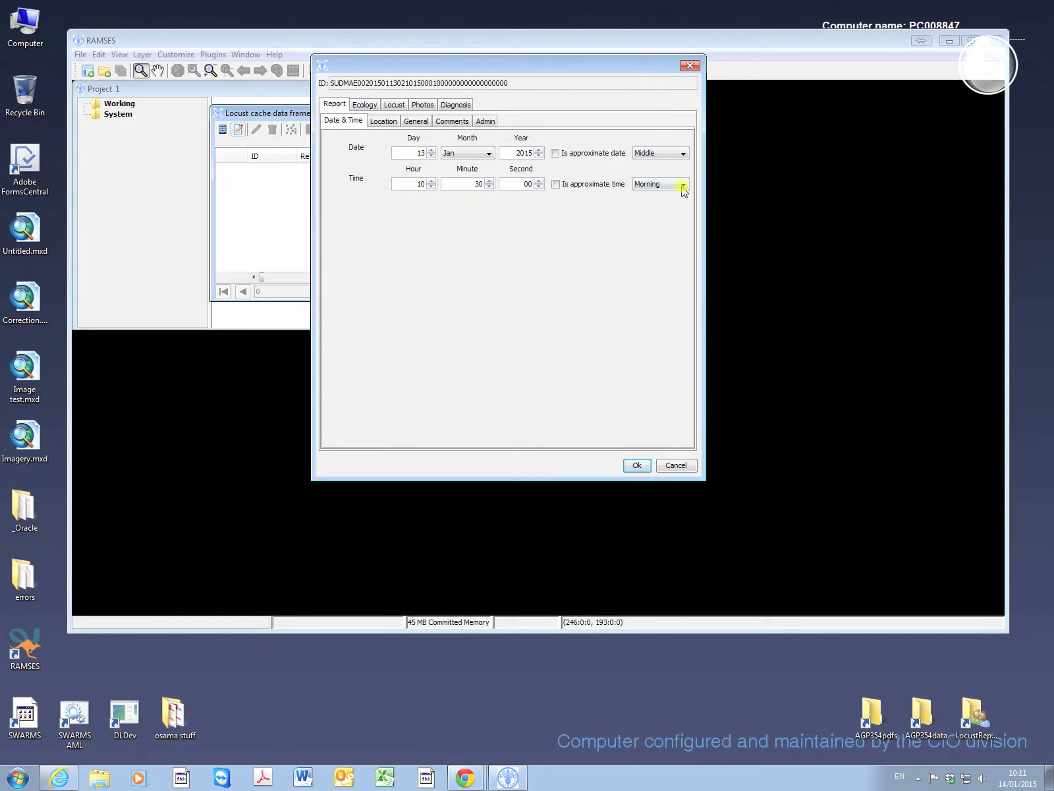
pyautogui.click(682, 187)
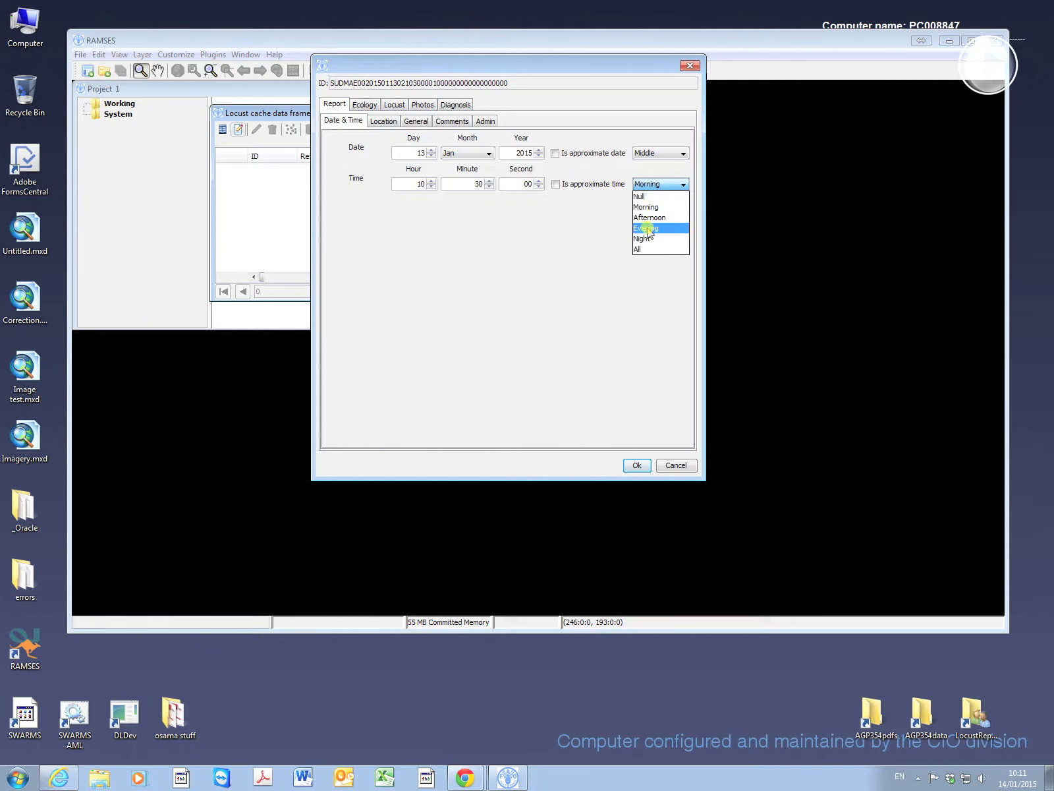
pyautogui.click(572, 226)
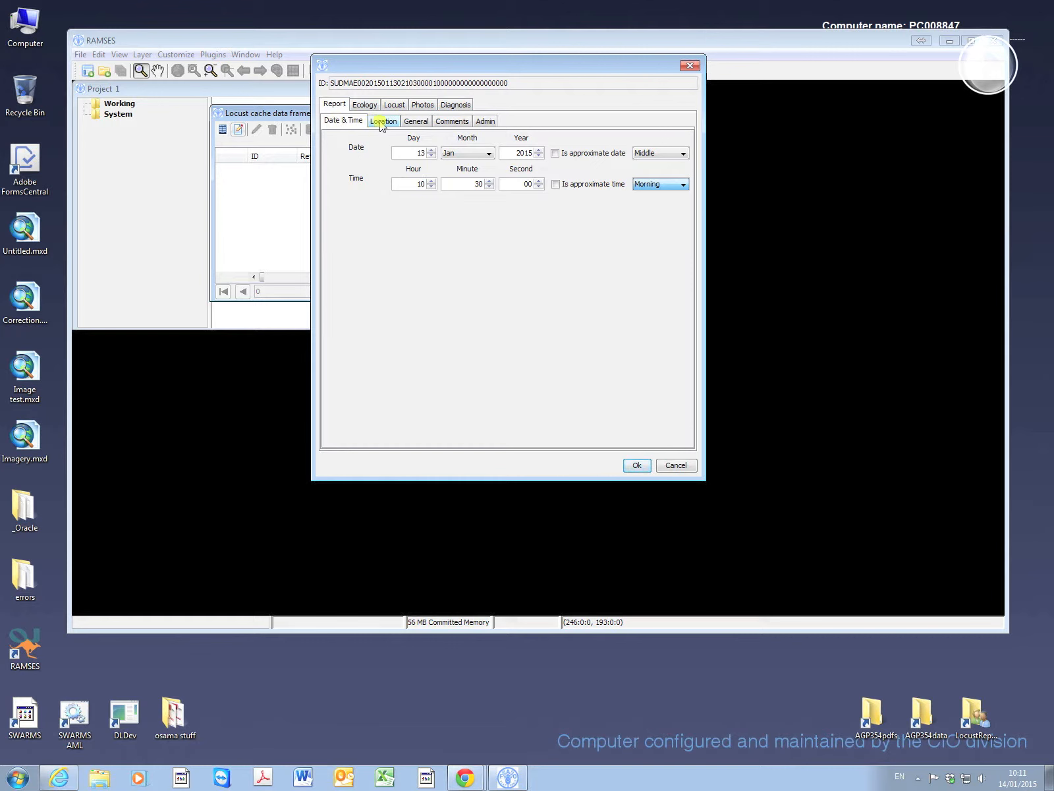
# Enter Abu Ramad as the location name and 22°17'10.000"N / 036°30'00.000"E as its coordinate.
pyautogui.click(381, 124)
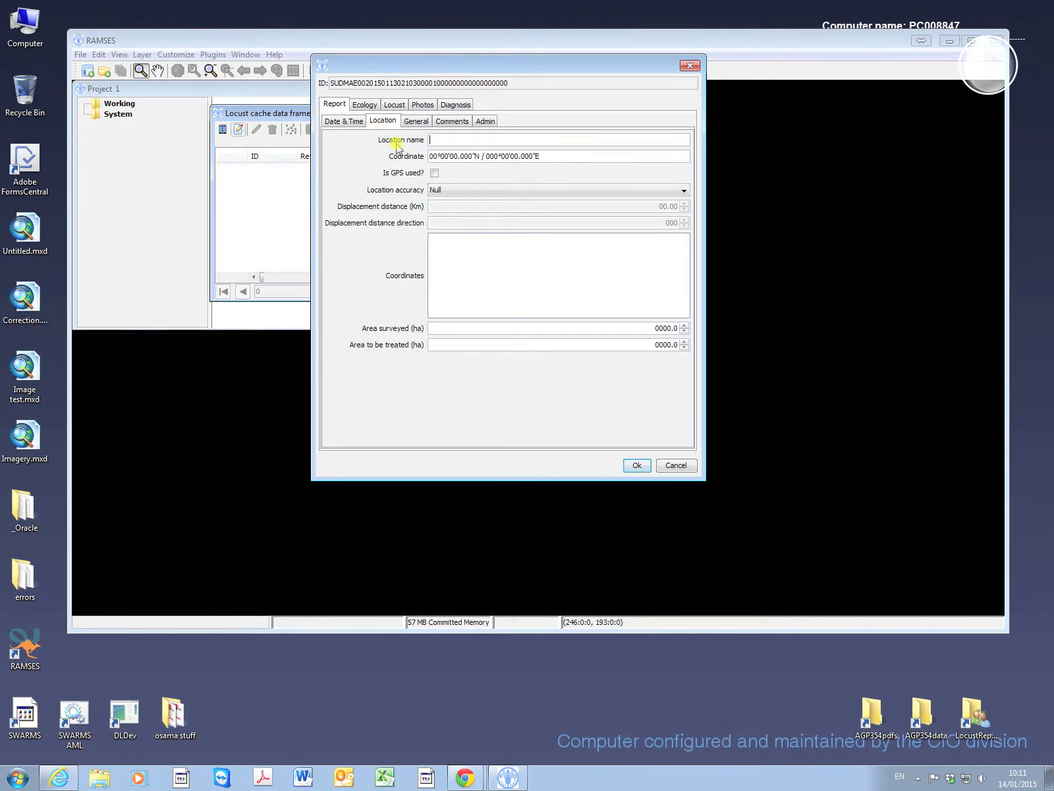
pyautogui.click(434, 141)
pyautogui.write('Abu Ramad')
pyautogui.click(435, 156)
pyautogui.write("17'1")
pyautogui.write('36')
# Mark GPS as used for the location and set the location accuracy to Exact.
pyautogui.click(434, 174)
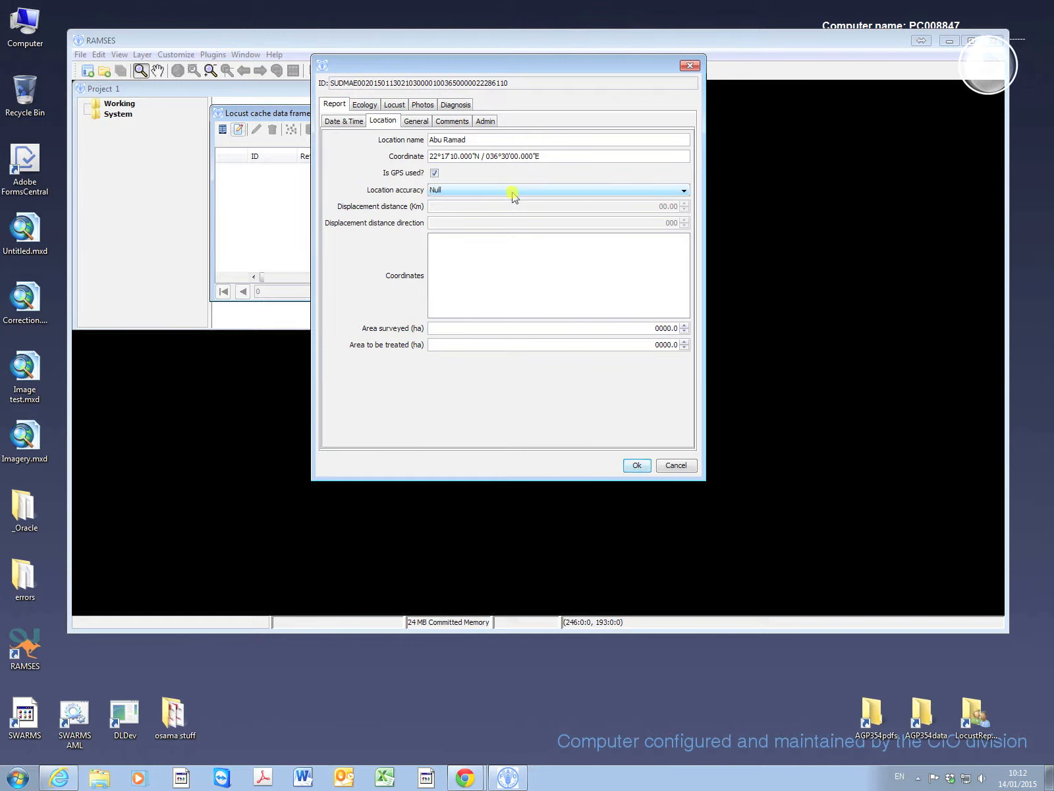
pyautogui.click(684, 191)
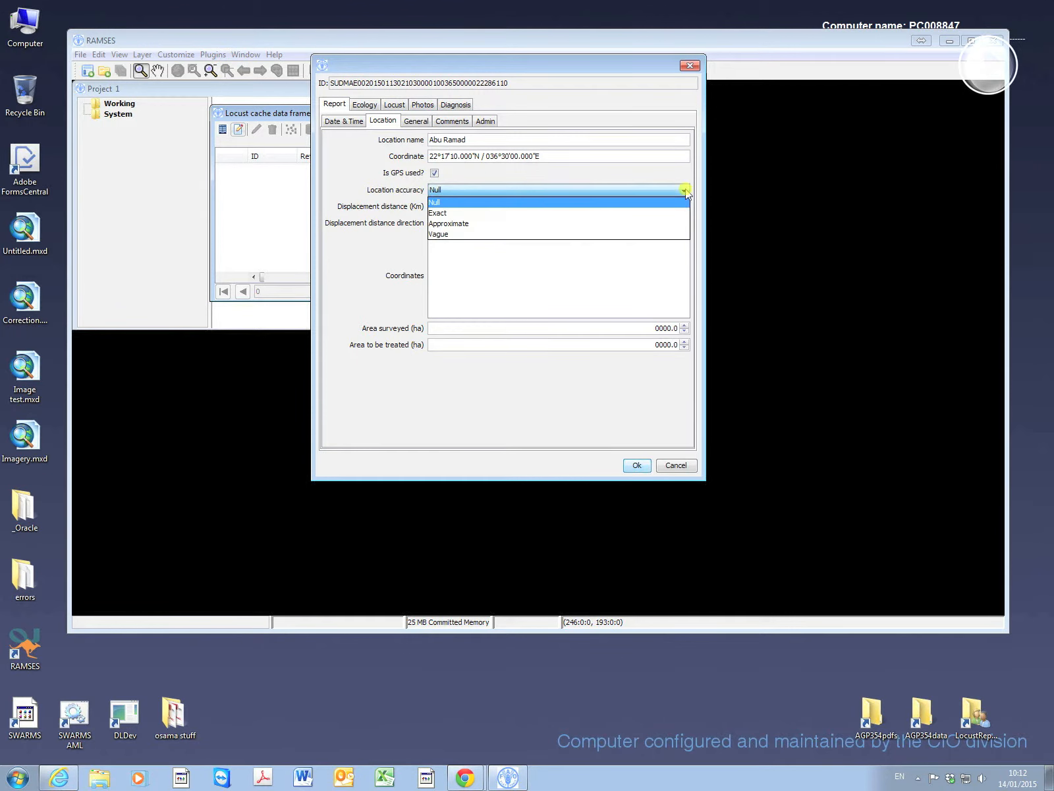
pyautogui.click(436, 212)
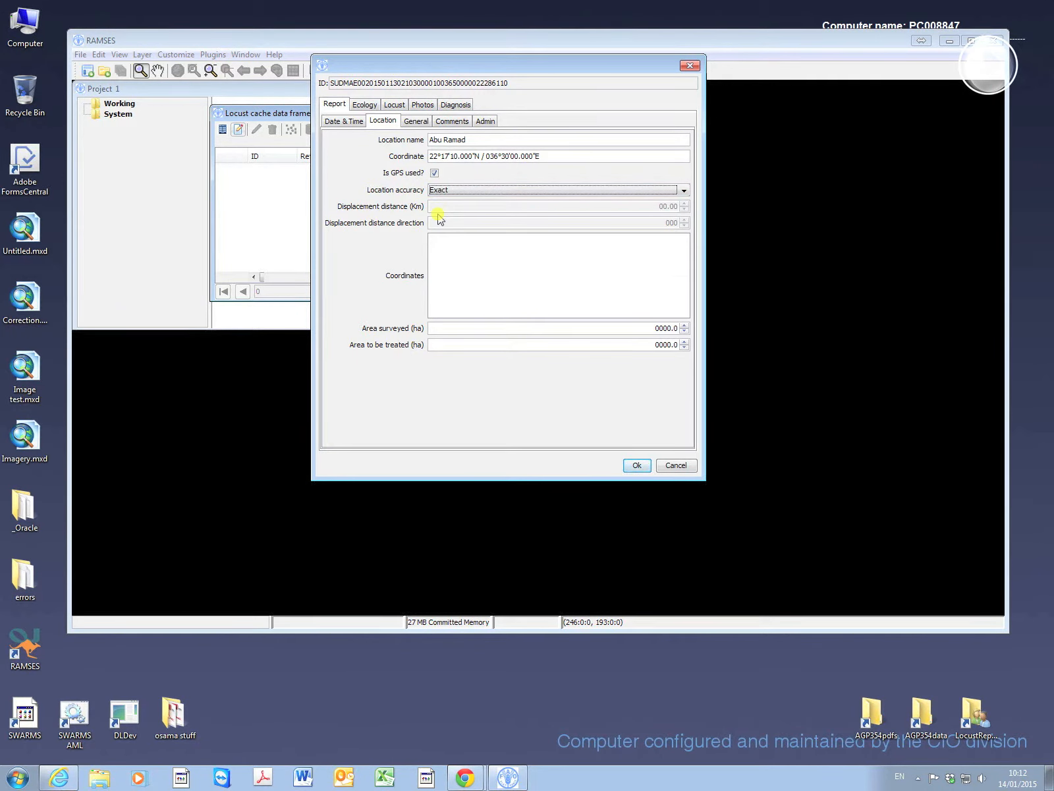
# Mark GPS as not used and set the location accuracy to Approximate with a displacement distance of 1 km.
pyautogui.click(434, 174)
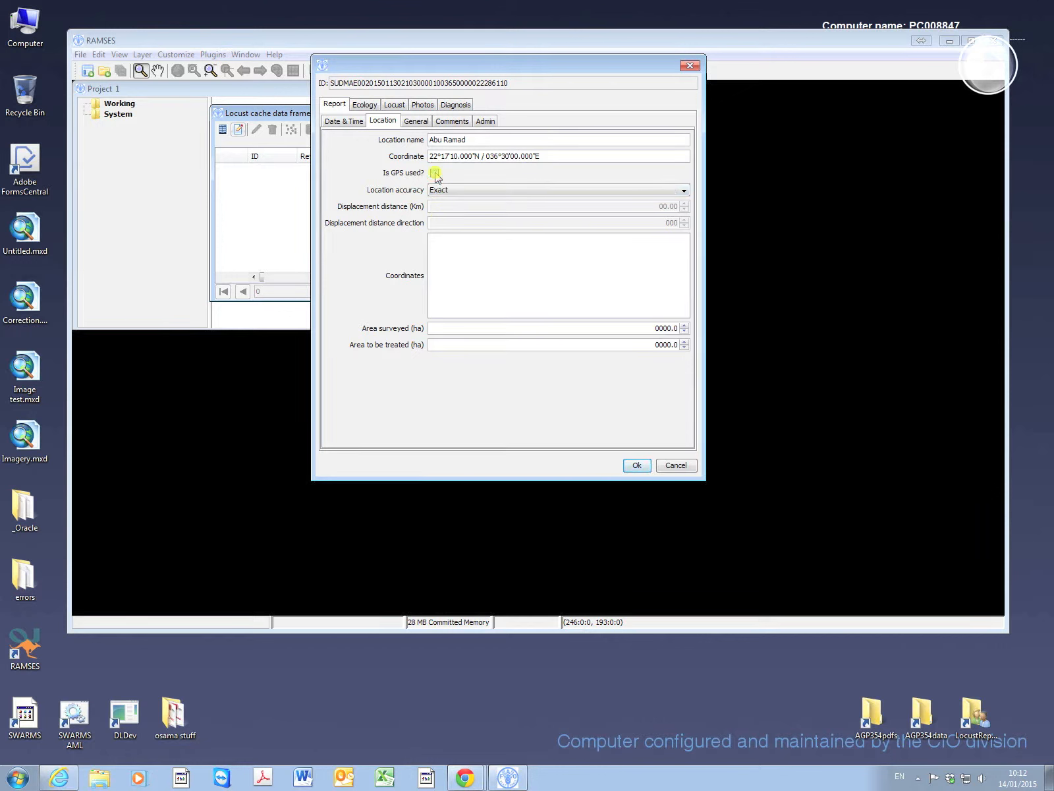
pyautogui.click(684, 191)
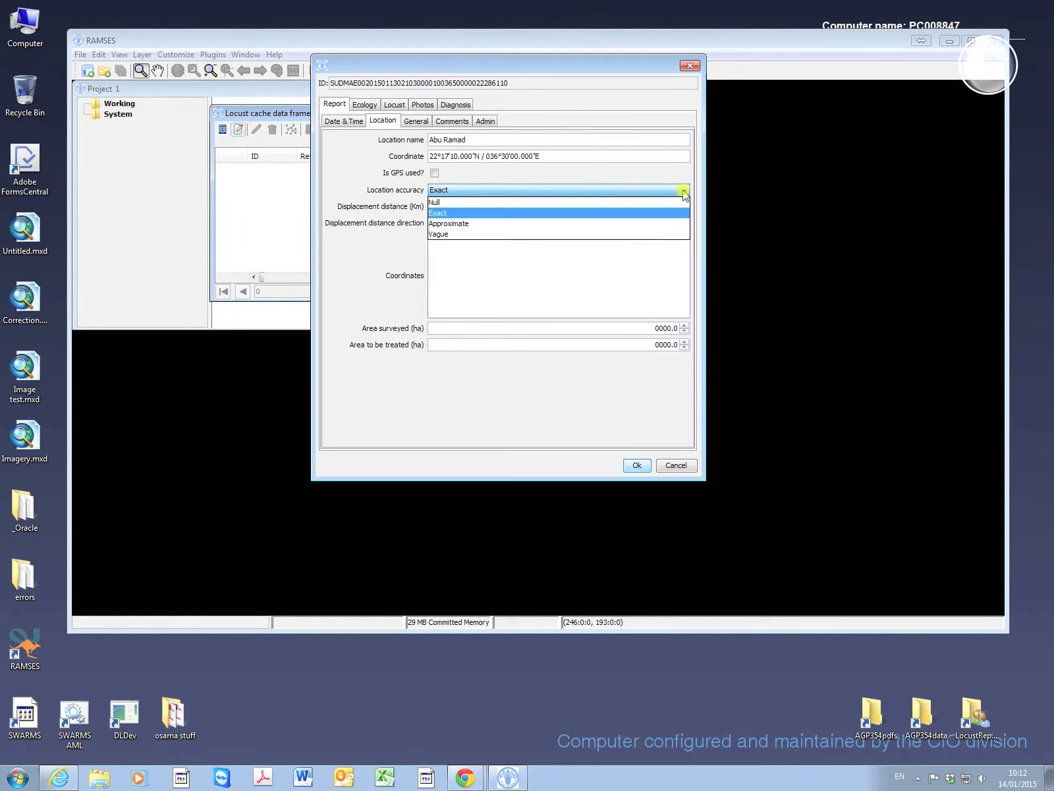
pyautogui.click(467, 226)
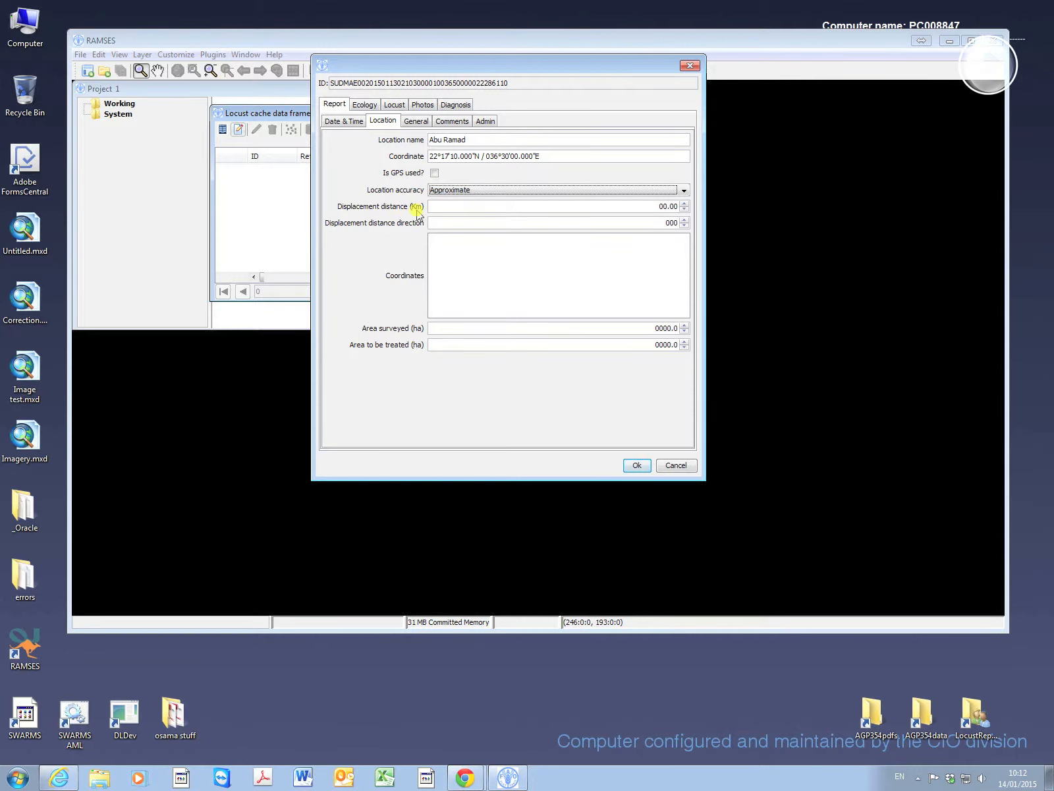
pyautogui.click(685, 203)
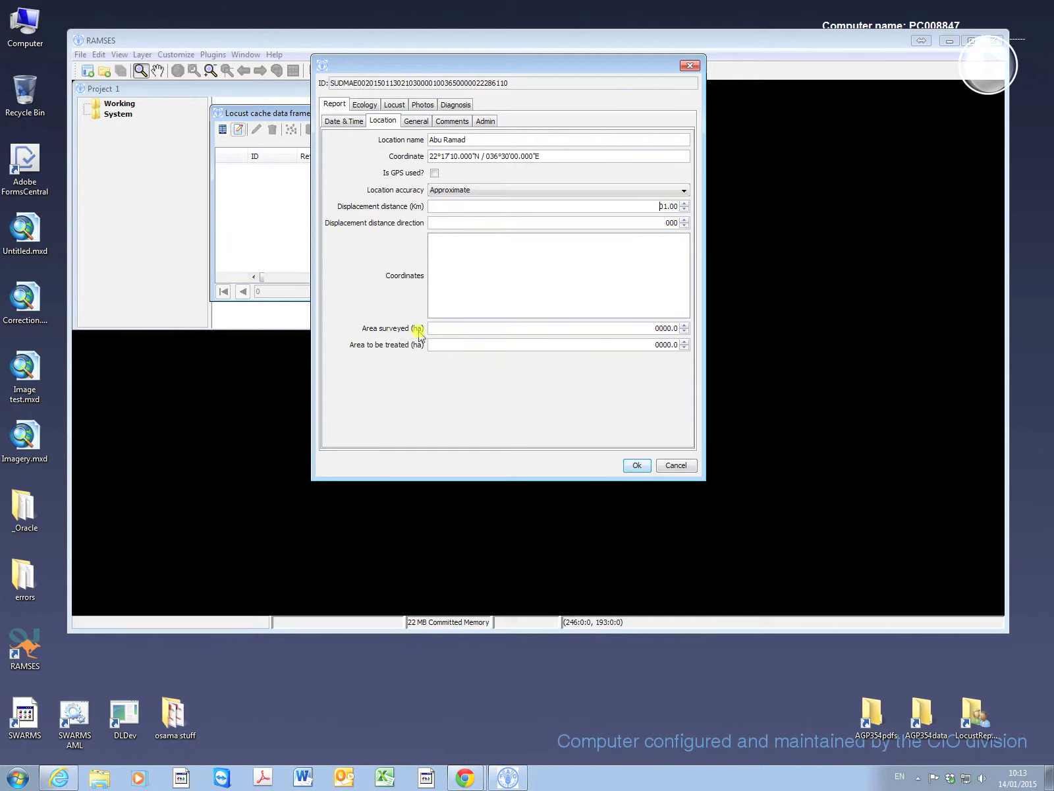
# Set the area surveyed at the location to 1 ha.
pyautogui.click(686, 325)
pyautogui.click(686, 325)
pyautogui.doubleClick(662, 328)
pyautogui.write('1')
# Set the area to be treated at the location to 5 ha.
pyautogui.click(685, 341)
pyautogui.click(685, 342)
pyautogui.click(685, 342)
pyautogui.click(685, 342)
pyautogui.click(685, 348)
pyautogui.click(685, 348)
pyautogui.click(685, 348)
pyautogui.moveTo(679, 344); pyautogui.dragTo(640, 345)
pyautogui.write('5')
# Enter the observer's name in the report's general details and set the reliability to Reliable.
pyautogui.click(420, 124)
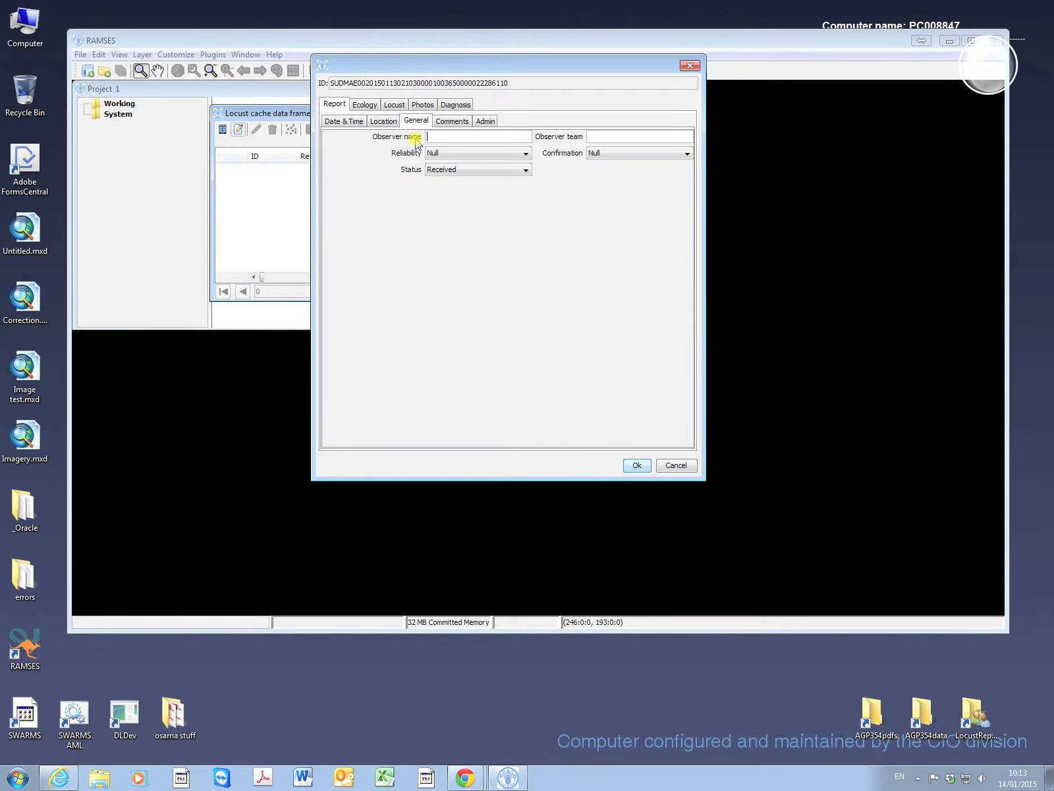
pyautogui.click(431, 137)
pyautogui.click(606, 132)
pyautogui.click(524, 154)
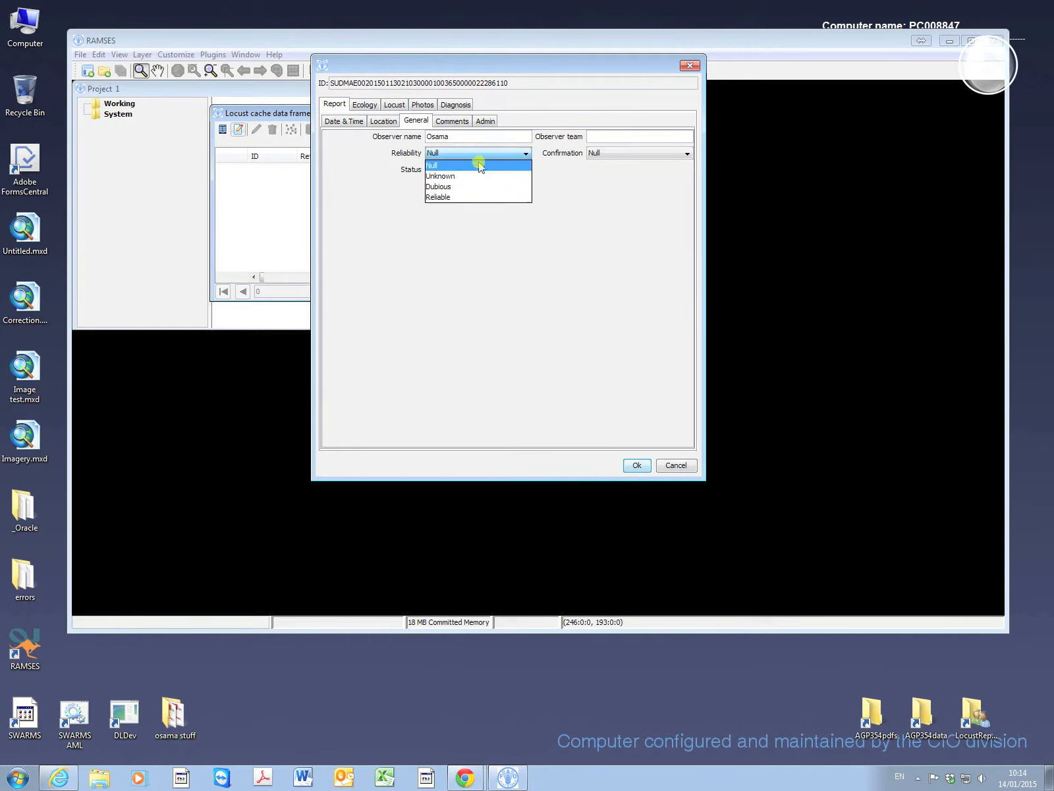
pyautogui.click(440, 198)
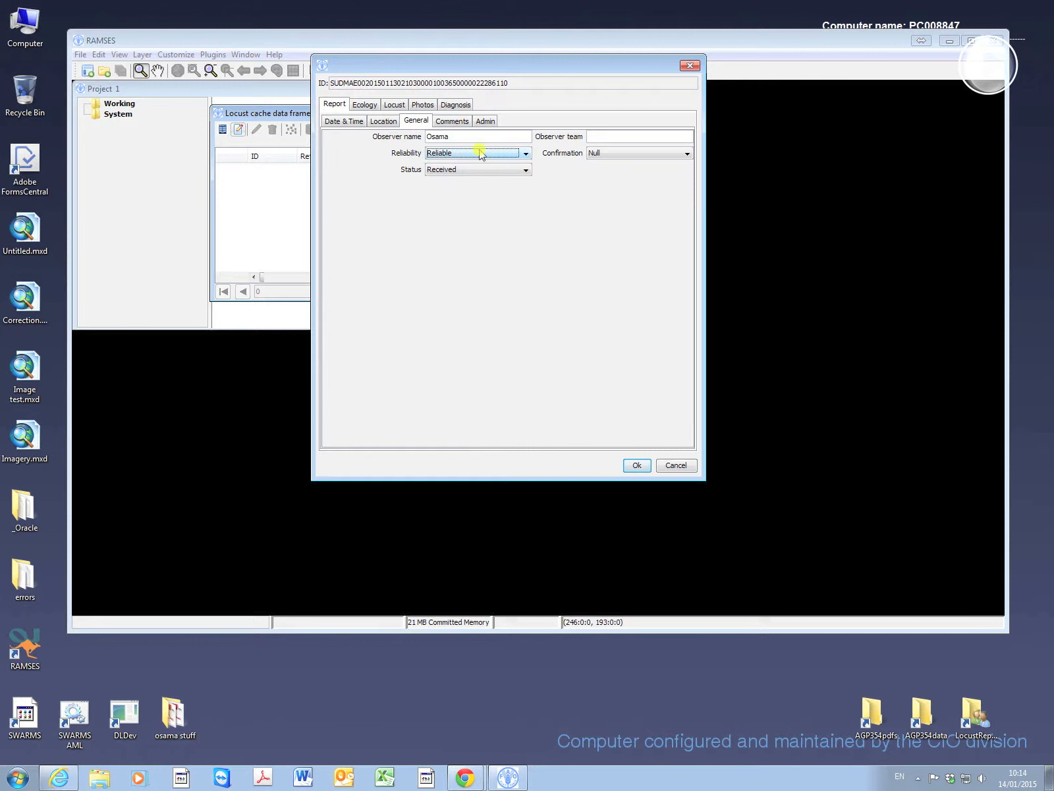
# Set the report's confirmation to Confirmed and its status to Received.
pyautogui.click(689, 155)
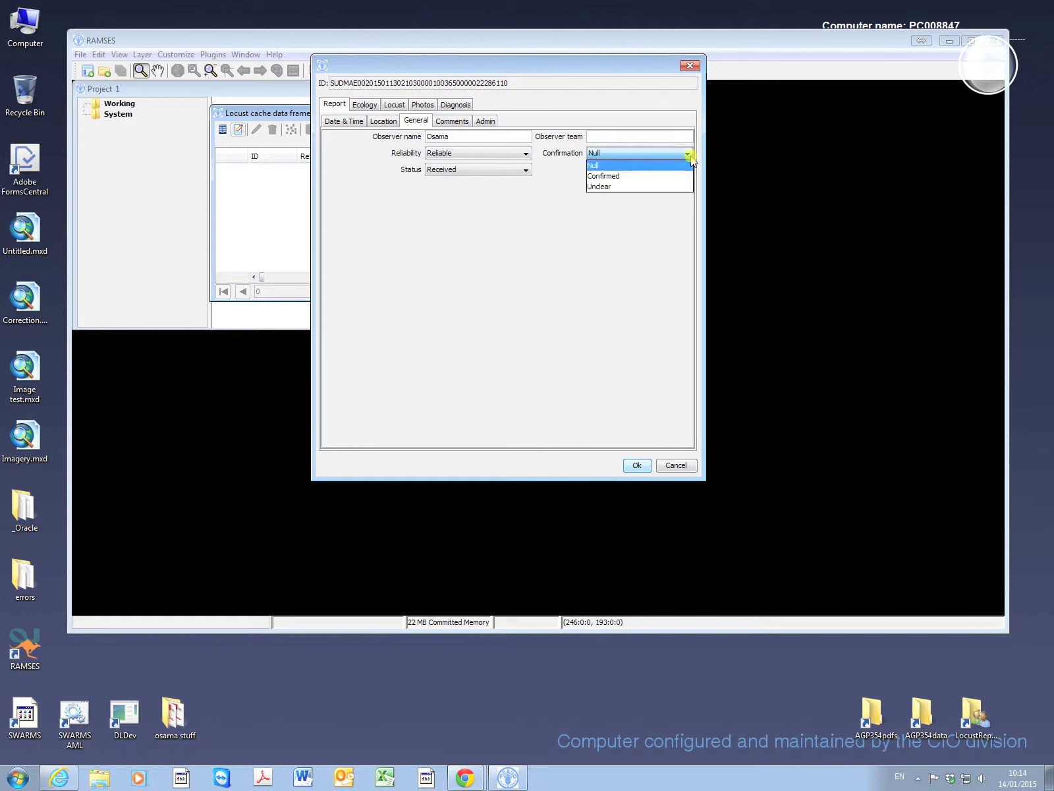
pyautogui.click(615, 175)
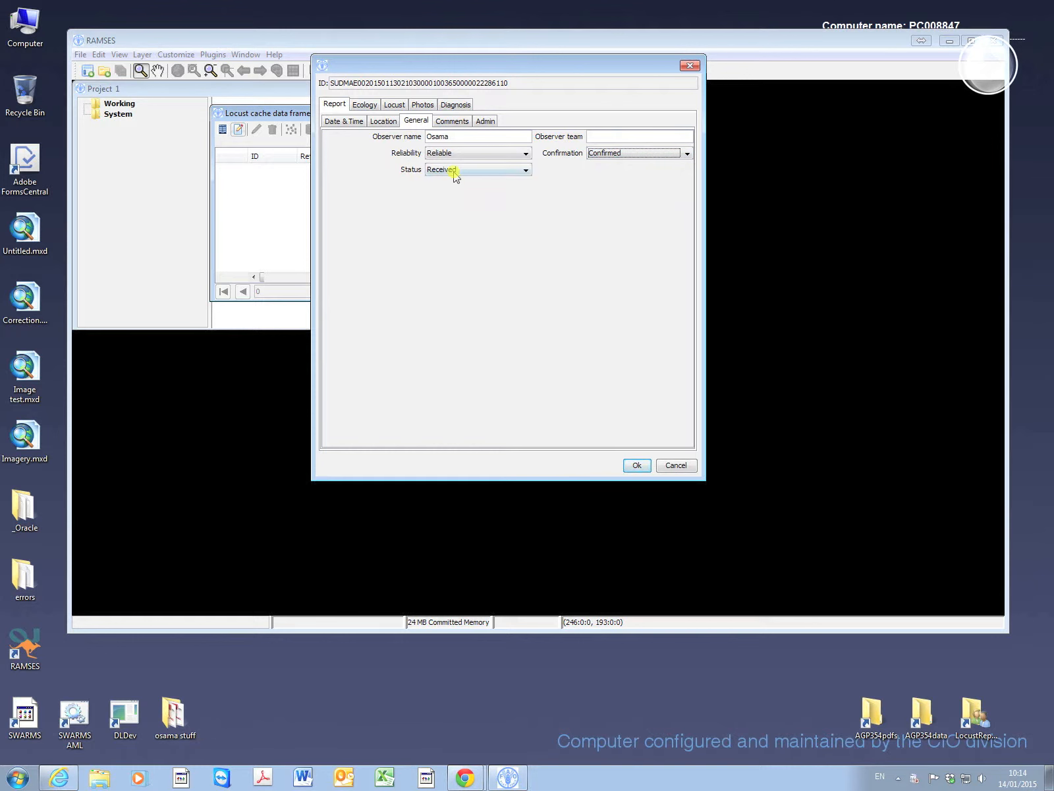
pyautogui.click(524, 171)
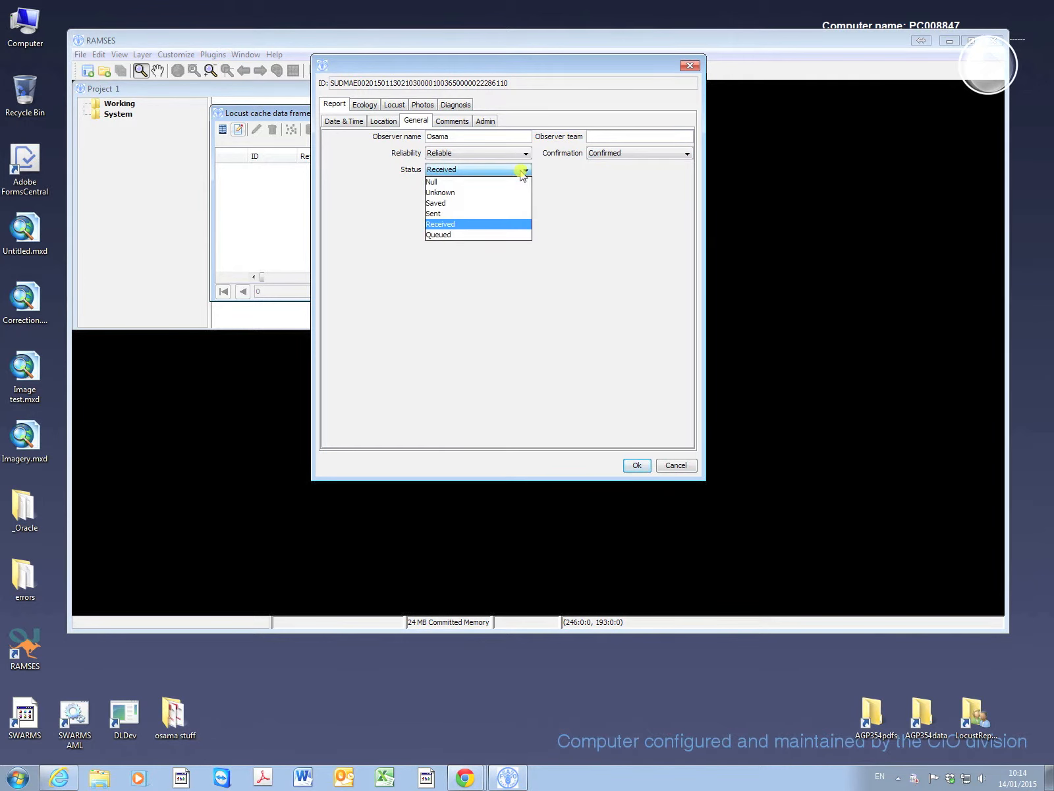
pyautogui.click(465, 225)
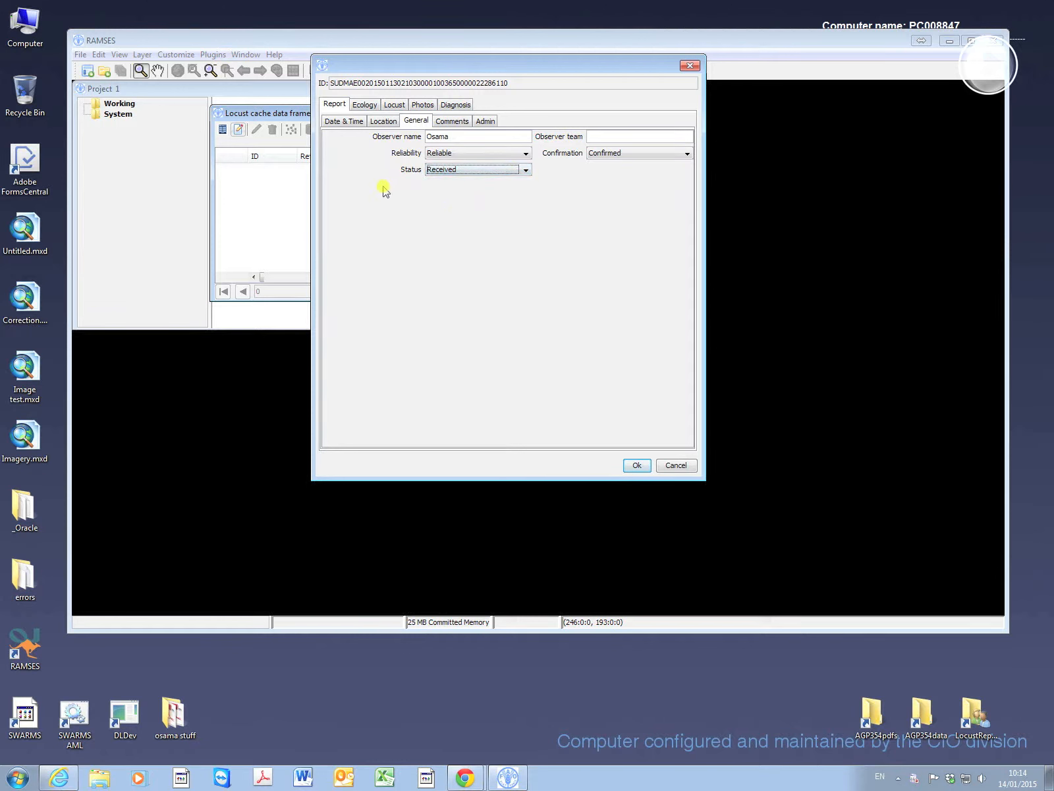
# Enter the comment "A report received by mobile call from the field" and raise the reference number in the admin details by one.
pyautogui.click(438, 122)
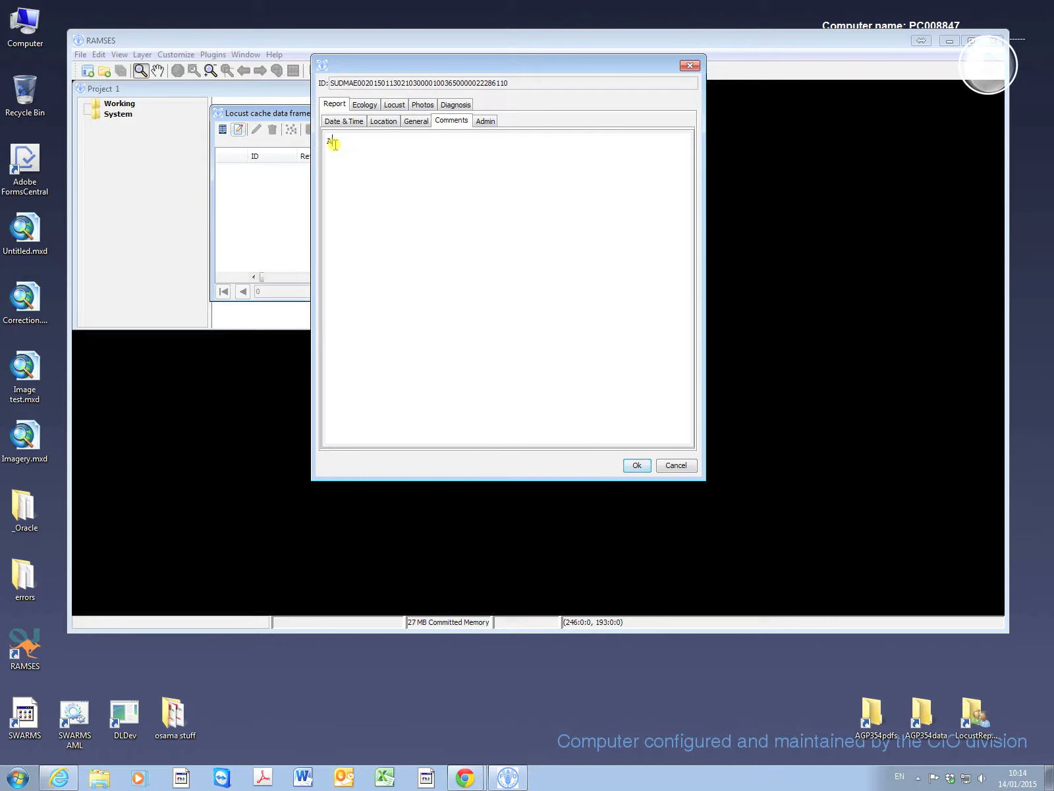
pyautogui.write('report received by')
pyautogui.write('mobile call from th')
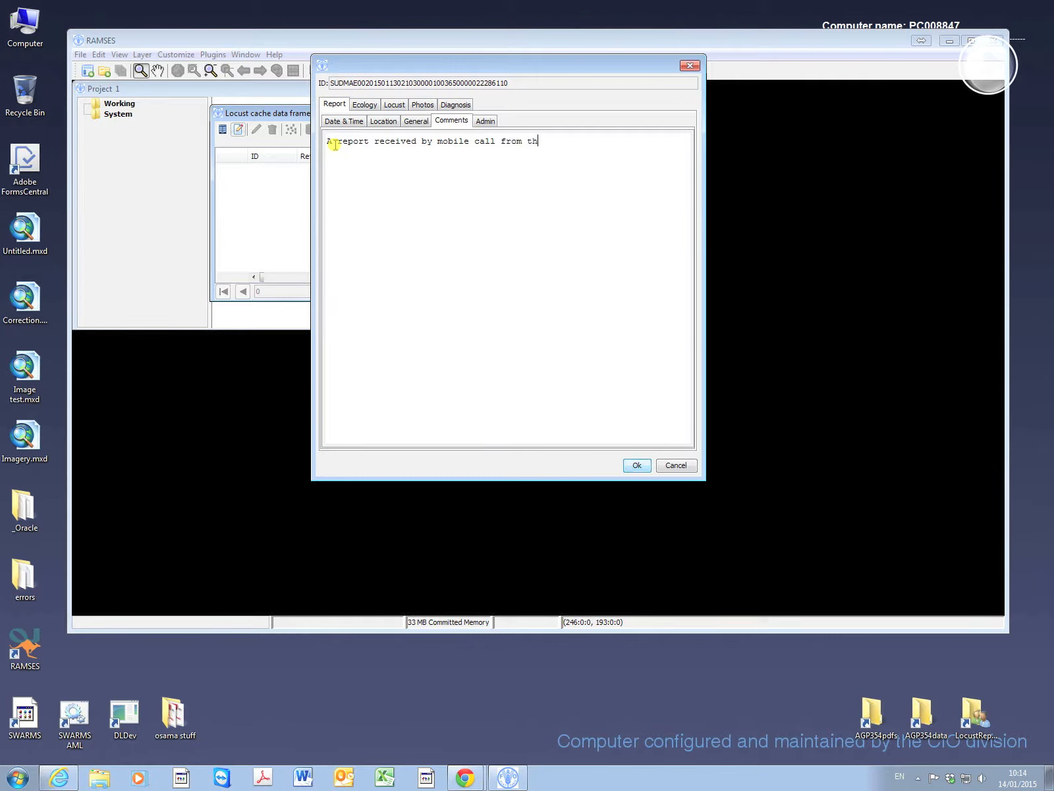
pyautogui.write('eld')
pyautogui.click(484, 124)
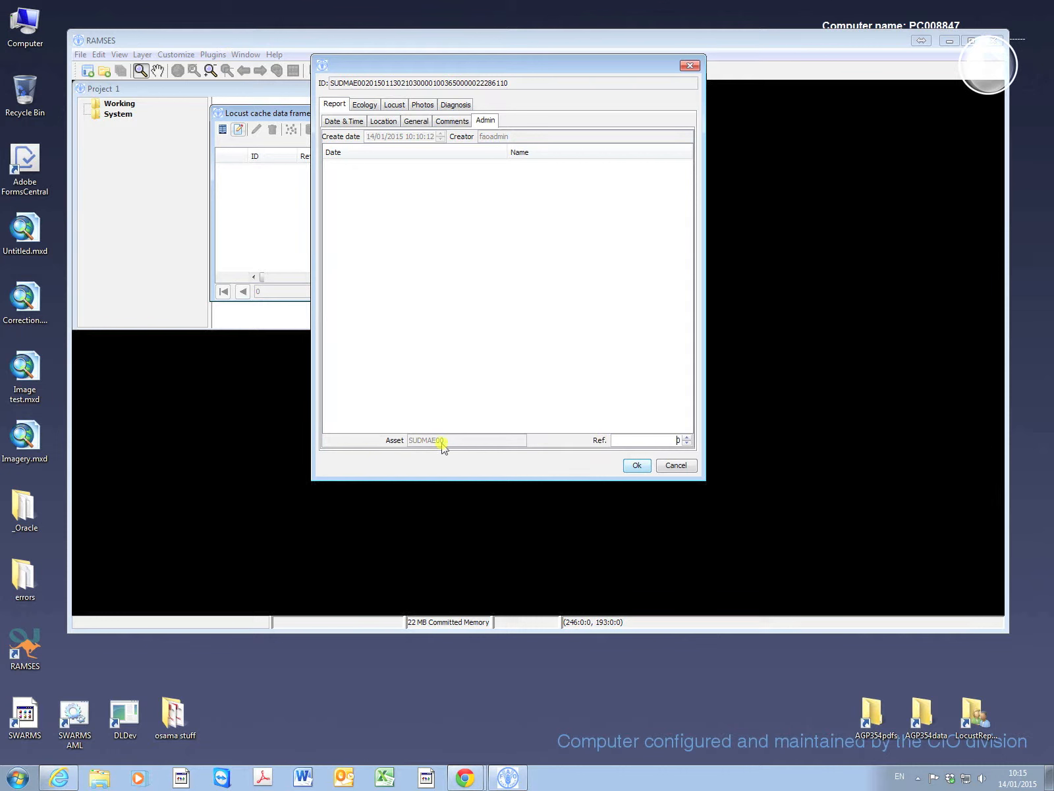
pyautogui.click(686, 438)
# Select Wadi as the habitat topology in the record's ecology details.
pyautogui.click(366, 105)
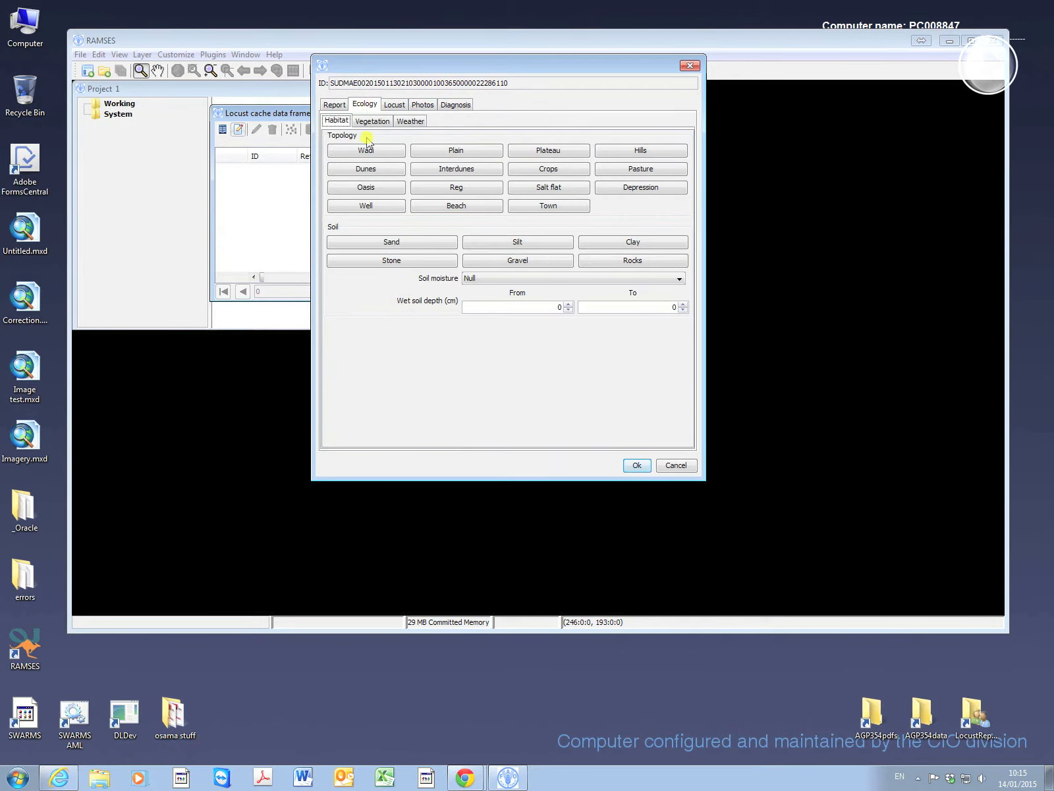
pyautogui.click(456, 151)
pyautogui.click(546, 151)
pyautogui.click(643, 151)
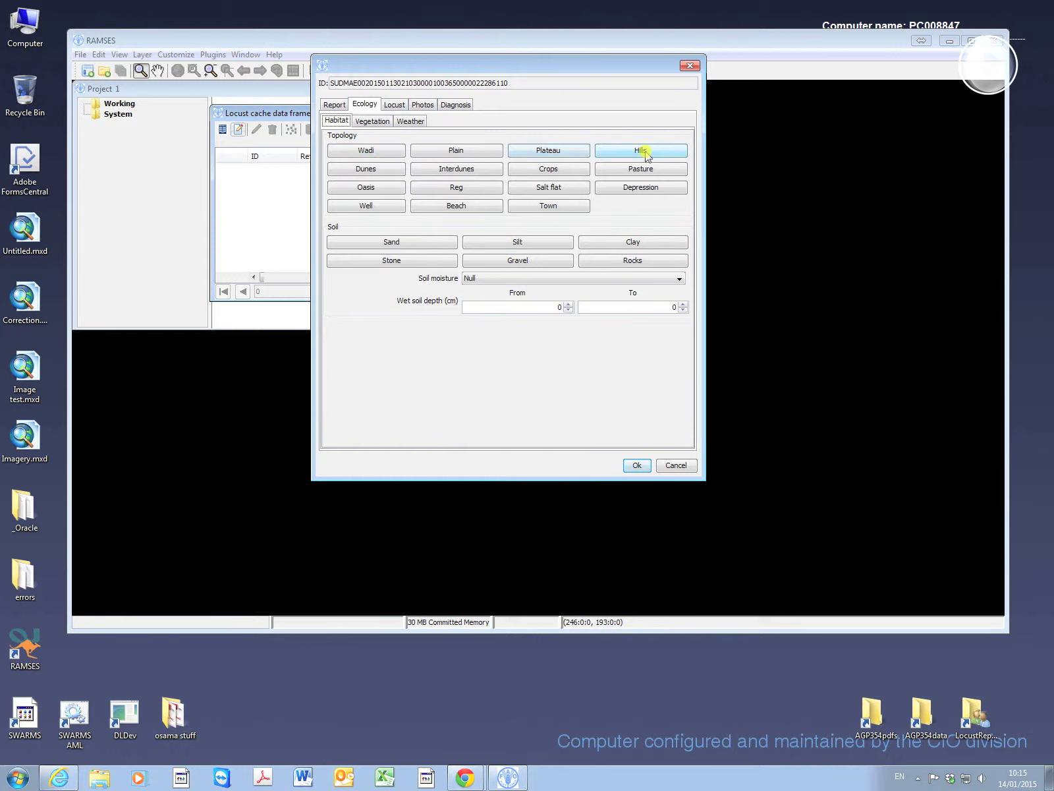
pyautogui.click(548, 169)
pyautogui.click(456, 168)
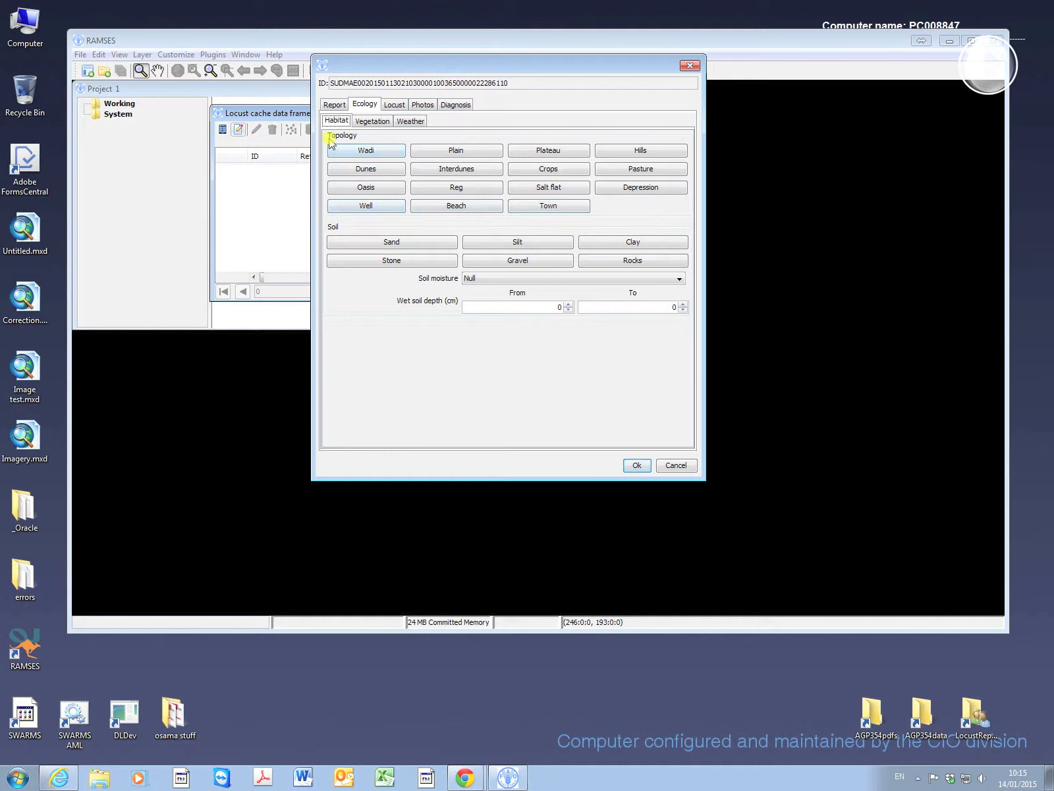
pyautogui.click(367, 152)
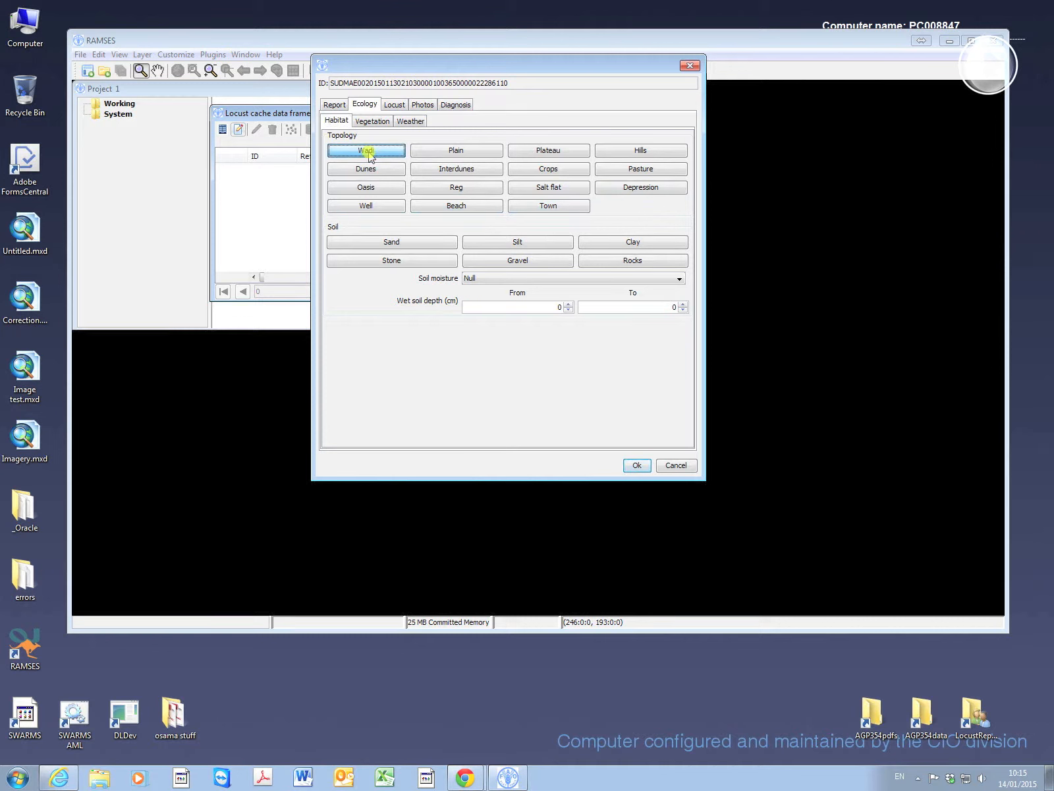
# Add Plain to the habitat topology and describe the soil as Sand with Wet moisture.
pyautogui.click(455, 150)
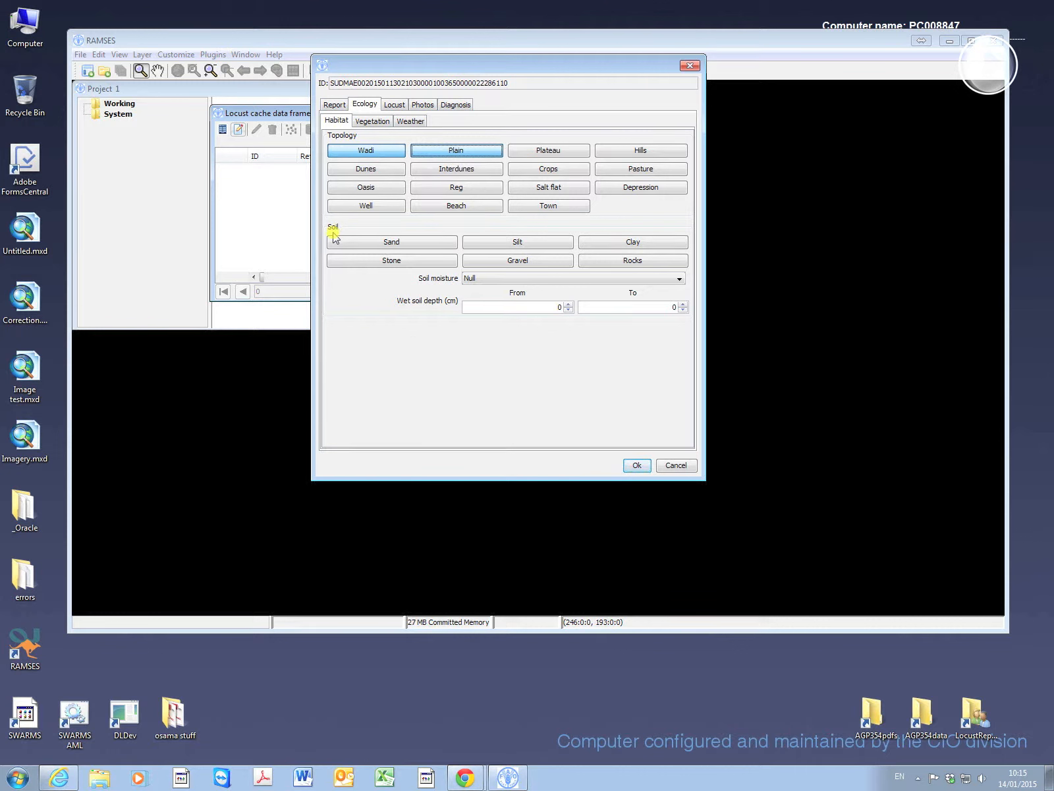
pyautogui.click(423, 247)
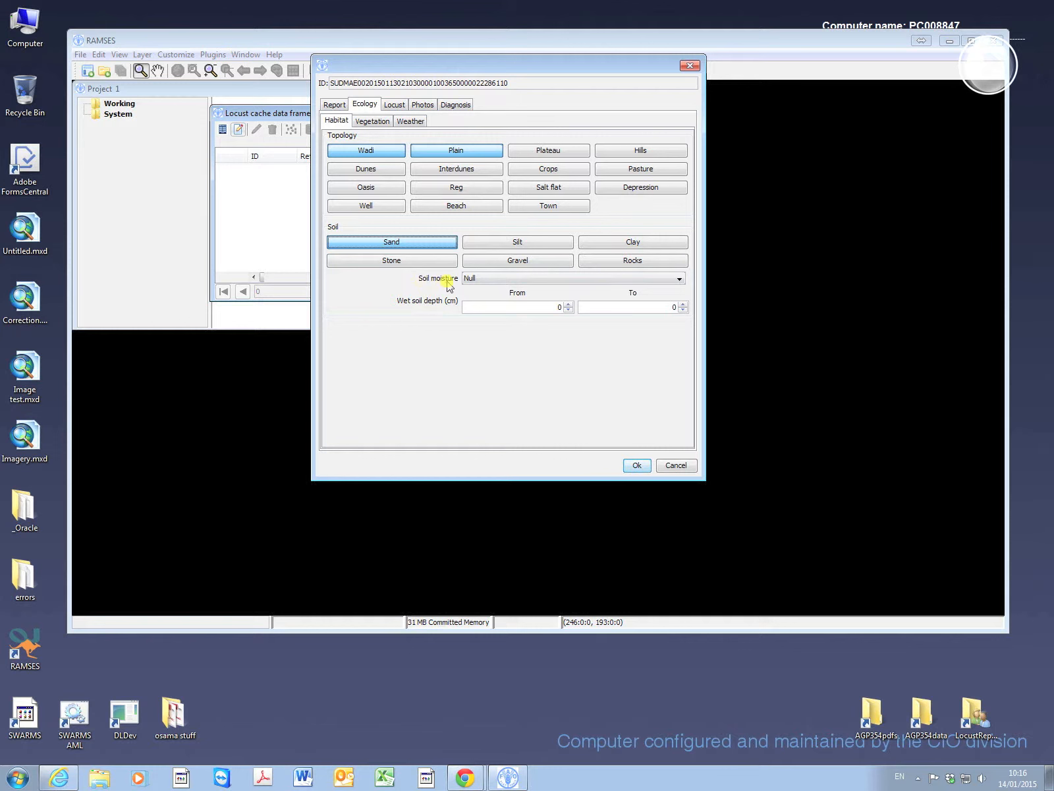
pyautogui.click(679, 279)
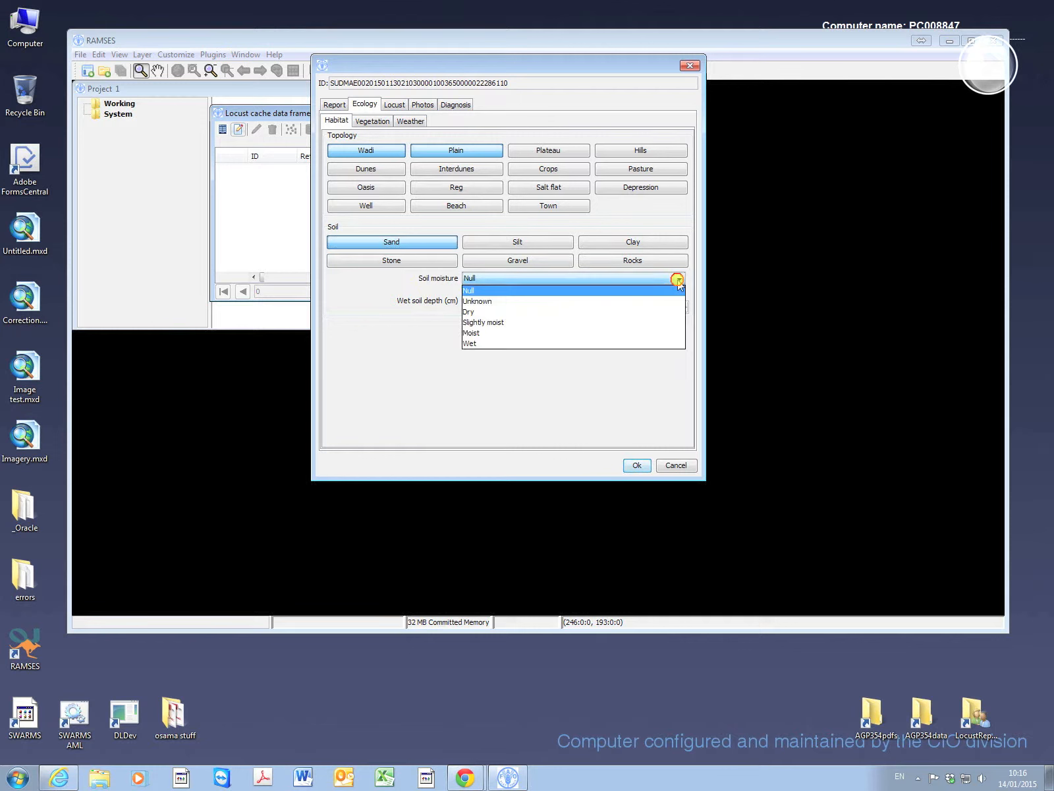
pyautogui.click(477, 343)
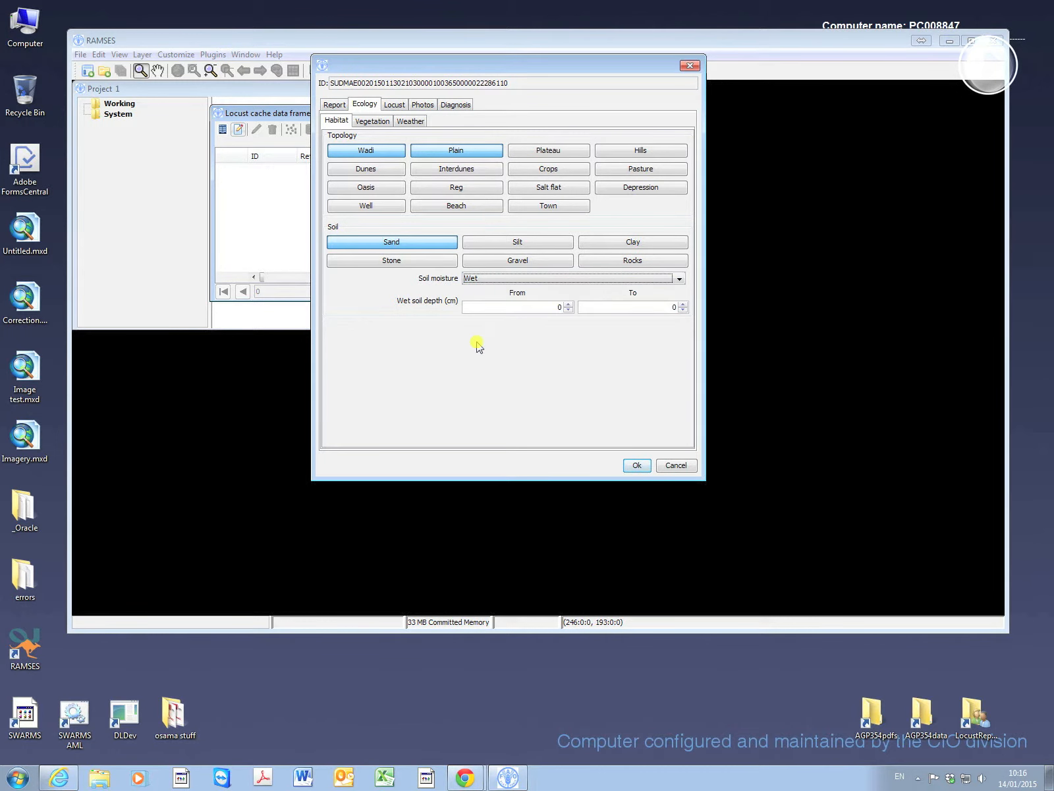
# Adjust the From and To values of the wet soil depth in the habitat details.
pyautogui.click(556, 307)
pyautogui.click(568, 304)
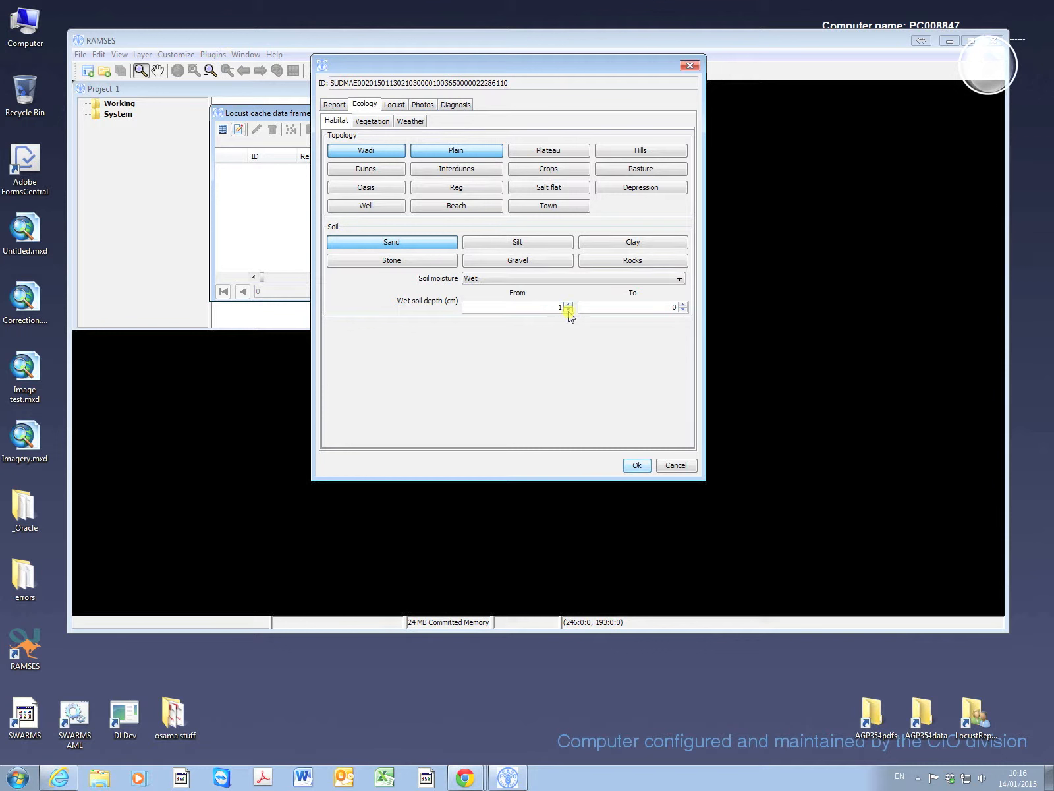
pyautogui.click(568, 310)
pyautogui.click(683, 304)
pyautogui.click(683, 305)
pyautogui.click(682, 304)
# Set the vegetation state to Green and its density to Dense in the ecology details.
pyautogui.click(362, 123)
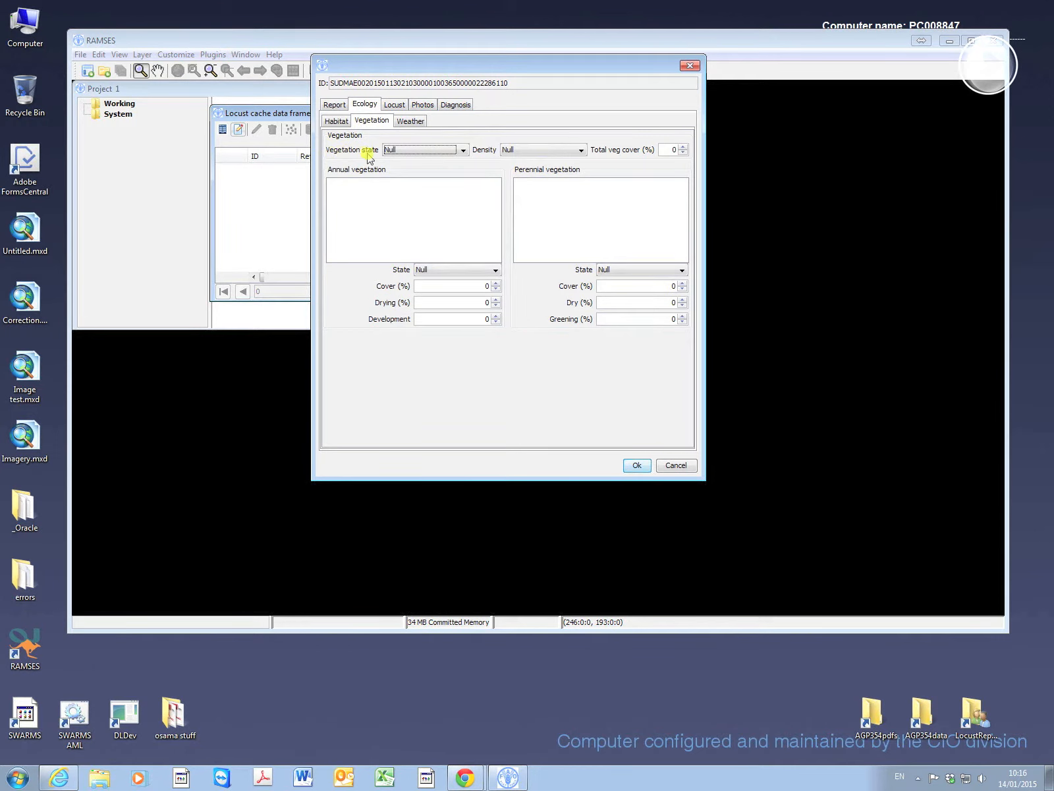
pyautogui.click(463, 151)
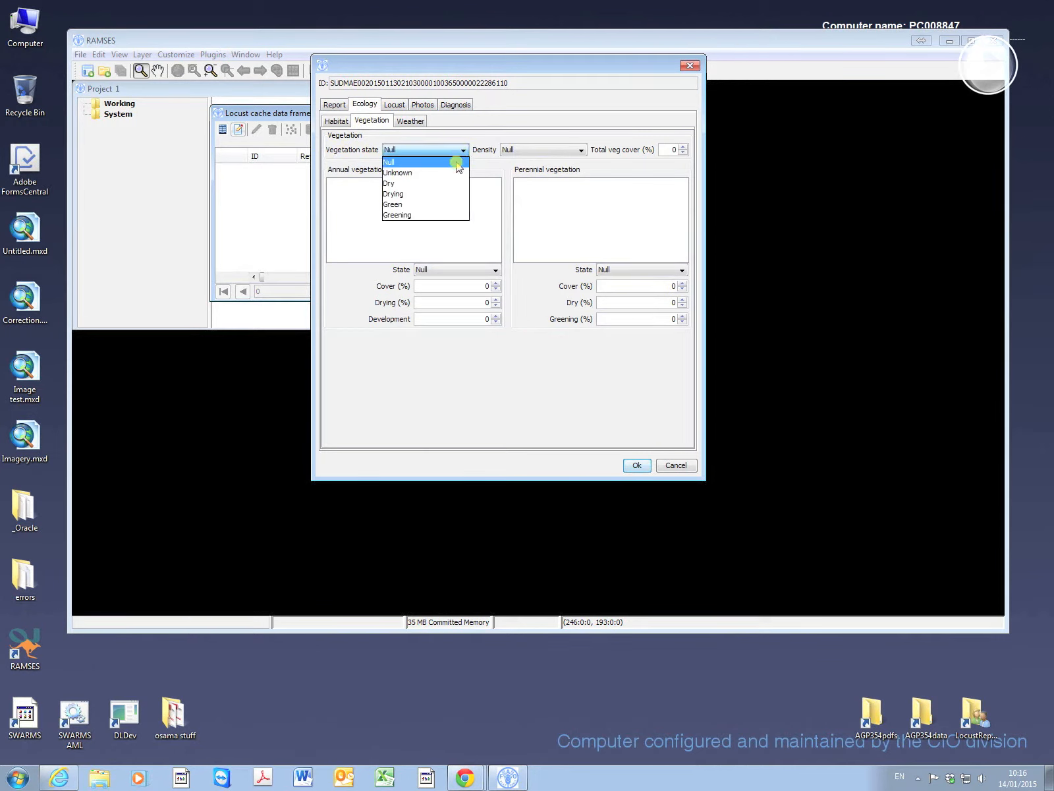
pyautogui.click(442, 207)
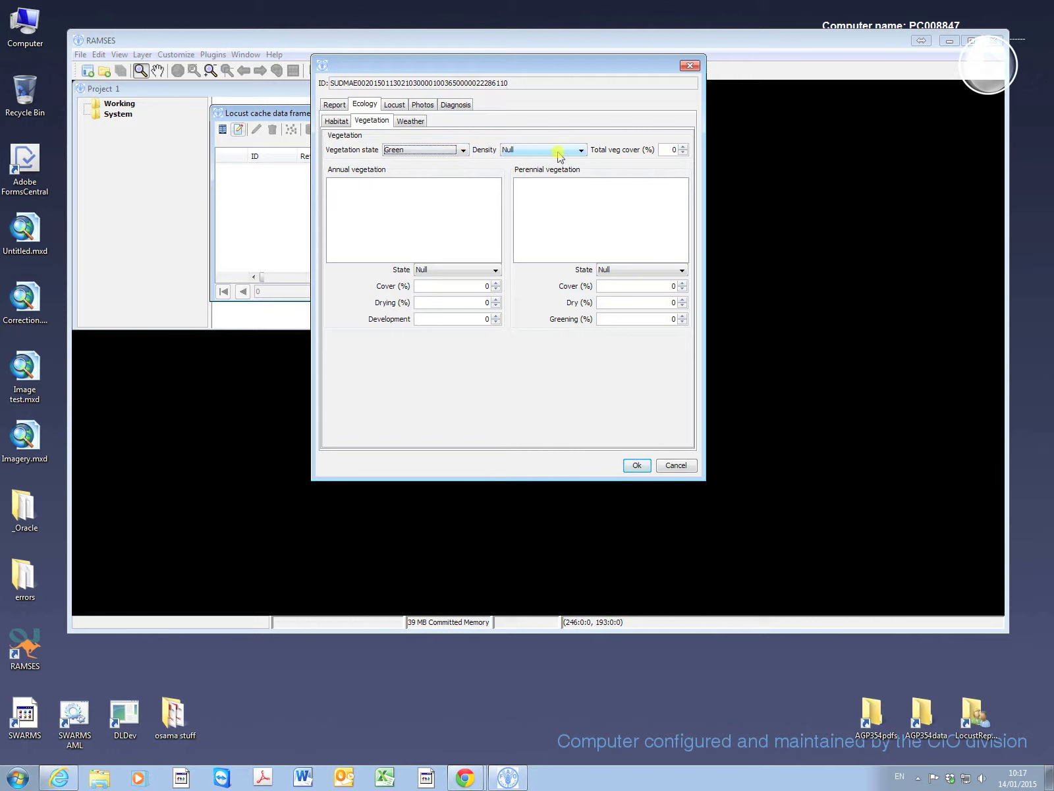
pyautogui.click(581, 150)
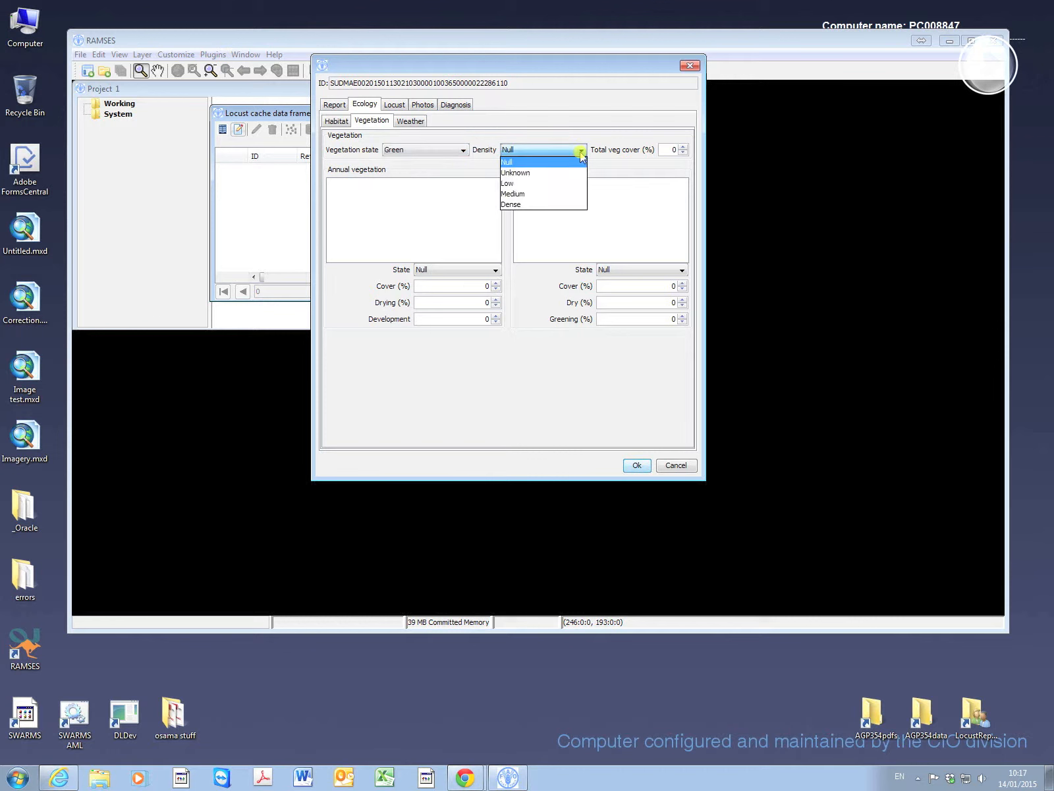
pyautogui.click(566, 205)
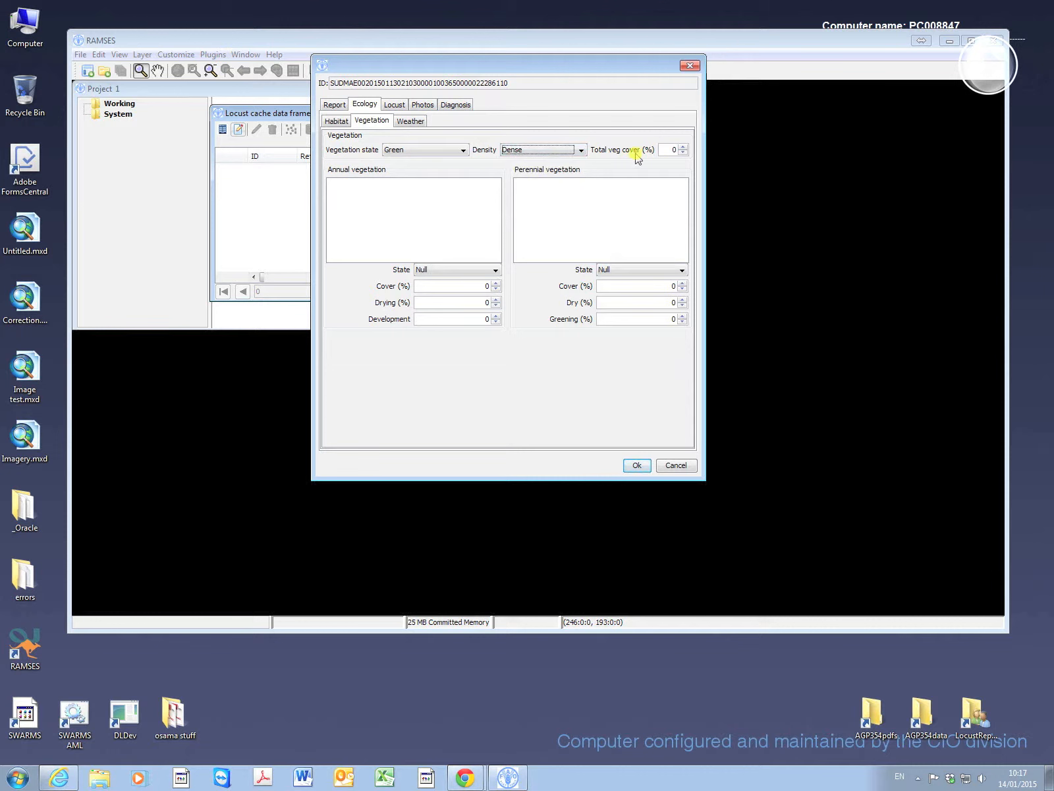
pyautogui.click(677, 150)
pyautogui.click(683, 153)
# Examine the list of plant species that can be appended to the annual vegetation.
pyautogui.rightClick(363, 187)
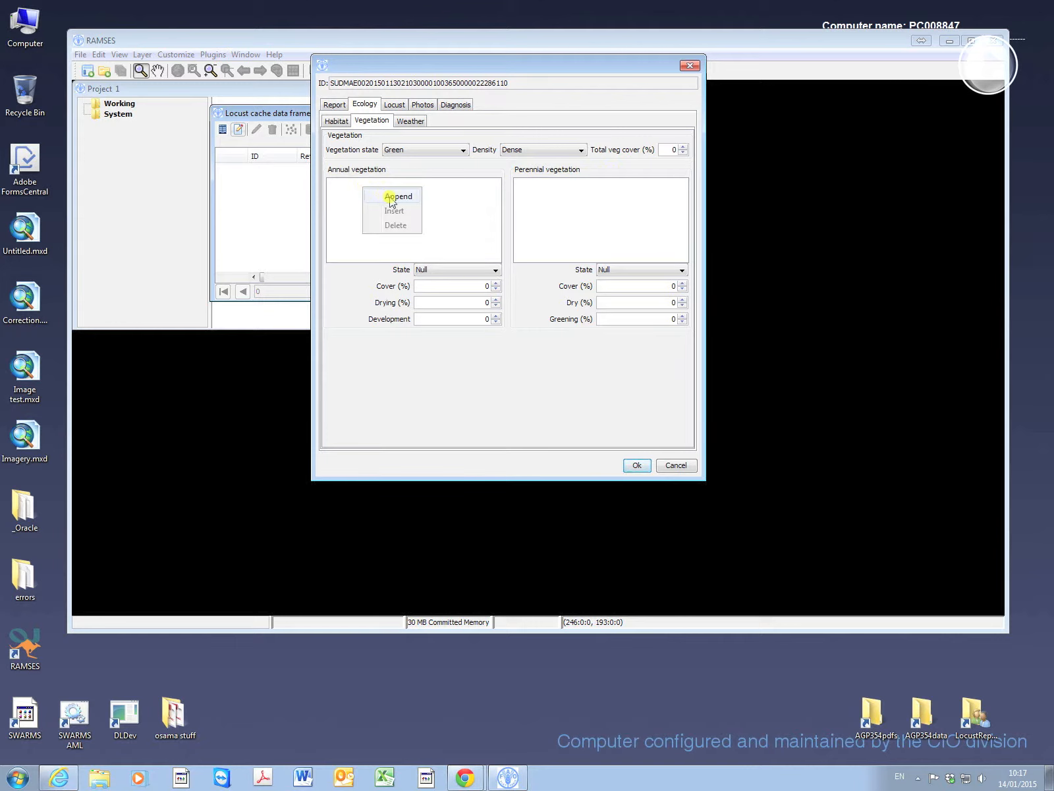
pyautogui.click(390, 197)
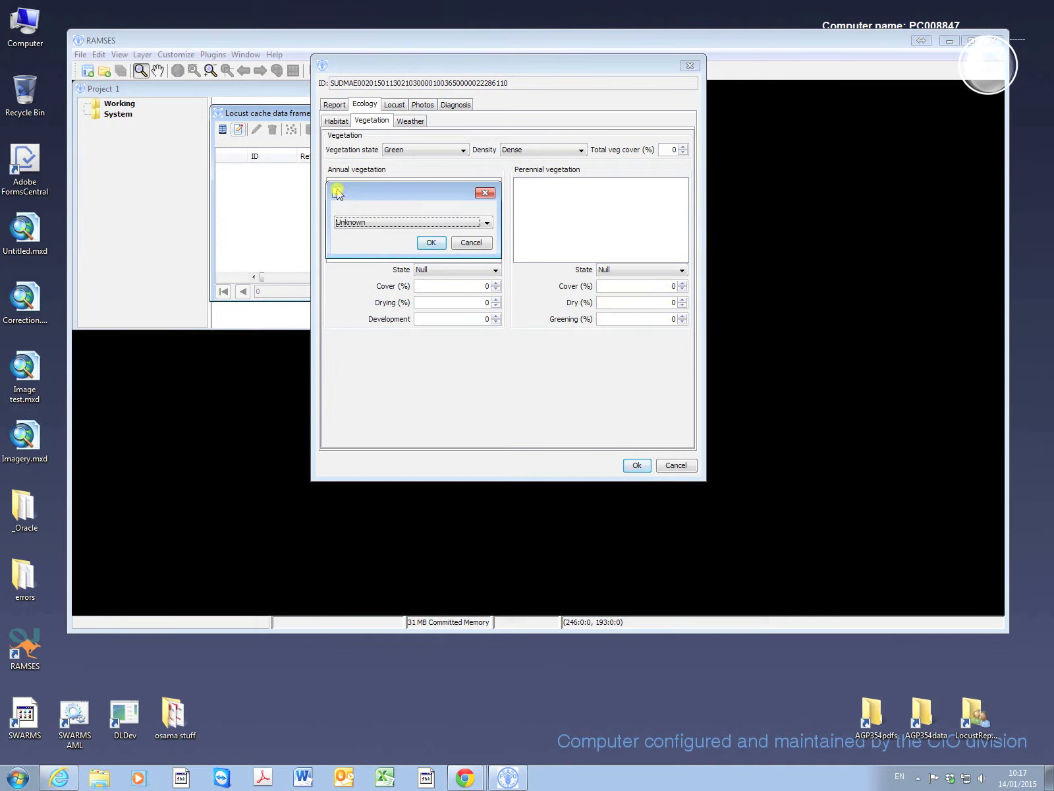
pyautogui.click(486, 224)
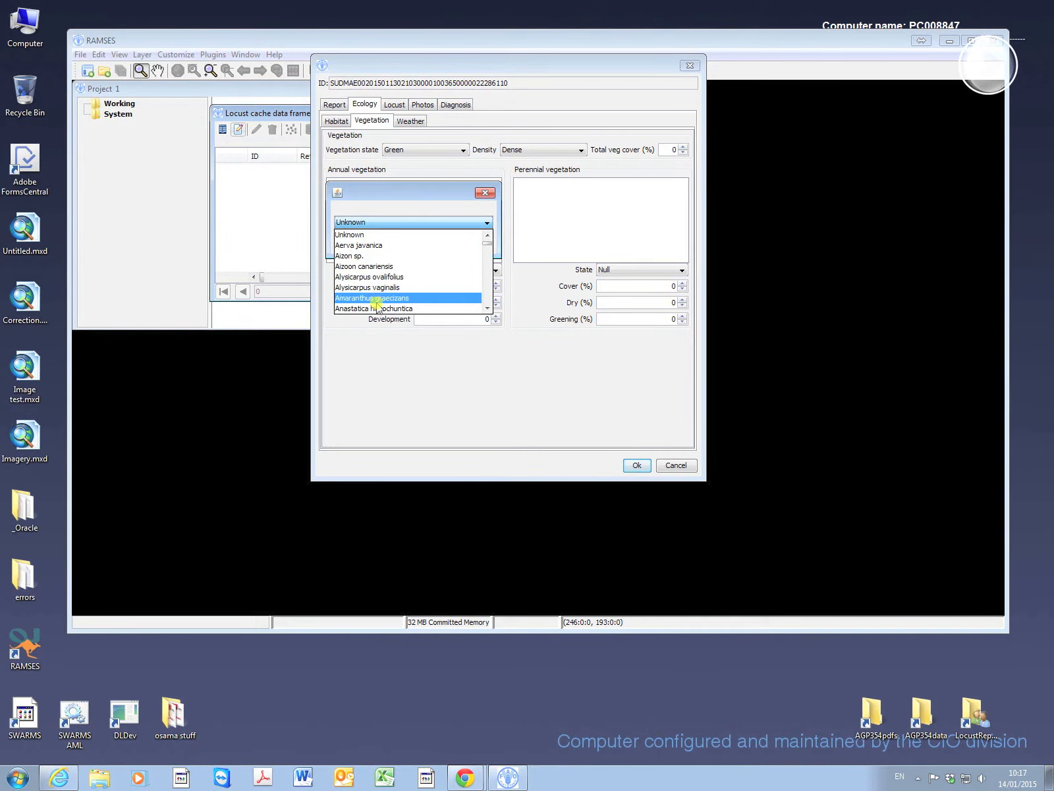
pyautogui.click(487, 308)
pyautogui.click(490, 309)
pyautogui.click(490, 308)
pyautogui.click(490, 308)
pyautogui.click(489, 309)
pyautogui.click(489, 309)
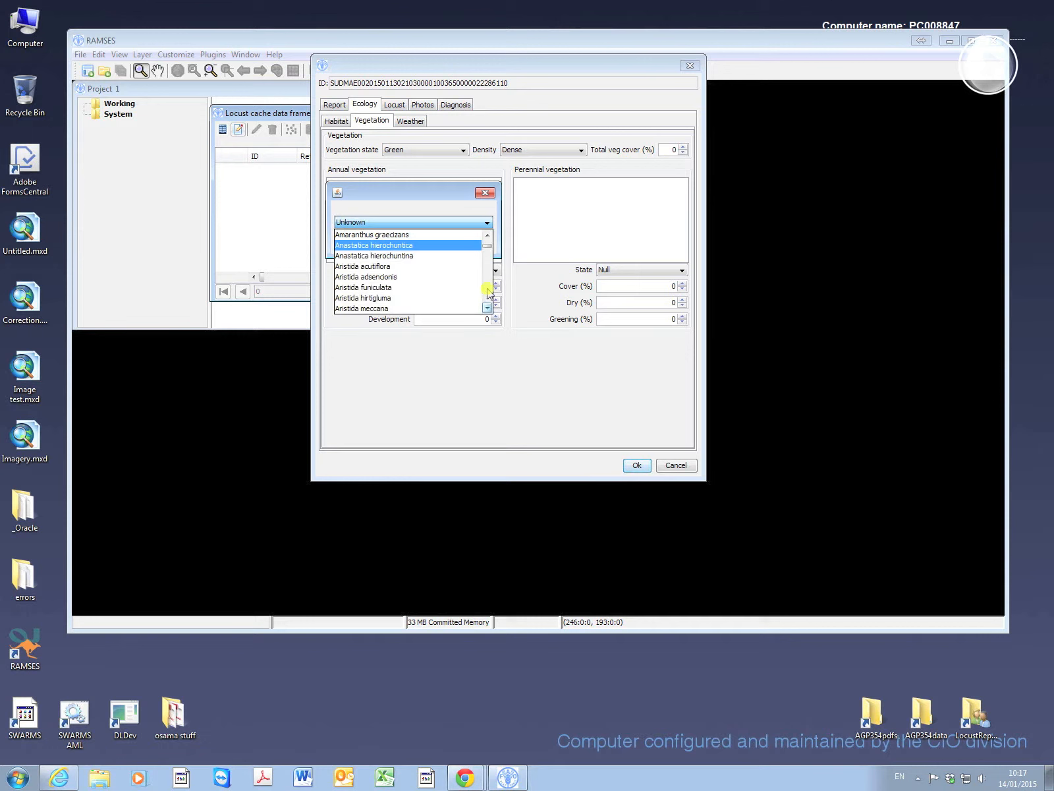
pyautogui.moveTo(489, 245); pyautogui.dragTo(490, 301)
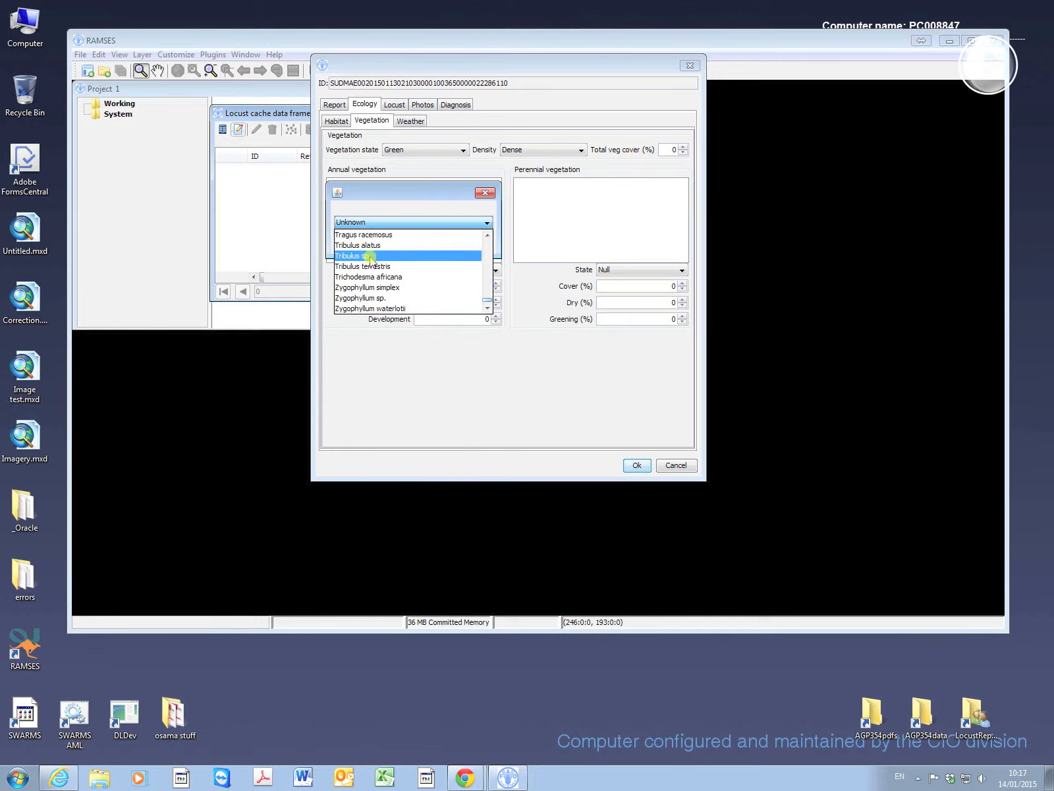
pyautogui.click(485, 193)
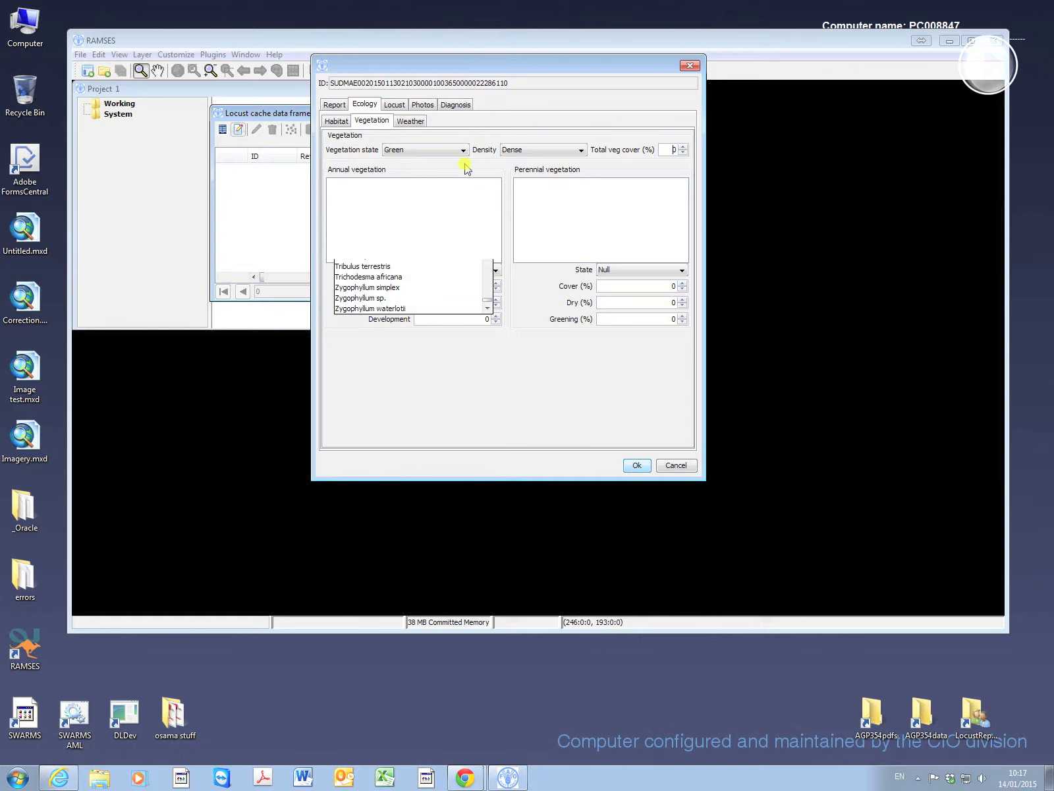
# Set the rainfall start date to 22/11/2014 in the weather details and mark it as approximate.
pyautogui.click(407, 122)
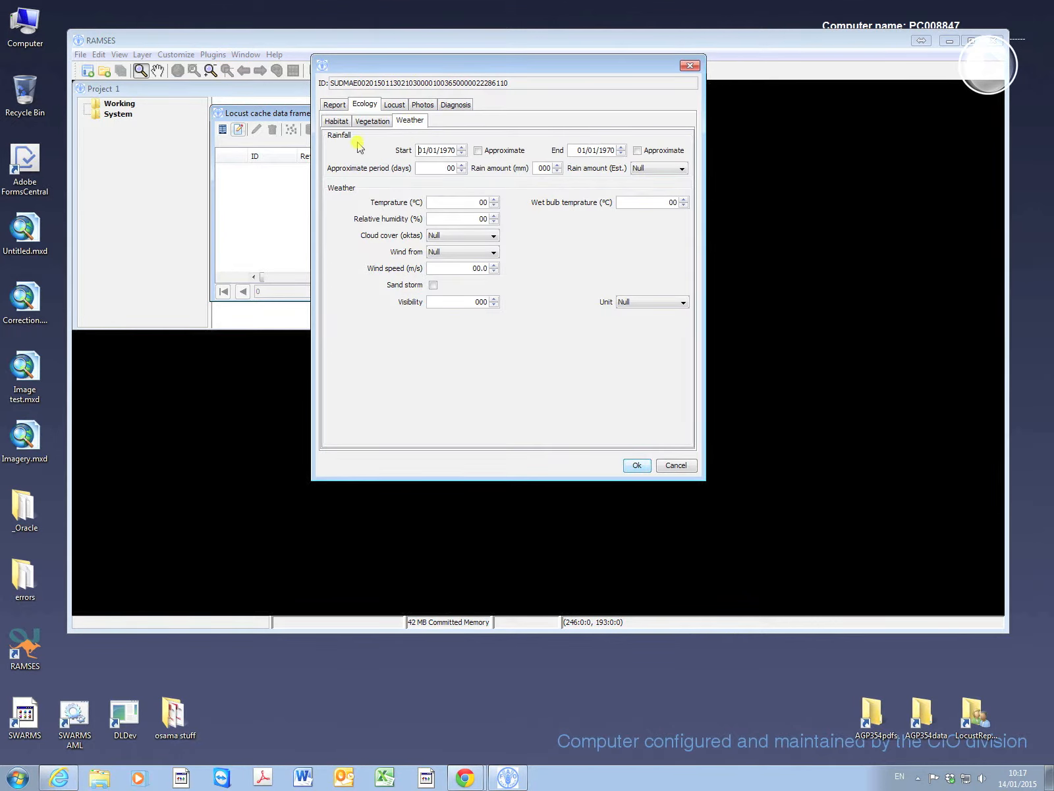
pyautogui.click(418, 150)
pyautogui.click(431, 150)
pyautogui.click(453, 150)
pyautogui.write('22/11/2014')
pyautogui.click(478, 151)
# Set the approximate rainfall period to 1 day and the rain amount to 100 mm, estimated as Heavy.
pyautogui.click(460, 167)
pyautogui.click(547, 168)
pyautogui.click(663, 168)
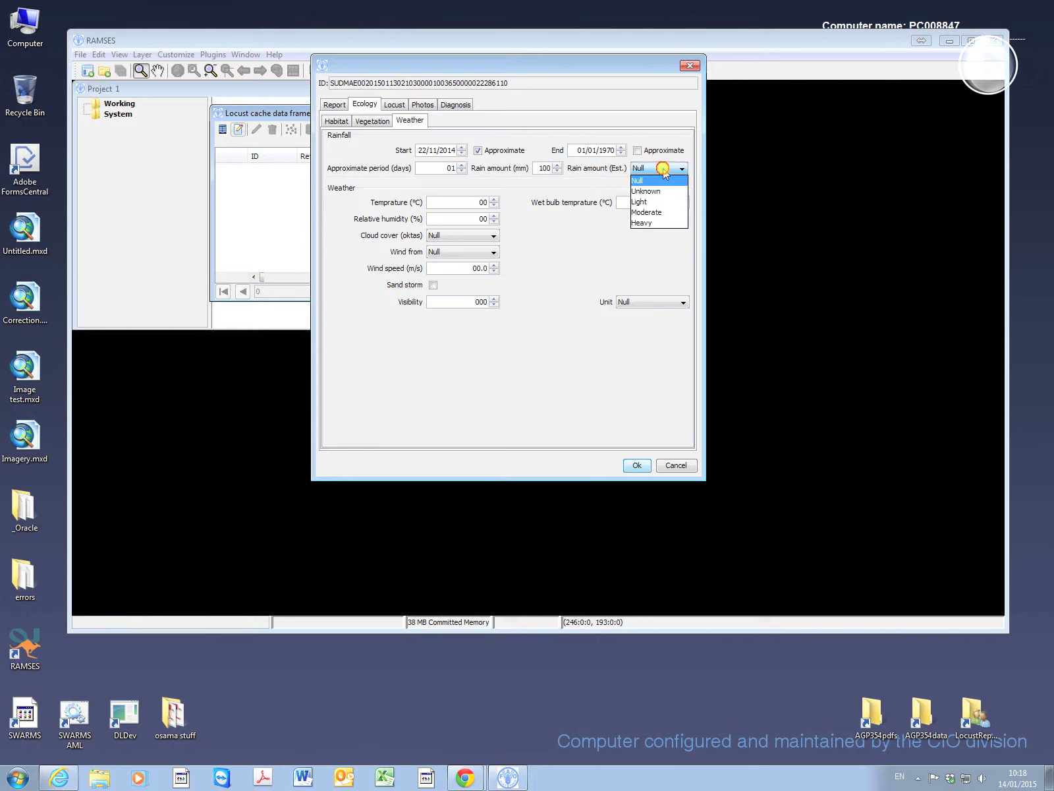
pyautogui.click(668, 223)
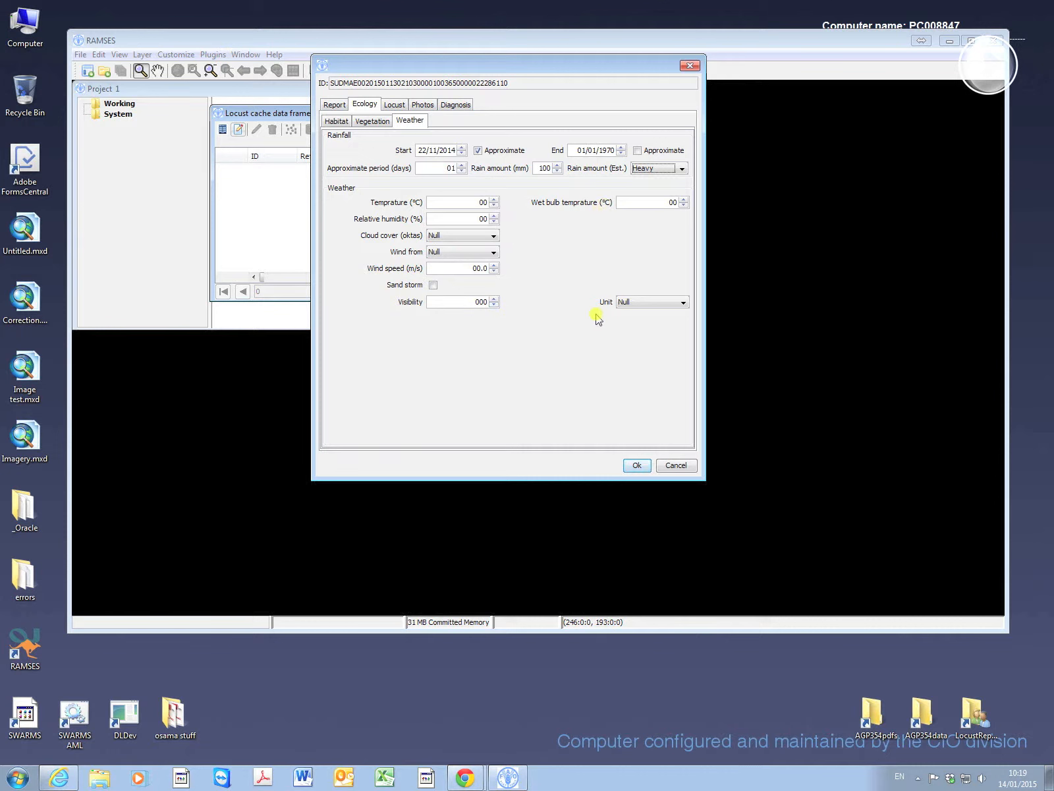
pyautogui.click(682, 303)
pyautogui.click(682, 303)
# Set the presence to Present in the general locust details.
pyautogui.click(395, 105)
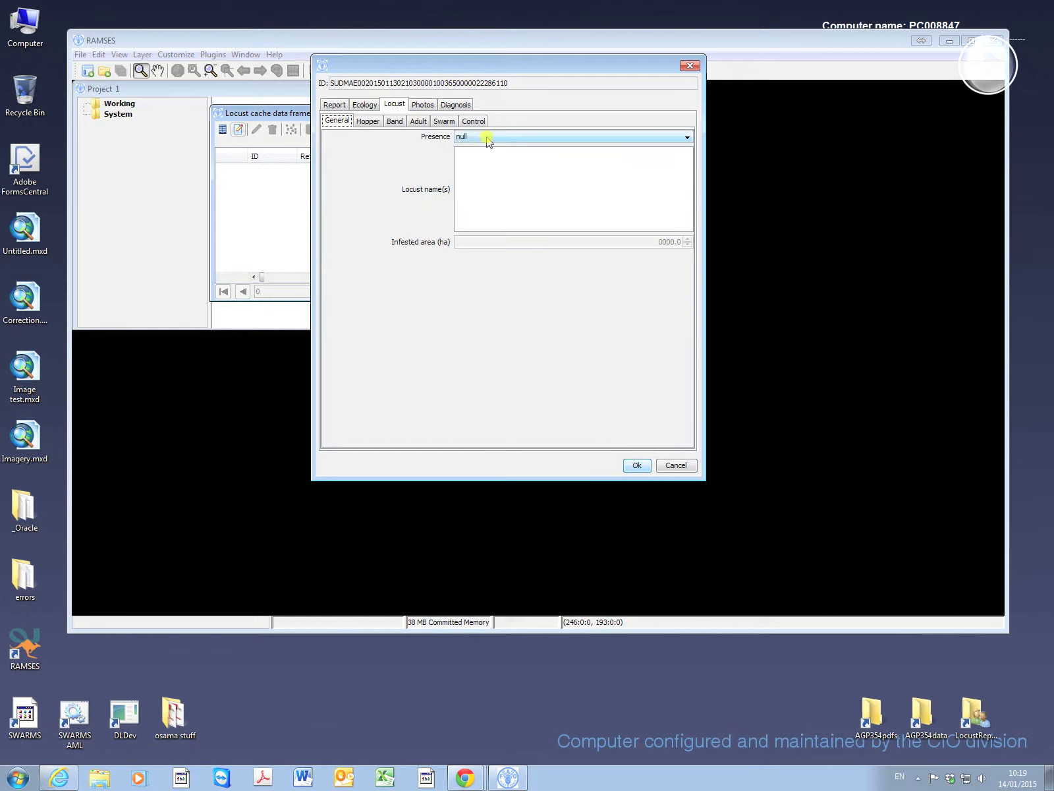
pyautogui.click(686, 137)
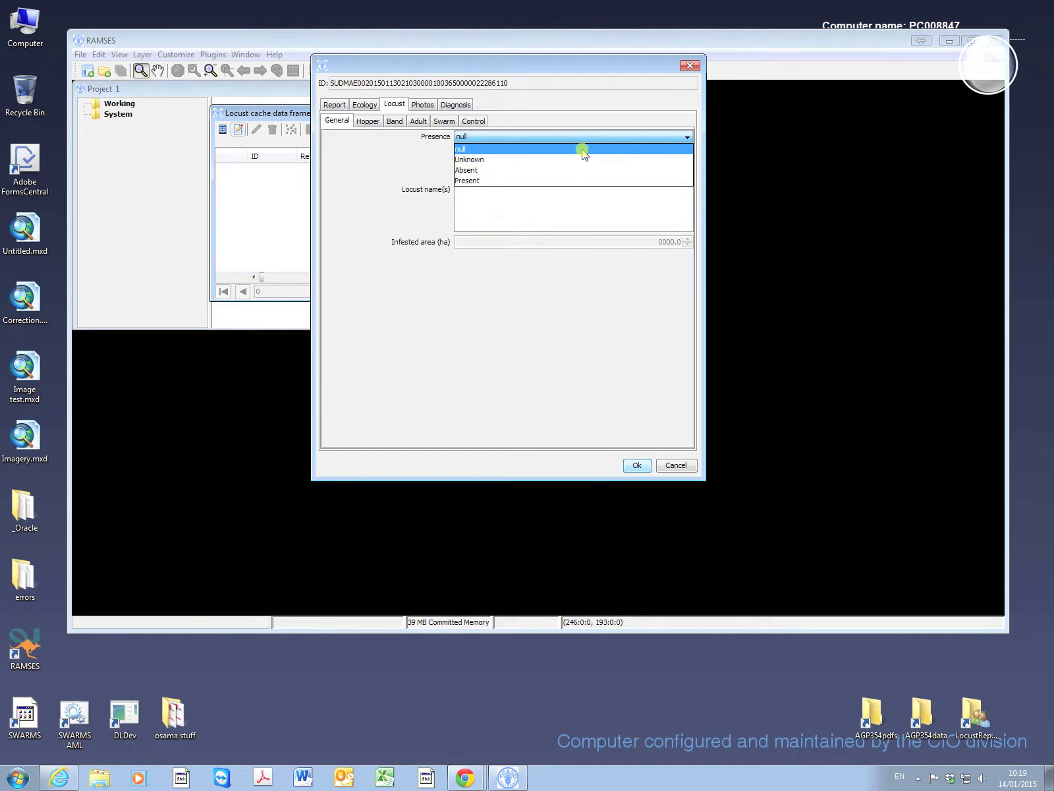
pyautogui.click(585, 181)
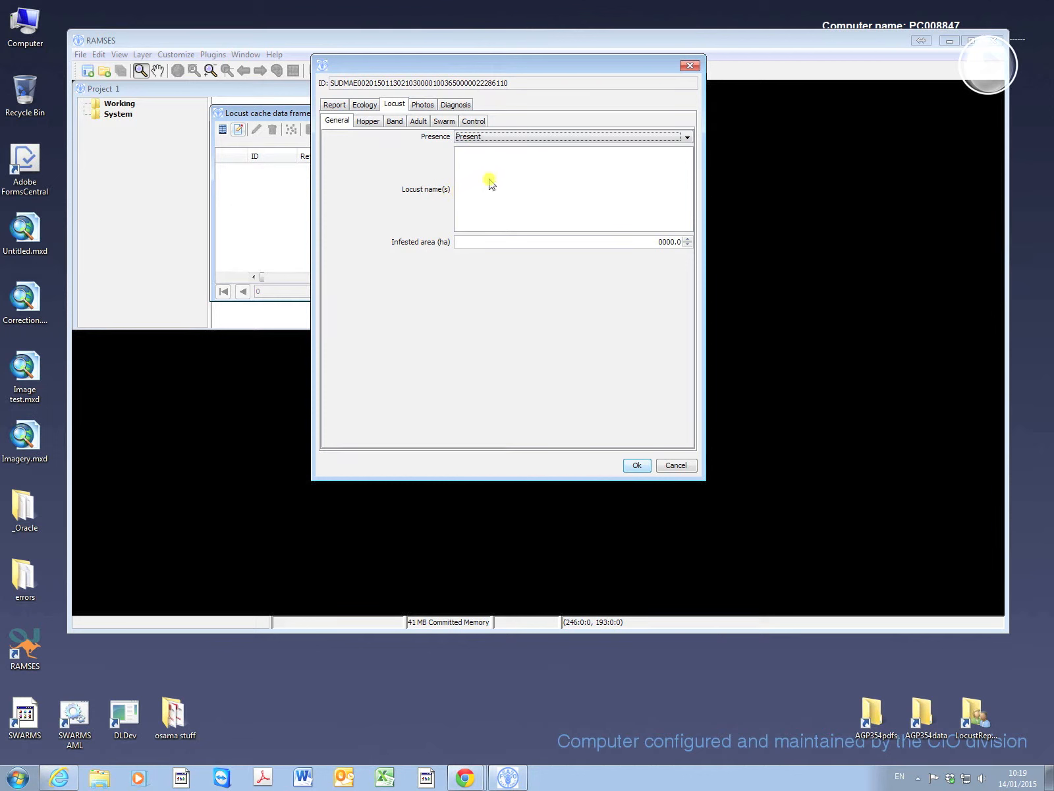
# Append Schistocerca gregaria to the locust names and set the infested area to 70 ha.
pyautogui.rightClick(507, 167)
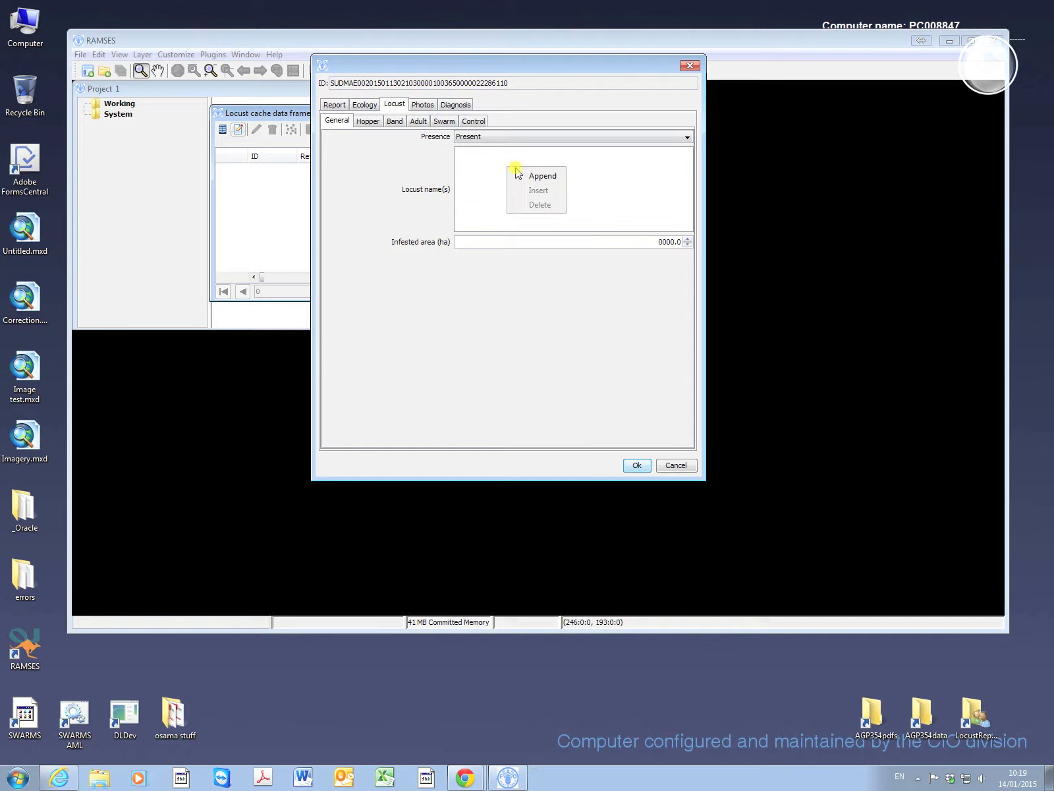
pyautogui.click(532, 176)
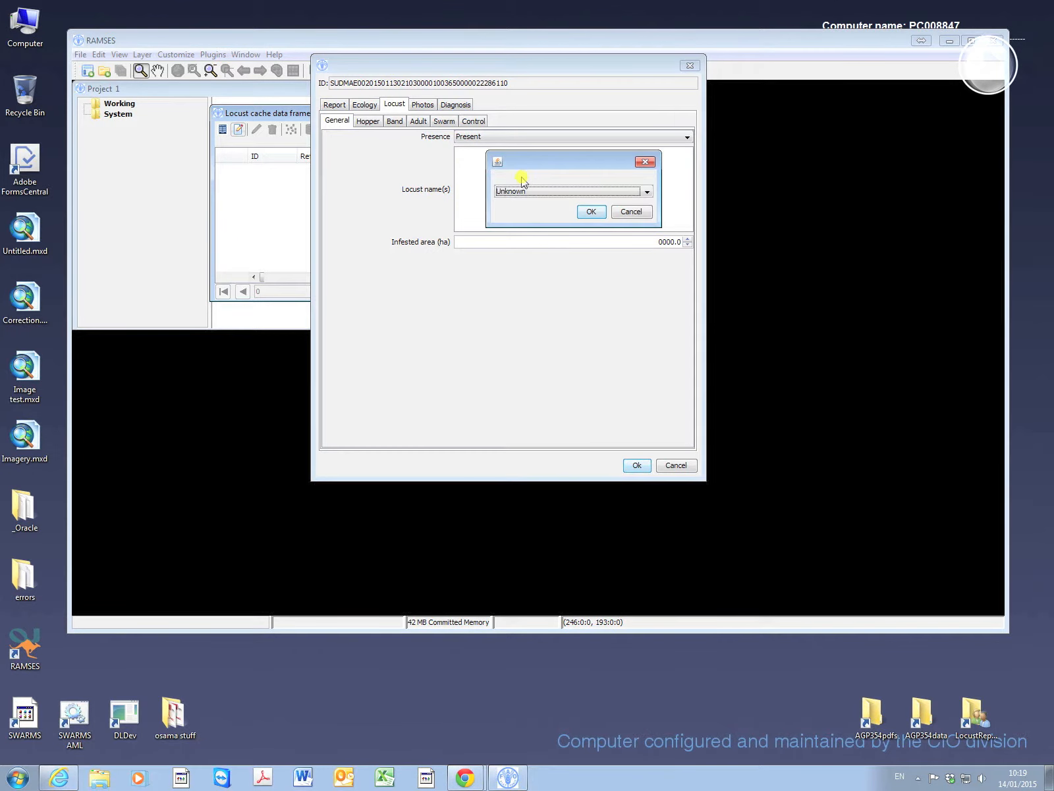
pyautogui.click(649, 192)
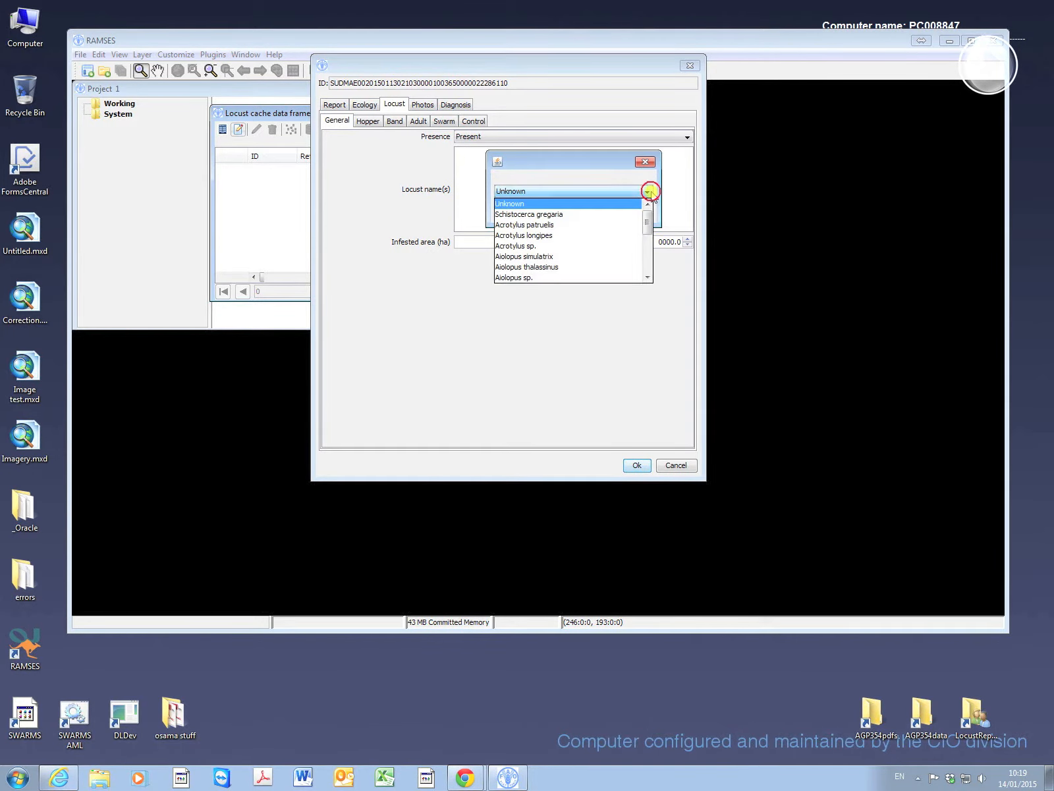
pyautogui.click(544, 214)
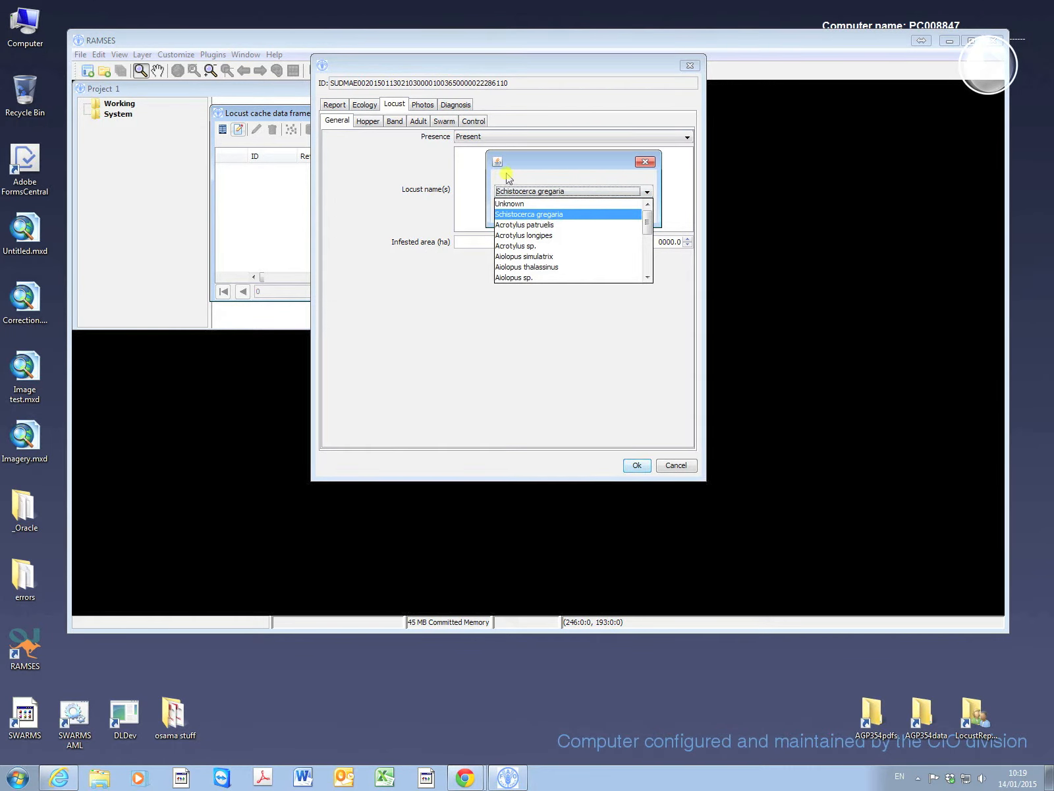
pyautogui.moveTo(523, 166); pyautogui.dragTo(518, 156)
pyautogui.click(584, 200)
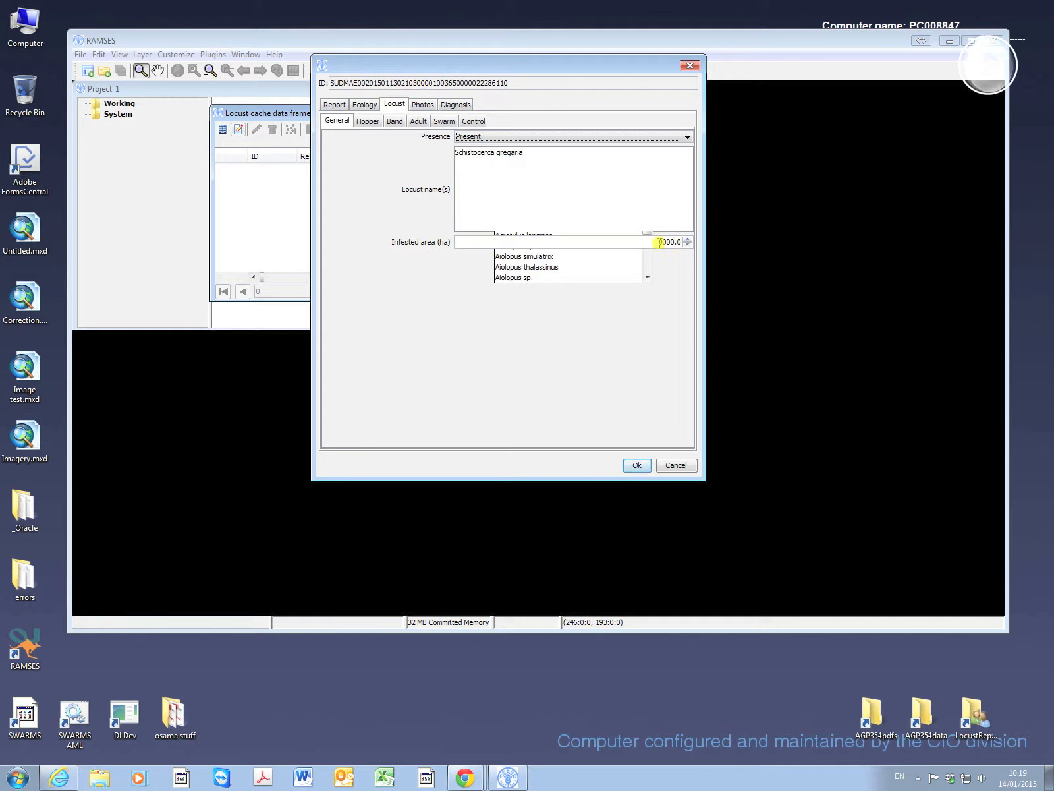
pyautogui.moveTo(660, 242); pyautogui.dragTo(684, 241)
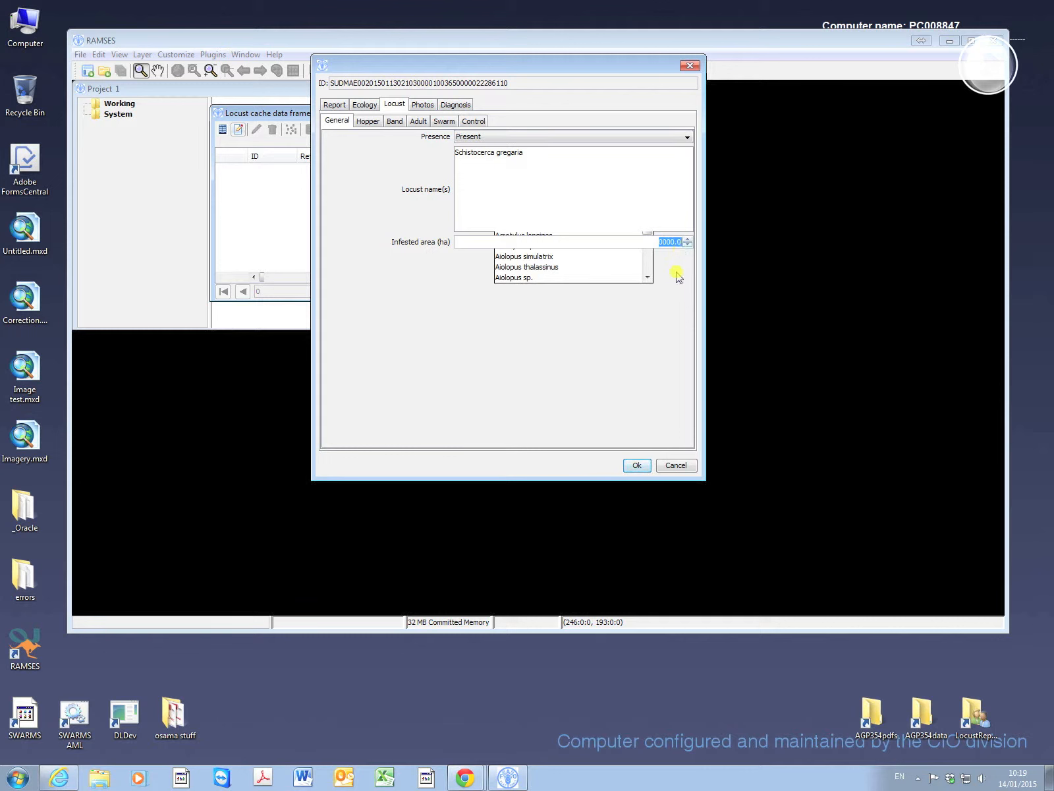
pyautogui.write('70')
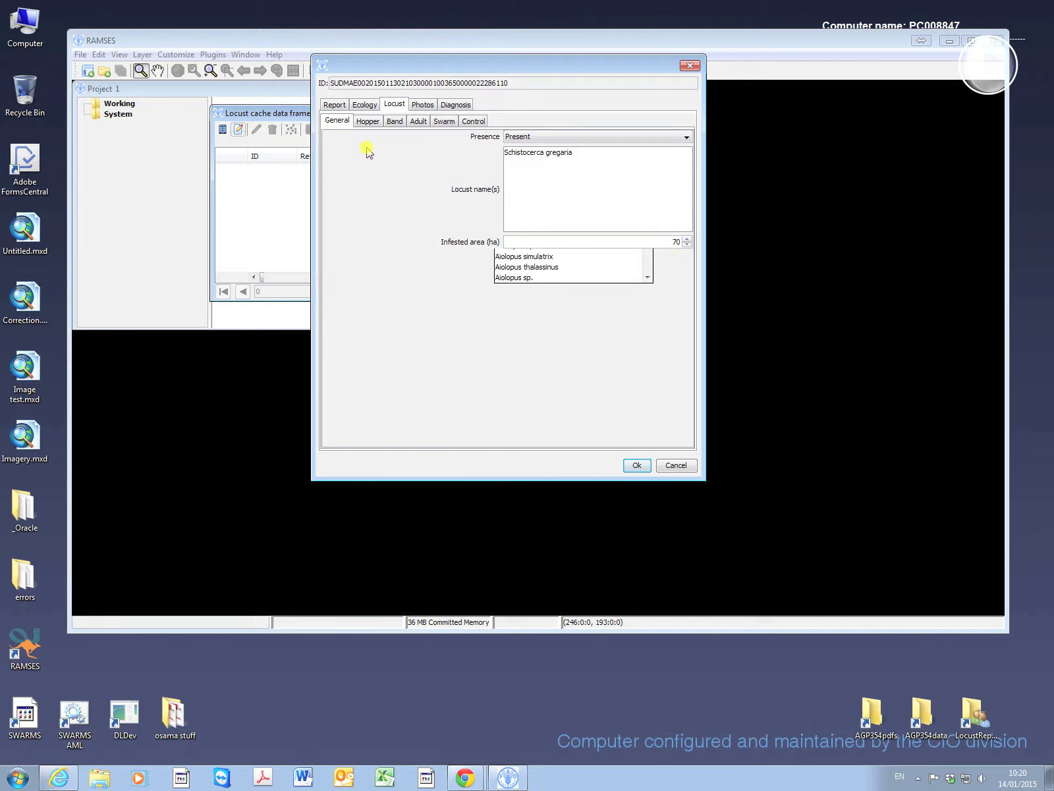
# Mark stages U and 3 for the solitary hoppers and set their dominant stage to 3.
pyautogui.click(367, 122)
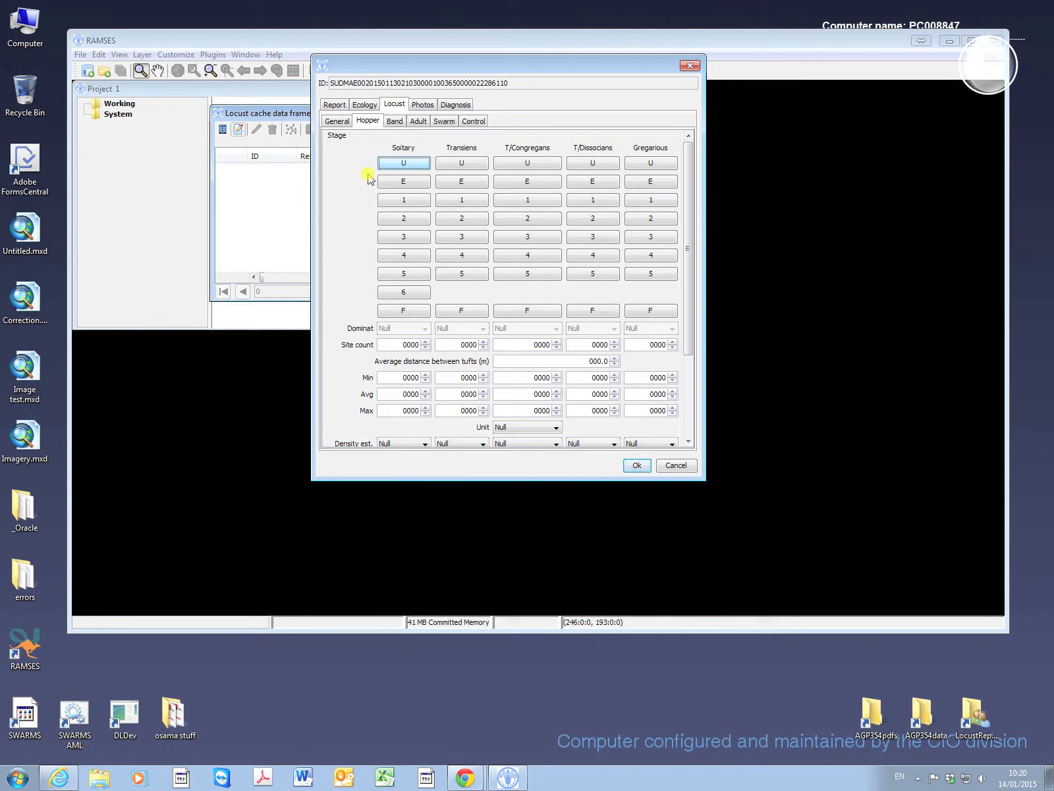
pyautogui.click(388, 184)
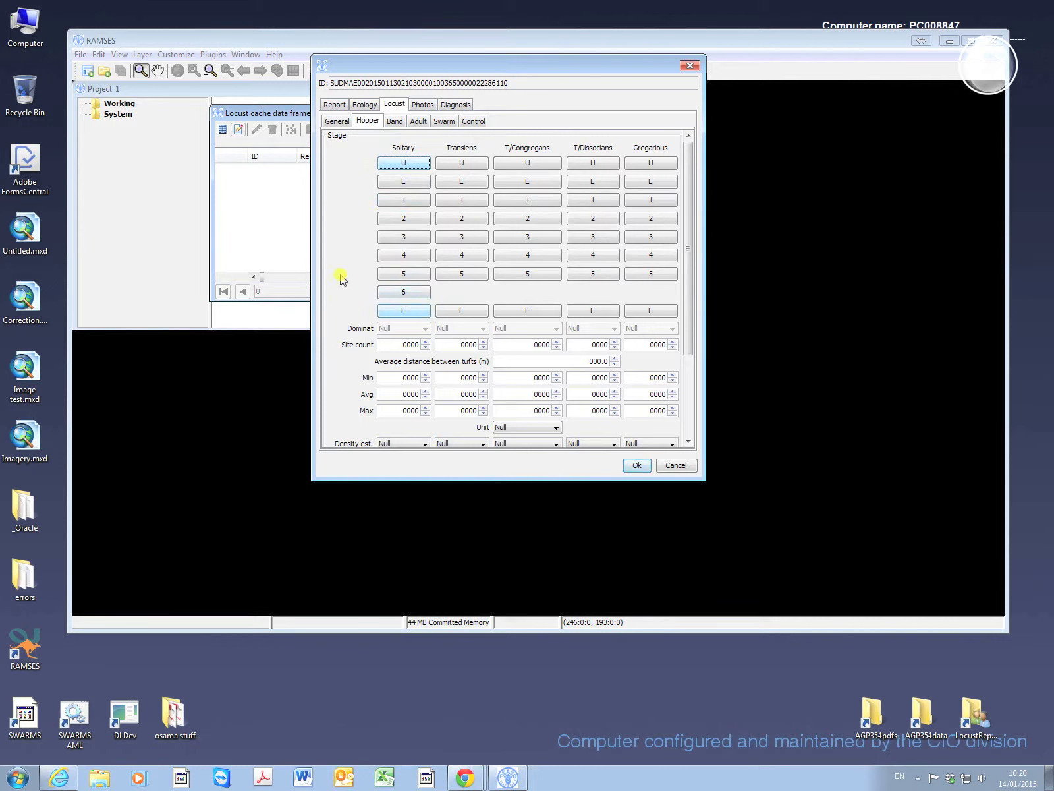
pyautogui.click(389, 164)
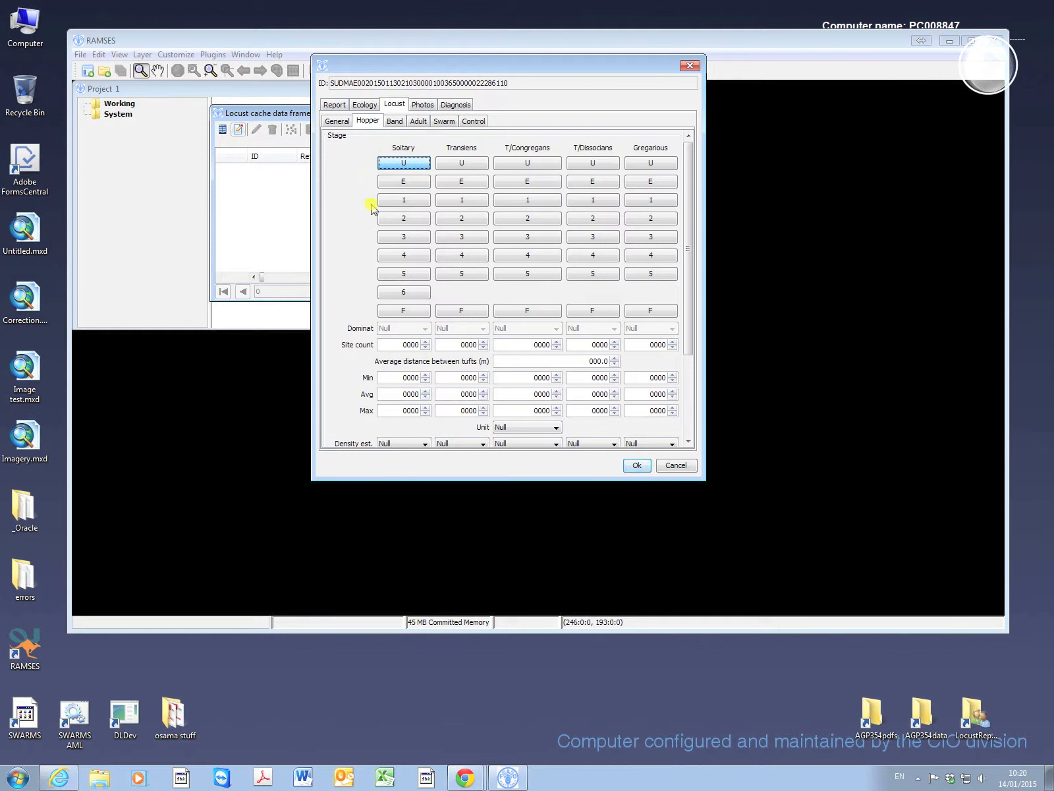
pyautogui.click(388, 236)
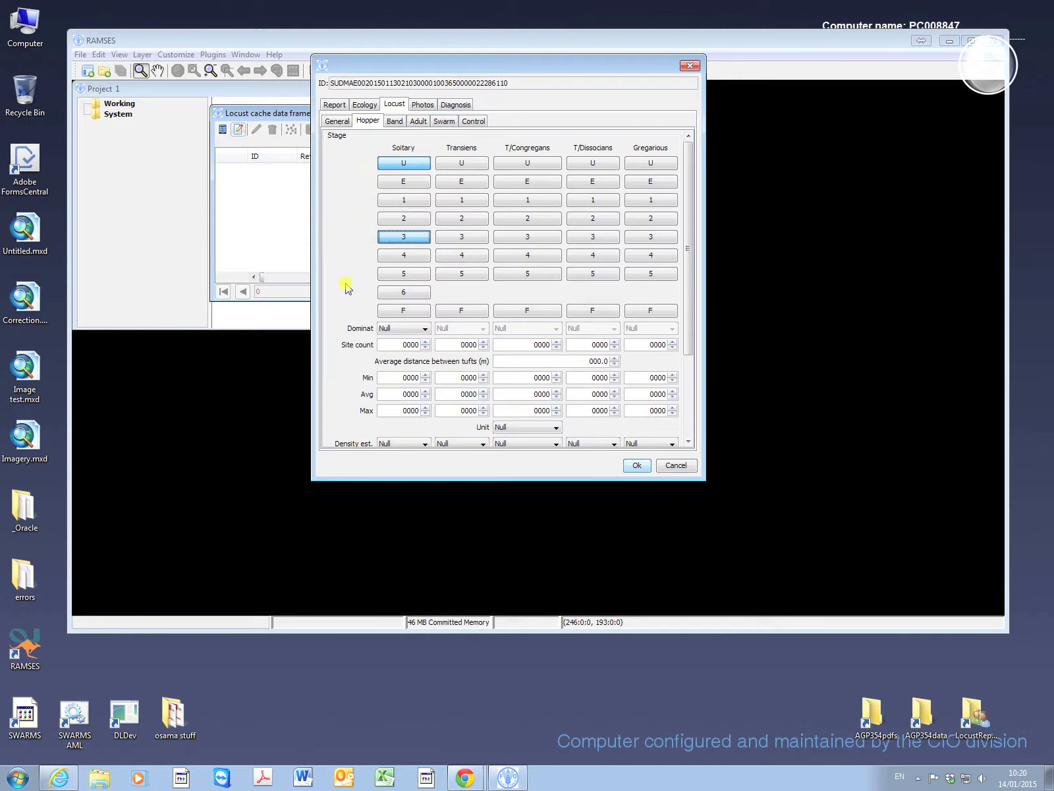
pyautogui.click(396, 329)
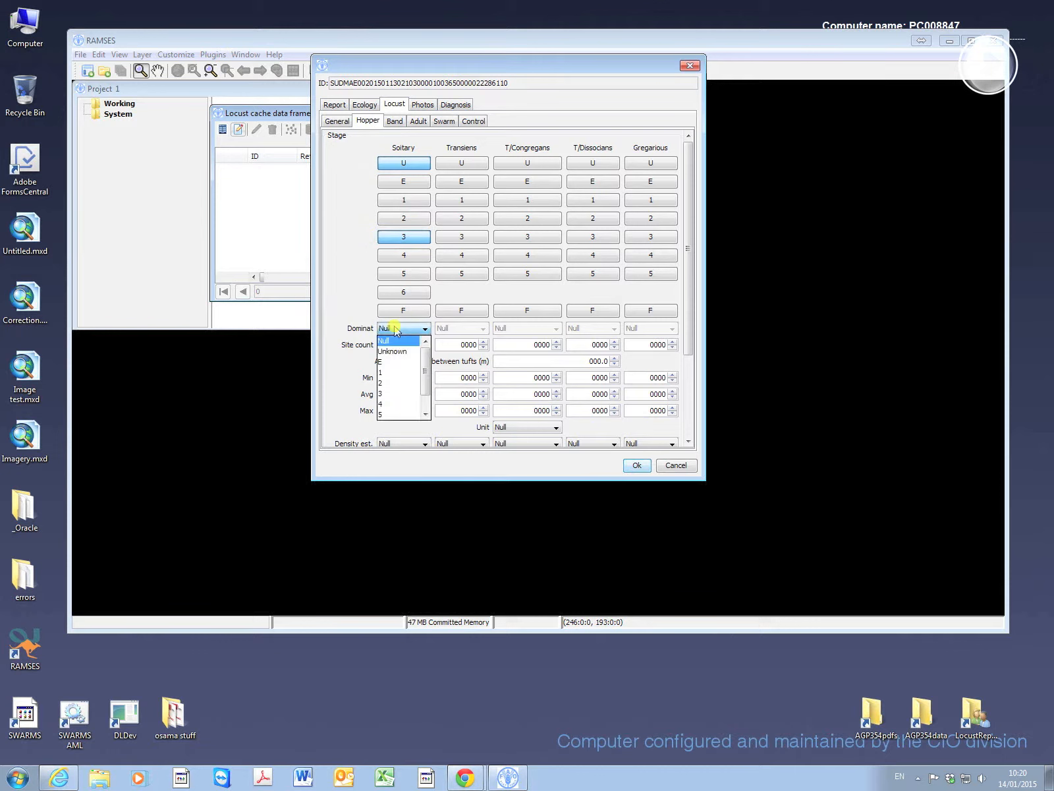
pyautogui.click(389, 393)
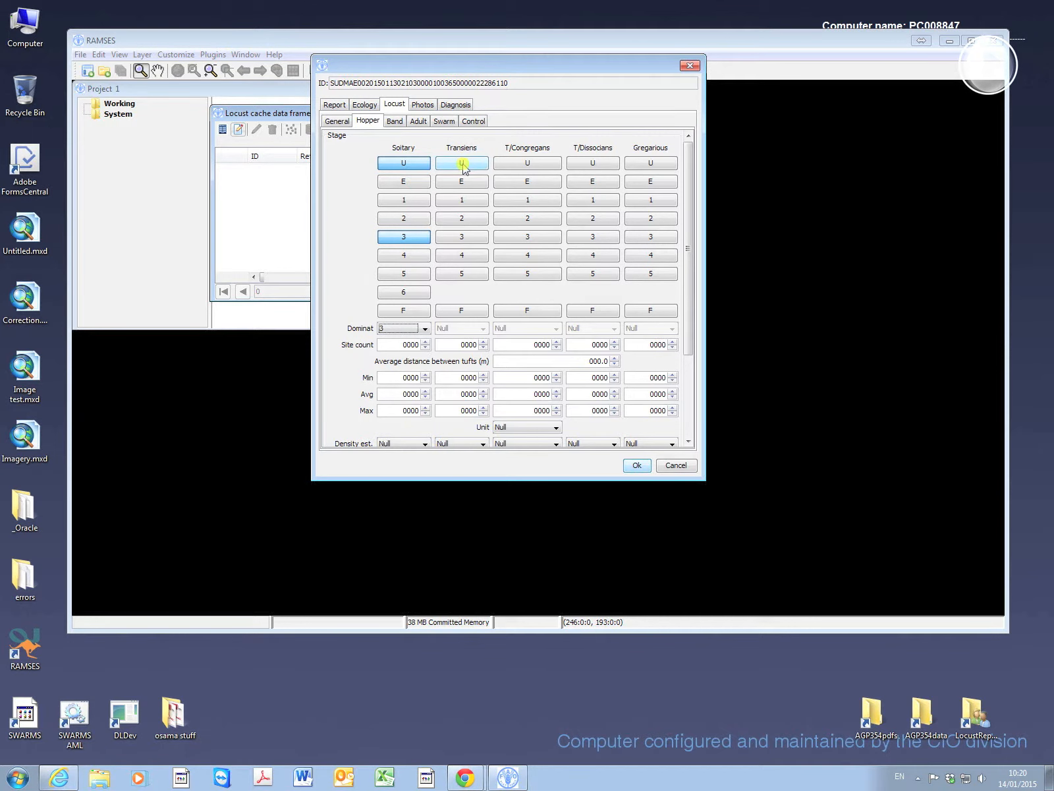
# Mark stages 2, 3 and 4 for the transiens hoppers and set their dominant stage to 3.
pyautogui.click(471, 221)
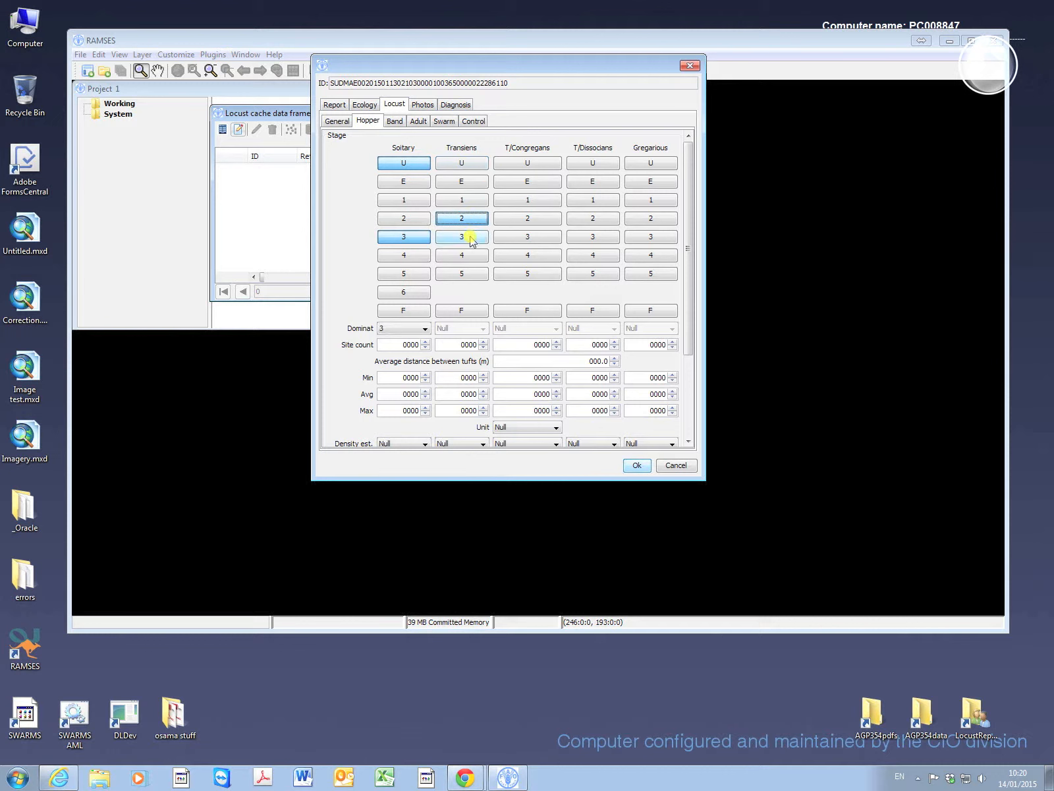
pyautogui.click(471, 239)
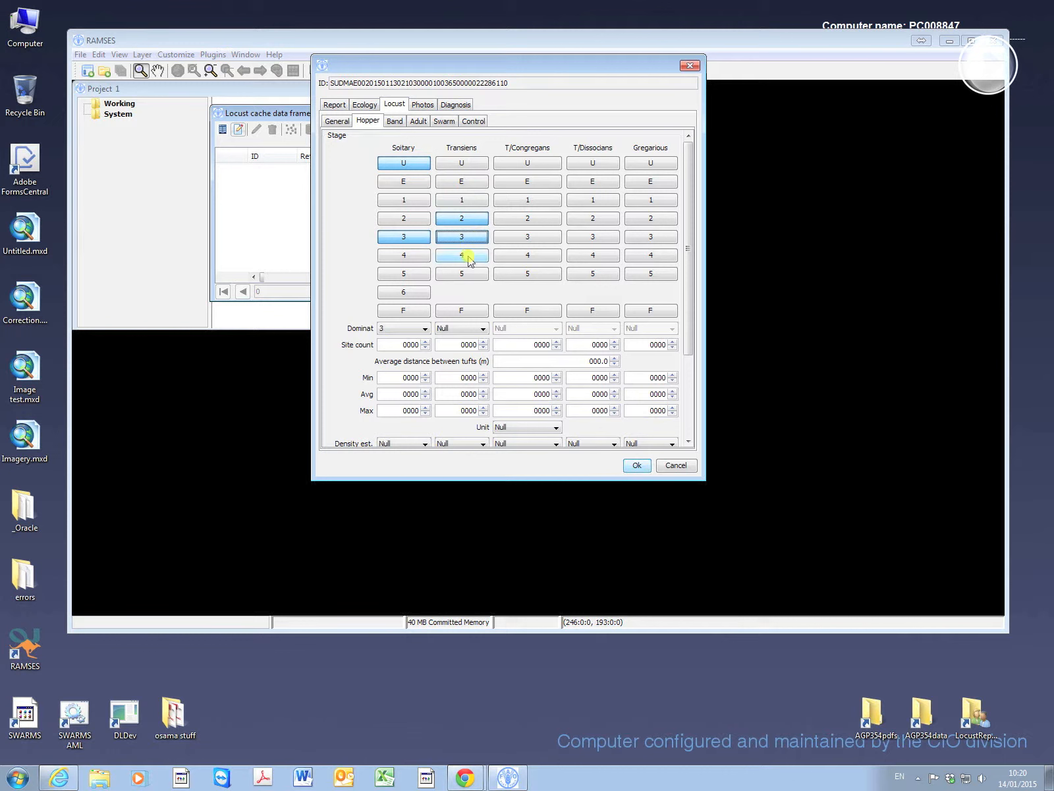
pyautogui.click(469, 257)
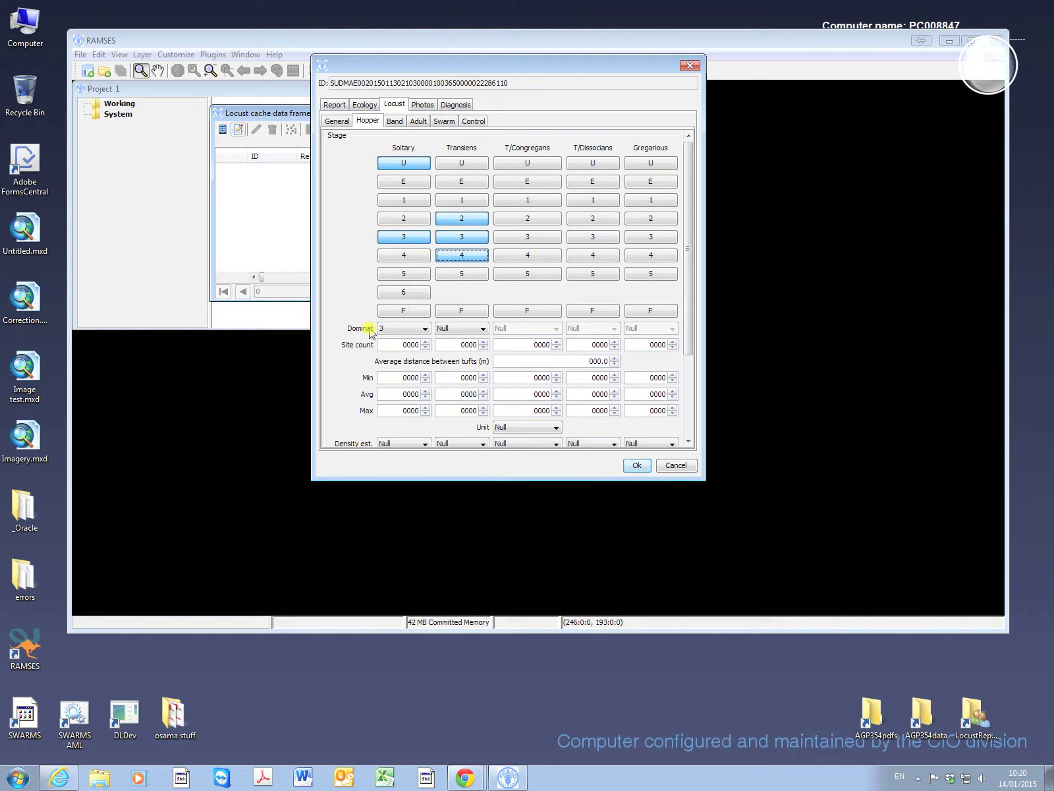
pyautogui.click(483, 330)
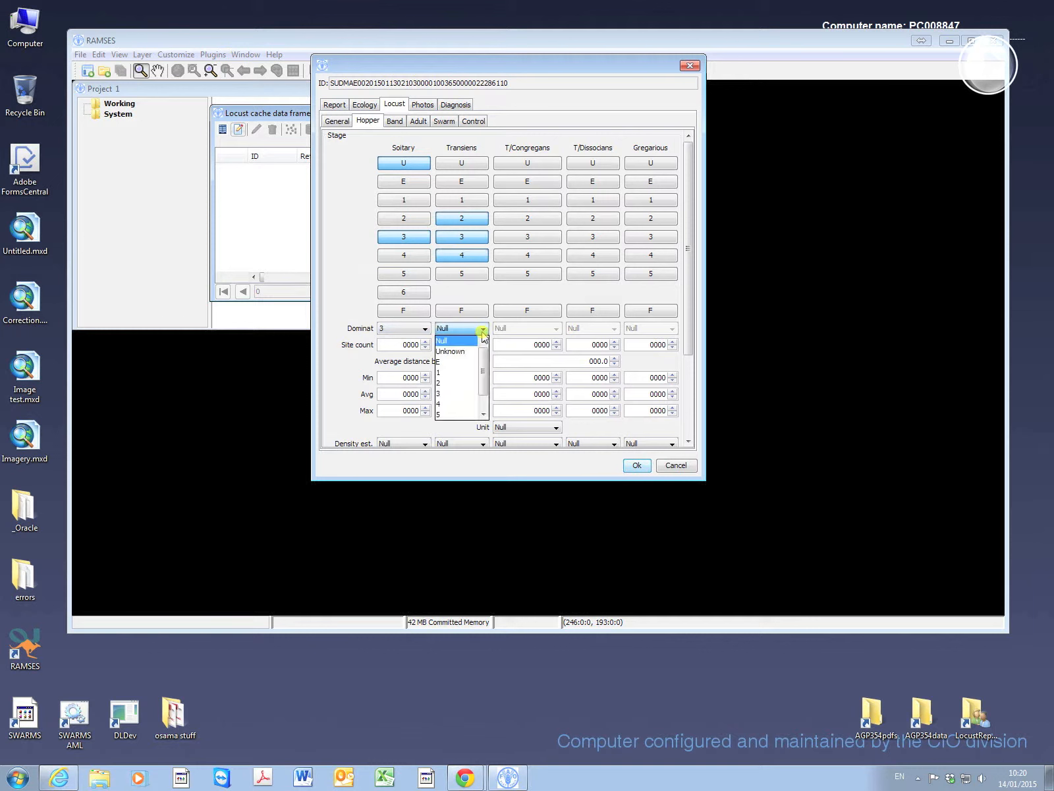
pyautogui.click(470, 393)
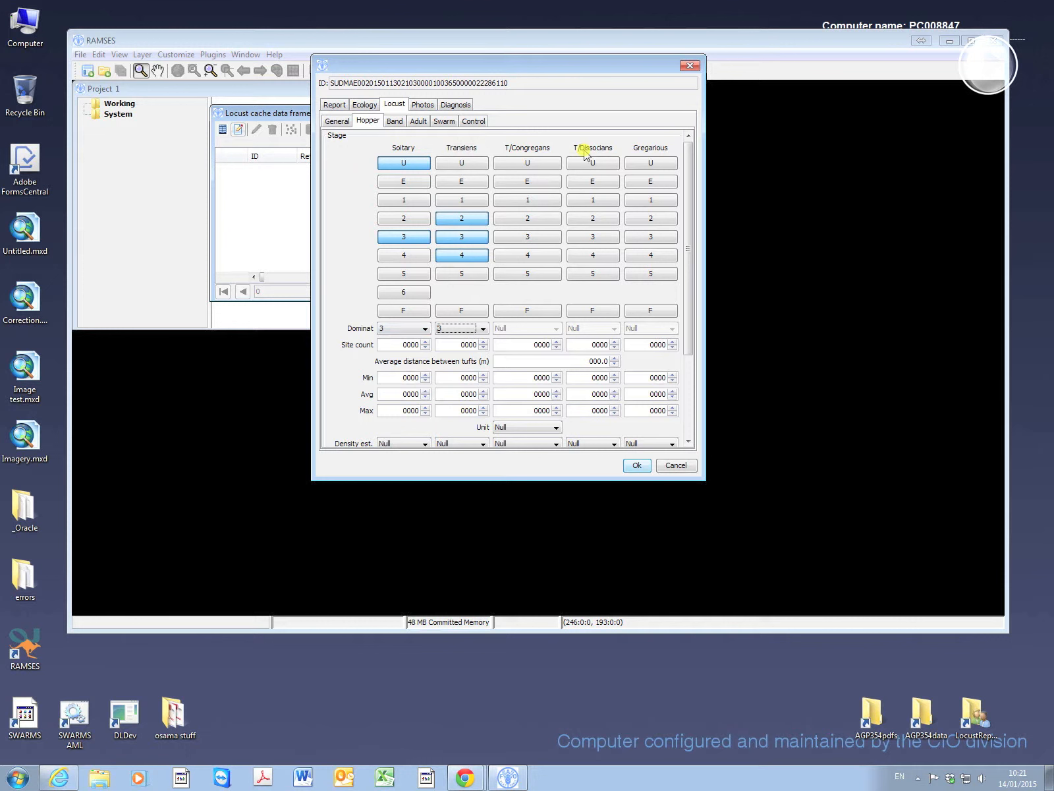
# Mark stages E, 1, 2 and 3 for the gregarious hoppers and set their dominant stage to 2.
pyautogui.click(651, 162)
pyautogui.click(649, 181)
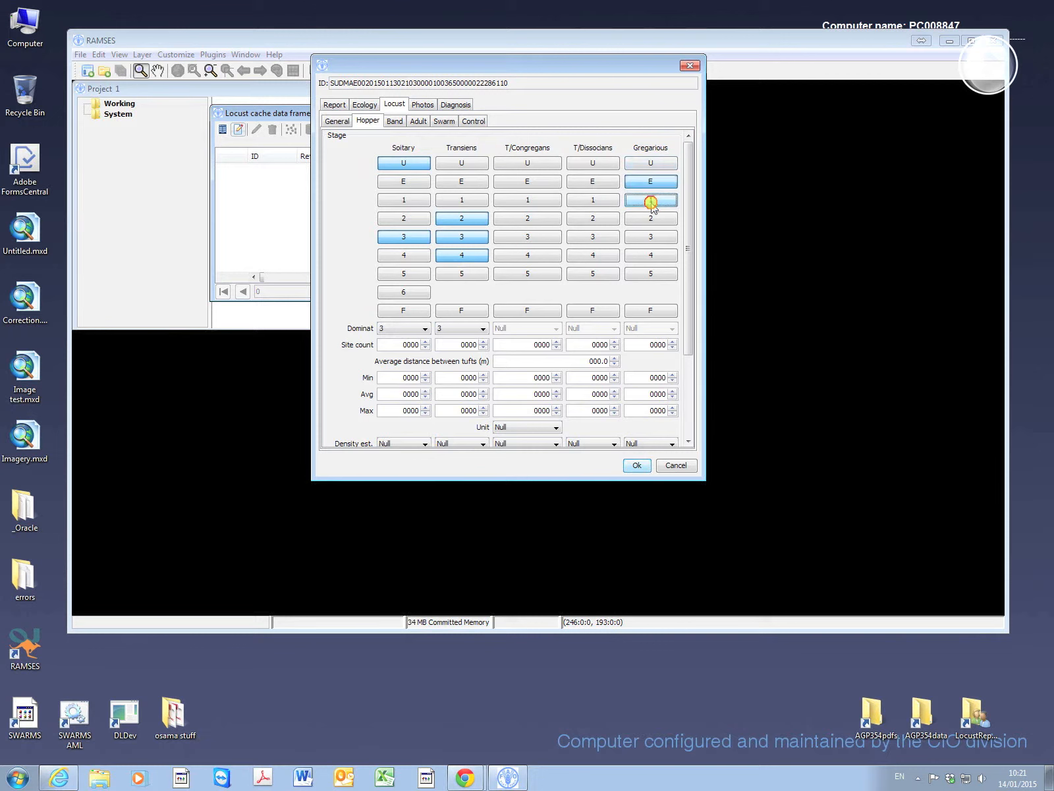
pyautogui.click(651, 201)
pyautogui.click(652, 218)
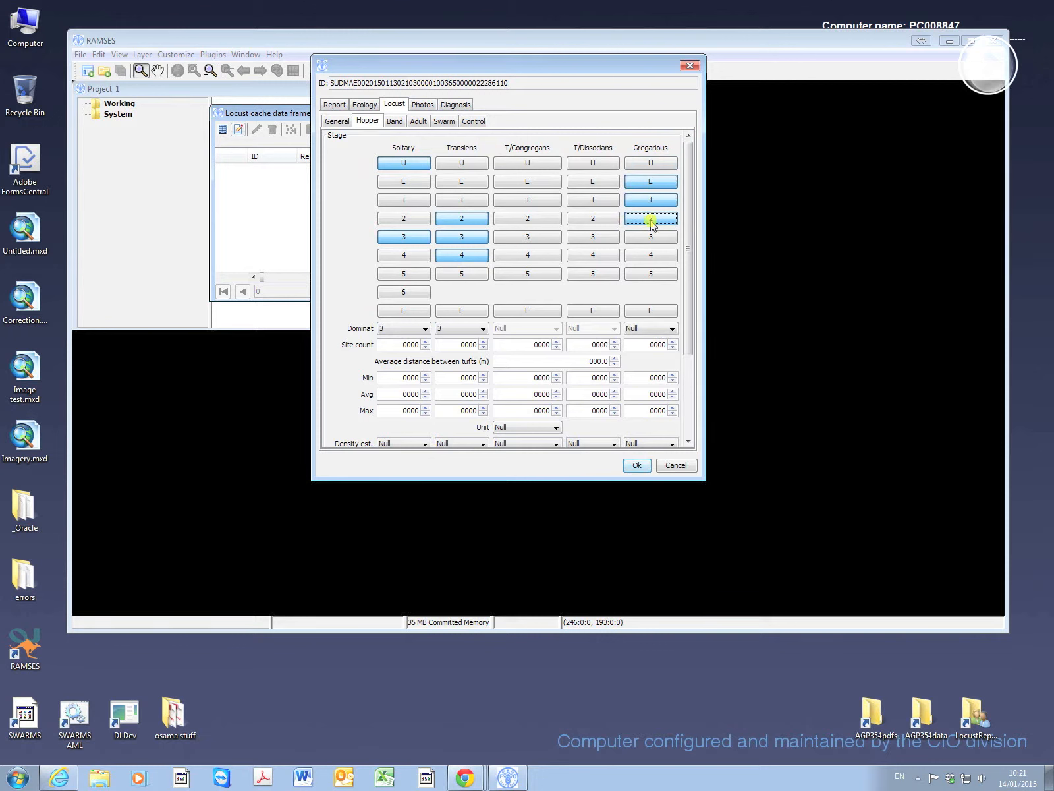
pyautogui.click(652, 237)
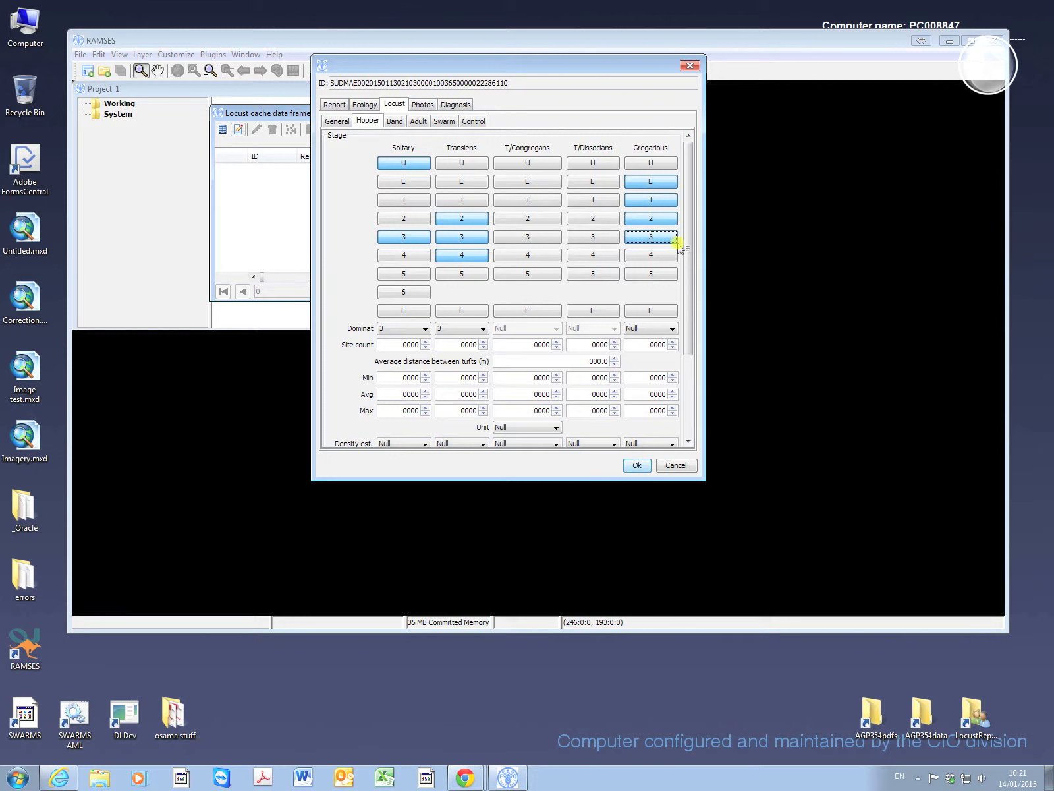
pyautogui.click(668, 329)
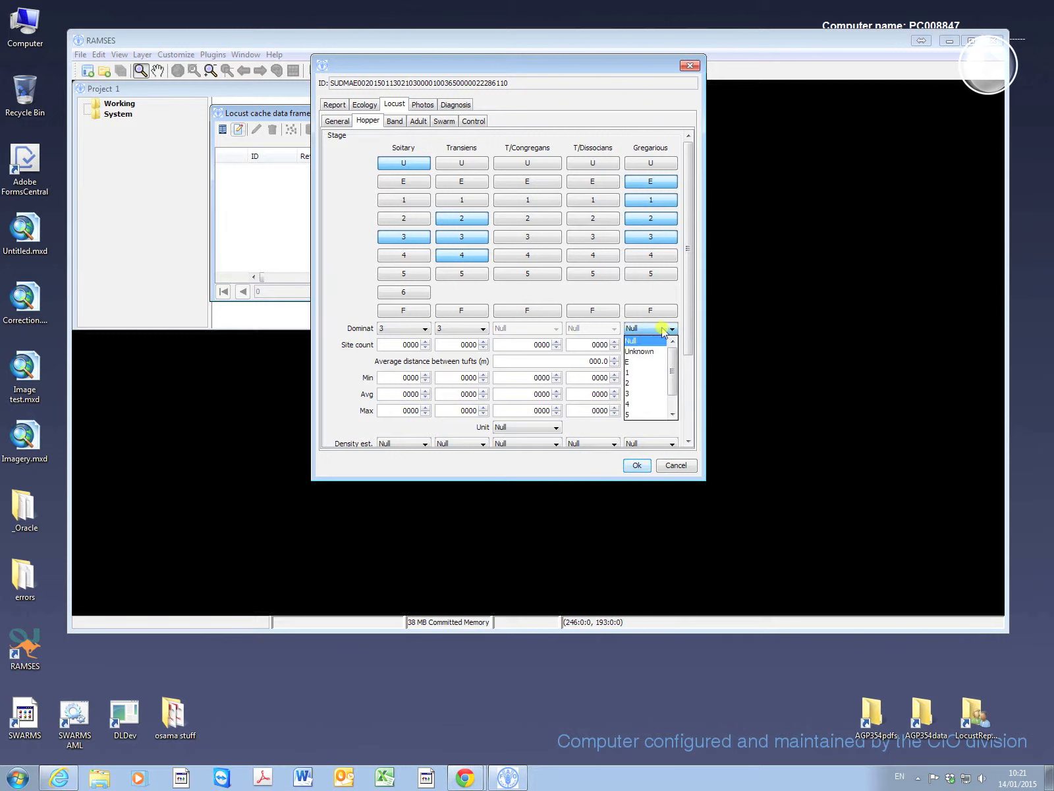
pyautogui.click(655, 384)
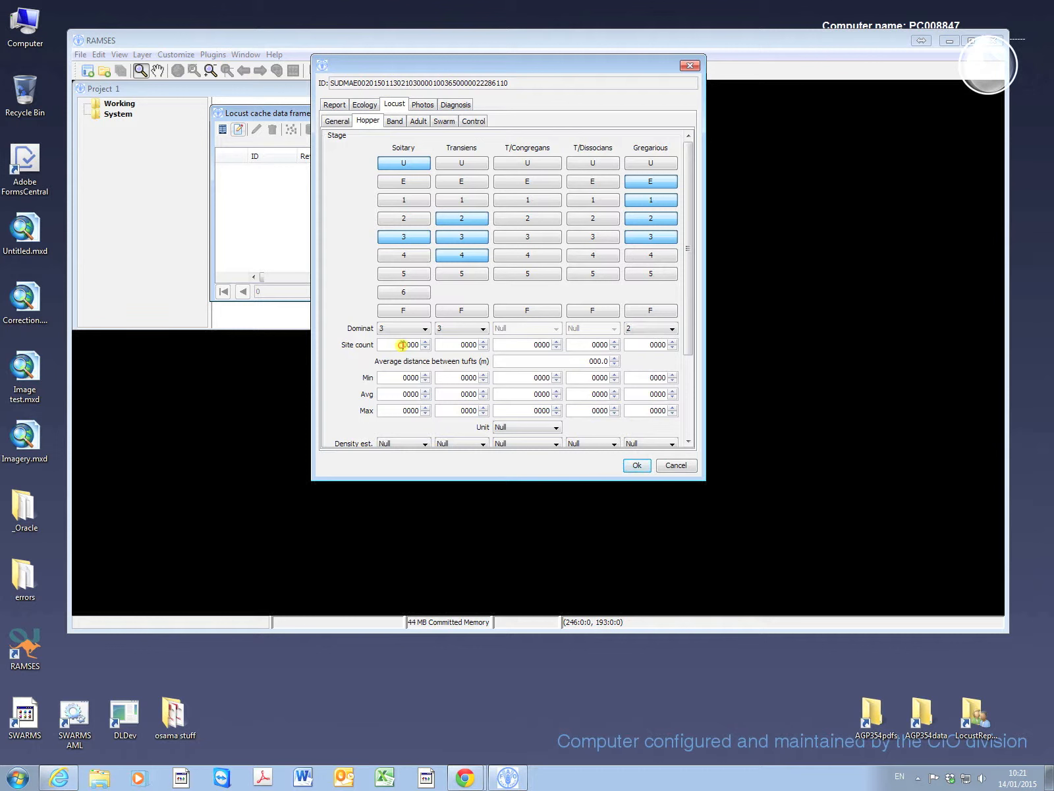
# Set the hopper site counts to 70 for solitary, 100 for transiens and 200 for gregarious.
pyautogui.doubleClick(418, 344)
pyautogui.press('BackSpace')
pyautogui.click(463, 344)
pyautogui.doubleClick(471, 344)
pyautogui.write('1')
pyautogui.moveTo(651, 344); pyautogui.dragTo(659, 346)
# Set the hopper density estimates to Low for solitary, Low for transiens and Medium for gregarious.
pyautogui.scroll(-1, 342, 387)
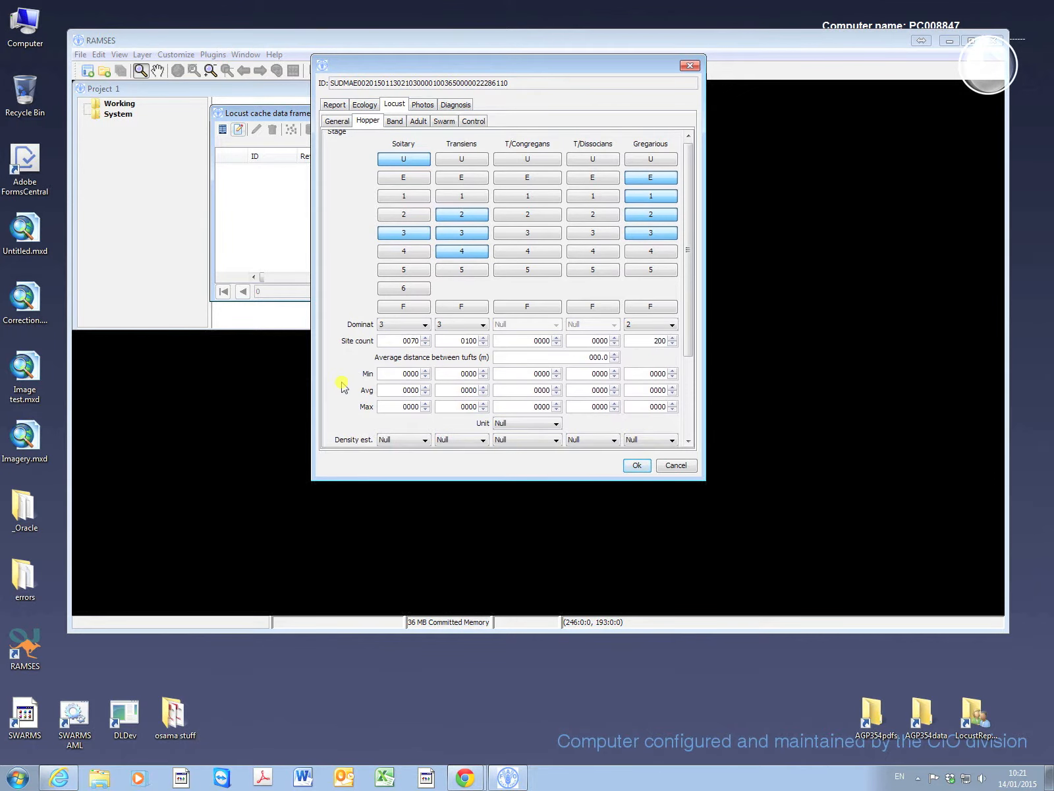
pyautogui.scroll(-3, 341, 382)
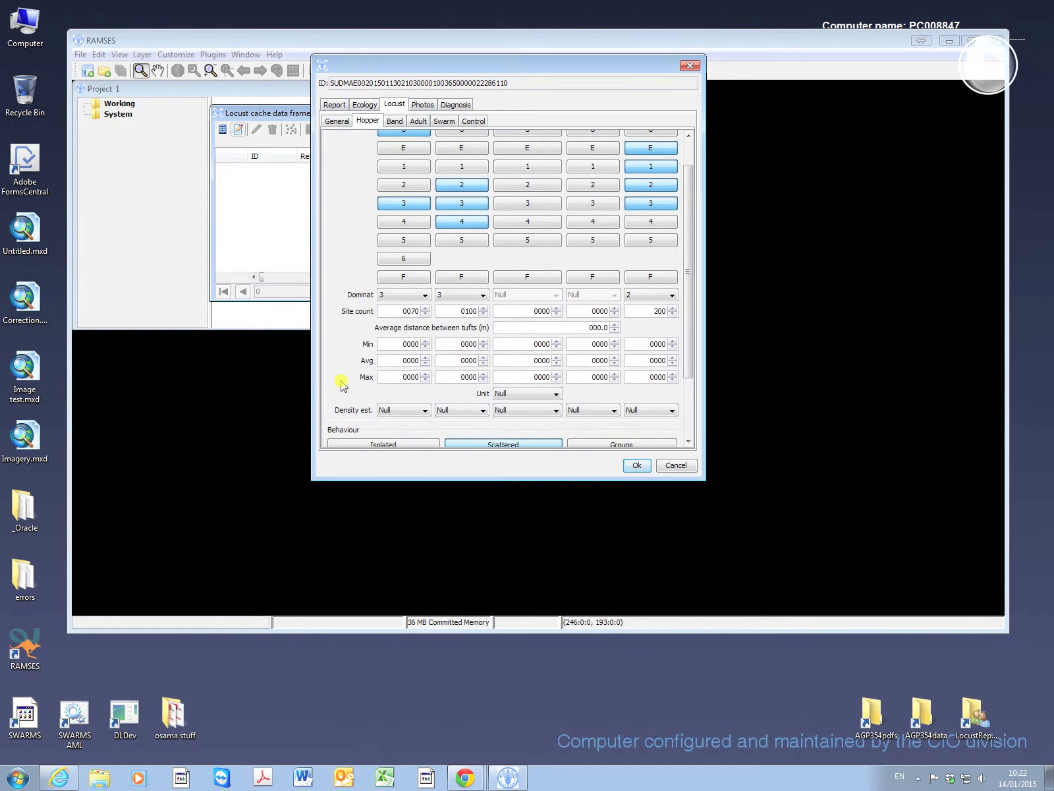
pyautogui.scroll(-1, 339, 380)
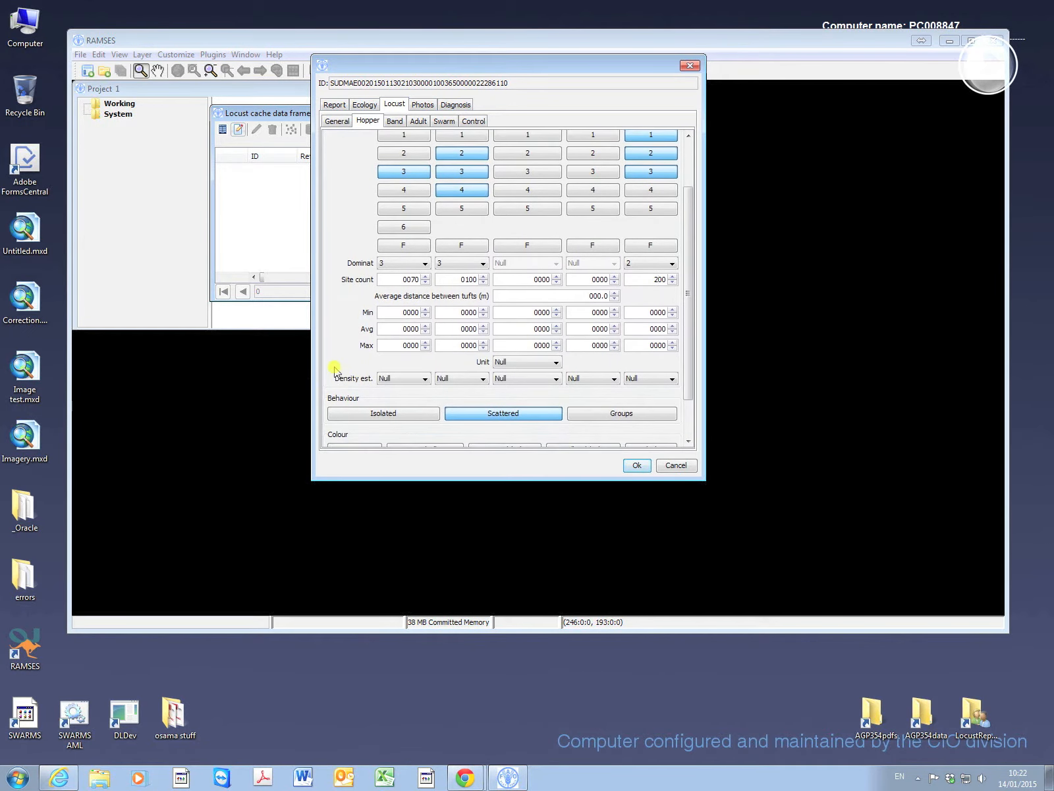
pyautogui.click(412, 380)
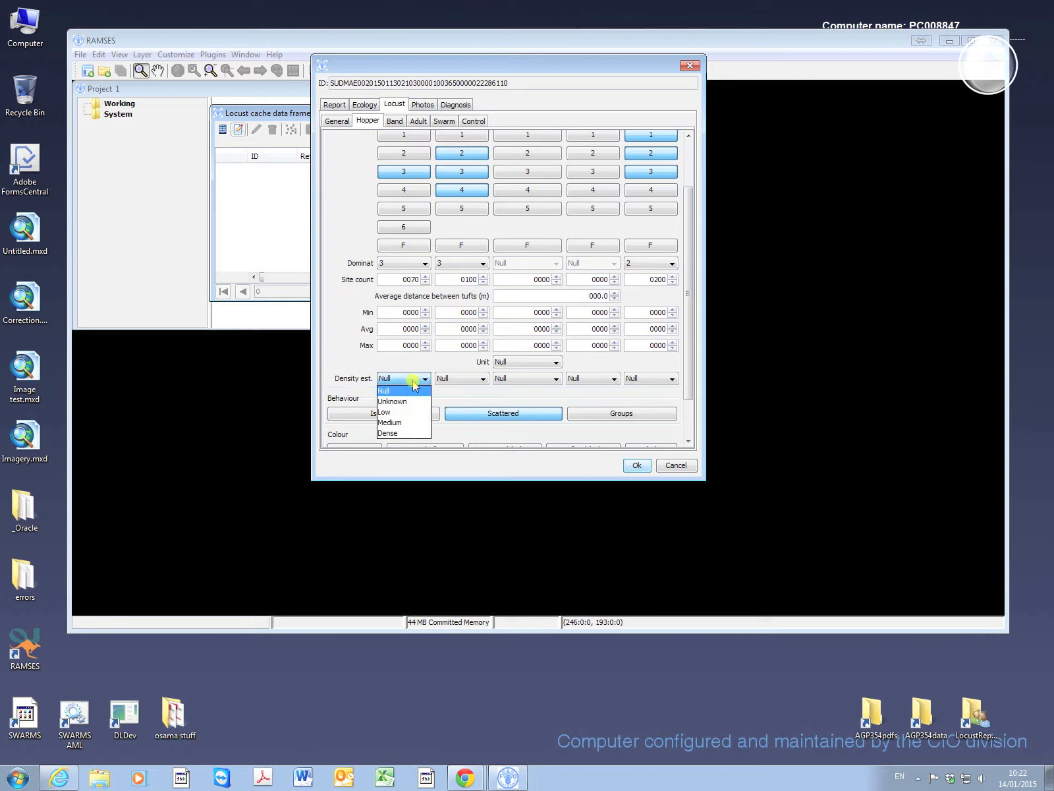
pyautogui.click(422, 413)
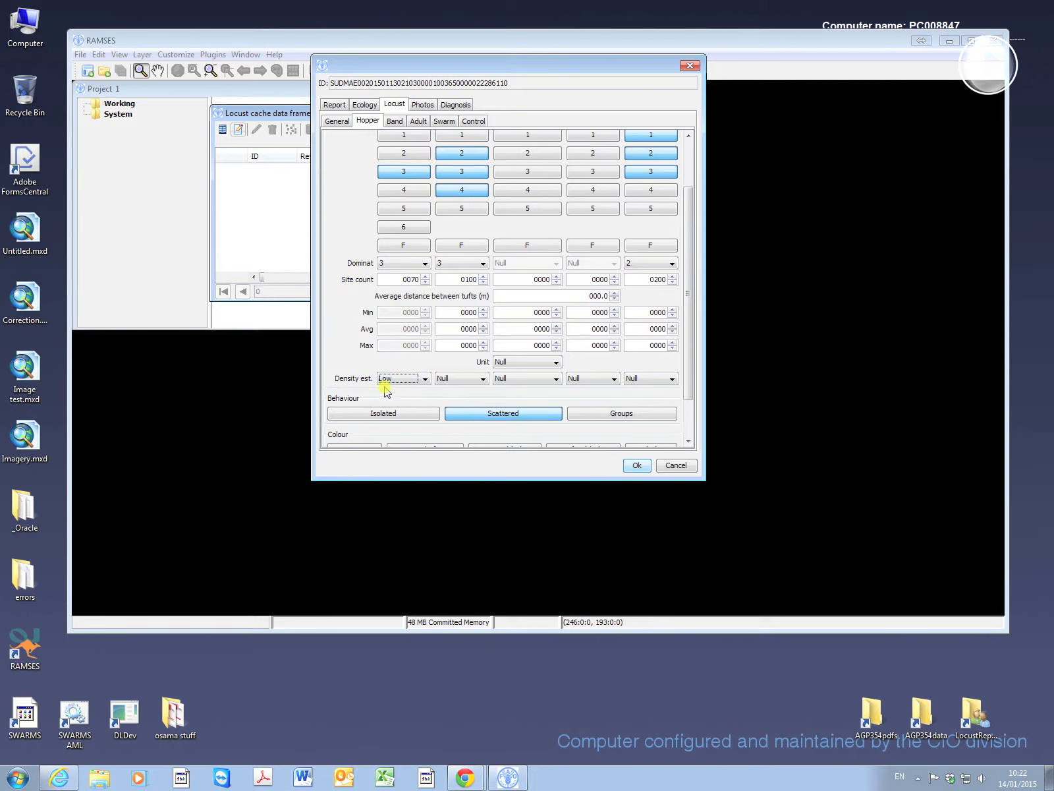
pyautogui.click(473, 380)
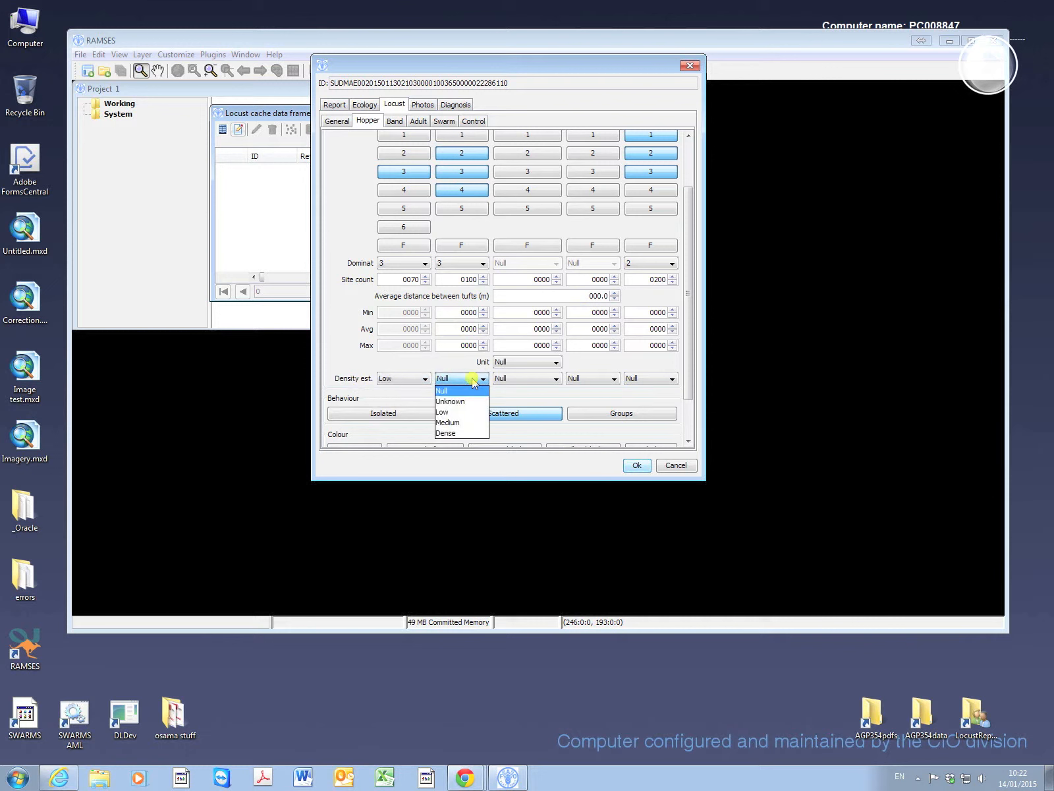
pyautogui.click(446, 412)
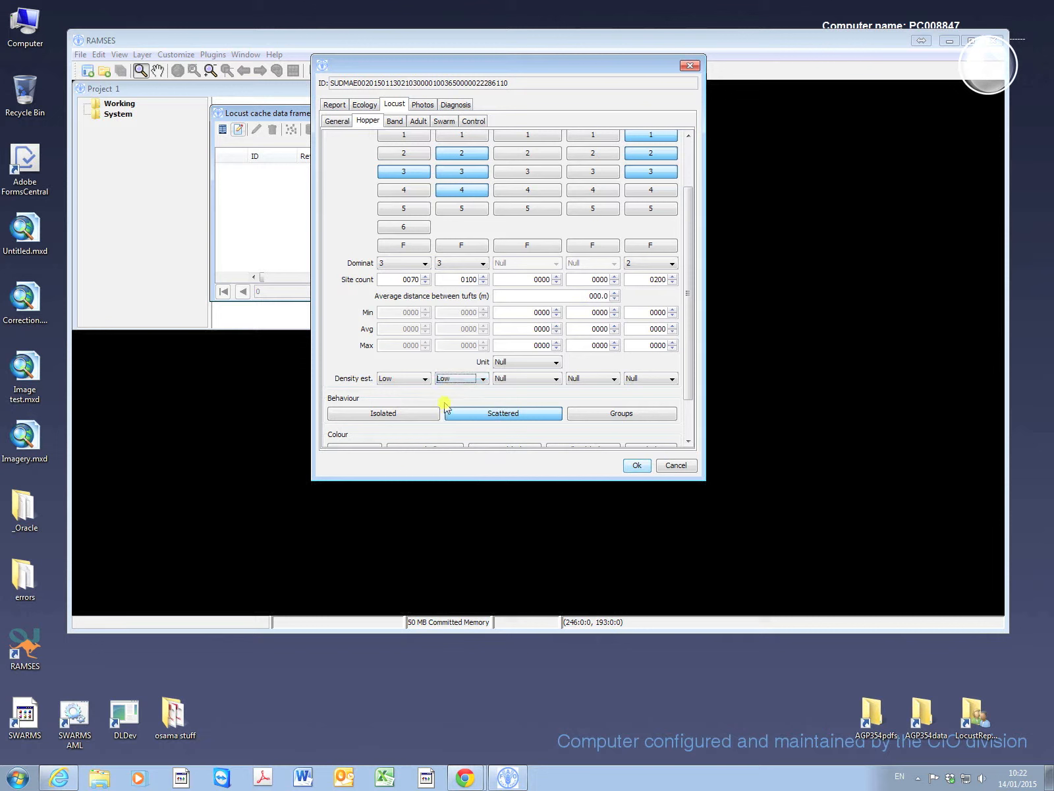
pyautogui.click(669, 383)
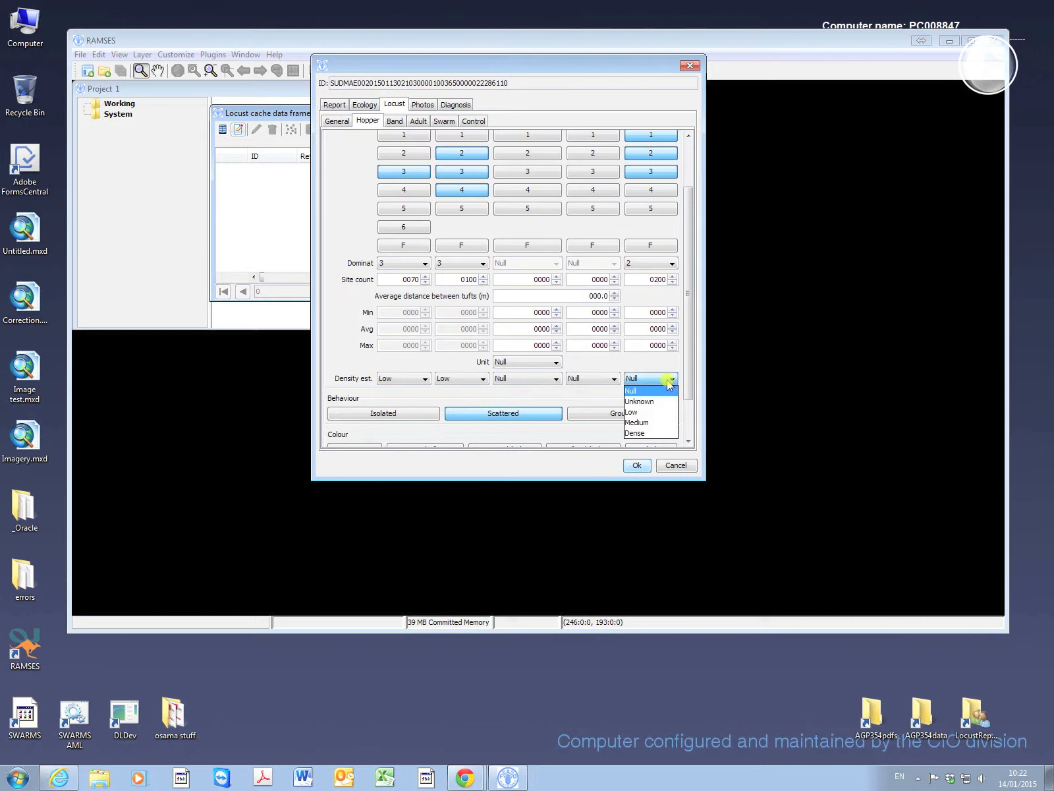
pyautogui.click(671, 424)
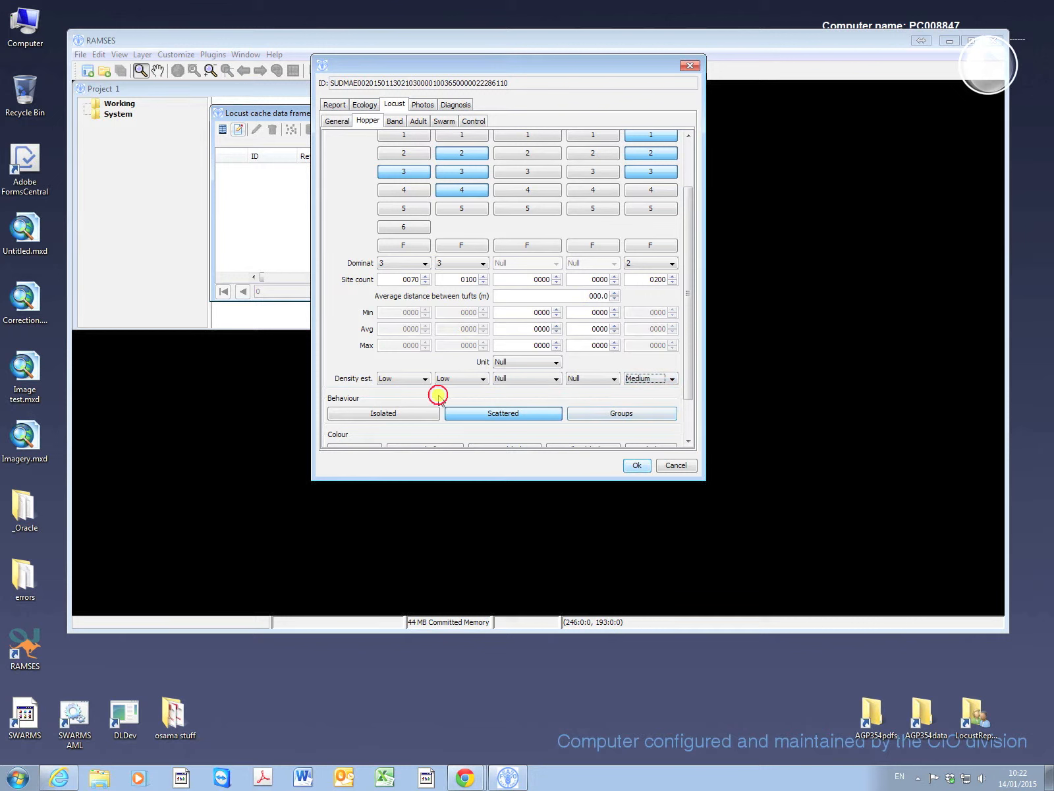
# Keep Scattered marked as the hopper behaviour and add Groups to it.
pyautogui.scroll(-1, 338, 367)
pyautogui.scroll(-7, 338, 367)
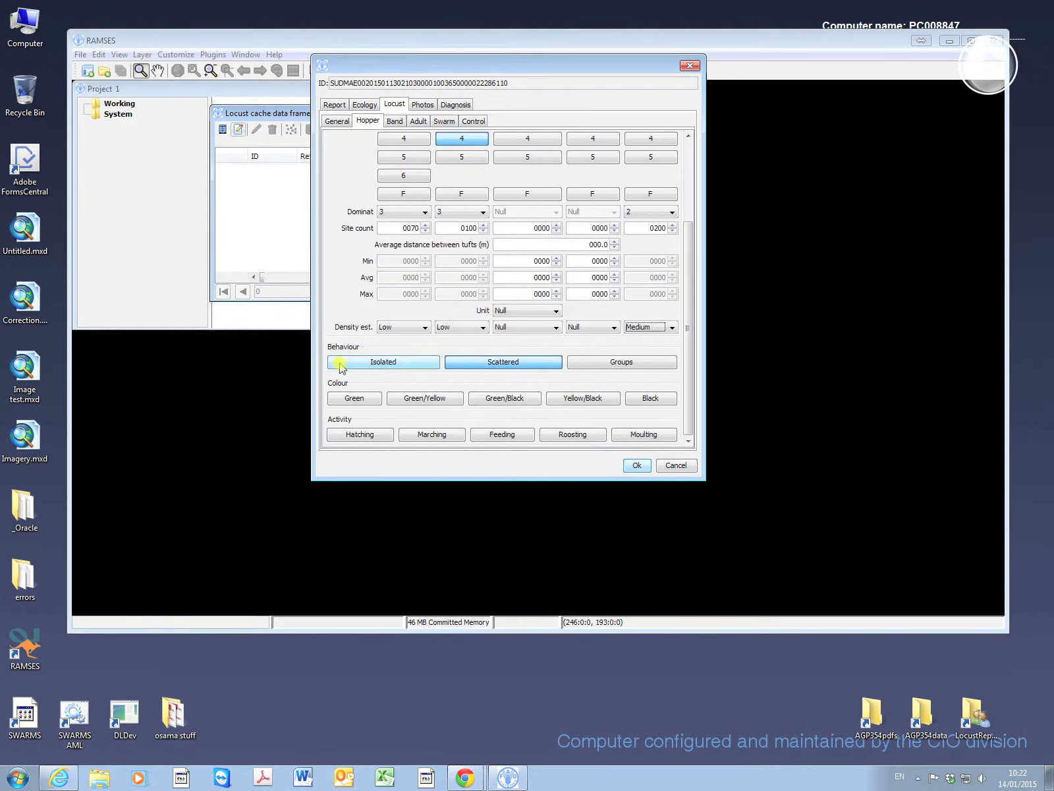
pyautogui.click(501, 363)
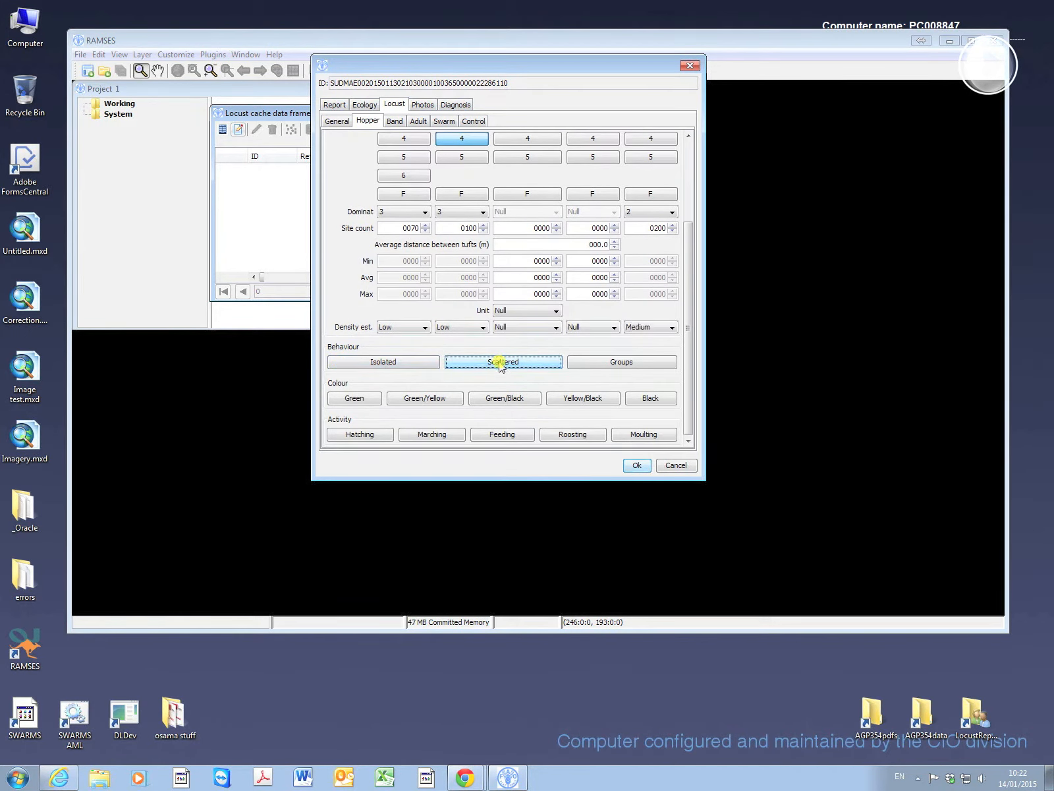
pyautogui.click(501, 364)
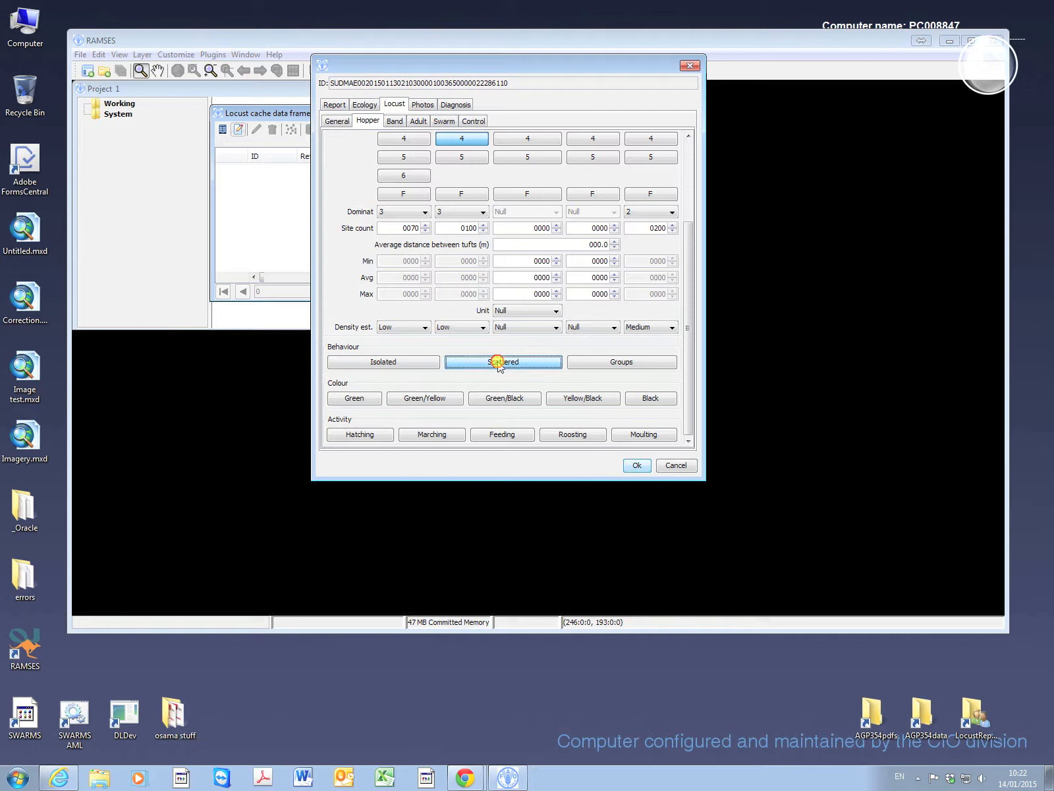
pyautogui.click(605, 365)
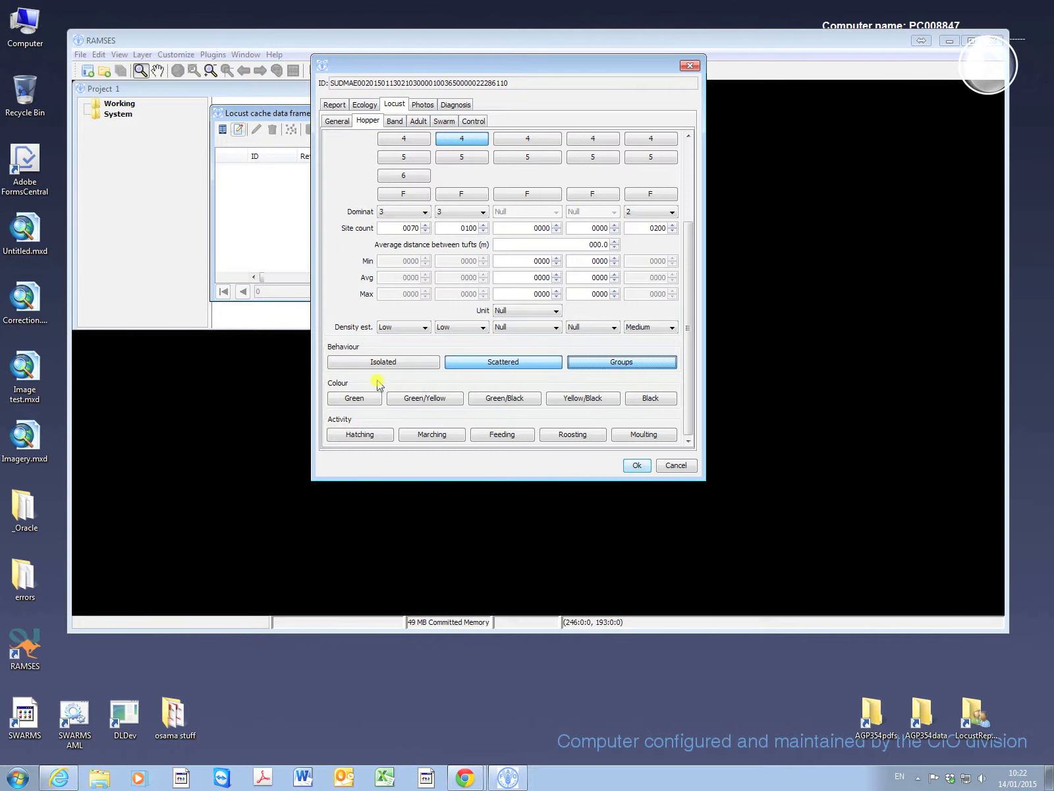
# Mark the hopper colours Green, Green/Black and Yellow/Black.
pyautogui.click(348, 398)
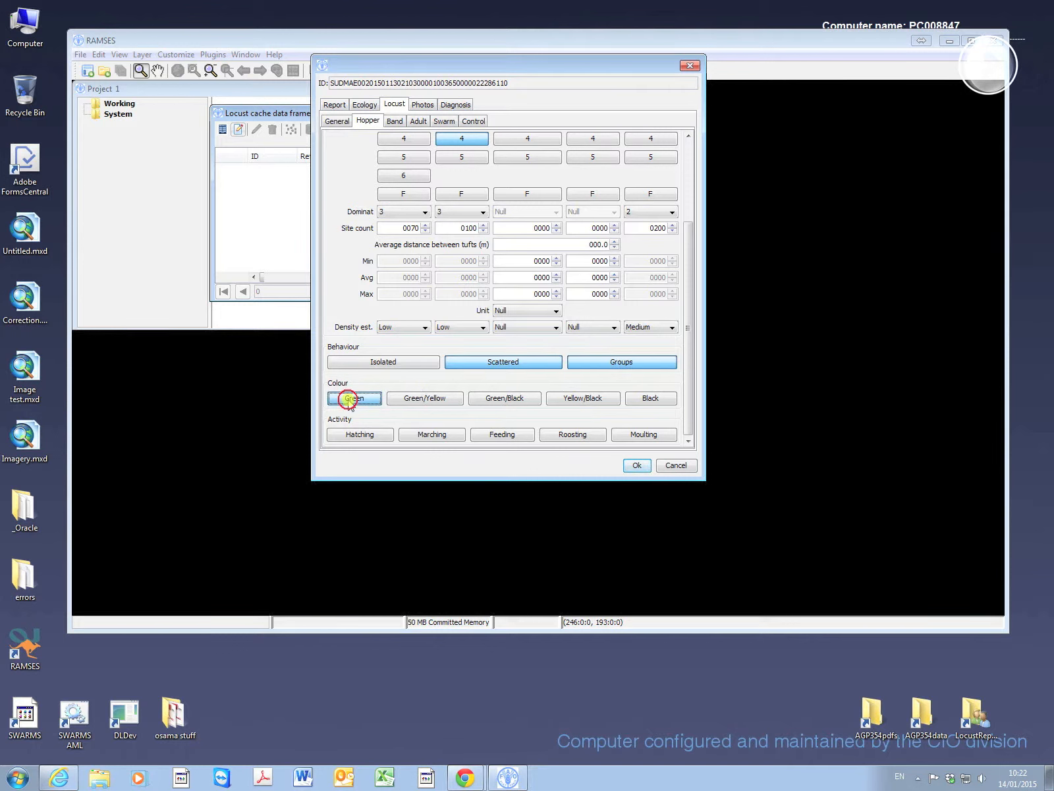
pyautogui.click(513, 400)
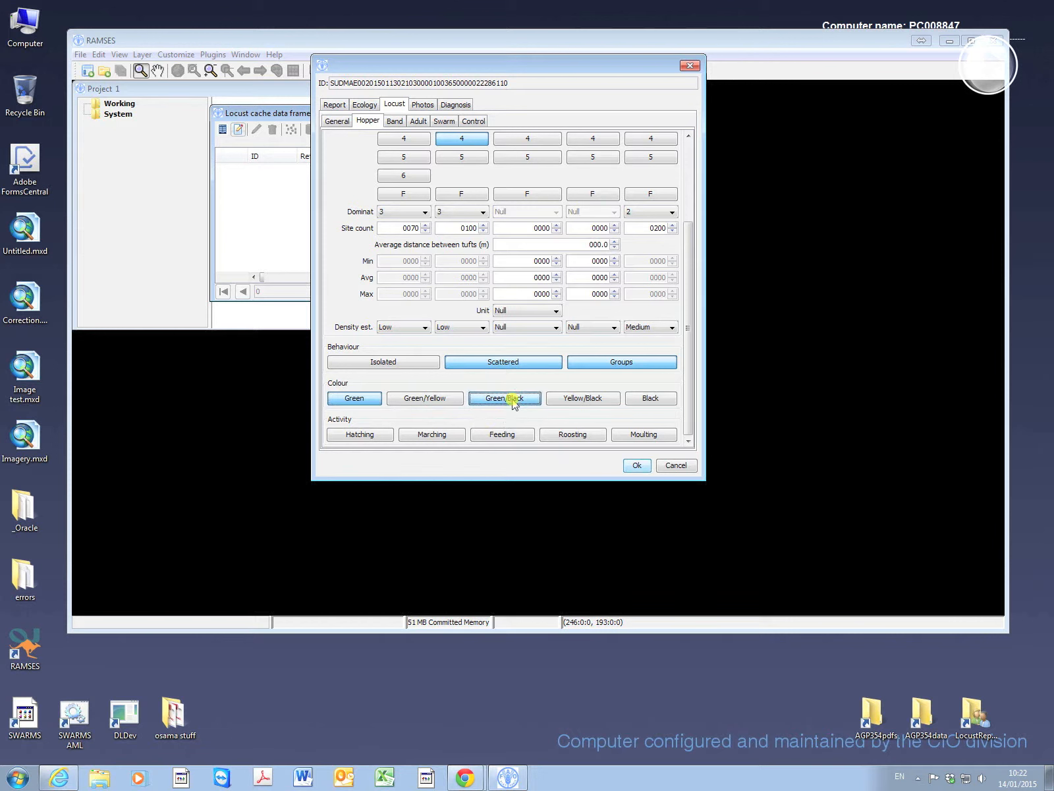
pyautogui.click(579, 400)
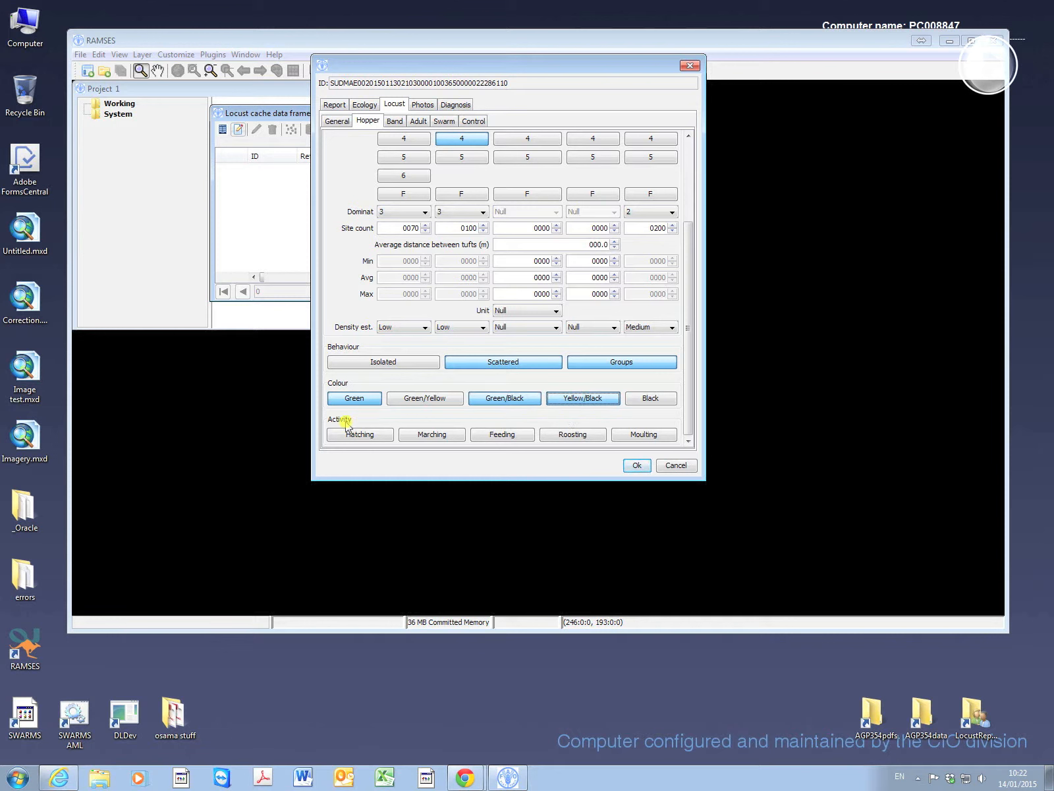
# Mark Marching and Roosting as the hopper activities.
pyautogui.click(362, 440)
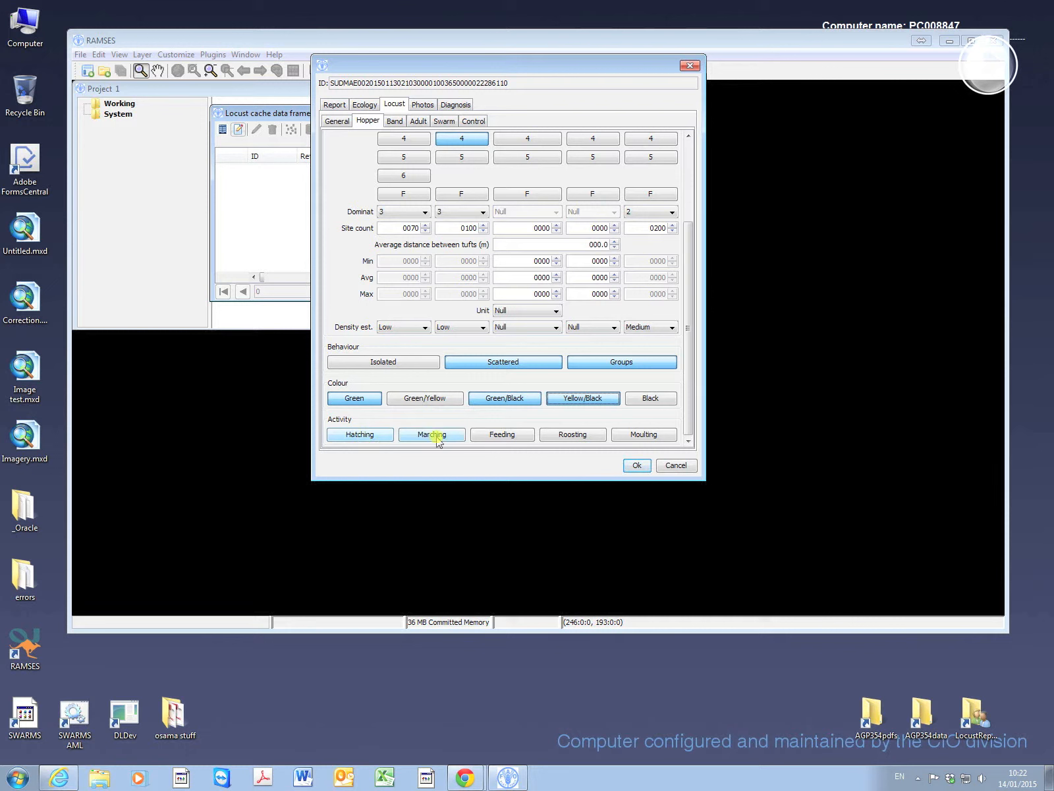
pyautogui.click(502, 434)
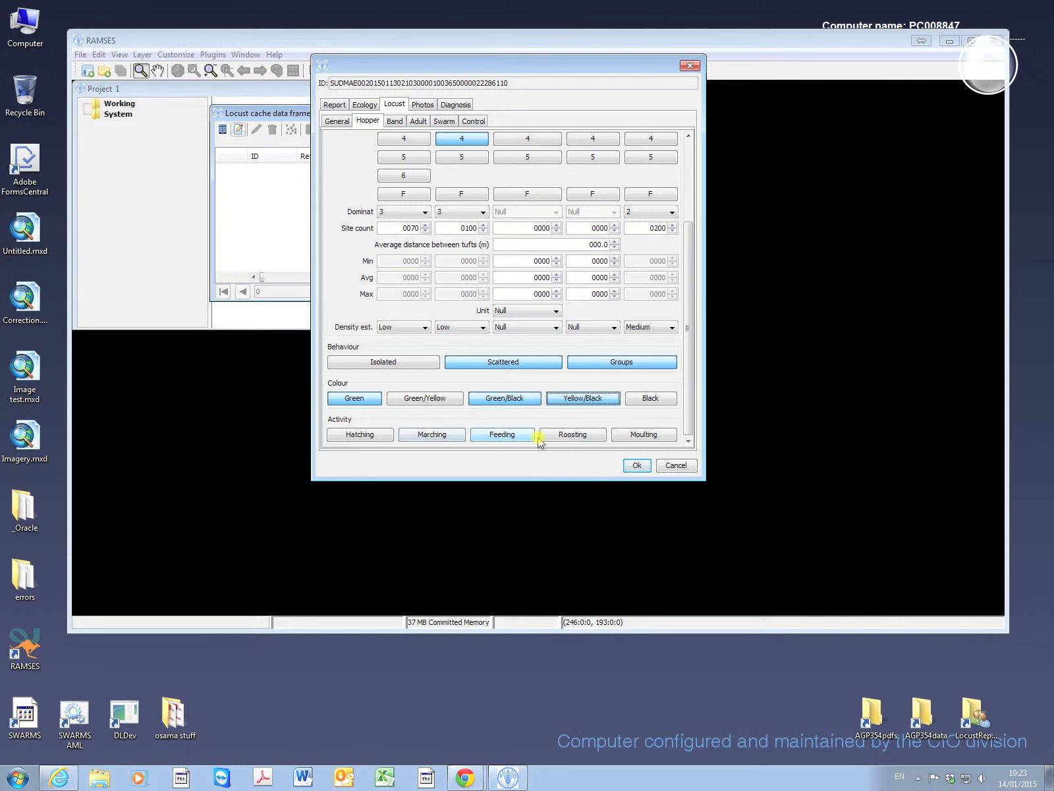
pyautogui.click(645, 436)
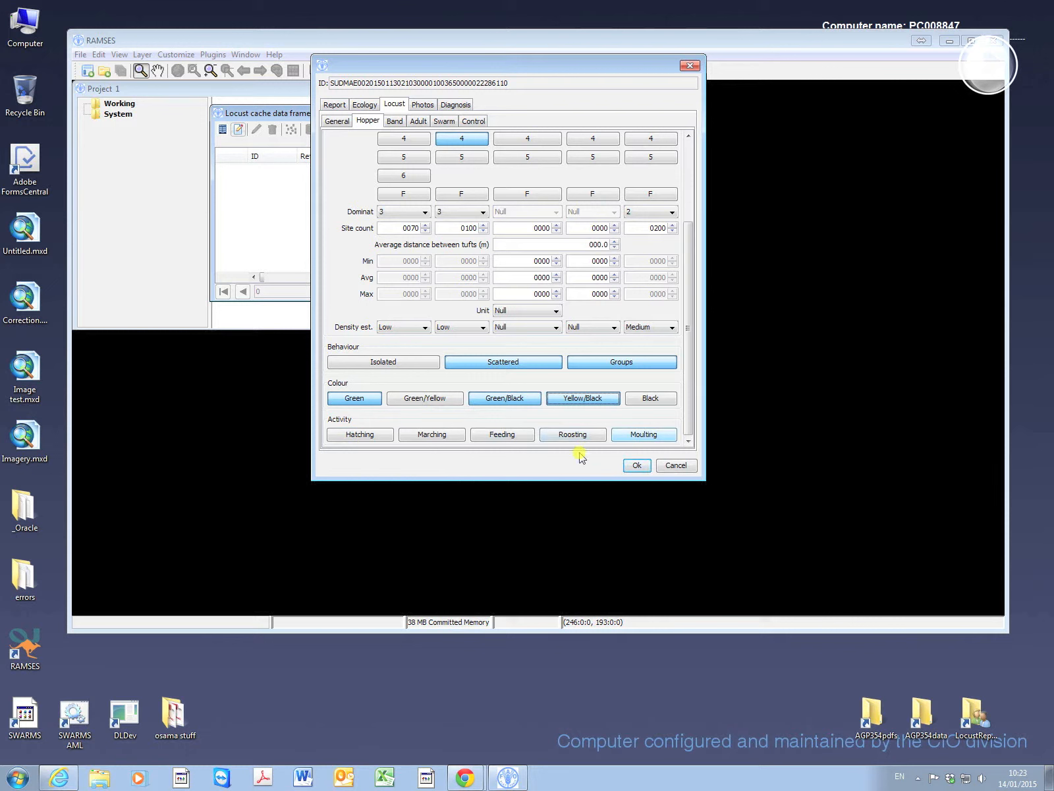
pyautogui.click(418, 437)
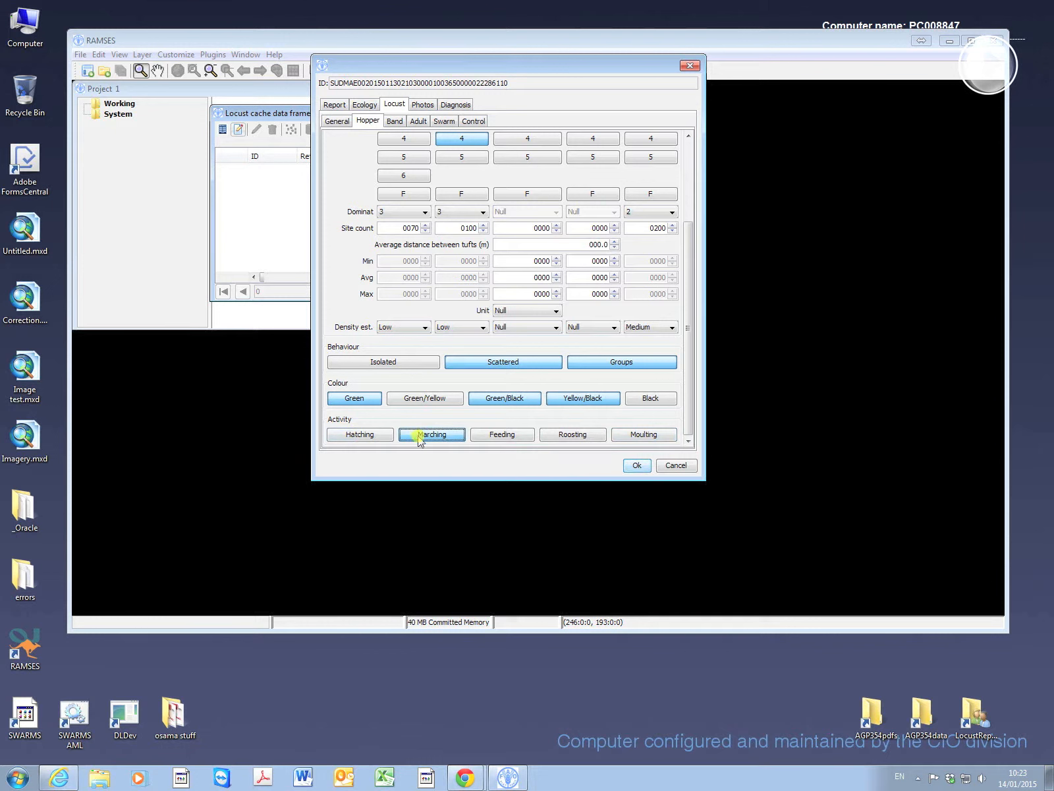
pyautogui.click(564, 436)
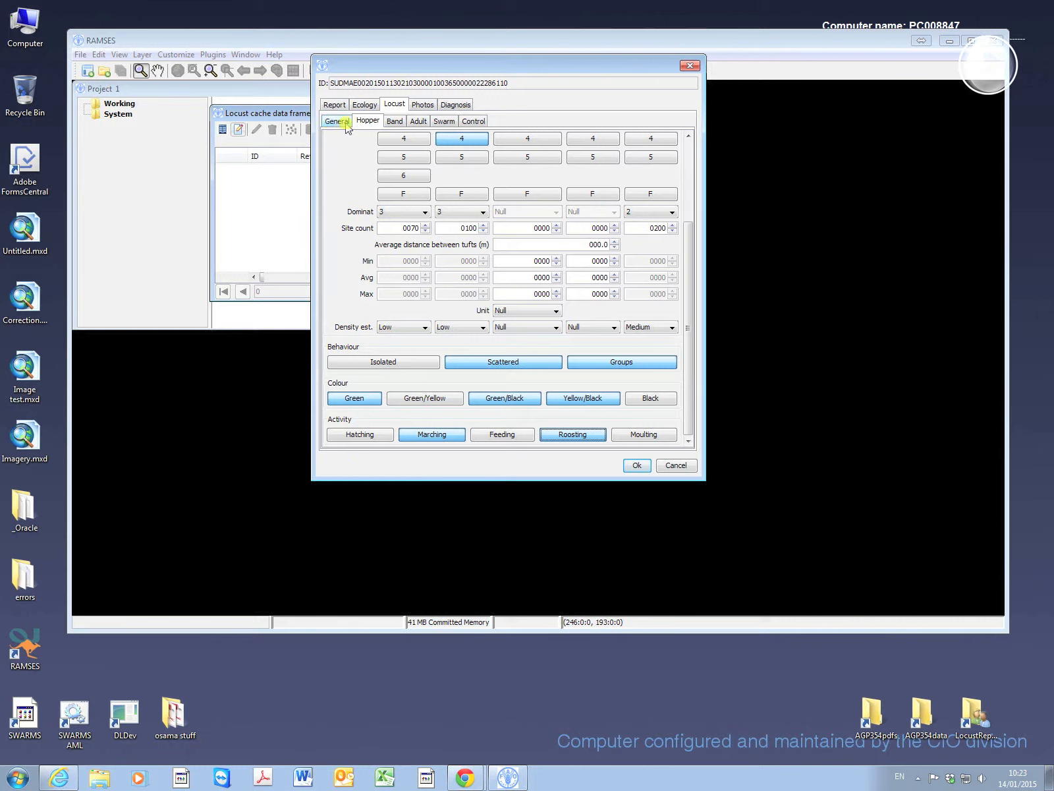
# Mark 2 and 3 as the band stages, with 2 as the dominant stage.
pyautogui.click(394, 123)
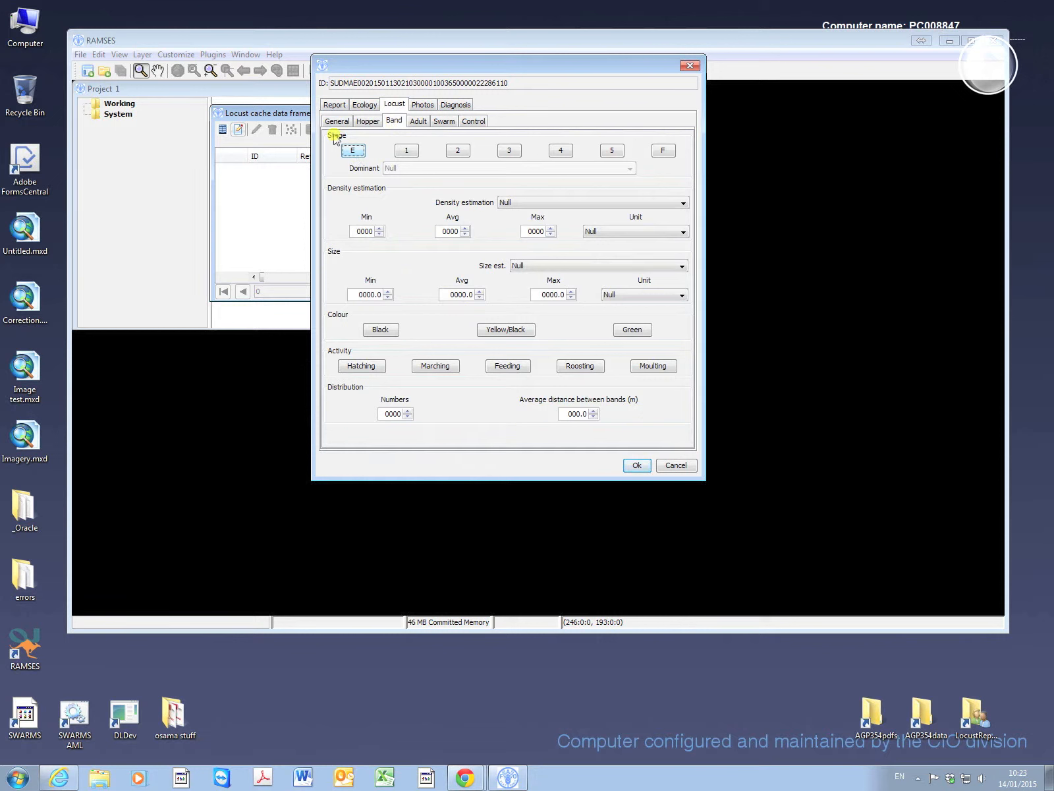
pyautogui.click(456, 153)
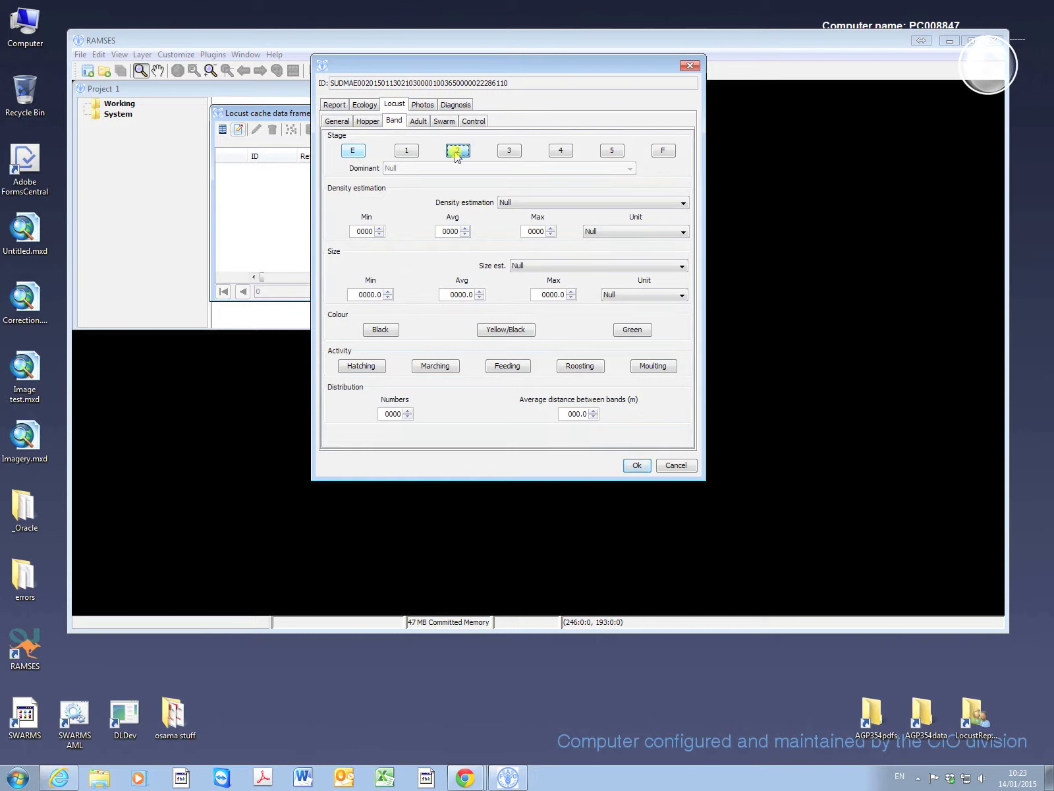
pyautogui.click(510, 151)
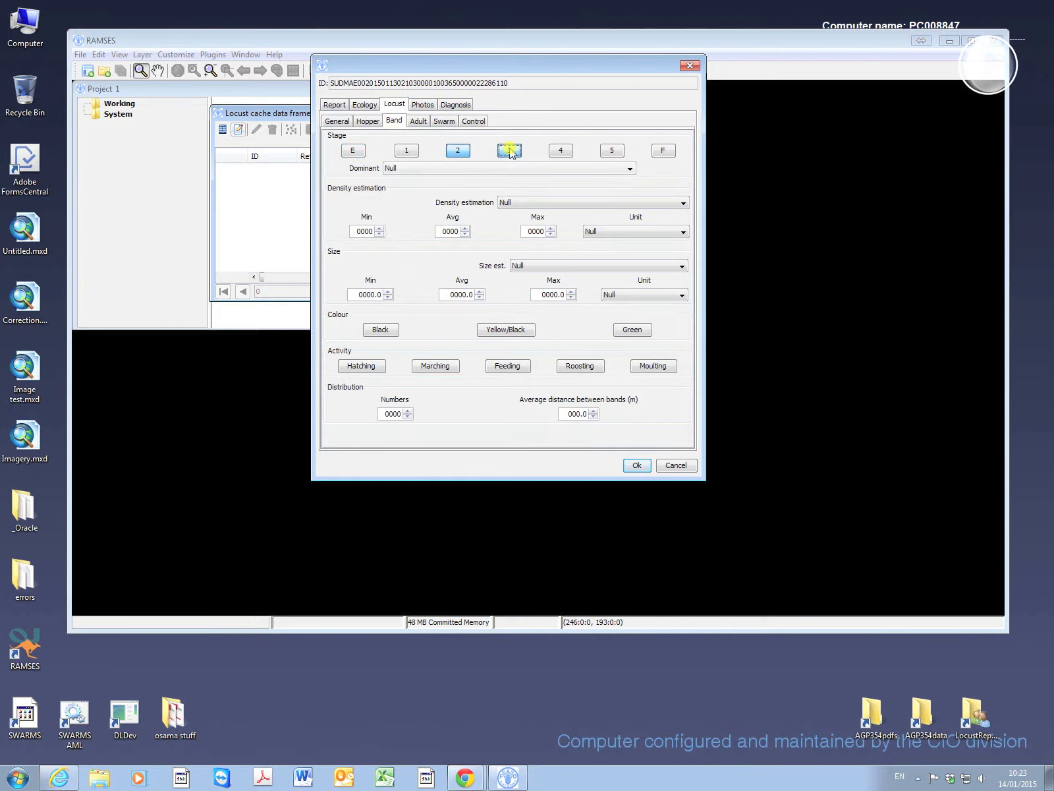
pyautogui.click(629, 171)
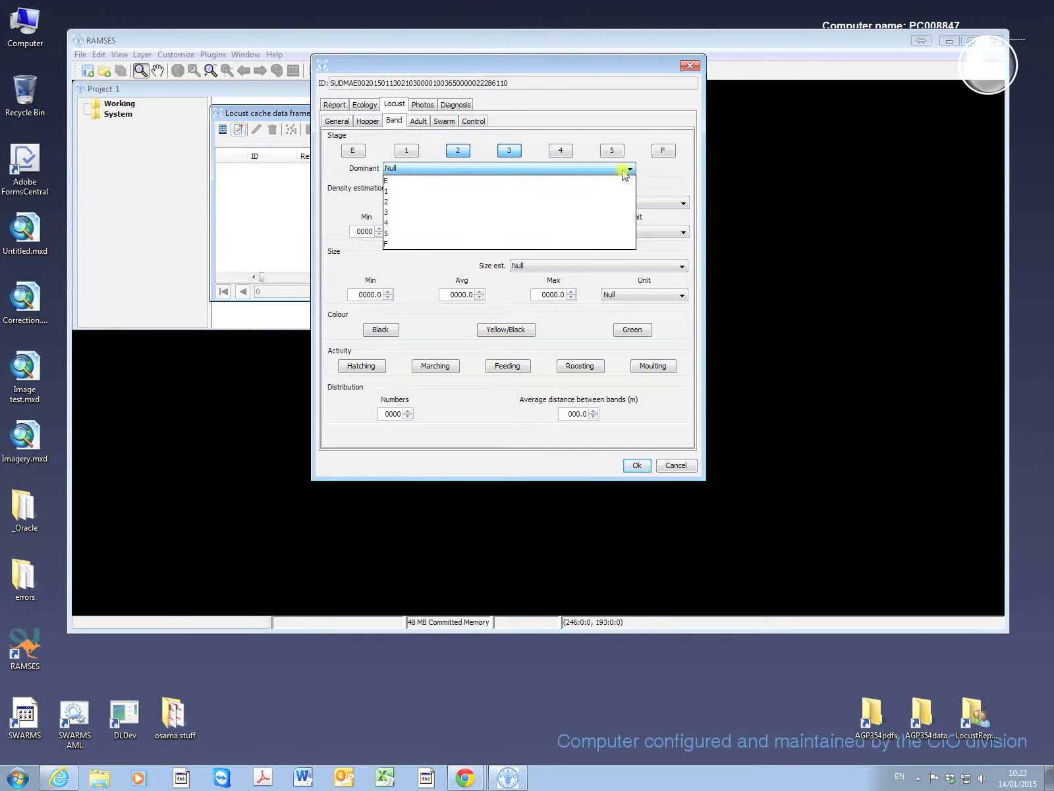
pyautogui.click(399, 202)
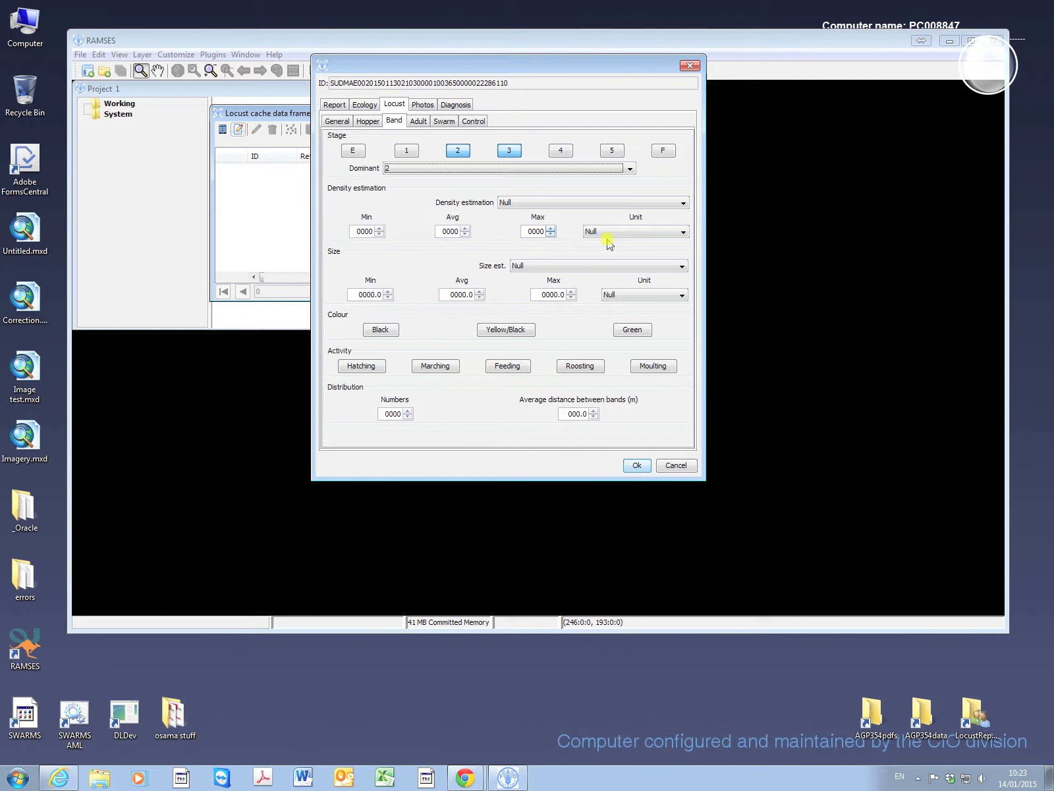
# Set the band density estimation to Medium, leaving the density unit unset.
pyautogui.click(674, 235)
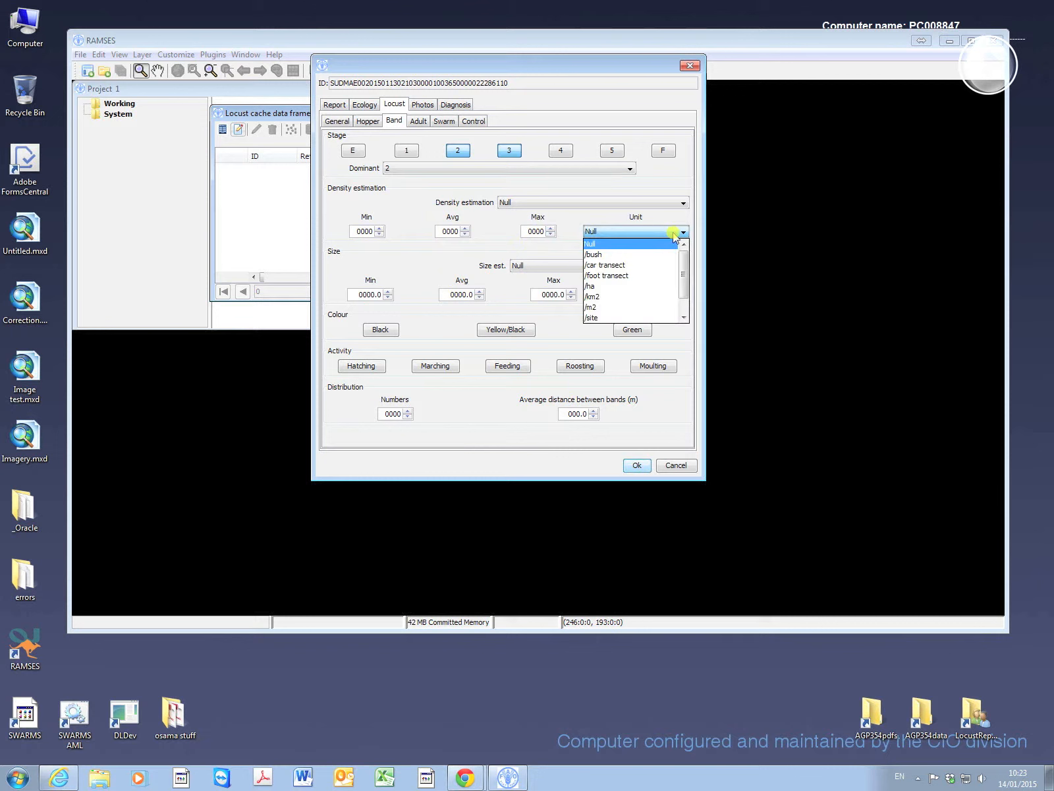
pyautogui.click(488, 230)
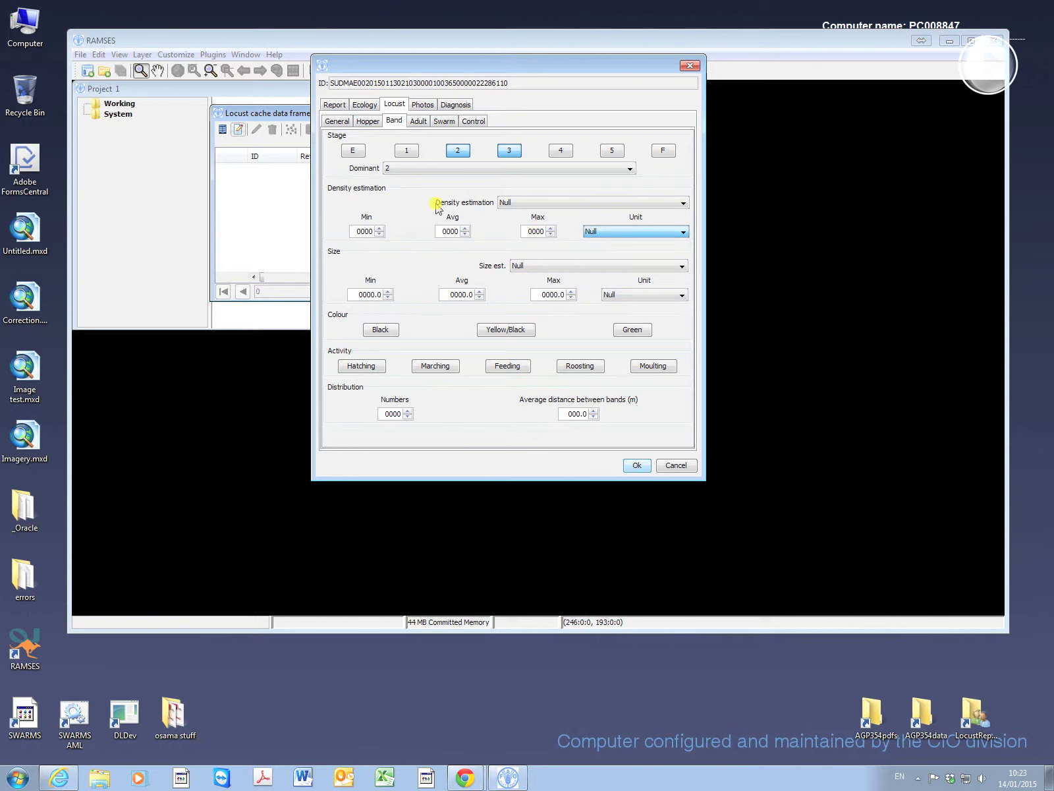
pyautogui.click(684, 204)
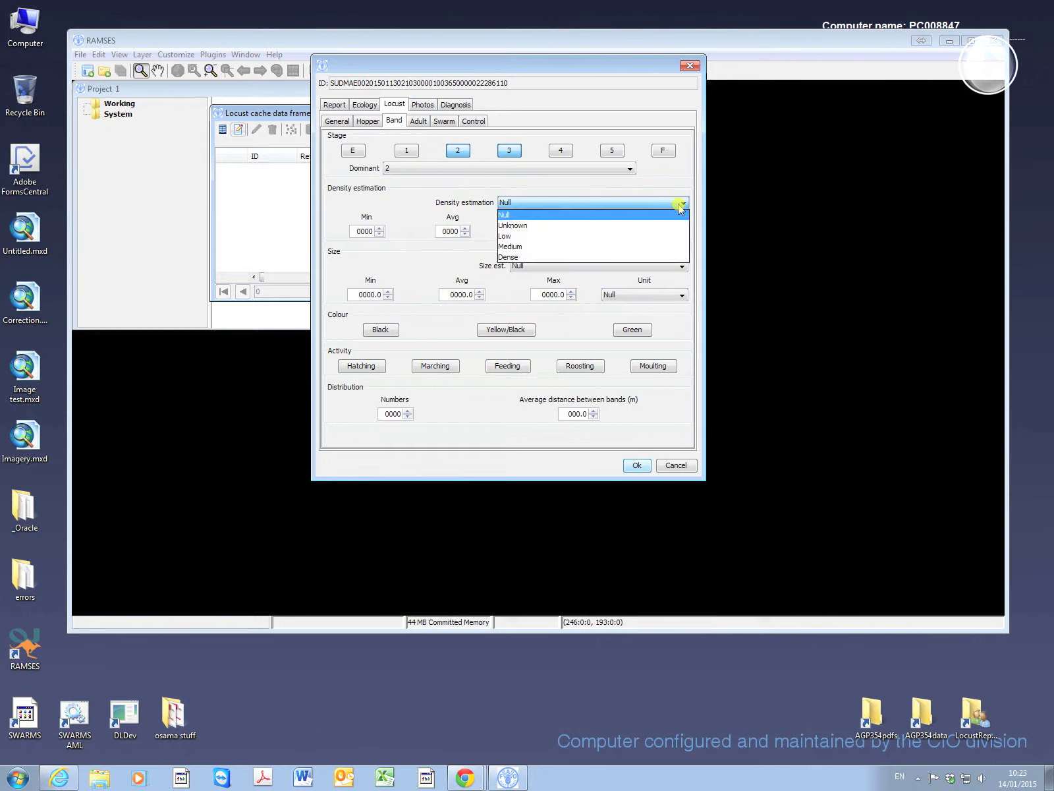
pyautogui.click(511, 247)
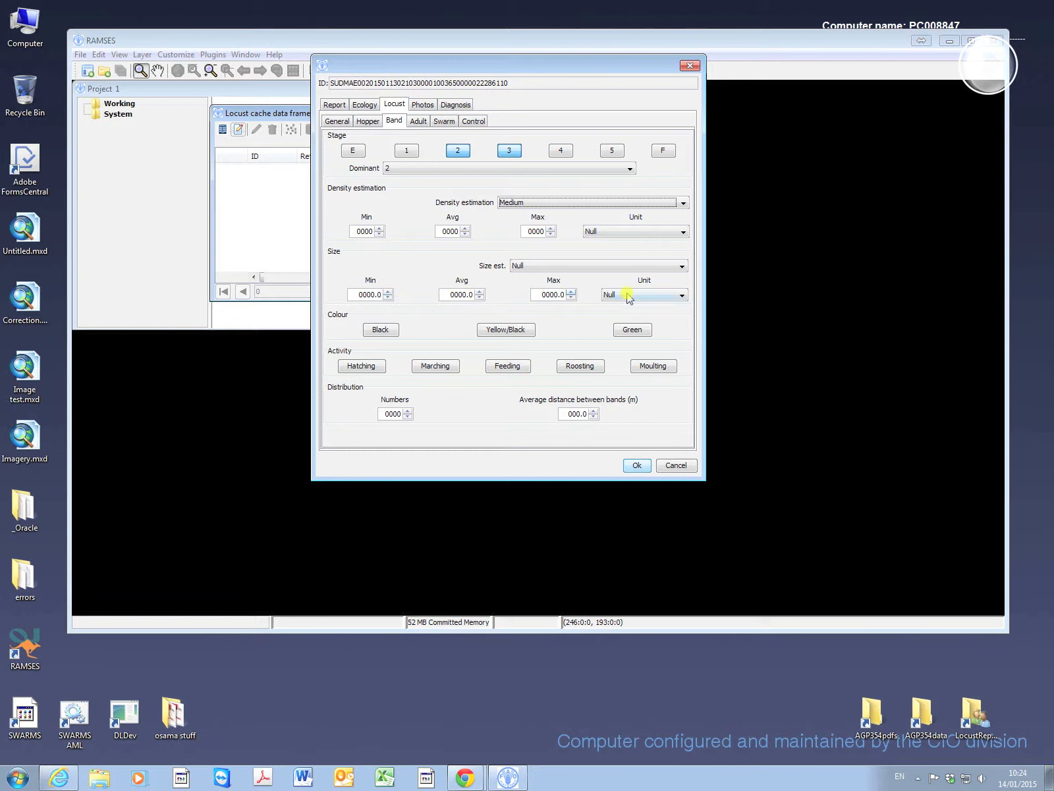
# Set the band size estimate to Small, leaving the size unit unset.
pyautogui.click(662, 295)
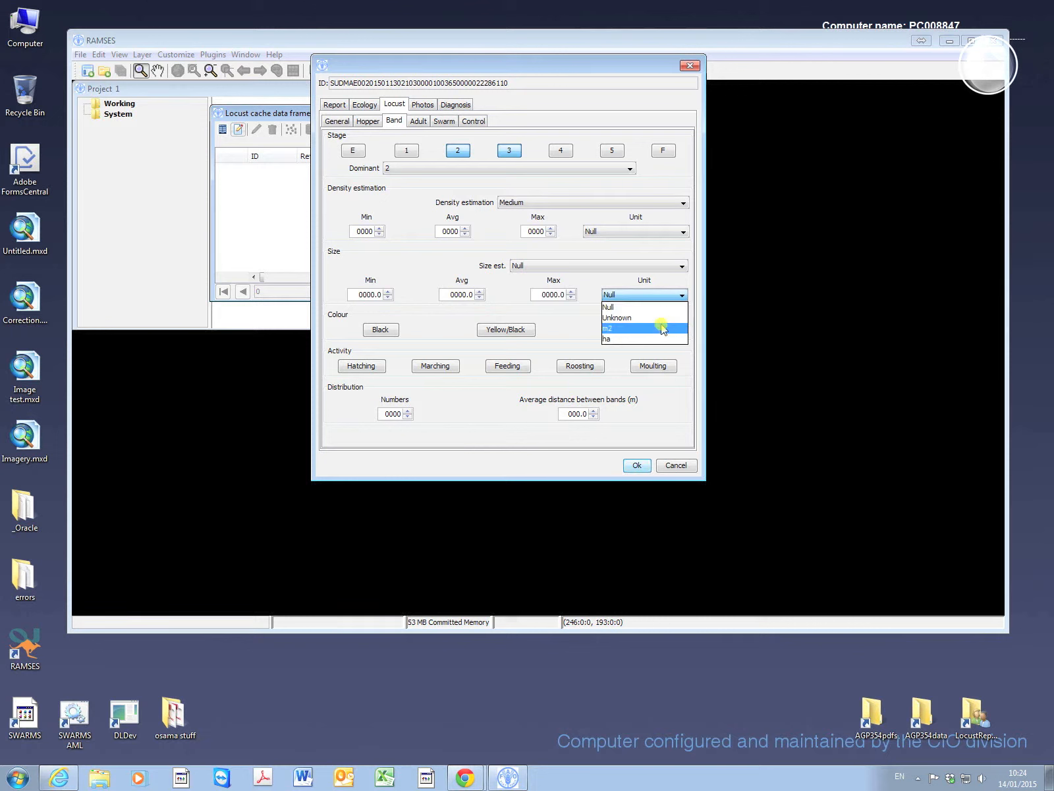
pyautogui.click(487, 271)
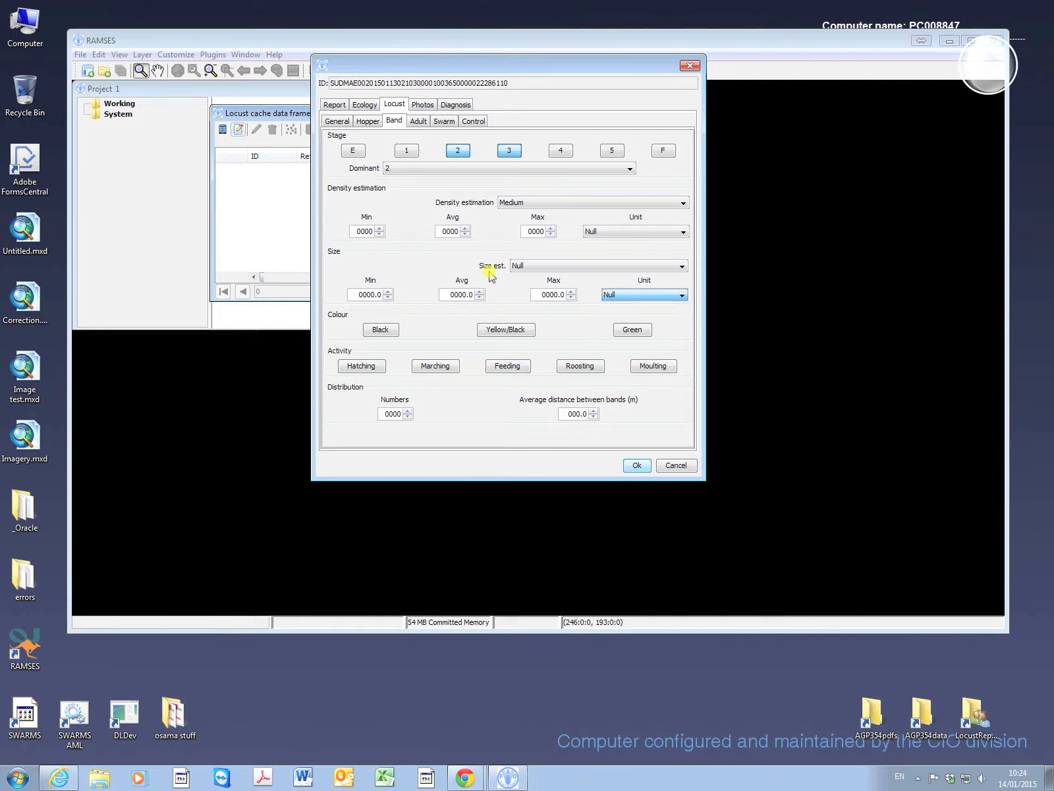
pyautogui.click(680, 266)
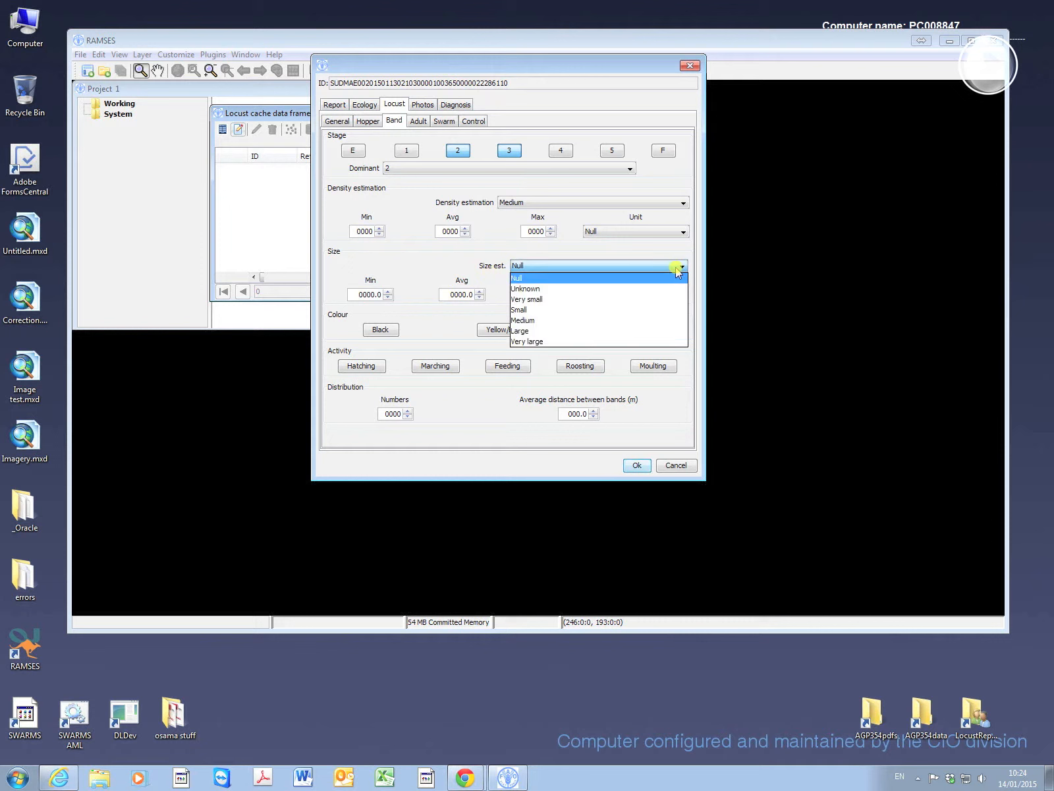
pyautogui.click(539, 311)
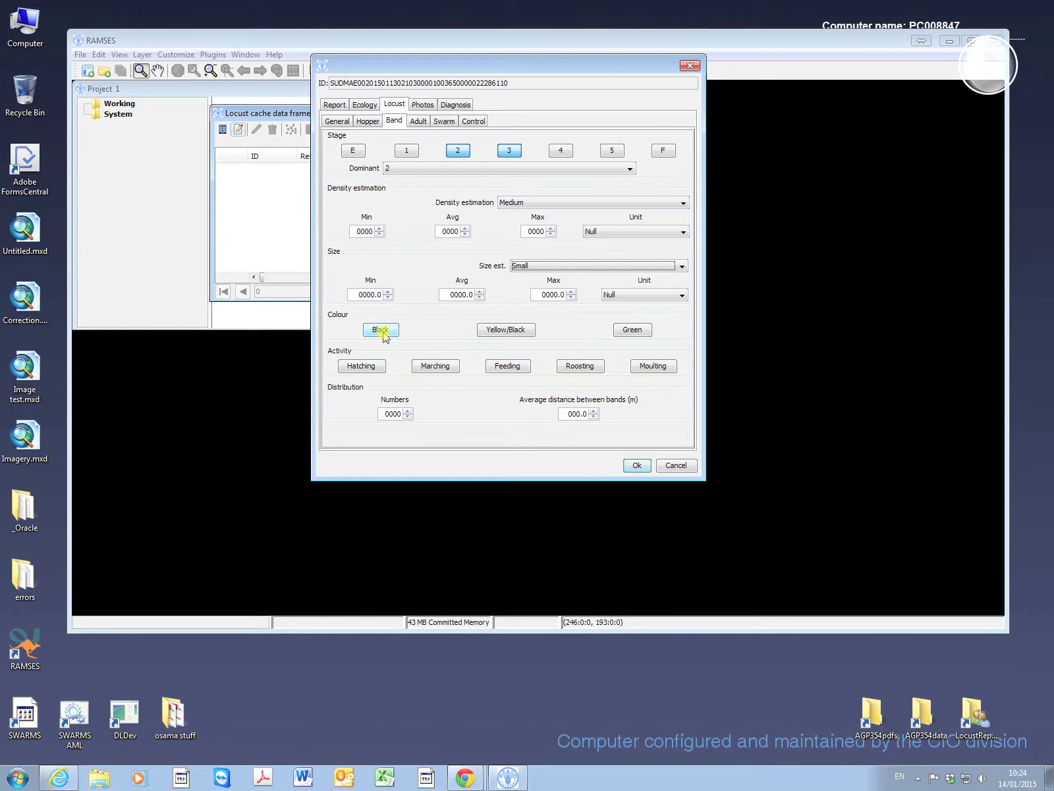
# Mark Yellow/Black as the band colour and Marching as the band activity.
pyautogui.click(633, 330)
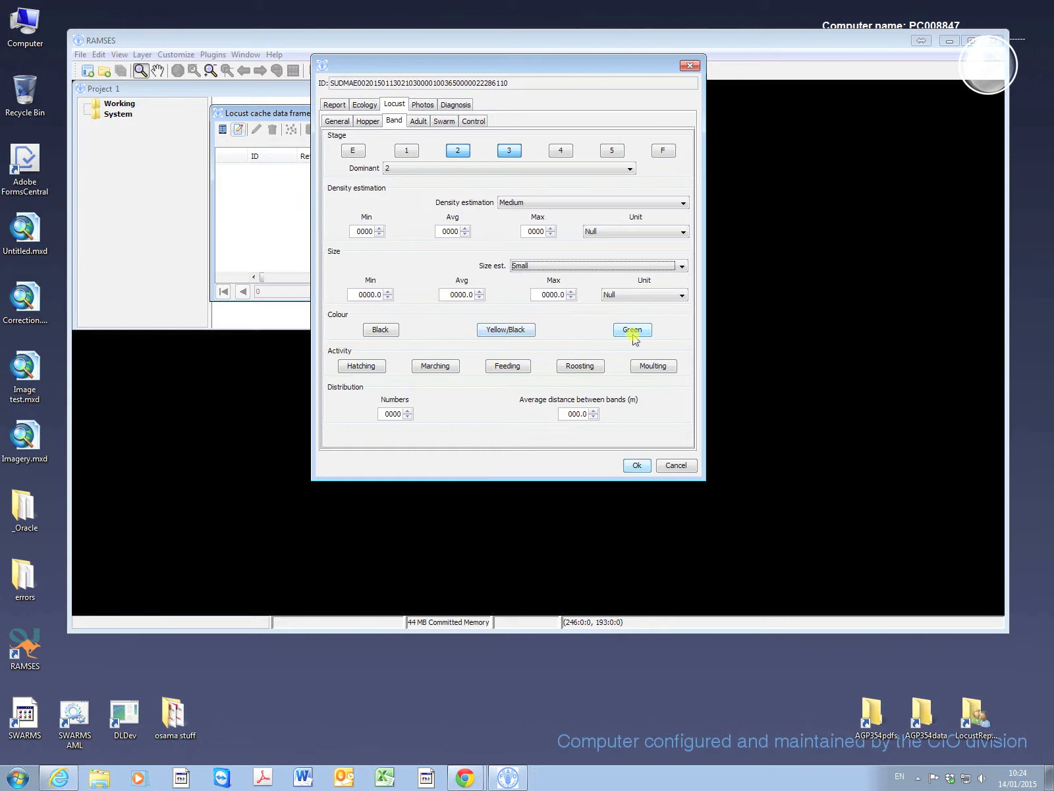
pyautogui.click(496, 332)
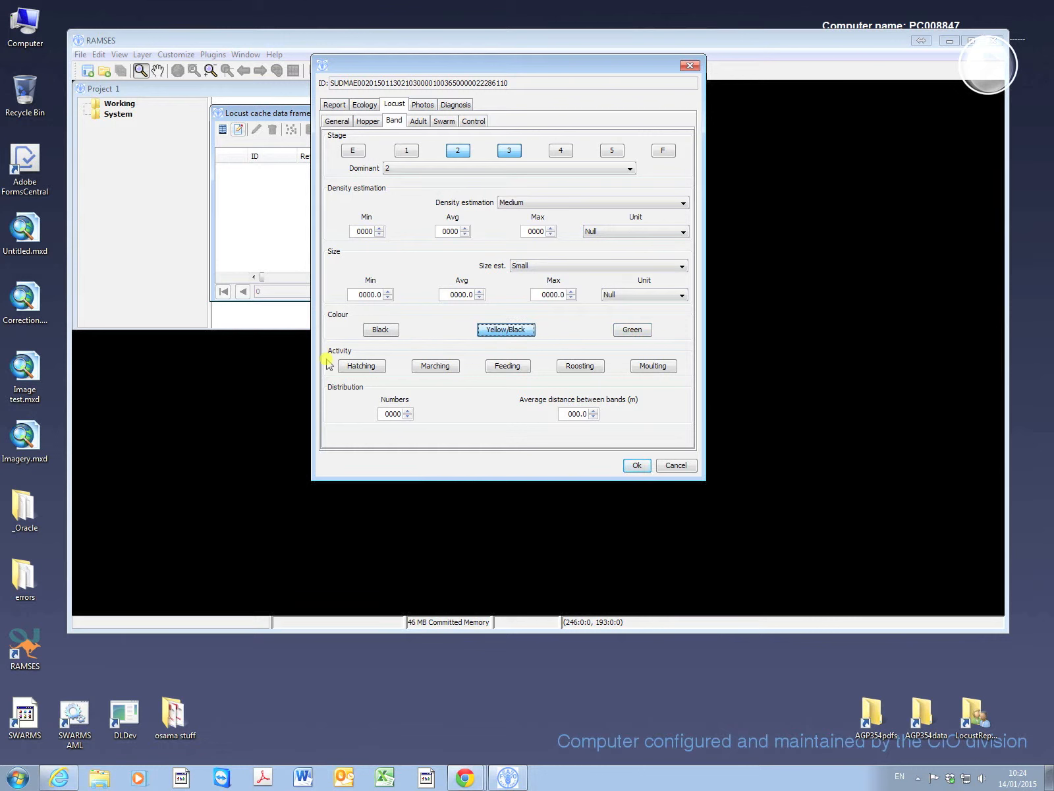
pyautogui.click(353, 365)
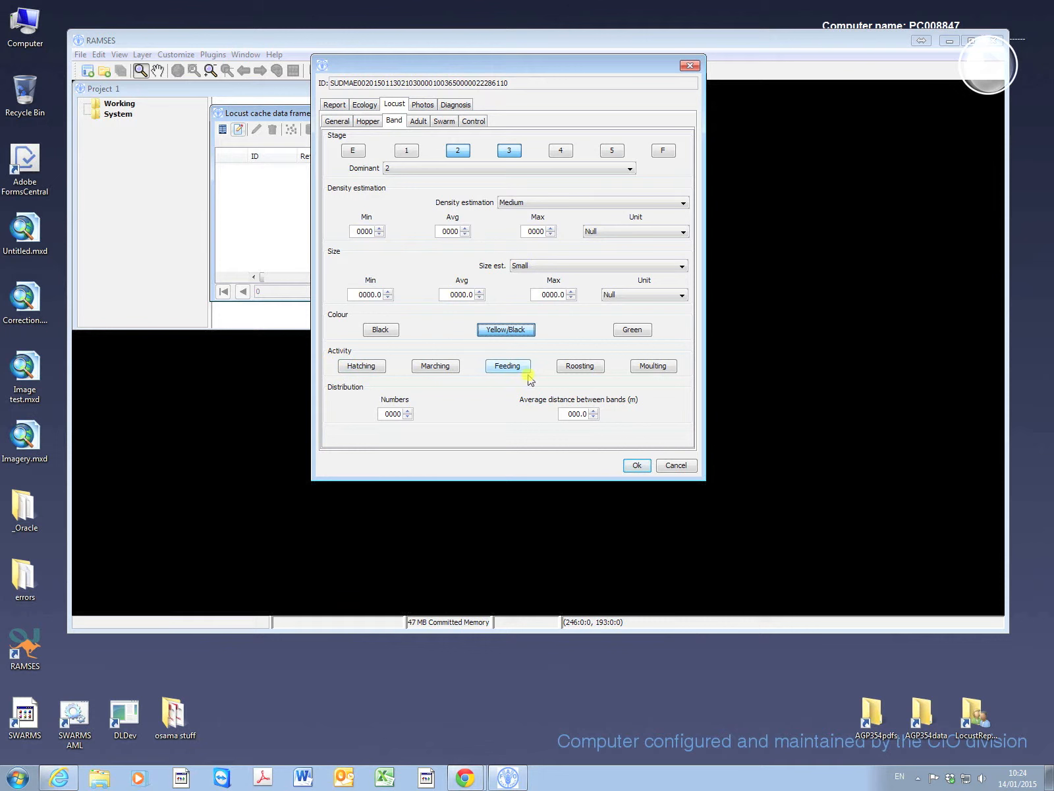
pyautogui.click(576, 367)
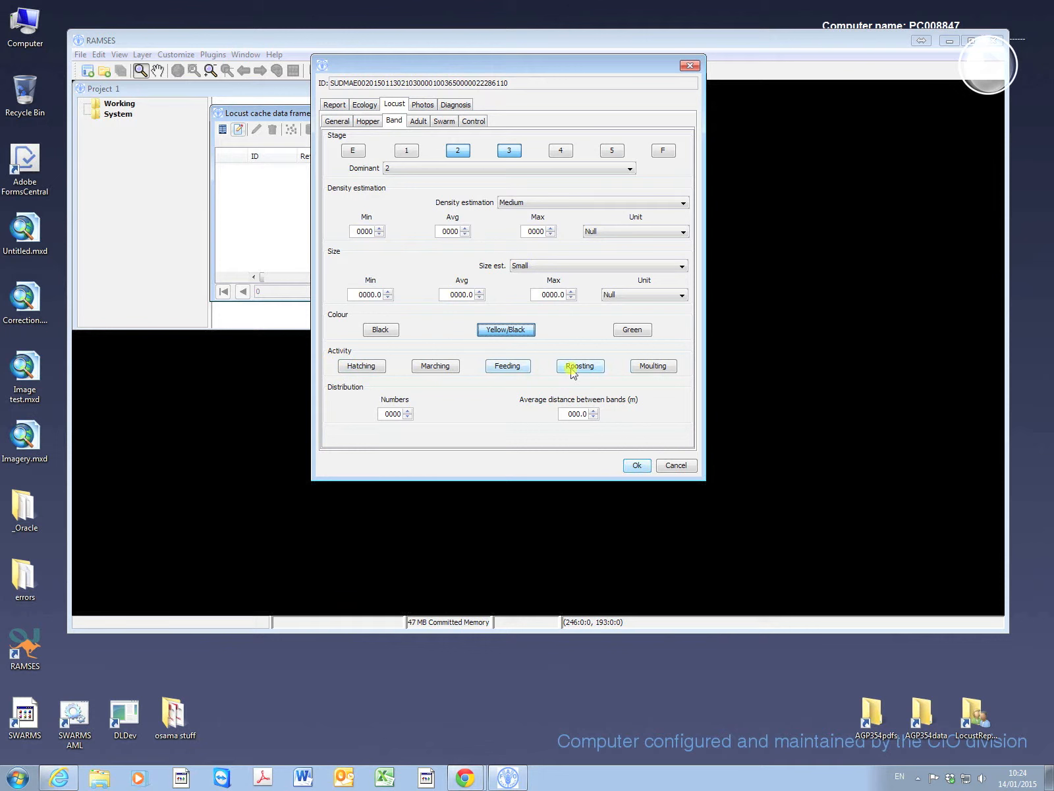
pyautogui.click(436, 368)
pyautogui.click(436, 368)
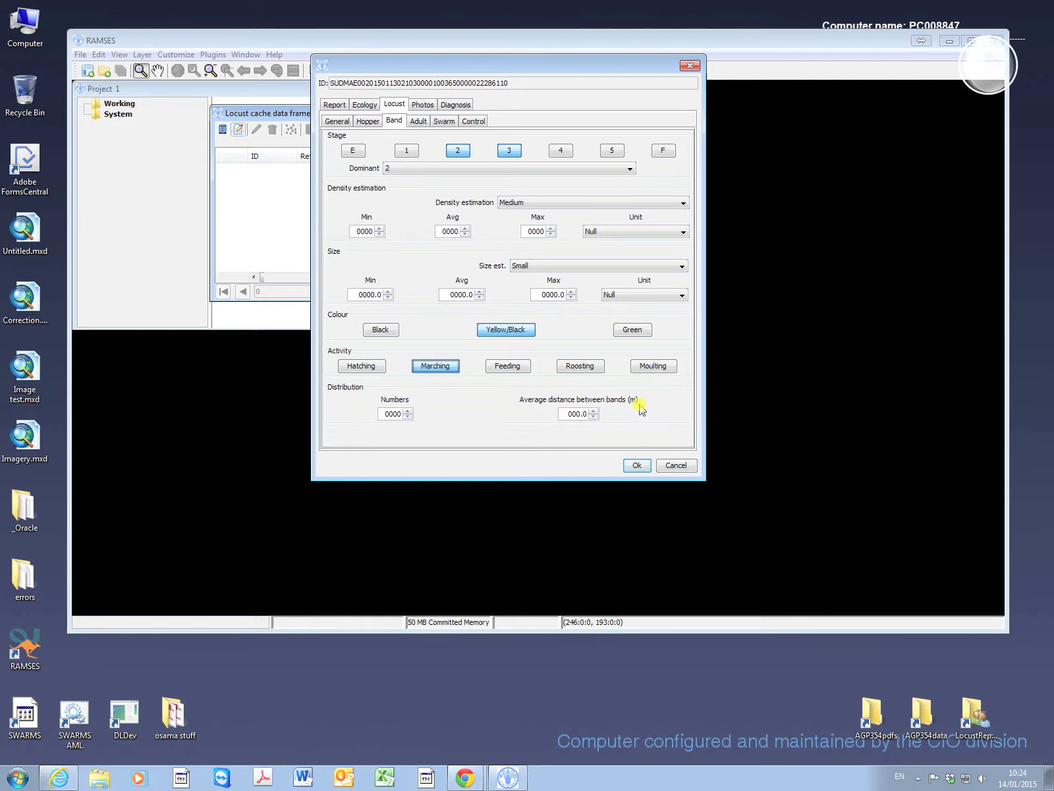
# Raise the number of bands and set the average distance between bands to 100 m.
pyautogui.click(408, 411)
pyautogui.click(408, 410)
pyautogui.click(408, 410)
pyautogui.click(593, 411)
pyautogui.click(593, 417)
pyautogui.moveTo(564, 413); pyautogui.dragTo(588, 413)
pyautogui.write('100')
# Mark Immature, Maturing and Mature as the stages of the solitary adults.
pyautogui.click(418, 122)
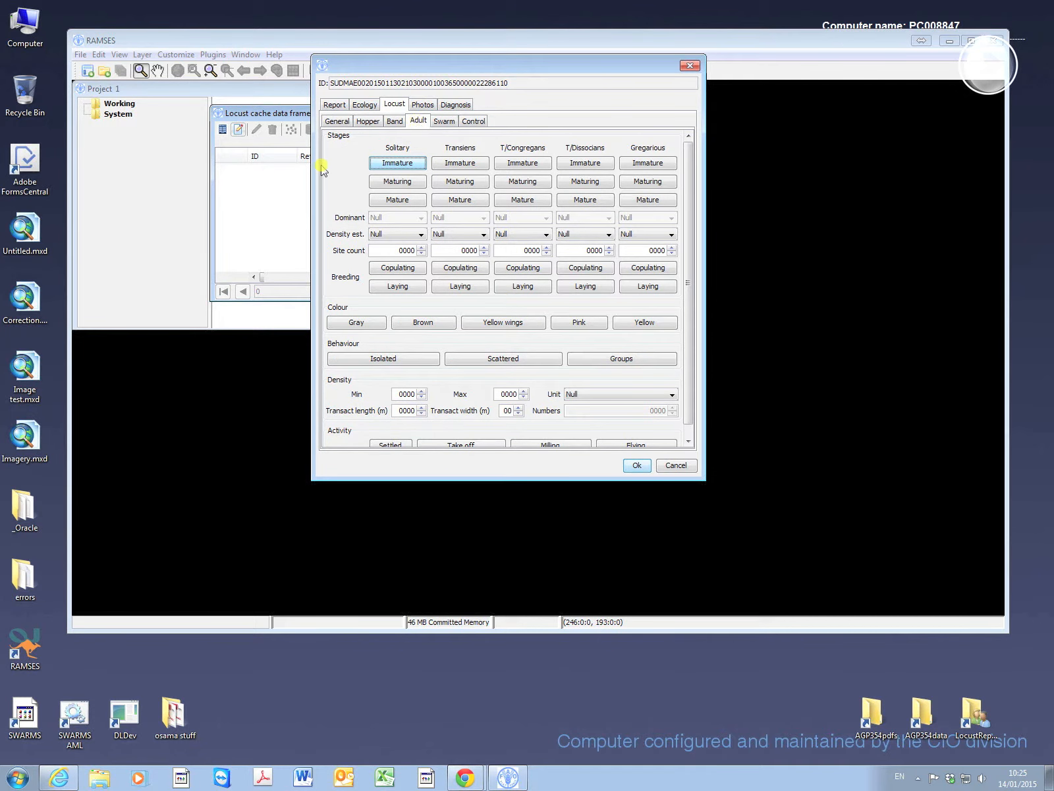
pyautogui.click(397, 164)
pyautogui.click(393, 183)
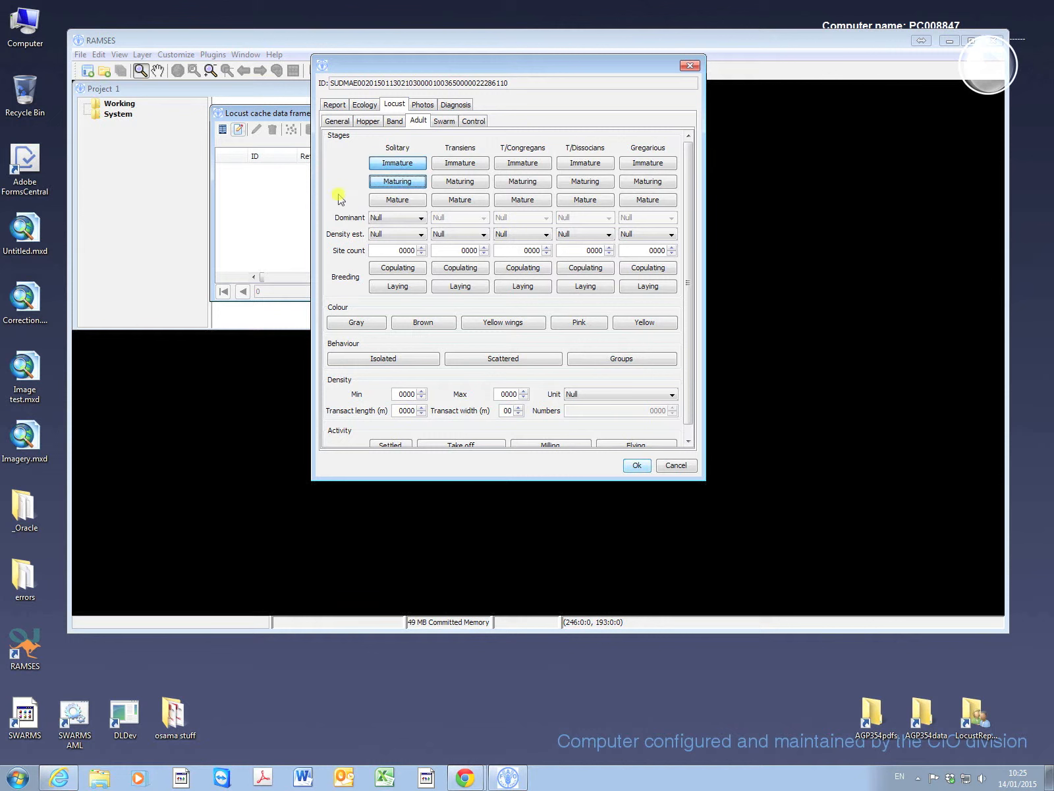
pyautogui.click(393, 201)
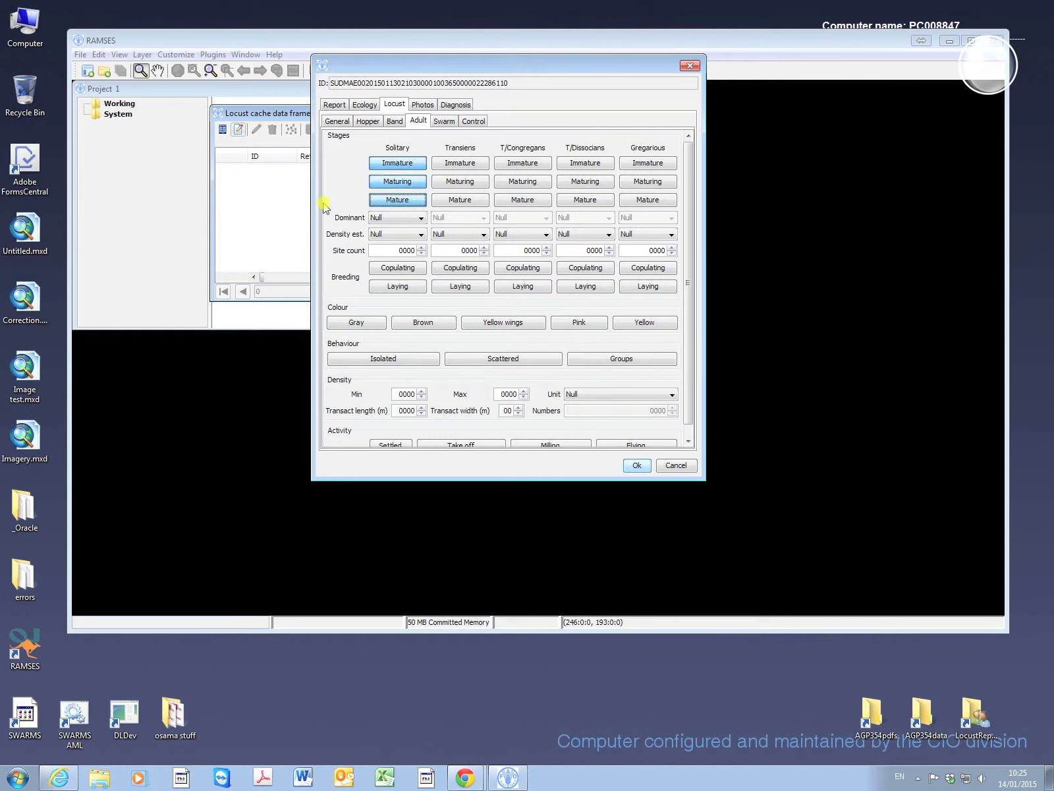
# Reduce the solitary adult stages to Maturing and Mature, and view the dominant stage choices.
pyautogui.click(374, 183)
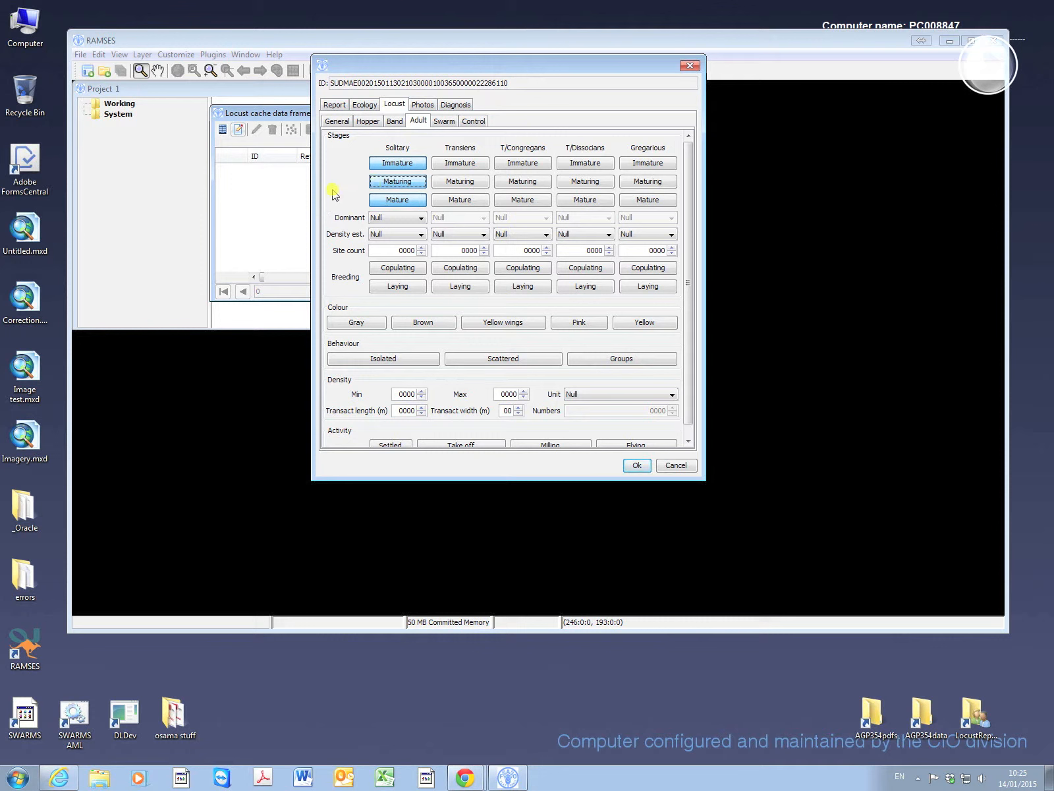
pyautogui.click(373, 165)
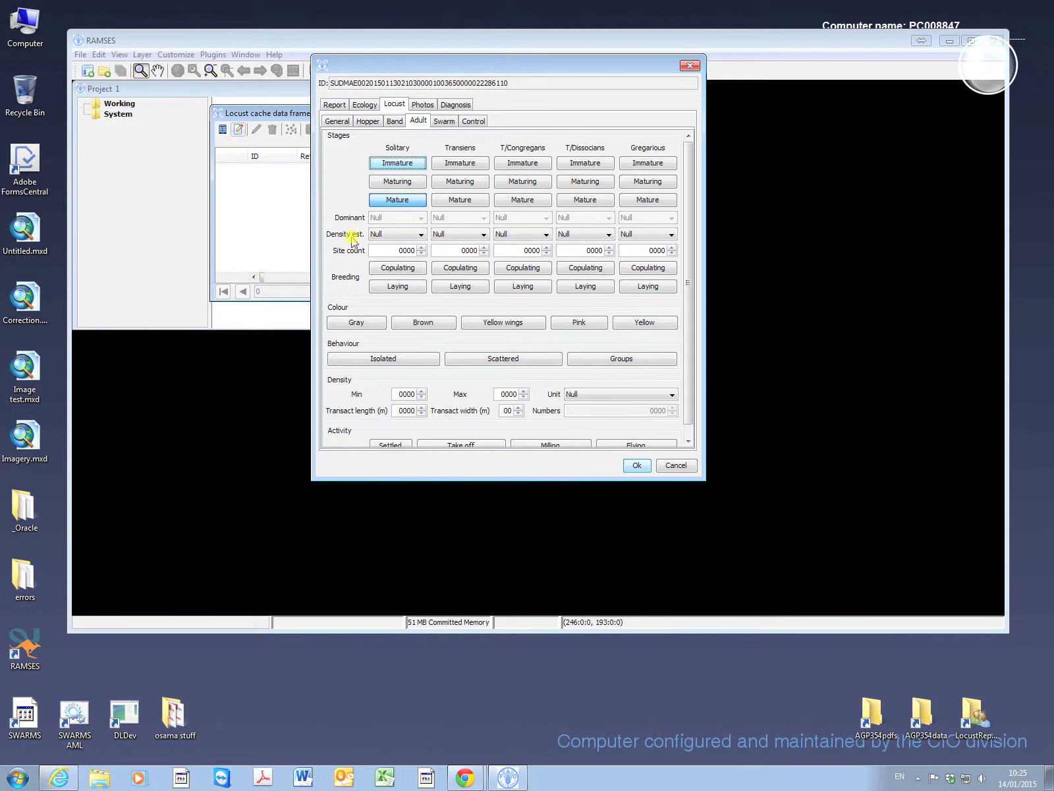
pyautogui.click(385, 183)
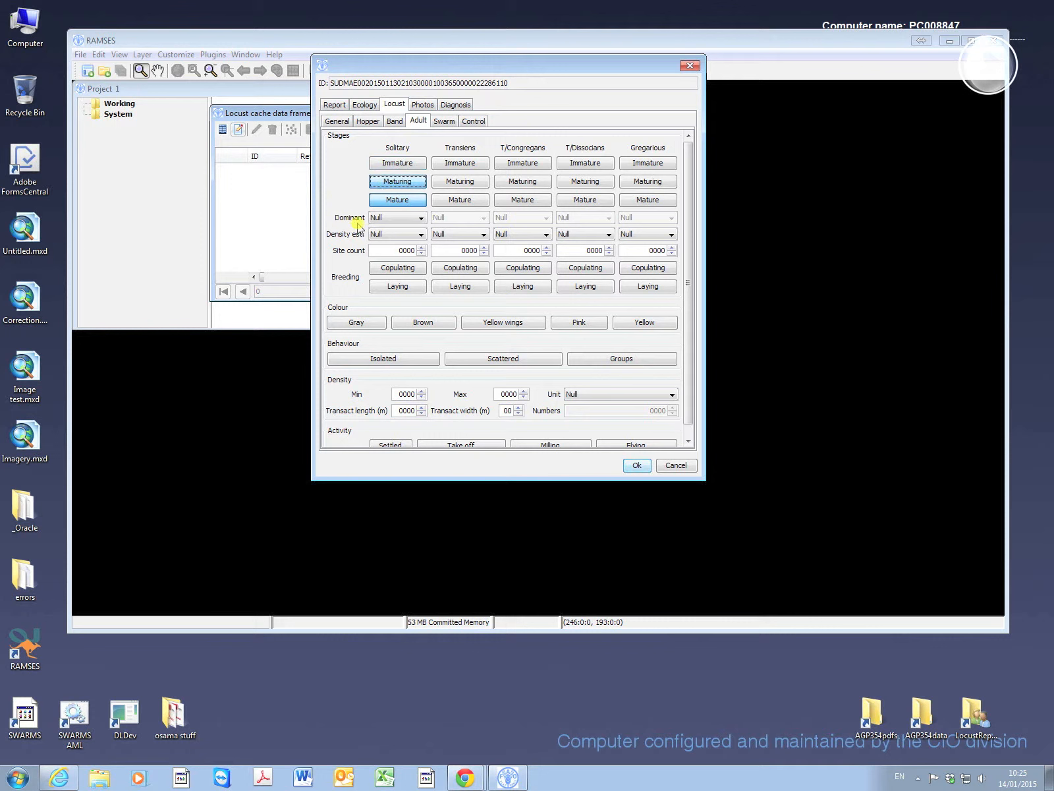
pyautogui.click(415, 220)
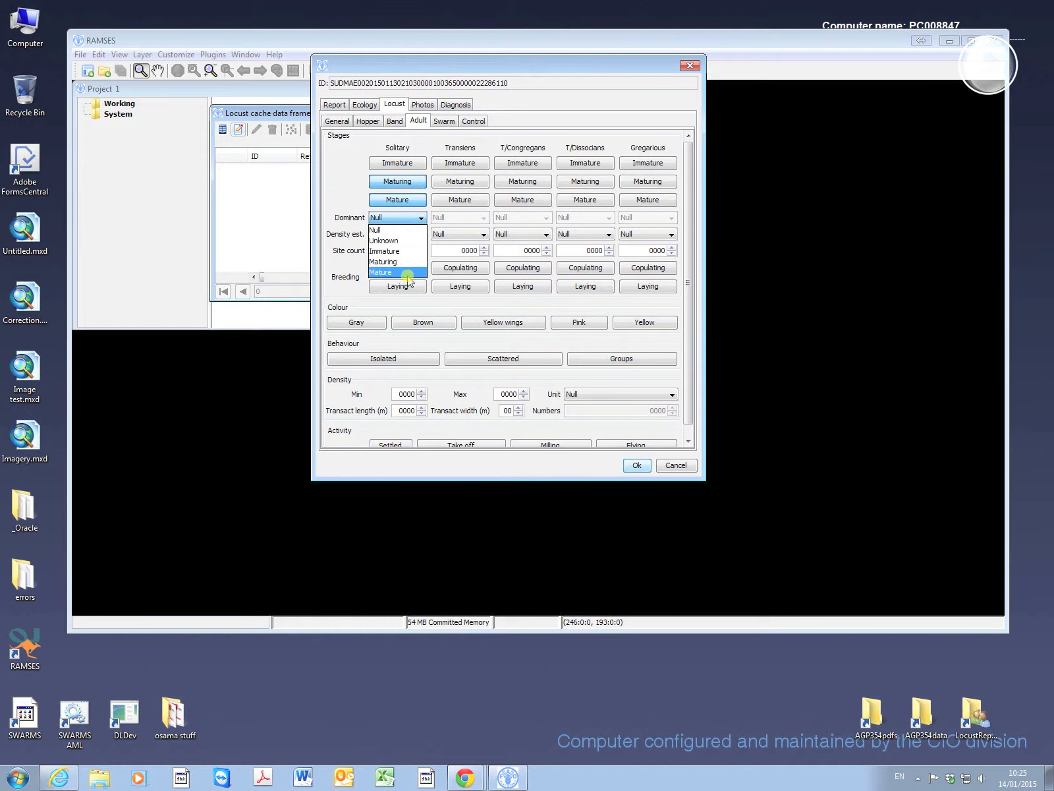
pyautogui.click(336, 193)
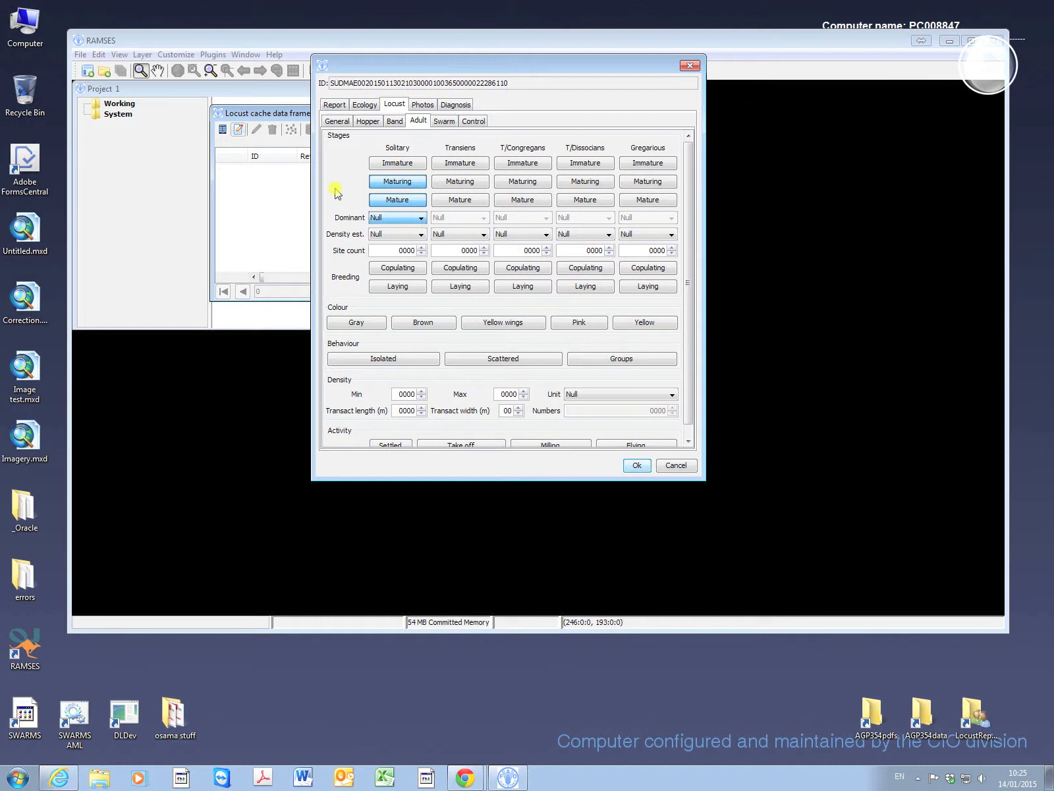
# Change the solitary adult stages to Immature and Mature, with Immature as the dominant stage.
pyautogui.click(379, 184)
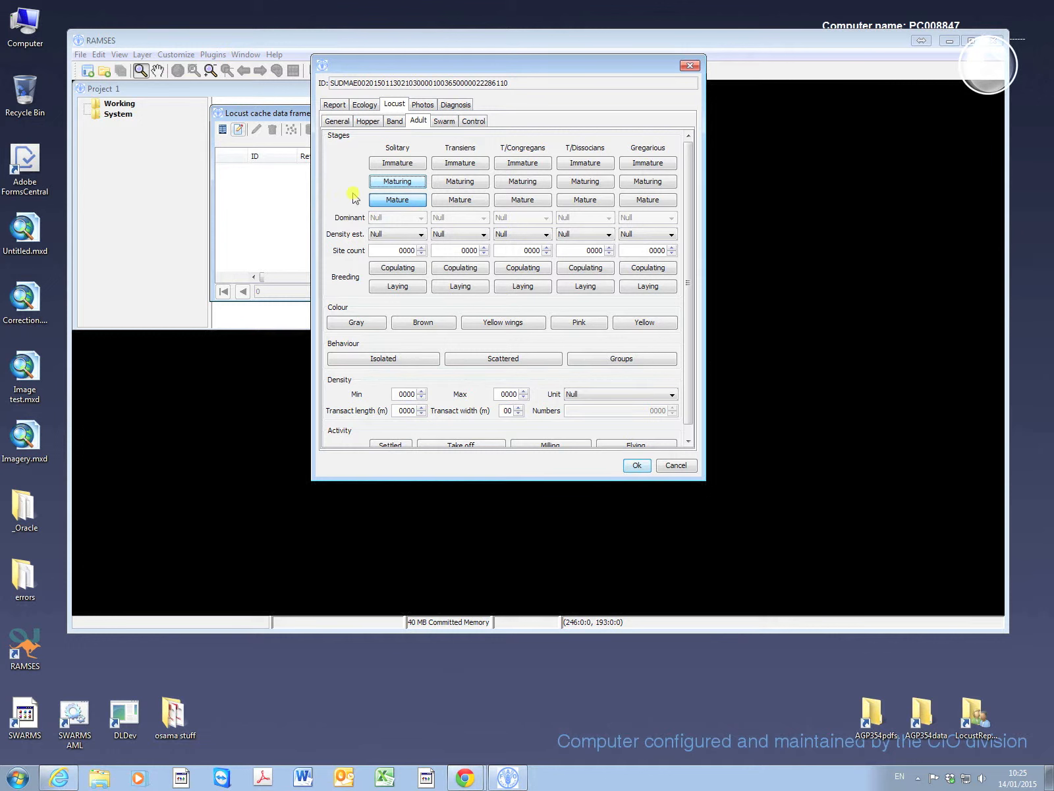
pyautogui.click(390, 163)
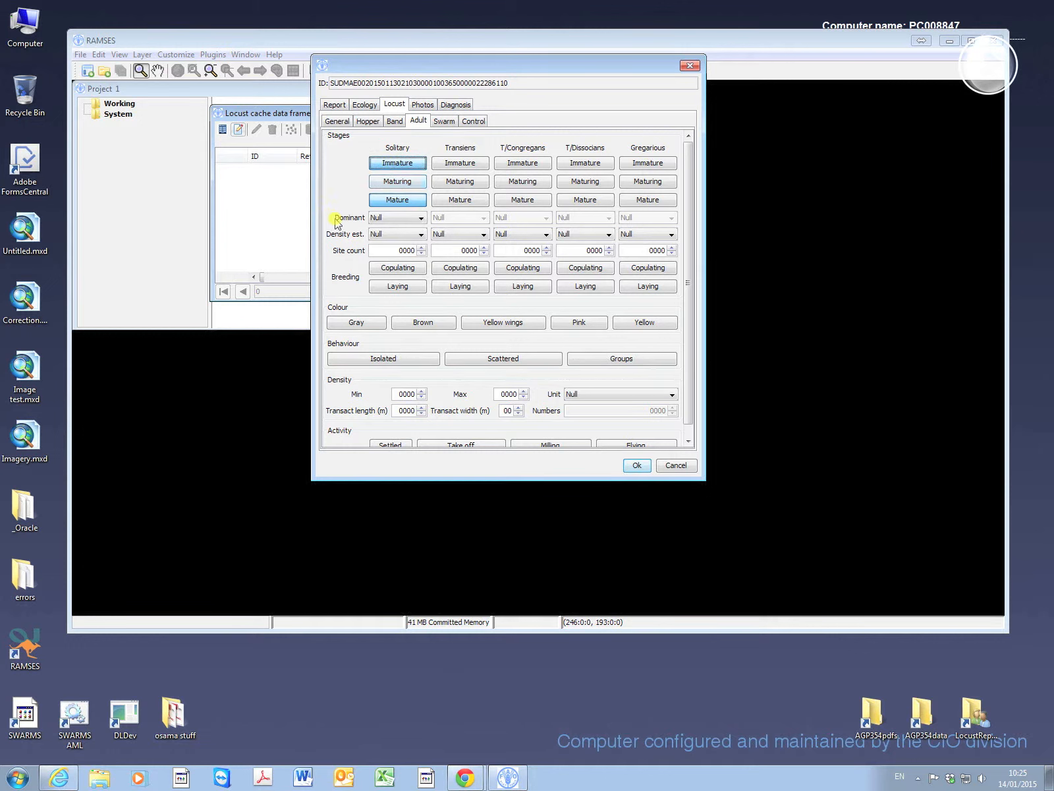
pyautogui.click(409, 219)
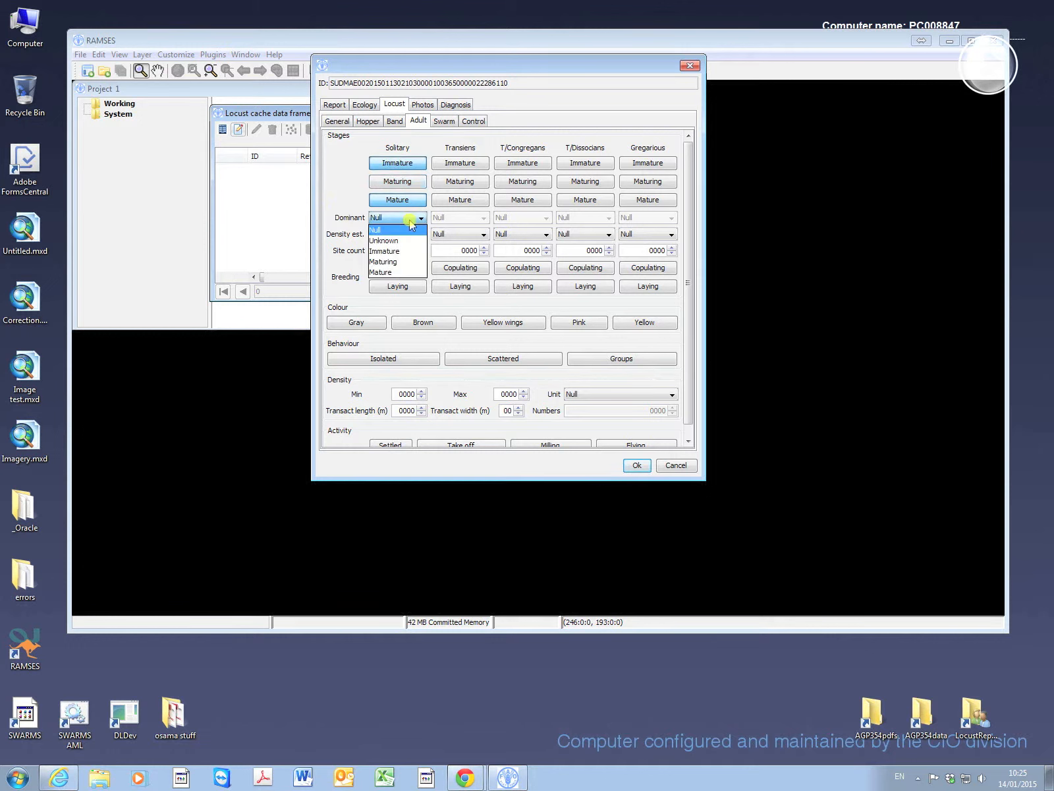
pyautogui.click(417, 253)
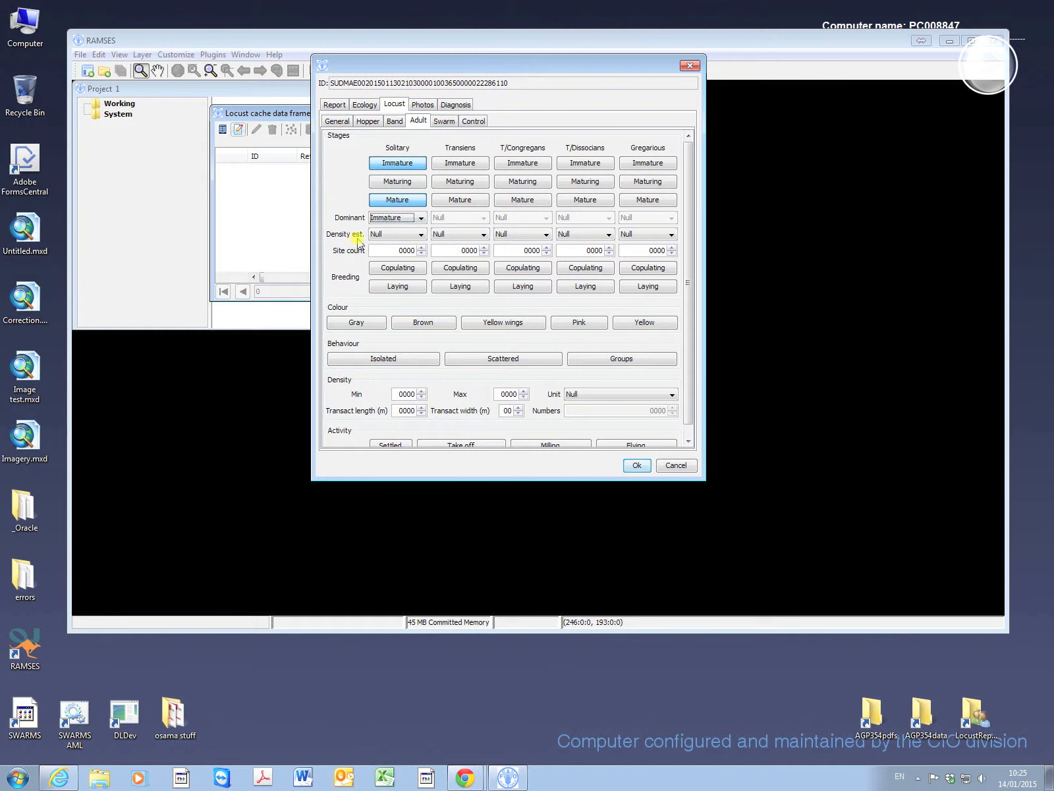
# Try a Low density estimate for the solitary adults and reset it to Null.
pyautogui.click(413, 234)
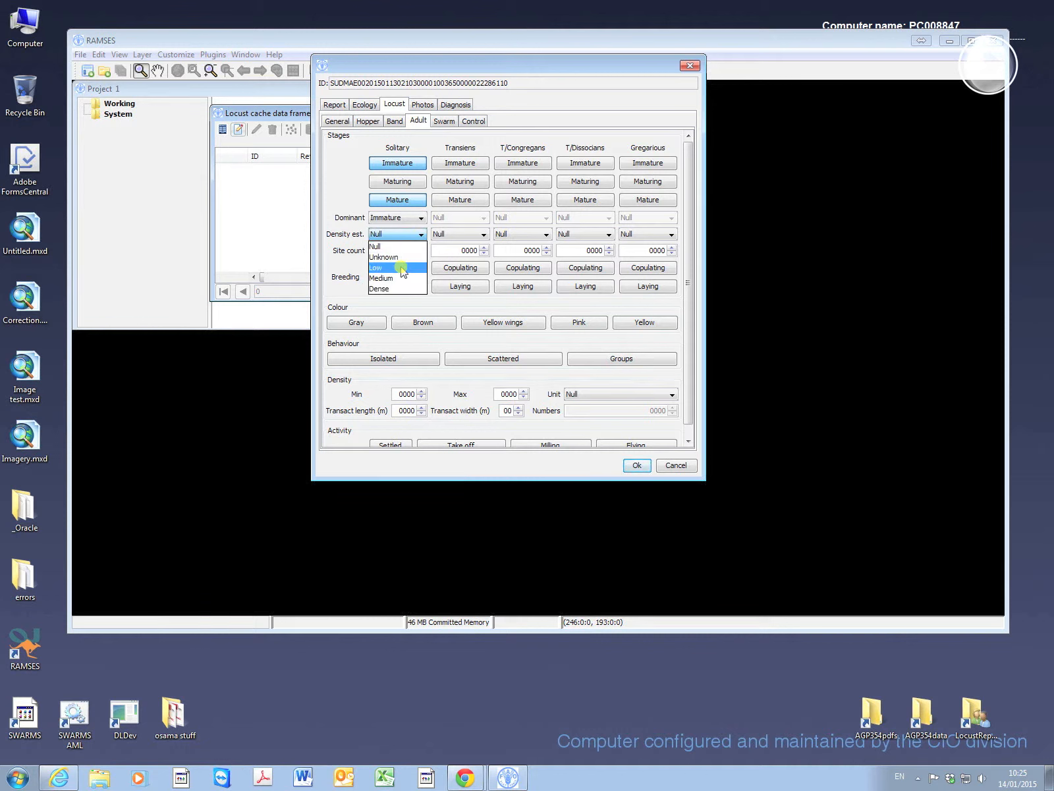
pyautogui.click(402, 269)
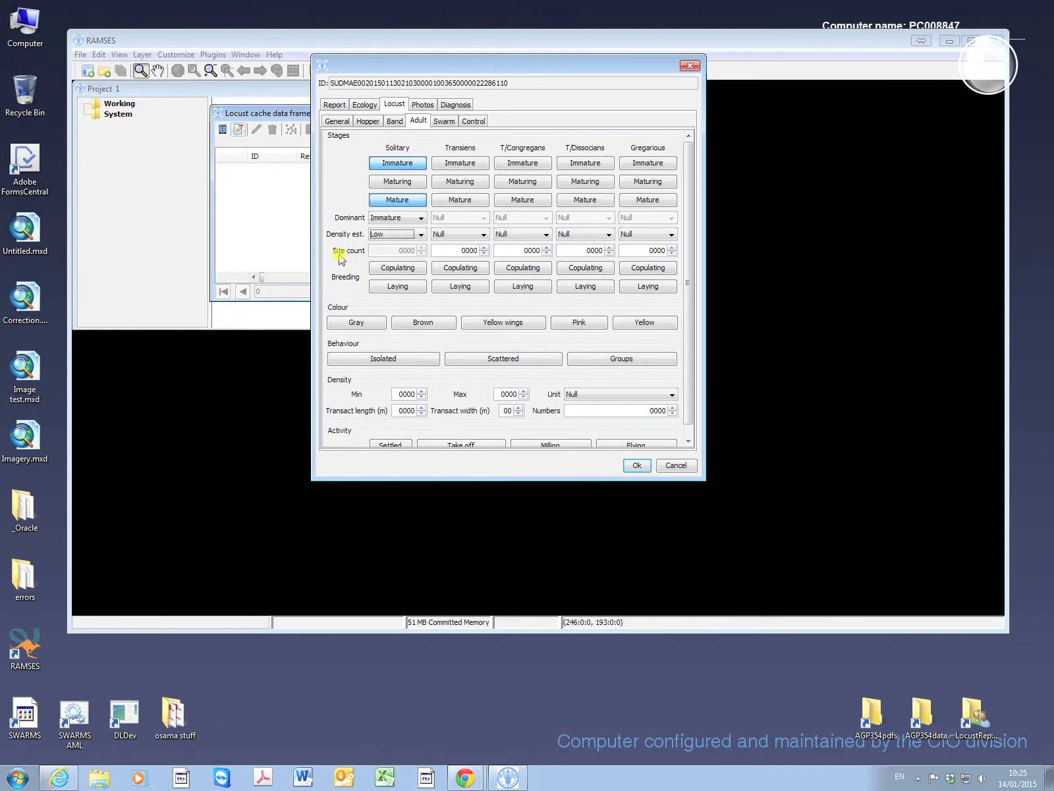
pyautogui.click(413, 264)
pyautogui.click(420, 234)
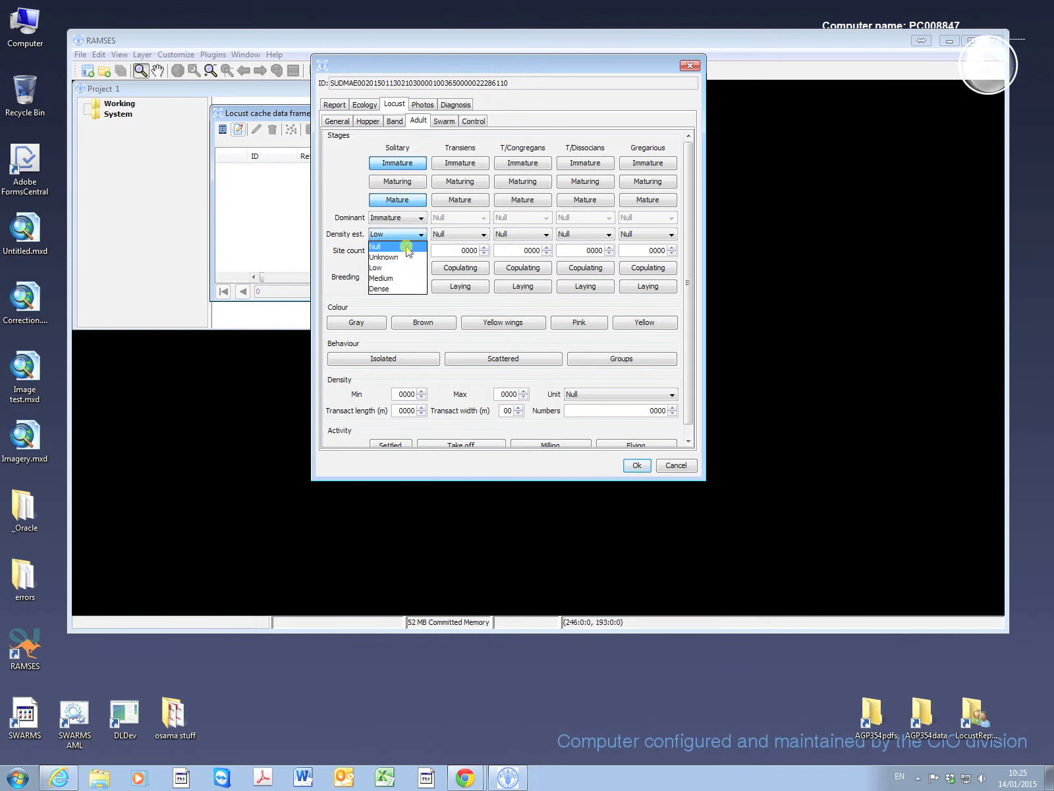
pyautogui.click(402, 247)
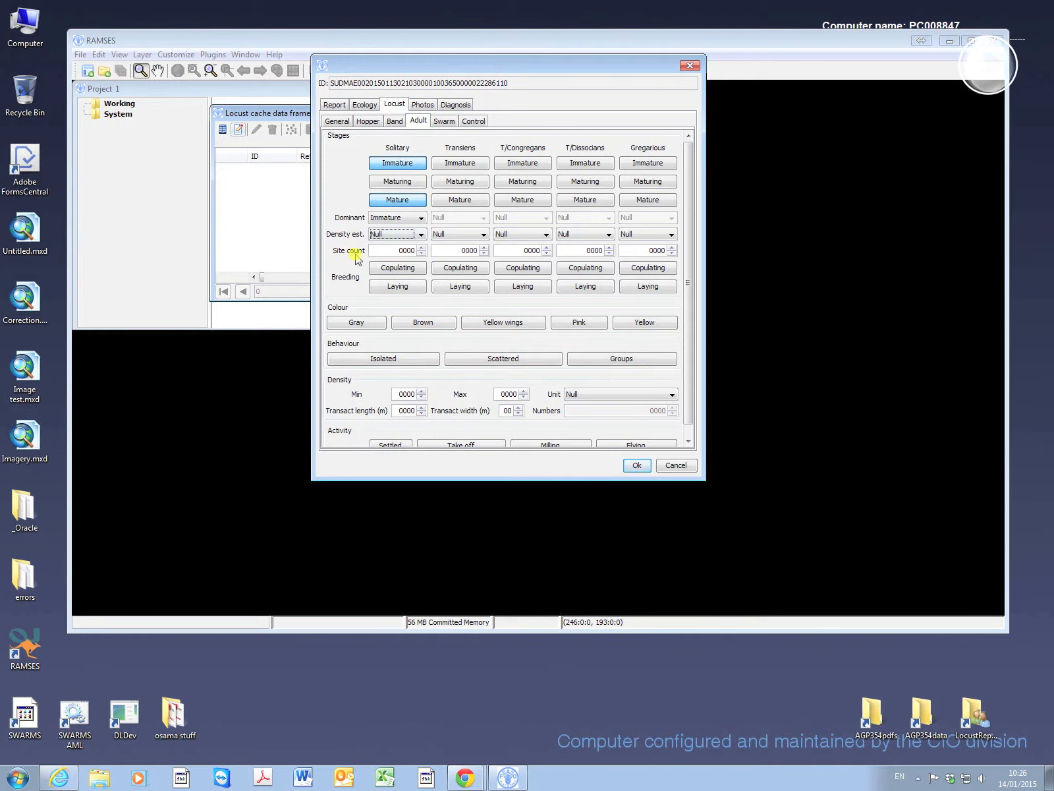
# Try a site count for the solitary adults and reset it to zero.
pyautogui.click(420, 249)
pyautogui.click(421, 249)
pyautogui.click(421, 249)
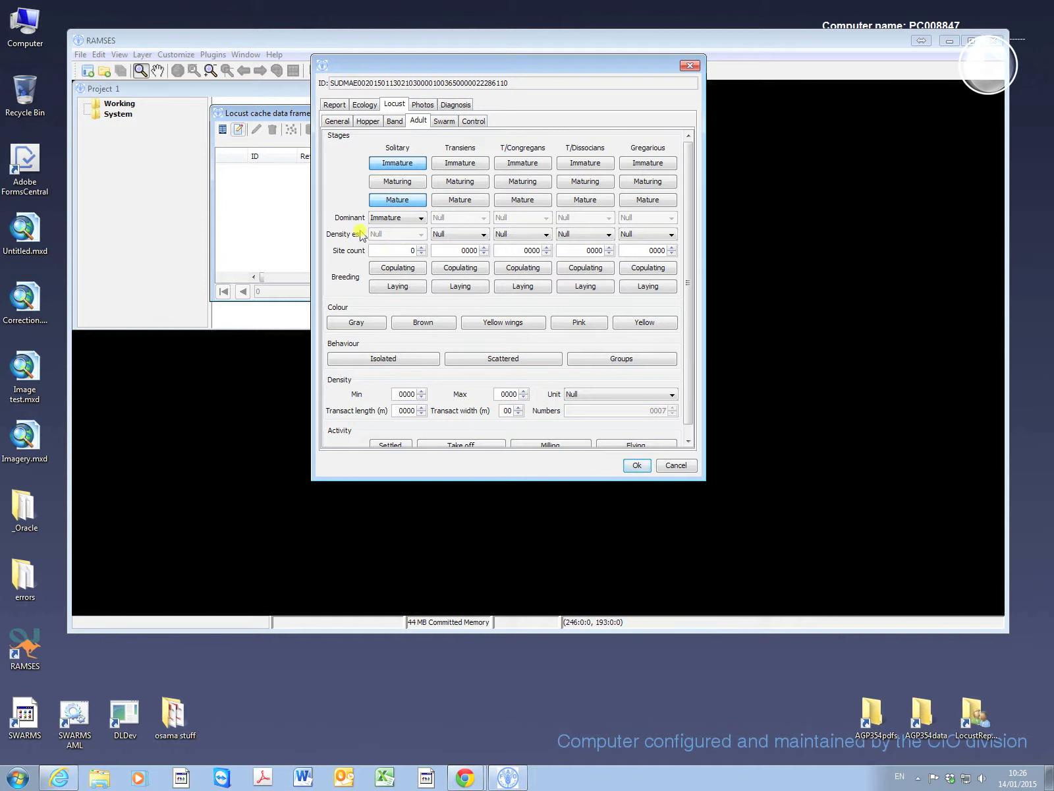
pyautogui.click(436, 251)
# Set the solitary adults' density estimate to Low and mark their breeding as Copulating.
pyautogui.click(414, 235)
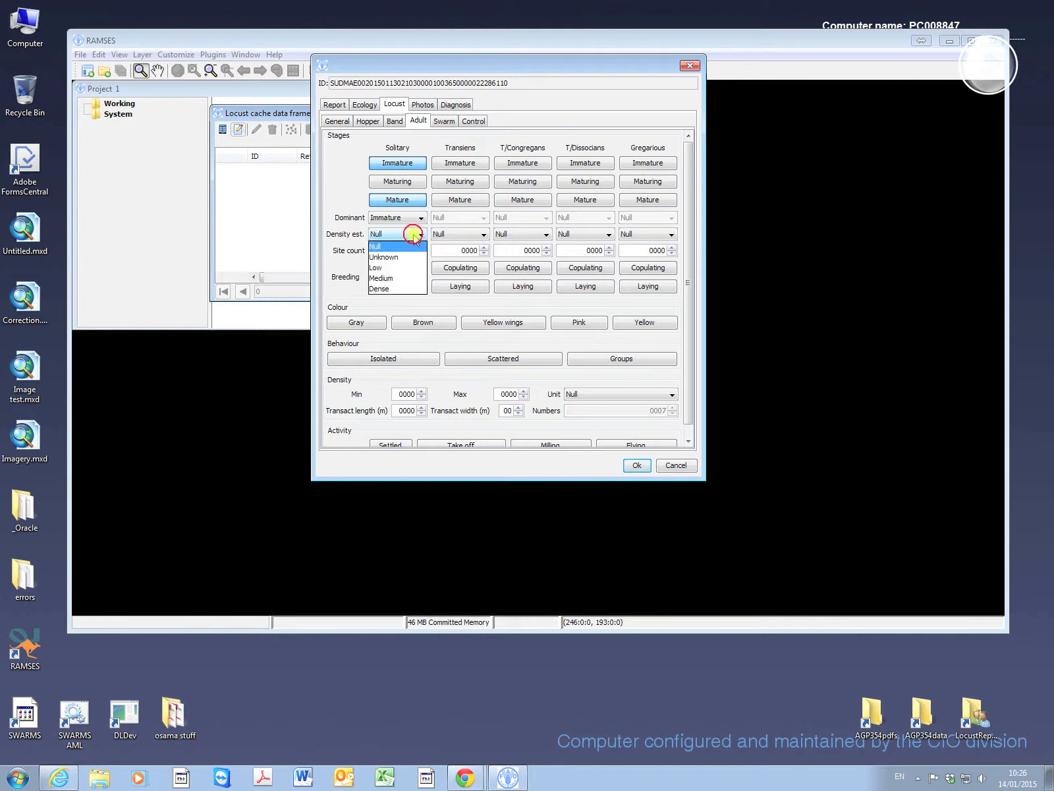
pyautogui.click(382, 268)
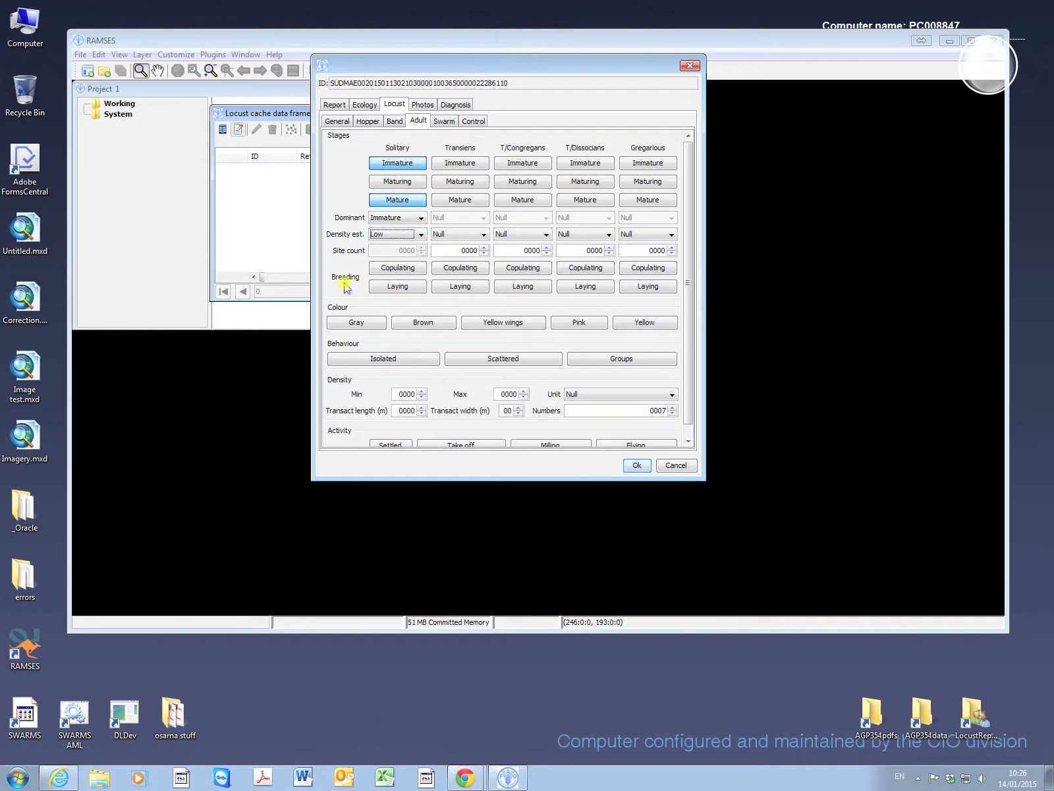
pyautogui.click(379, 269)
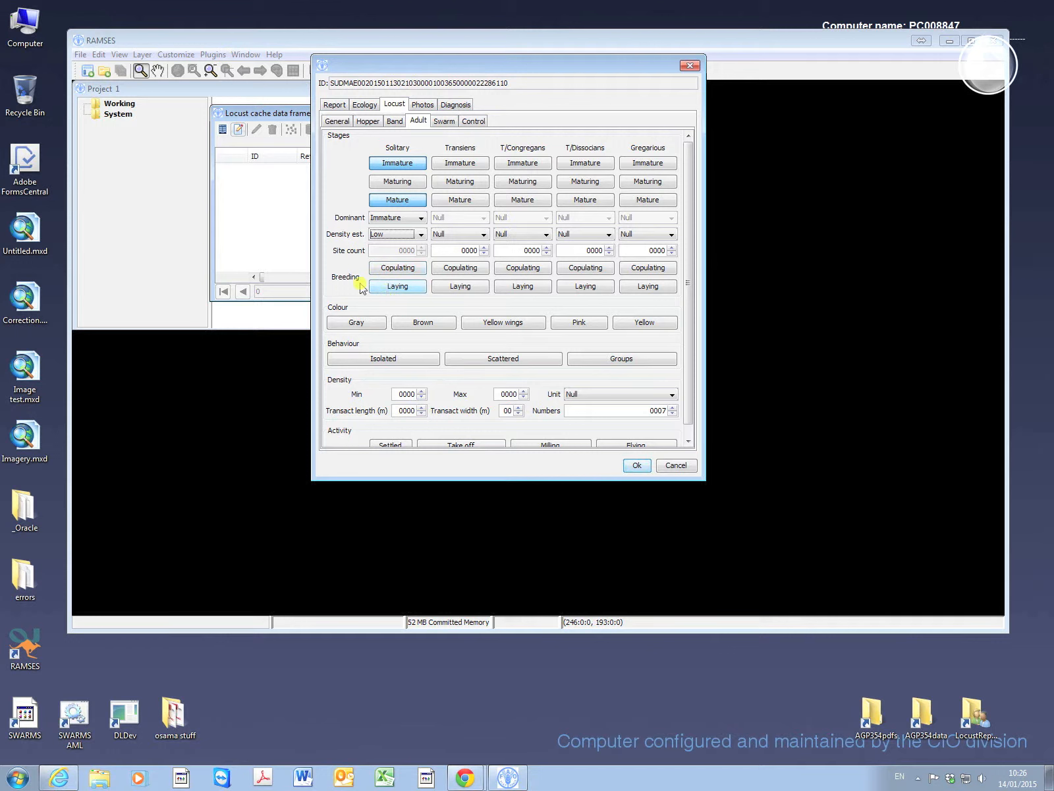
pyautogui.click(379, 270)
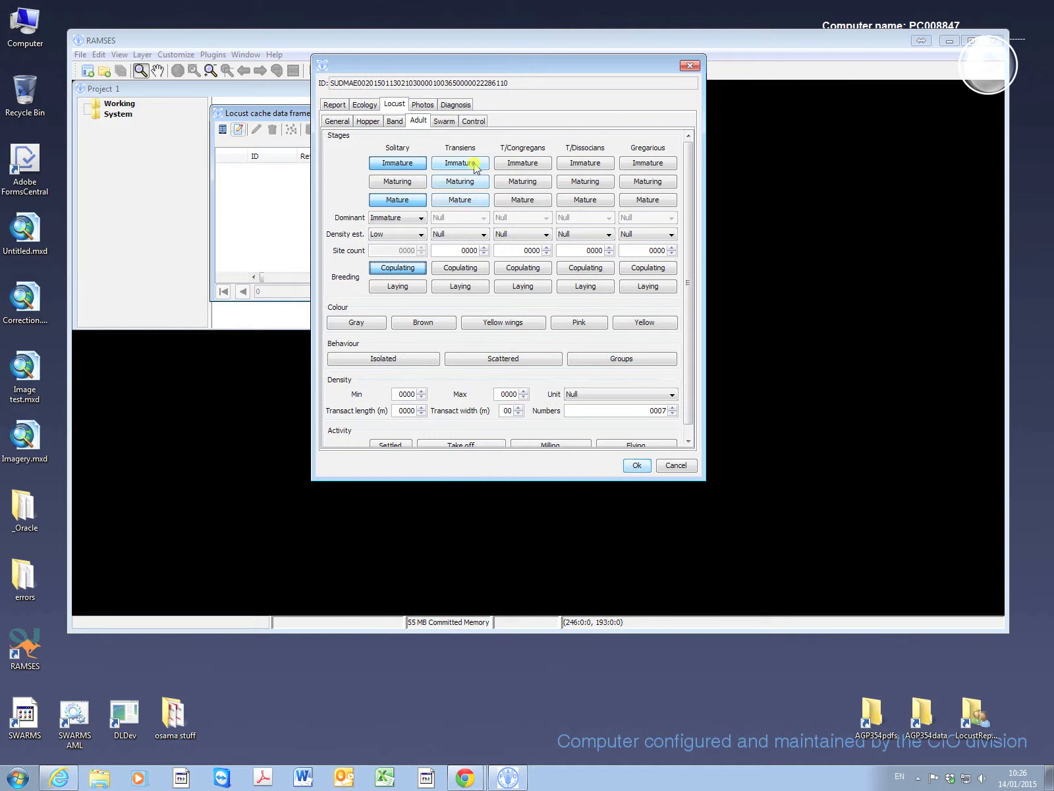
# Mark Mature as the stage of the transiens adults and set their density estimate to Low.
pyautogui.click(471, 201)
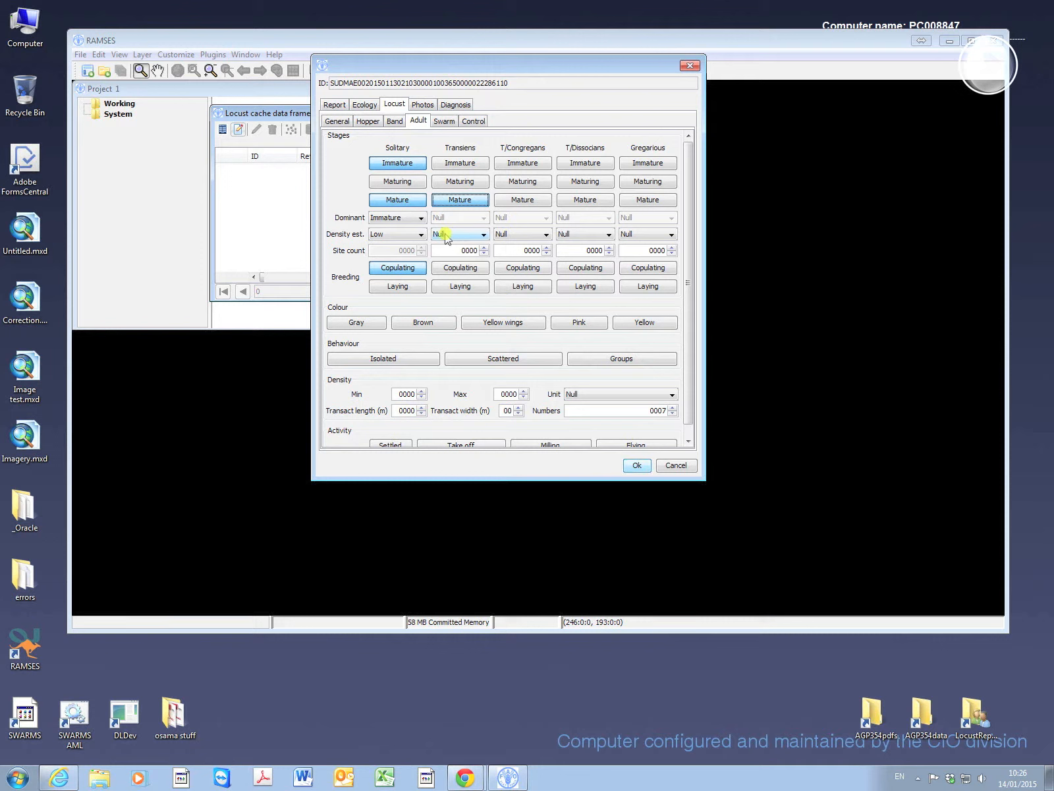
pyautogui.click(479, 236)
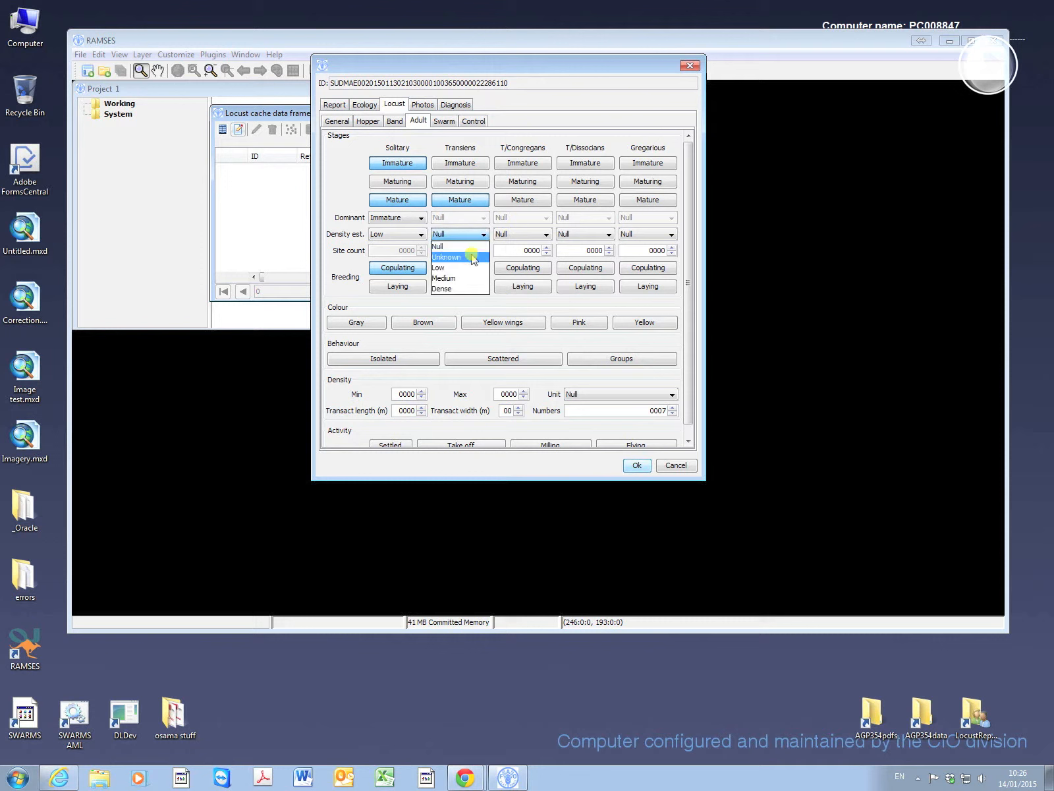
pyautogui.click(472, 267)
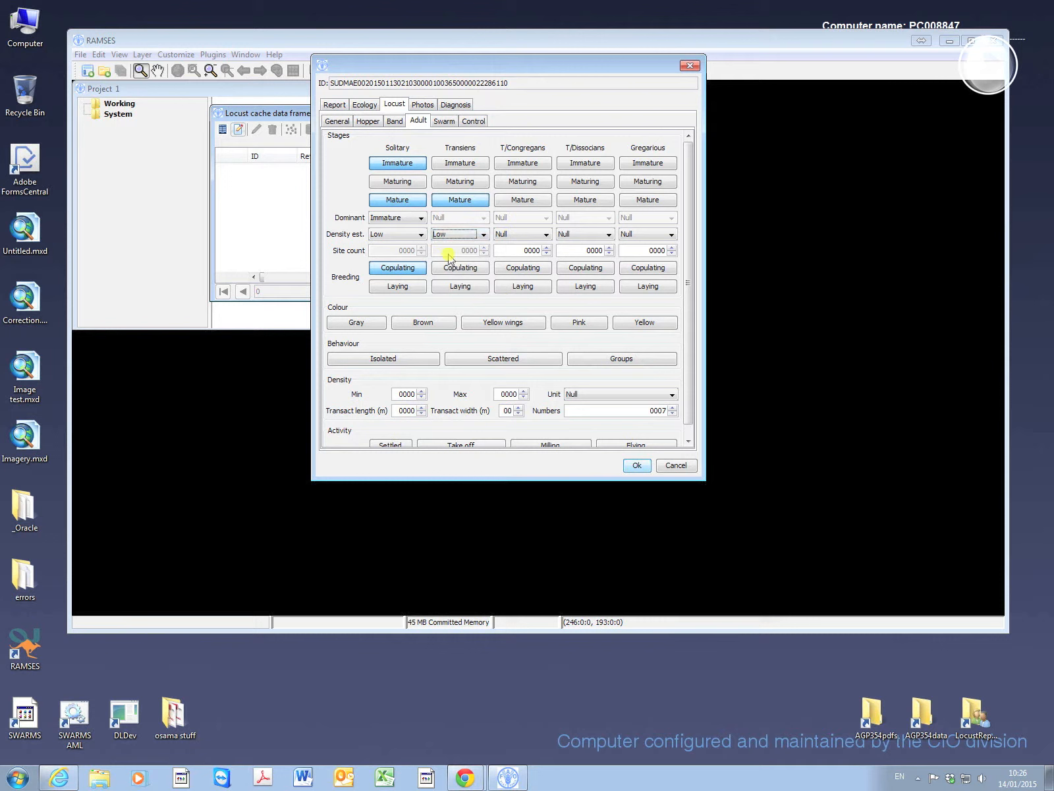
pyautogui.click(452, 267)
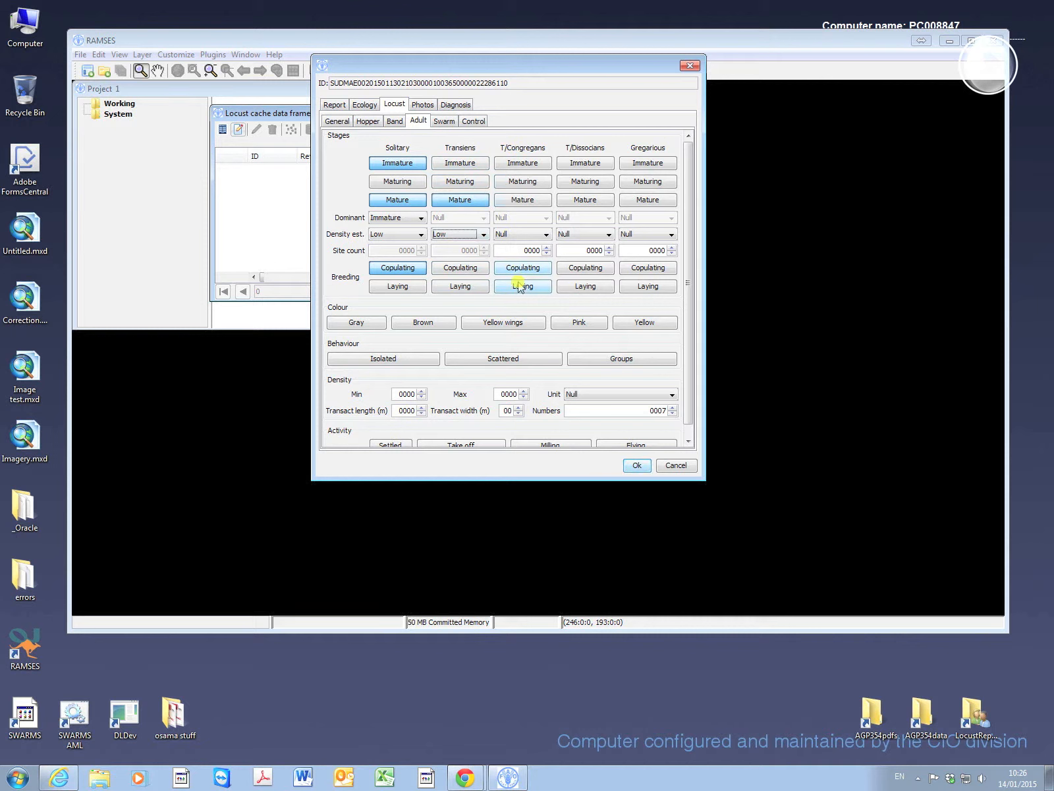
# Mark Immature, Maturing and Mature as the gregarious adult stages, with Maturing as the dominant stage.
pyautogui.click(637, 145)
pyautogui.click(649, 163)
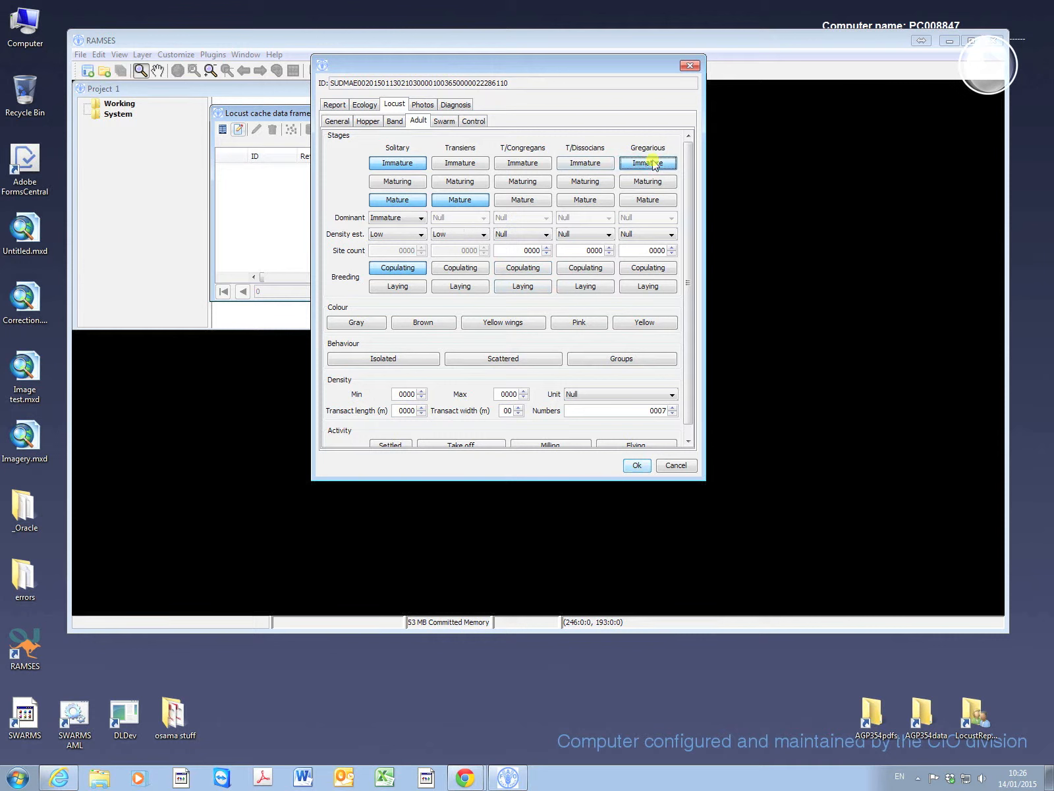
pyautogui.click(648, 182)
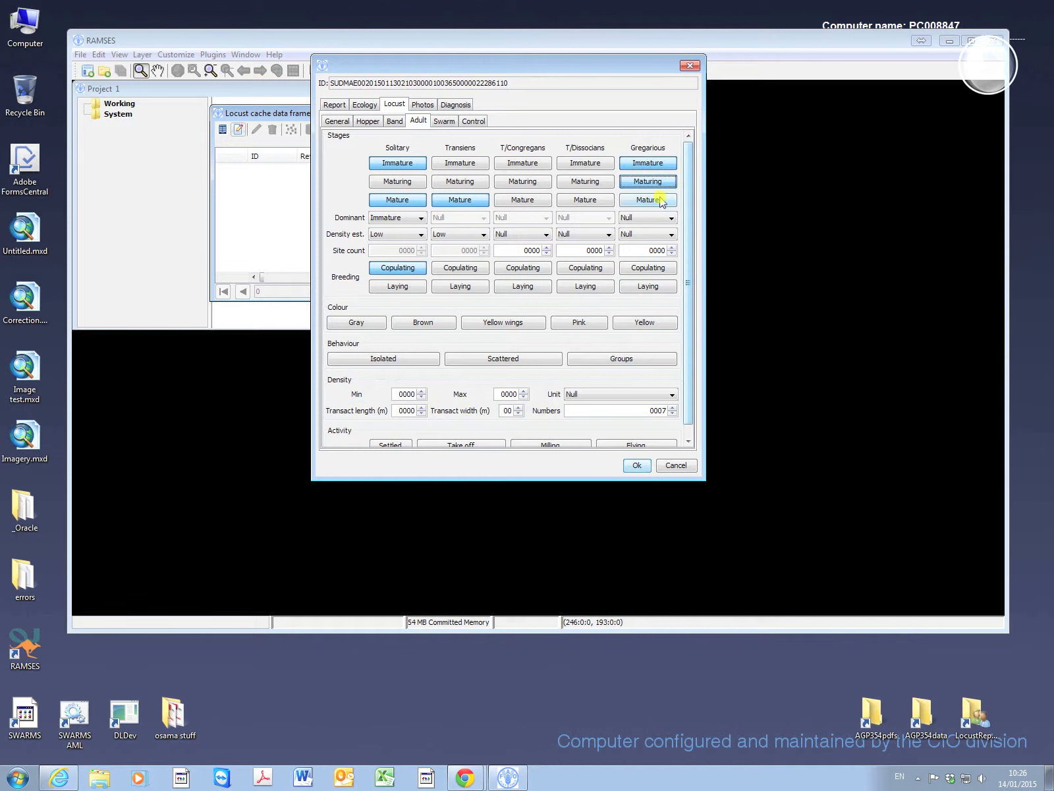
pyautogui.click(655, 200)
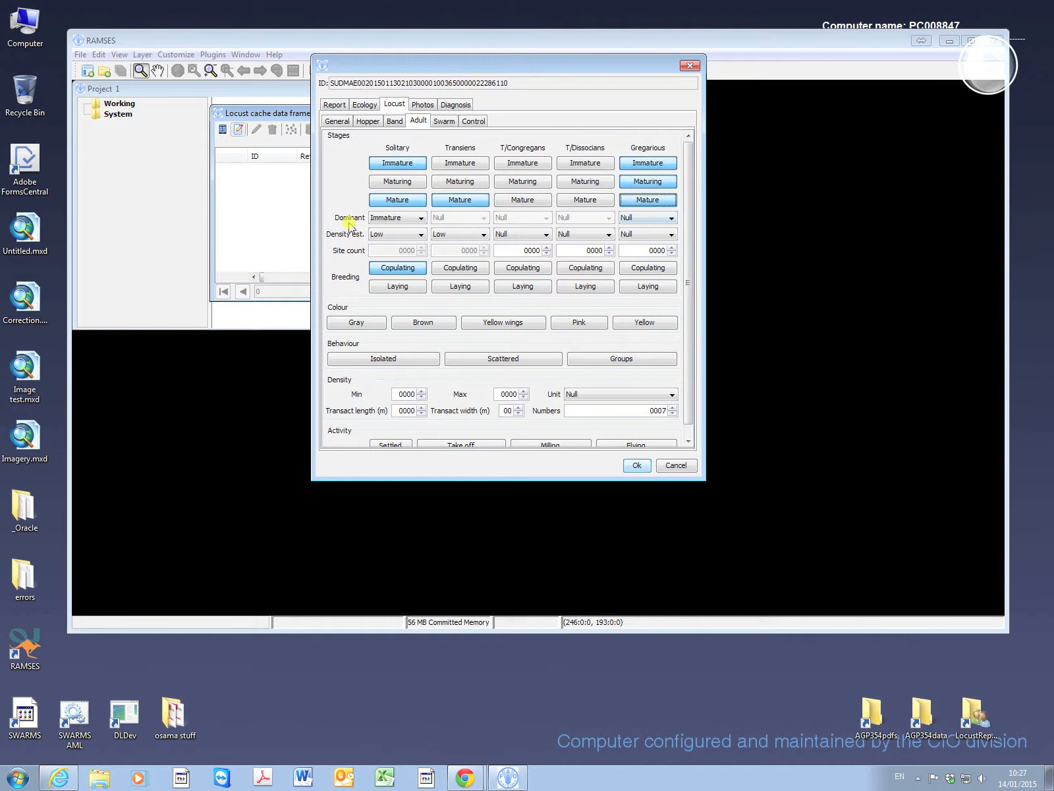
pyautogui.click(672, 218)
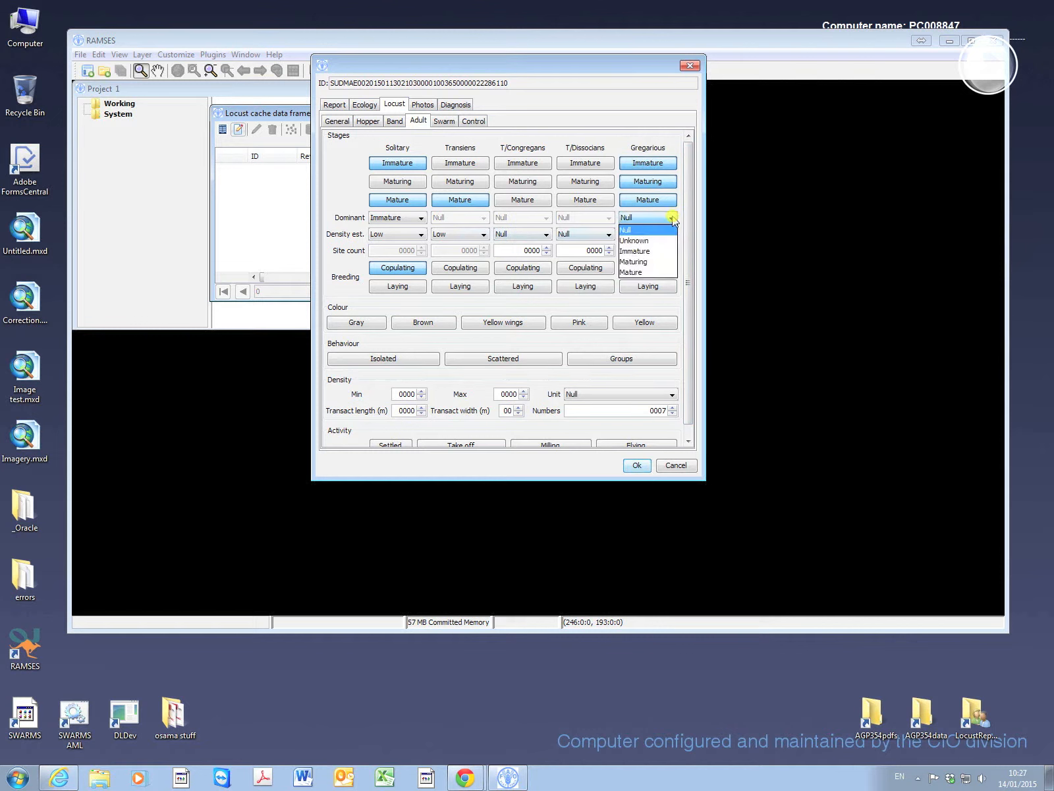
pyautogui.click(670, 262)
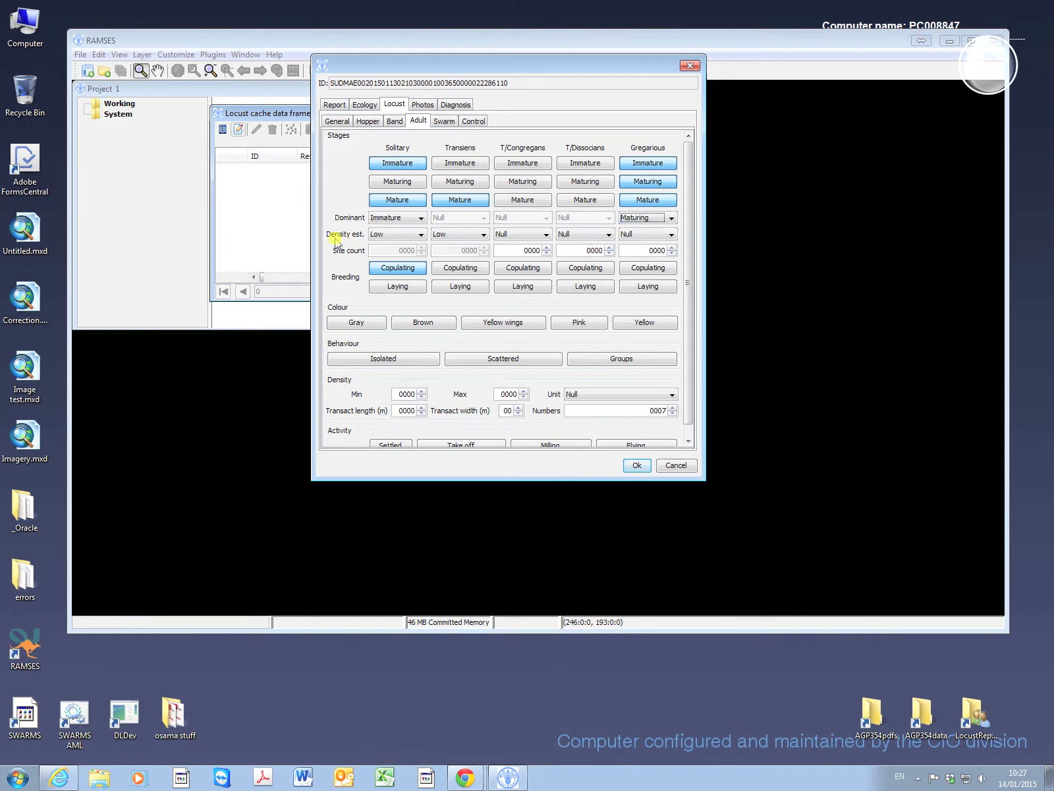
# Set the gregarious adults' density estimate to Medium and mark their breeding as Copulating and Laying.
pyautogui.click(669, 235)
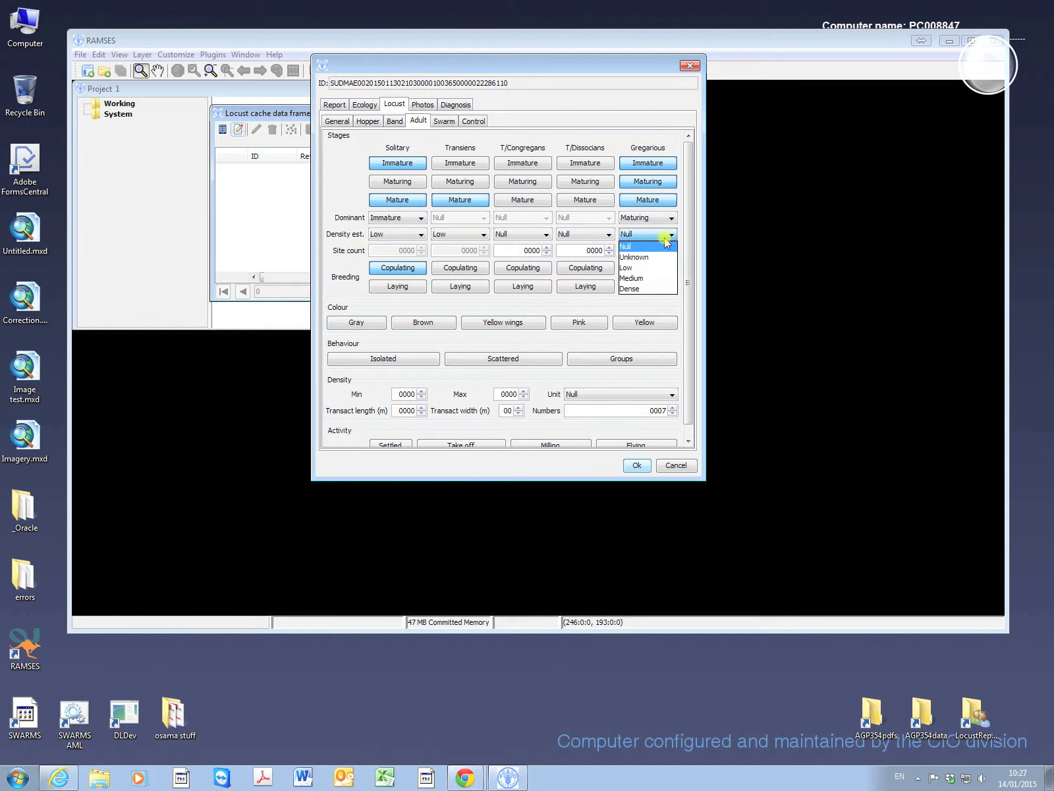
pyautogui.click(667, 278)
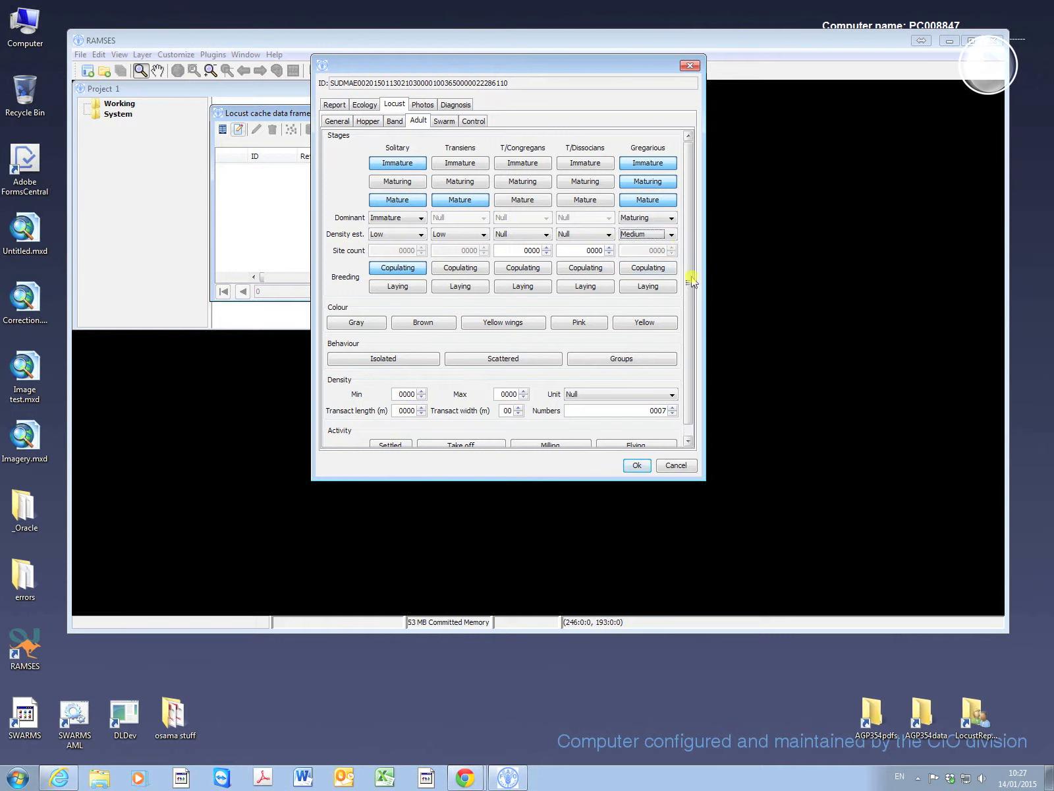
pyautogui.click(669, 269)
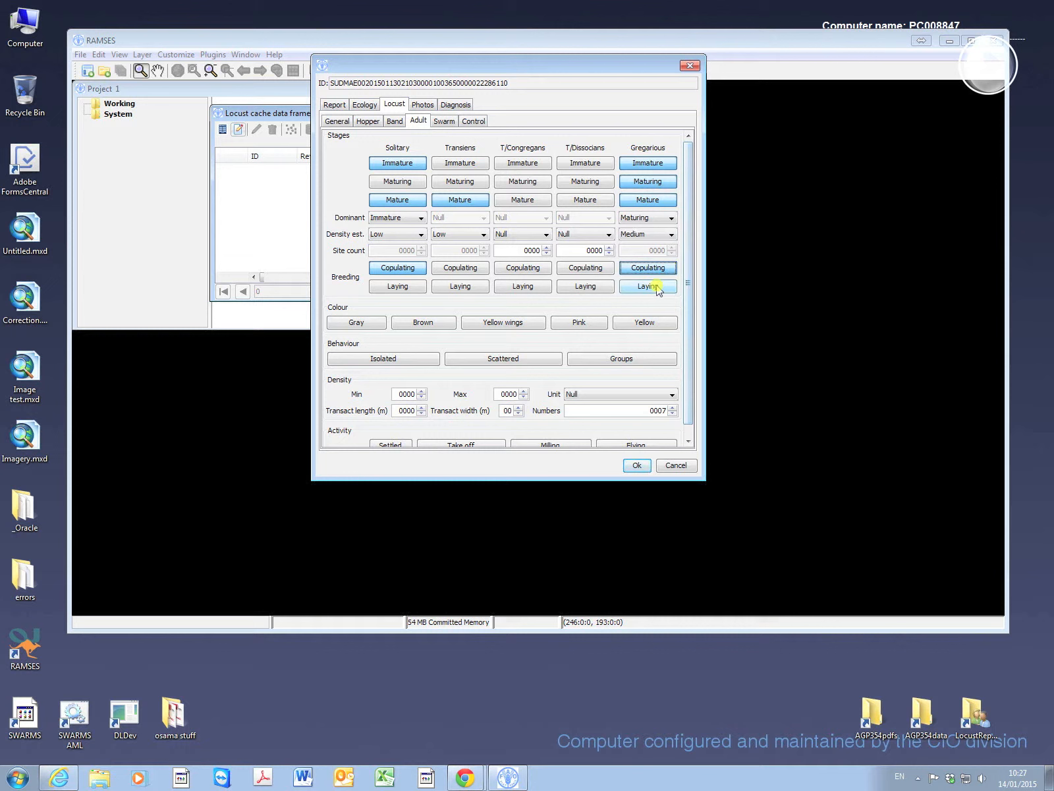
pyautogui.click(657, 288)
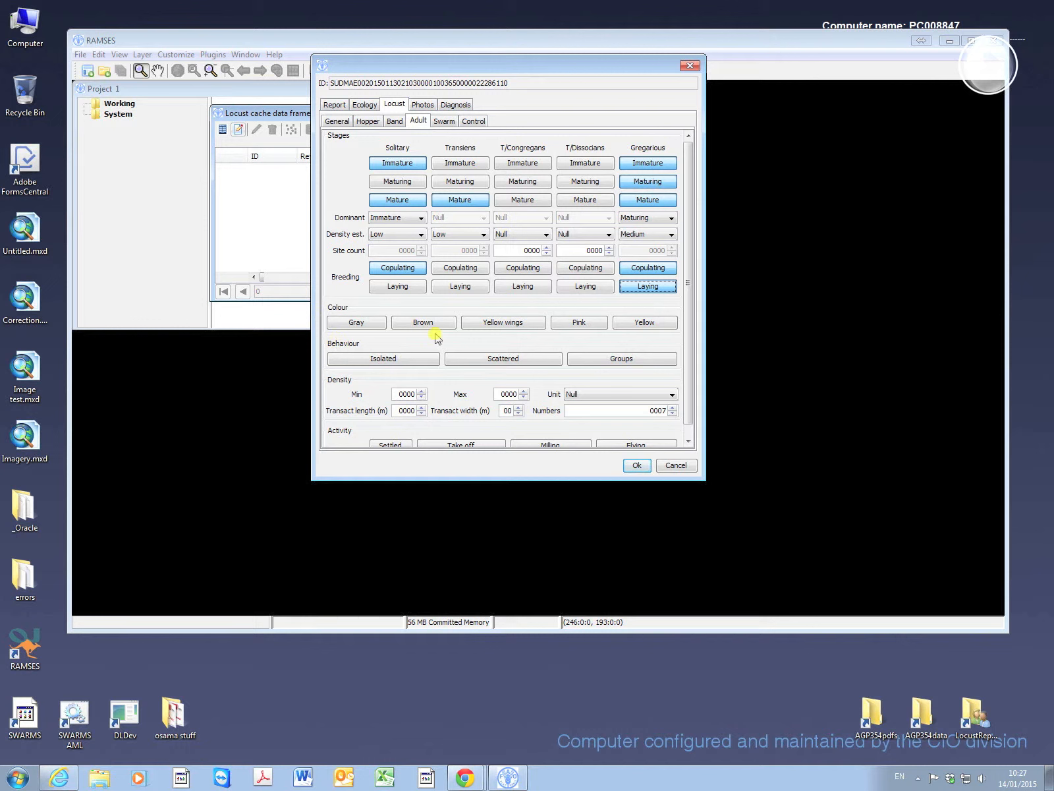
# Mark the adult colours Brown, Yellow wings, Pink and Yellow, and the adult behaviour Isolated and Scattered.
pyautogui.click(504, 327)
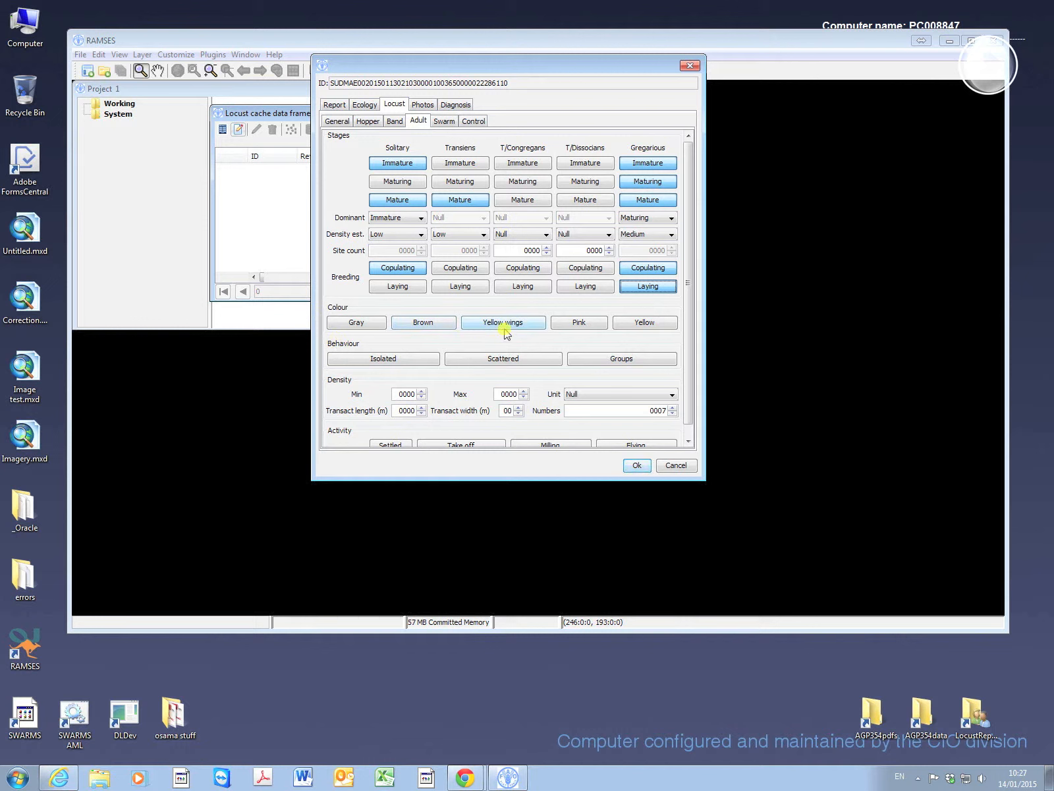
pyautogui.click(578, 327)
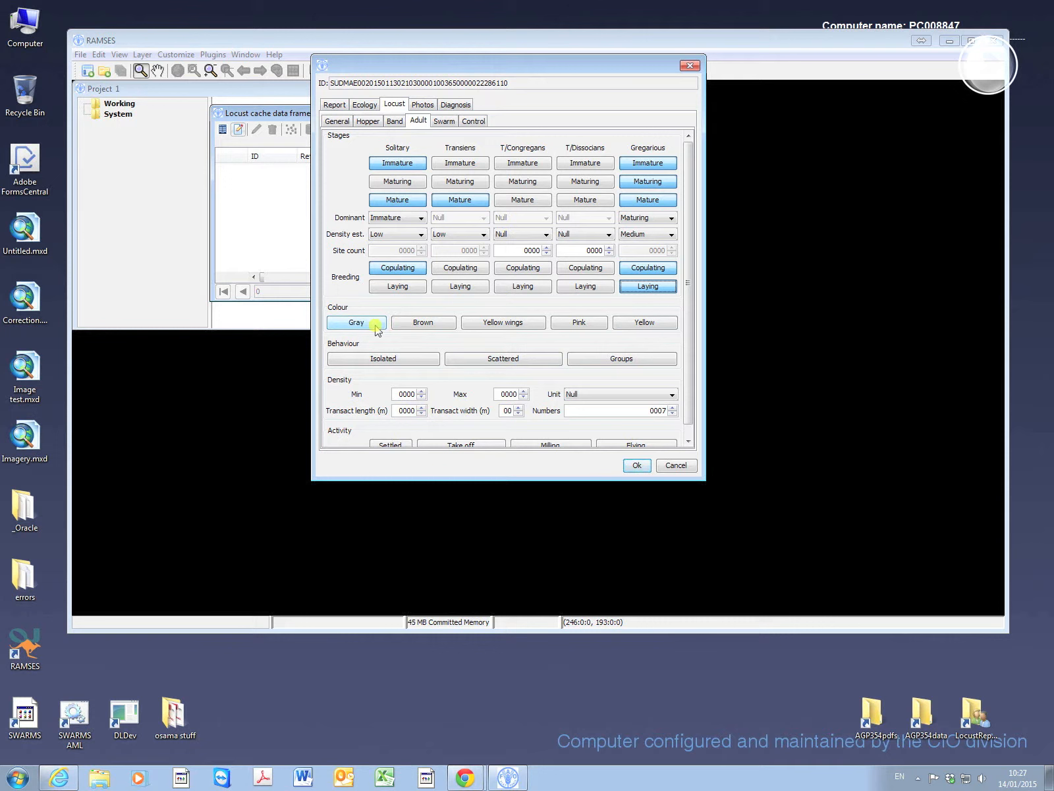
pyautogui.click(400, 326)
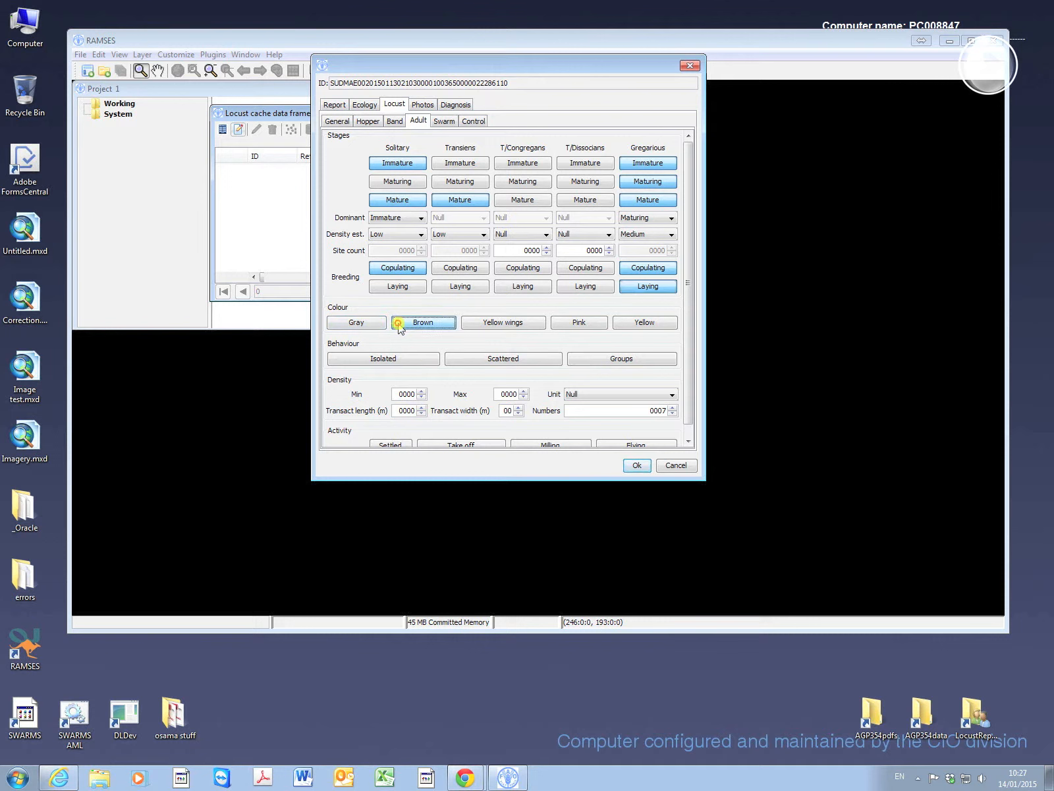
pyautogui.click(497, 324)
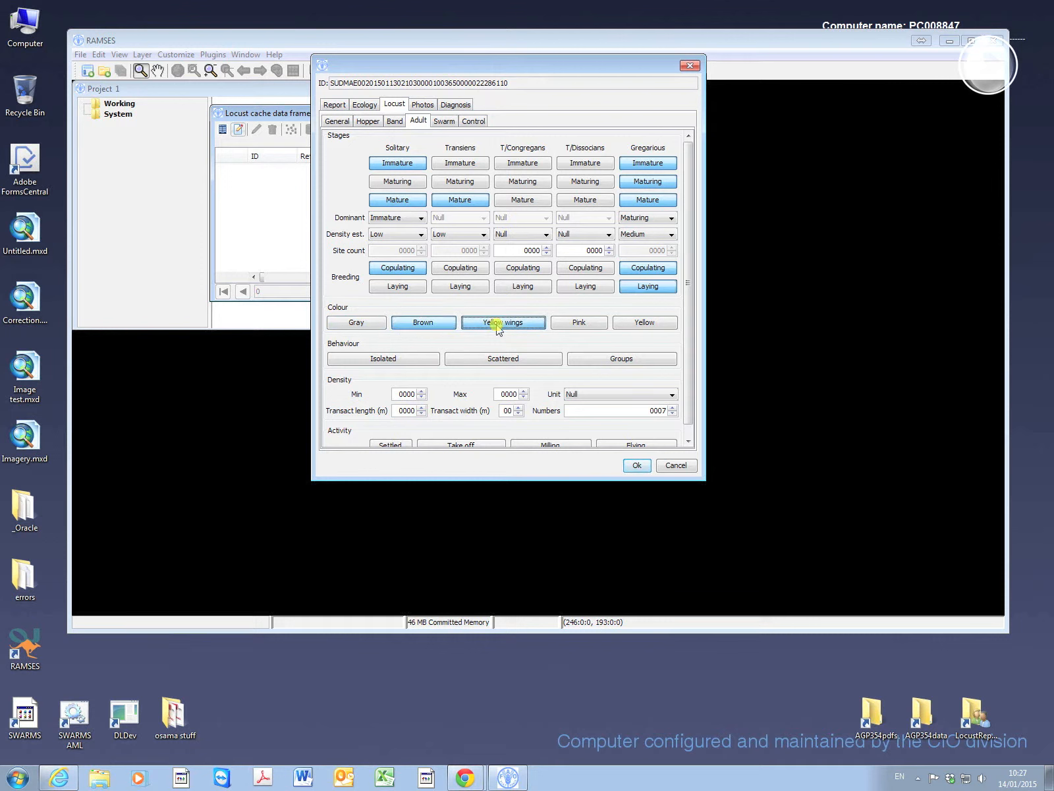
pyautogui.click(587, 323)
pyautogui.click(644, 324)
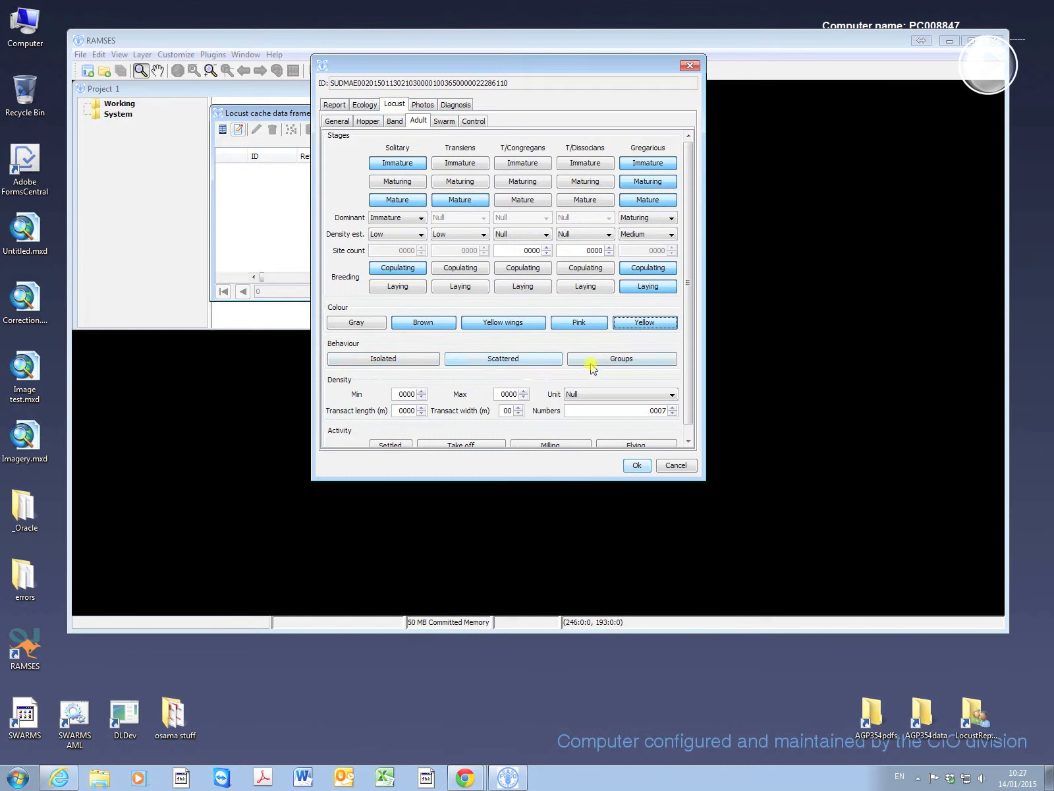
pyautogui.click(470, 362)
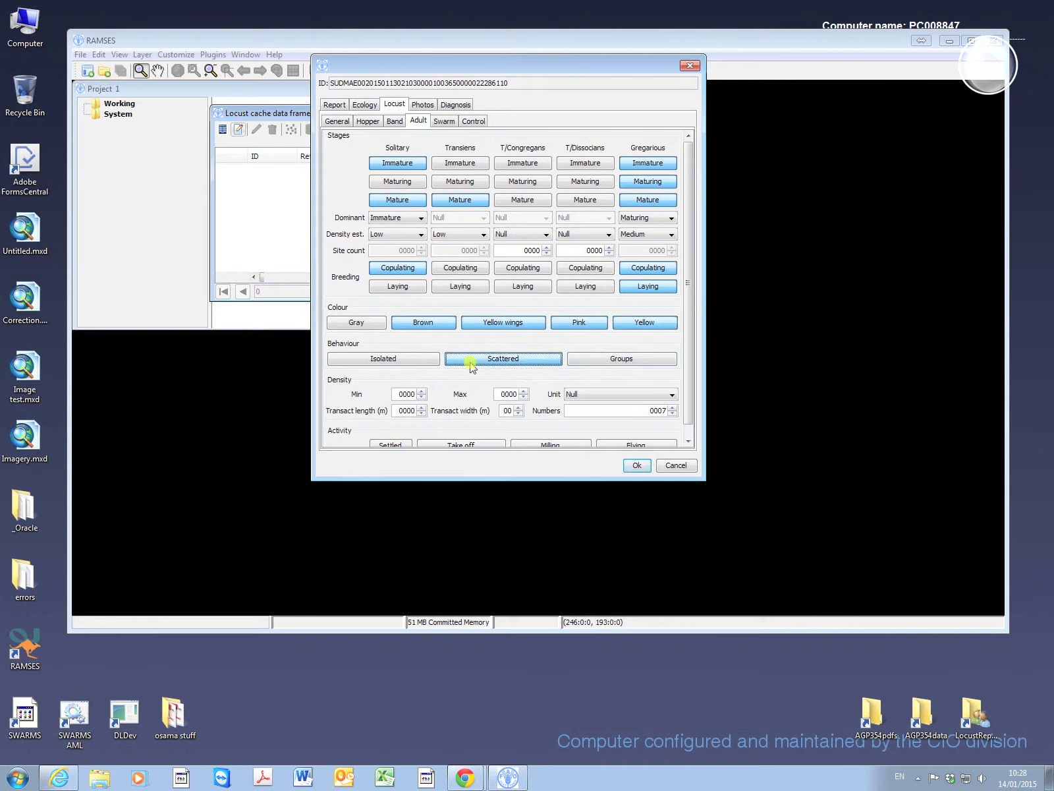
pyautogui.click(404, 360)
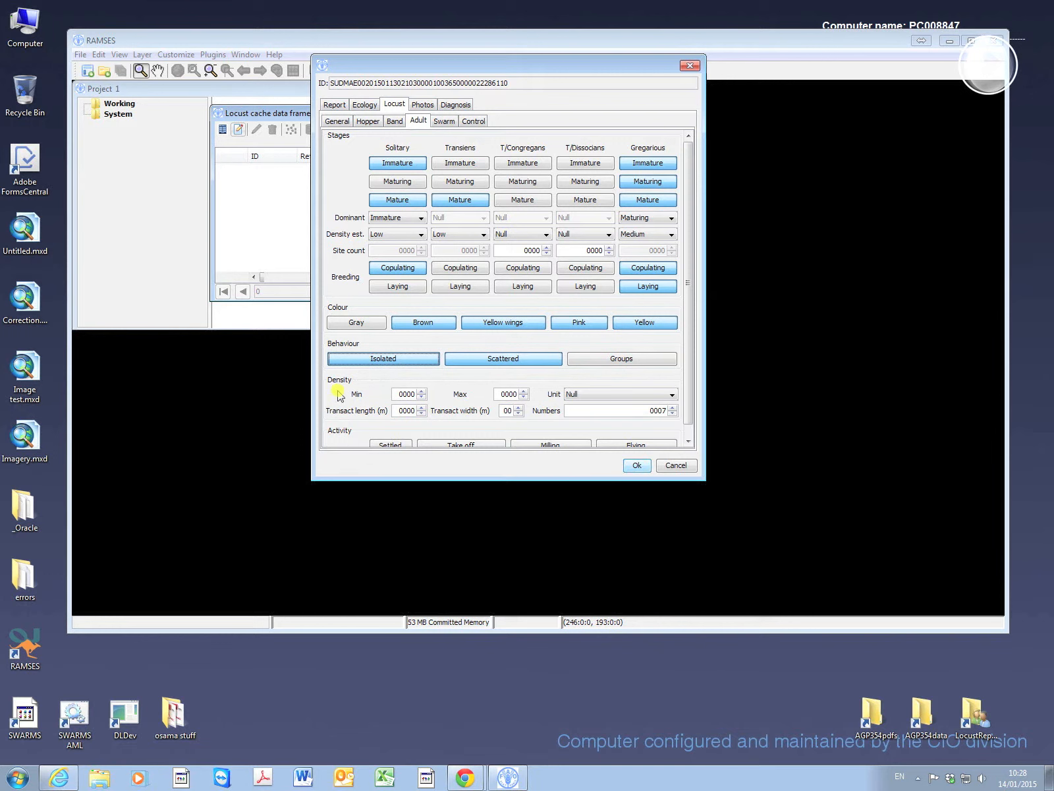
# Look through the available units for the adult density without choosing one.
pyautogui.scroll(-2, 336, 396)
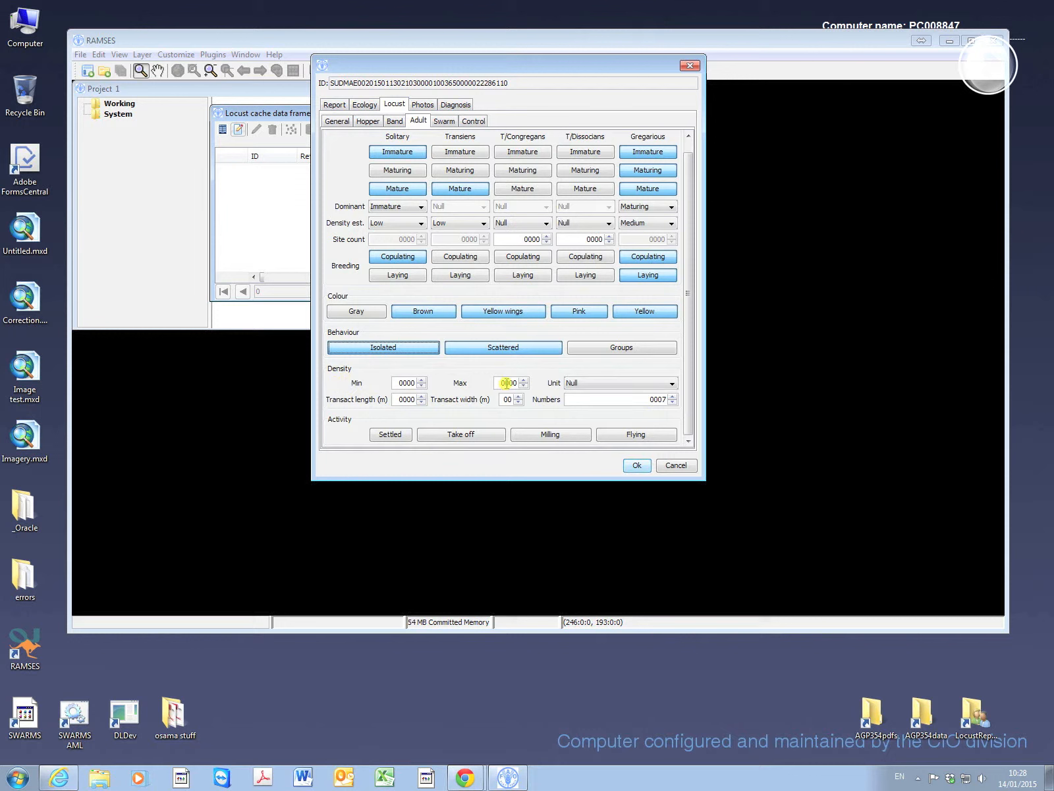
pyautogui.click(587, 384)
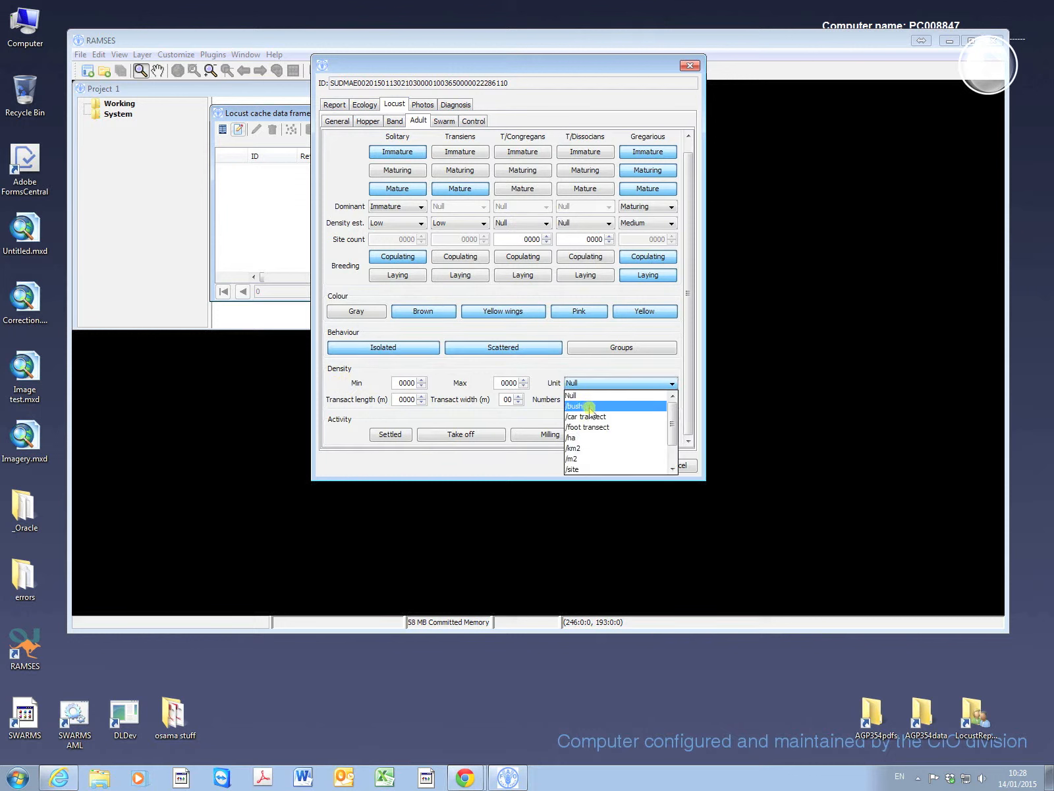
pyautogui.scroll(-3, 669, 465)
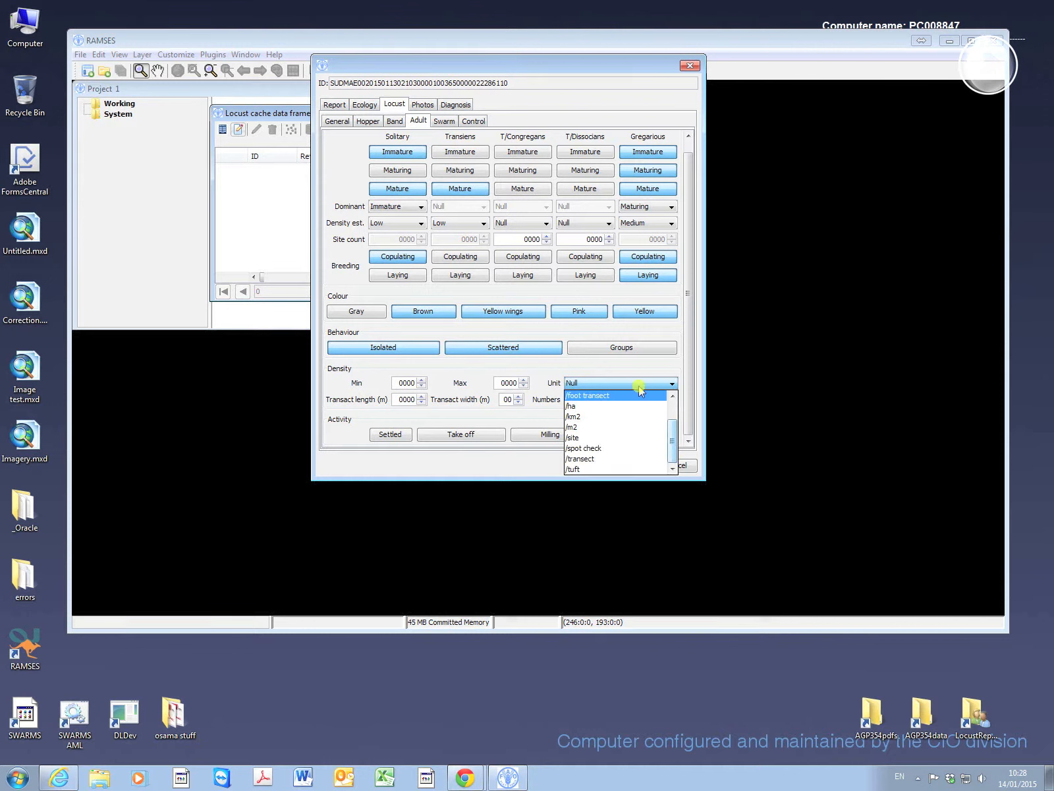
pyautogui.click(625, 372)
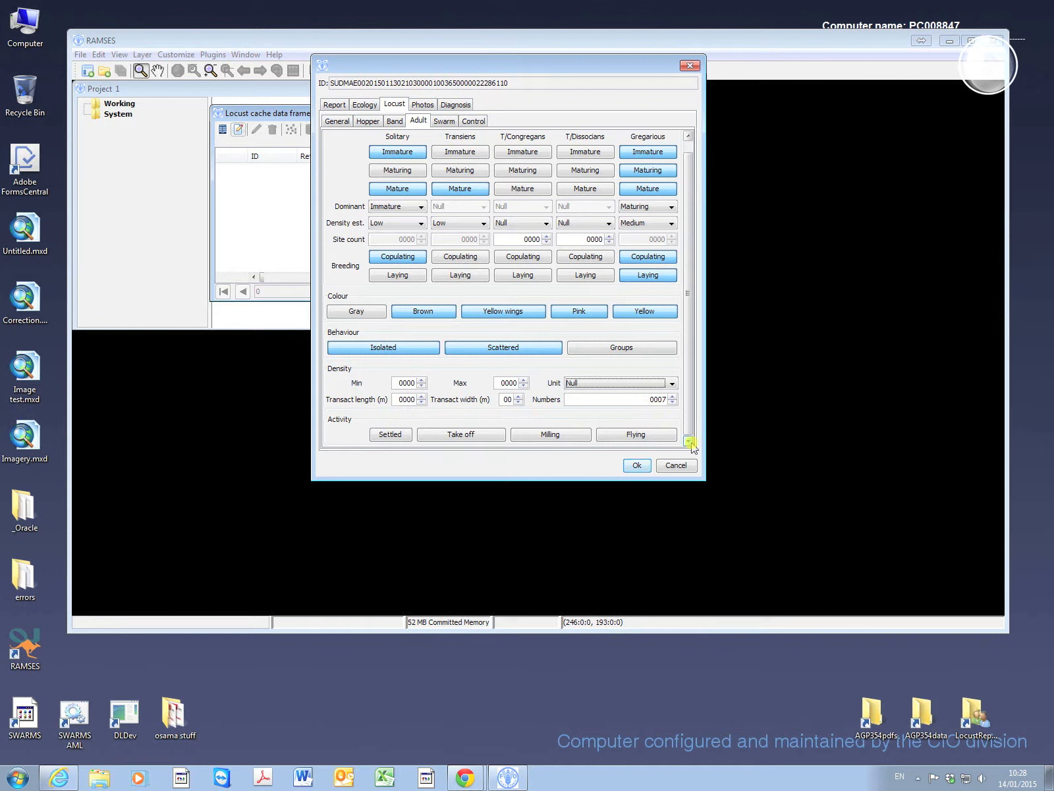
# Reset the Numbers value in the adult density details to 0.
pyautogui.click(658, 432)
pyautogui.click(659, 399)
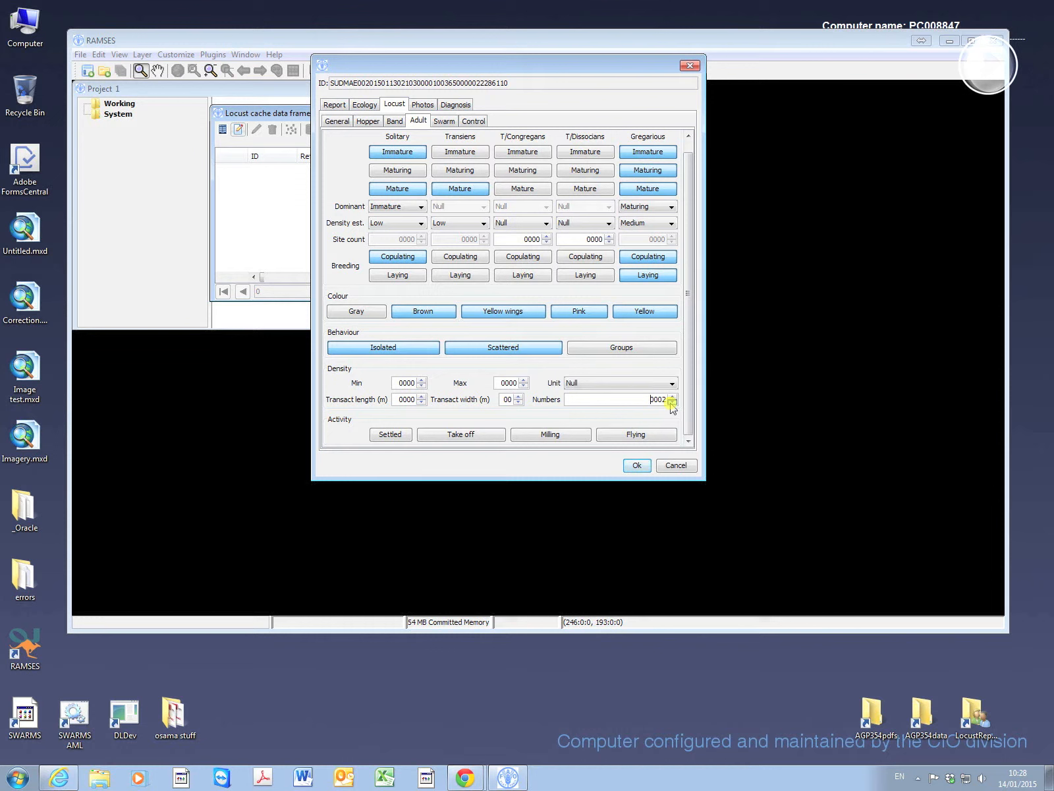
pyautogui.click(672, 403)
pyautogui.write('0')
# Try the different adult activity options and leave Milling marked as the activity.
pyautogui.click(461, 436)
pyautogui.click(557, 440)
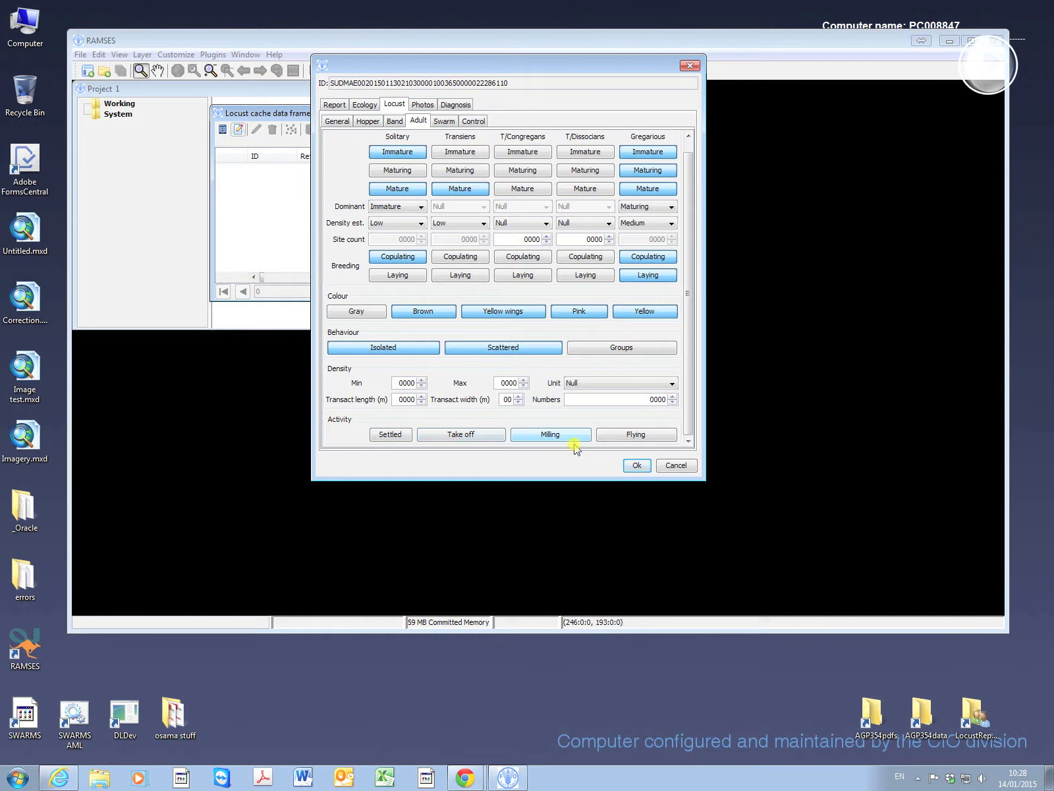
pyautogui.click(394, 436)
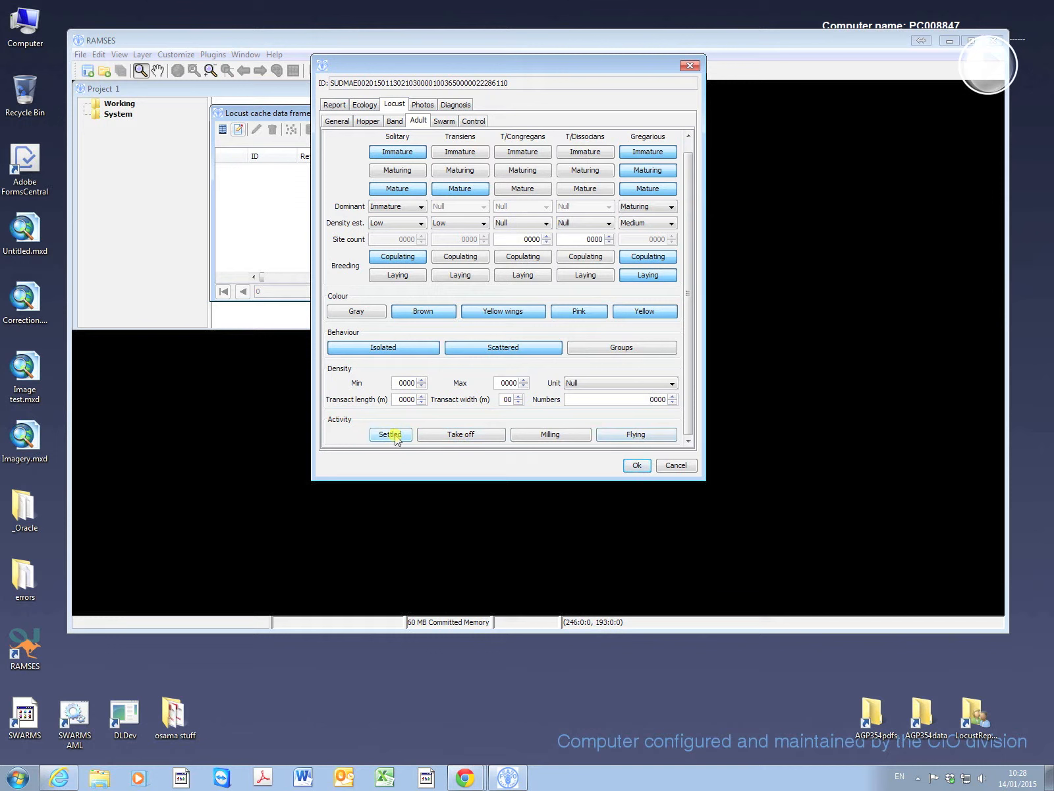
pyautogui.click(485, 437)
pyautogui.click(554, 439)
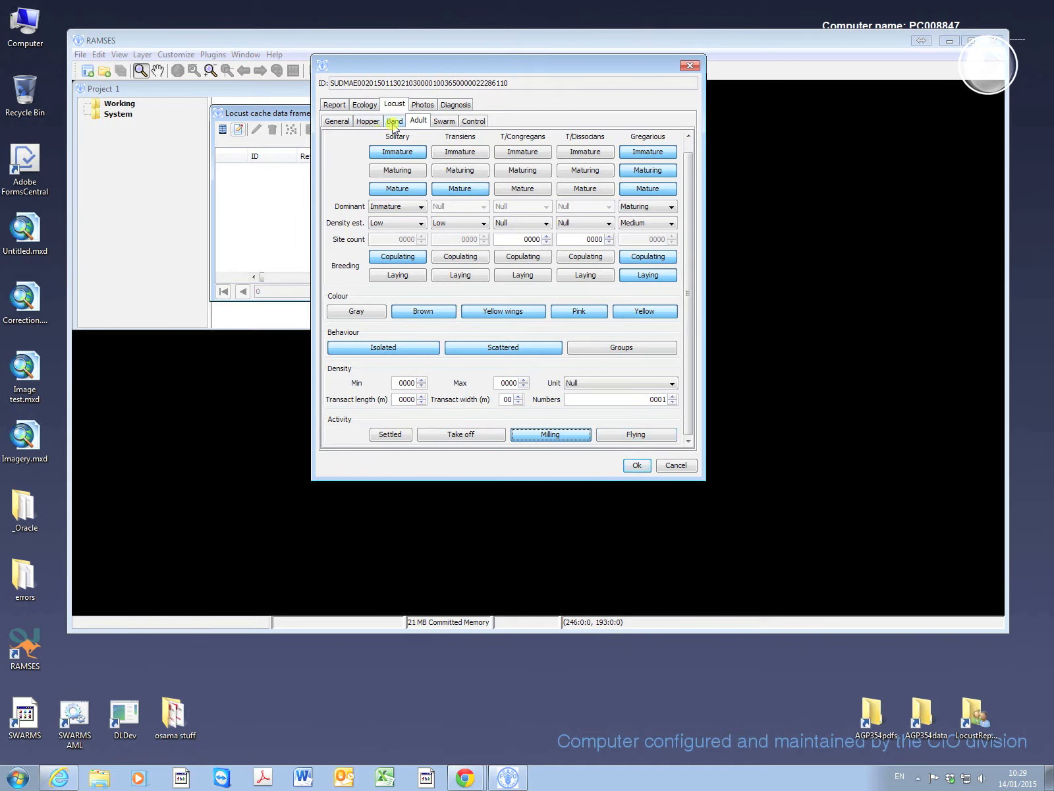
# In the swarm details, mark the stages Immature and Maturing, leave Mature unmarked, and set the dominant stage to Immature.
pyautogui.click(444, 121)
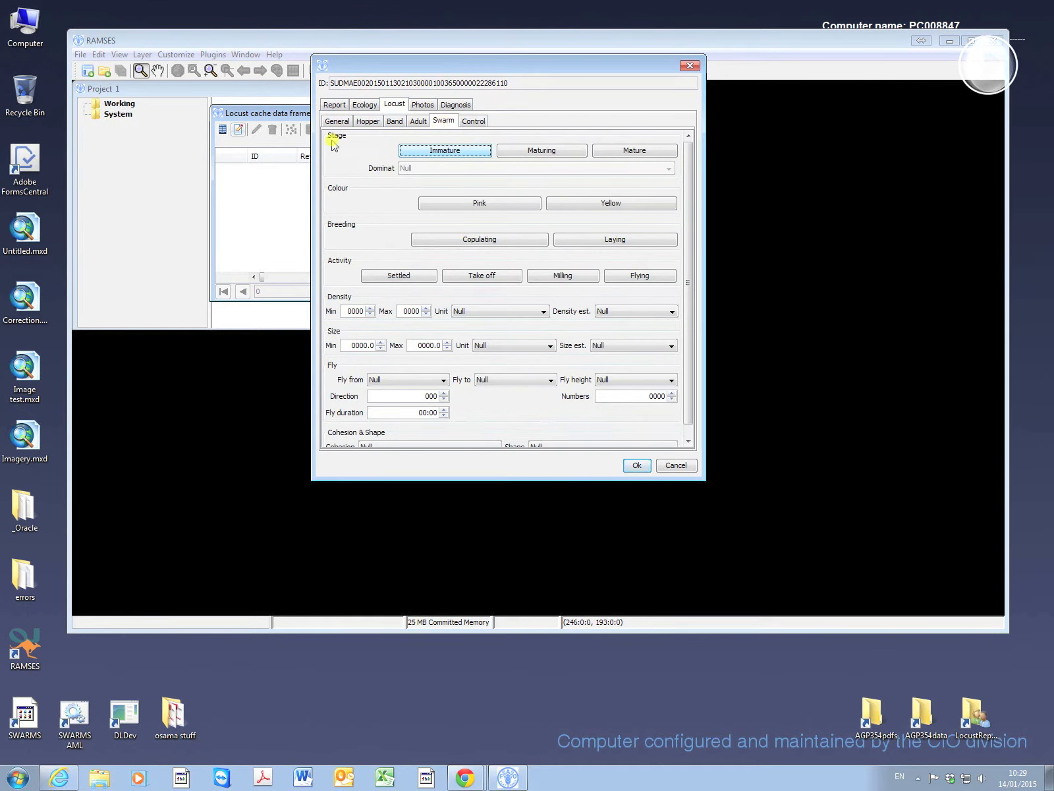
pyautogui.click(458, 151)
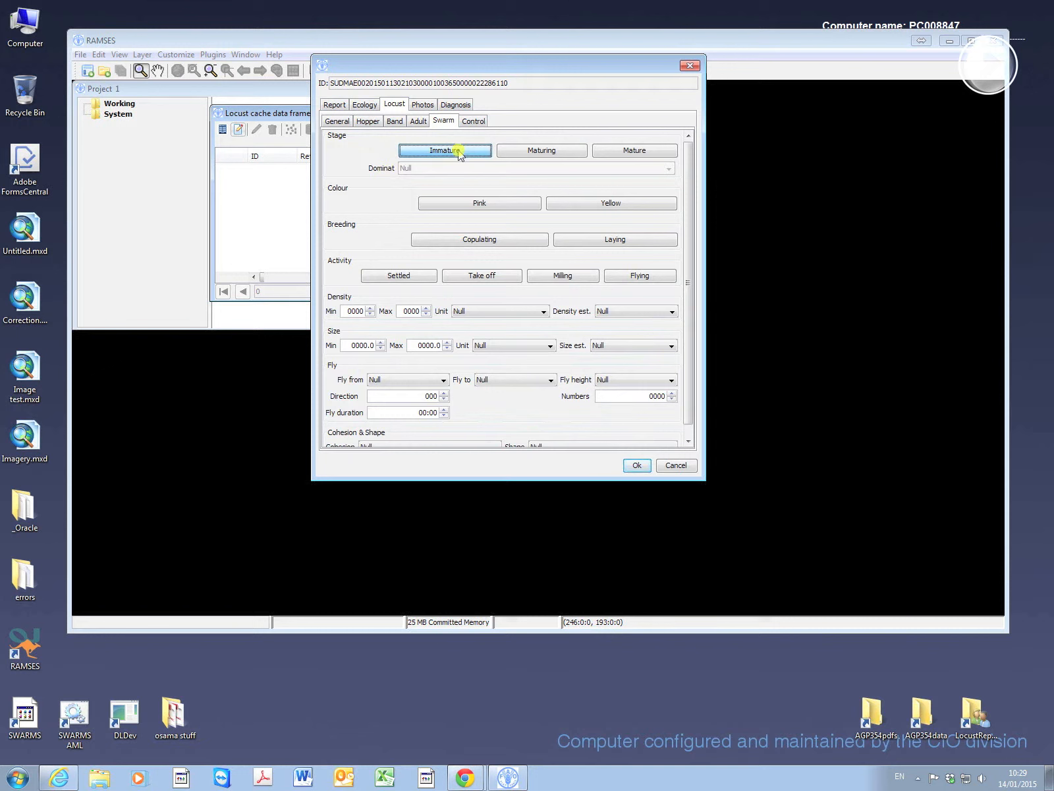
pyautogui.click(530, 151)
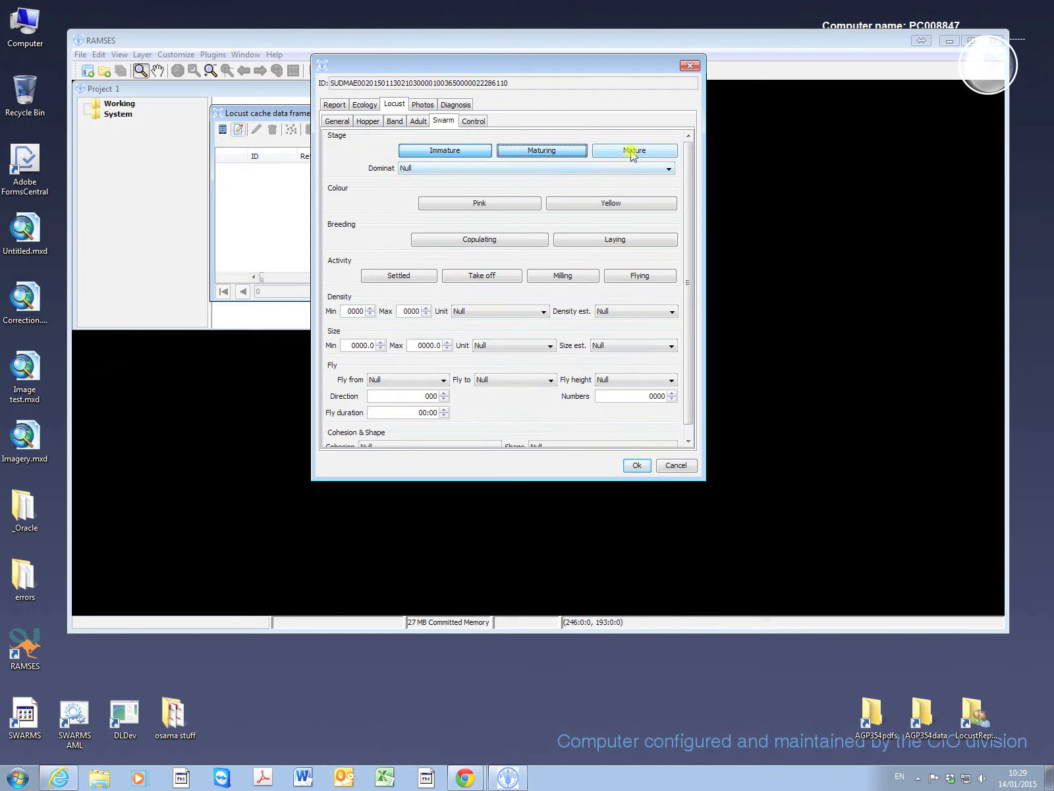
pyautogui.click(631, 151)
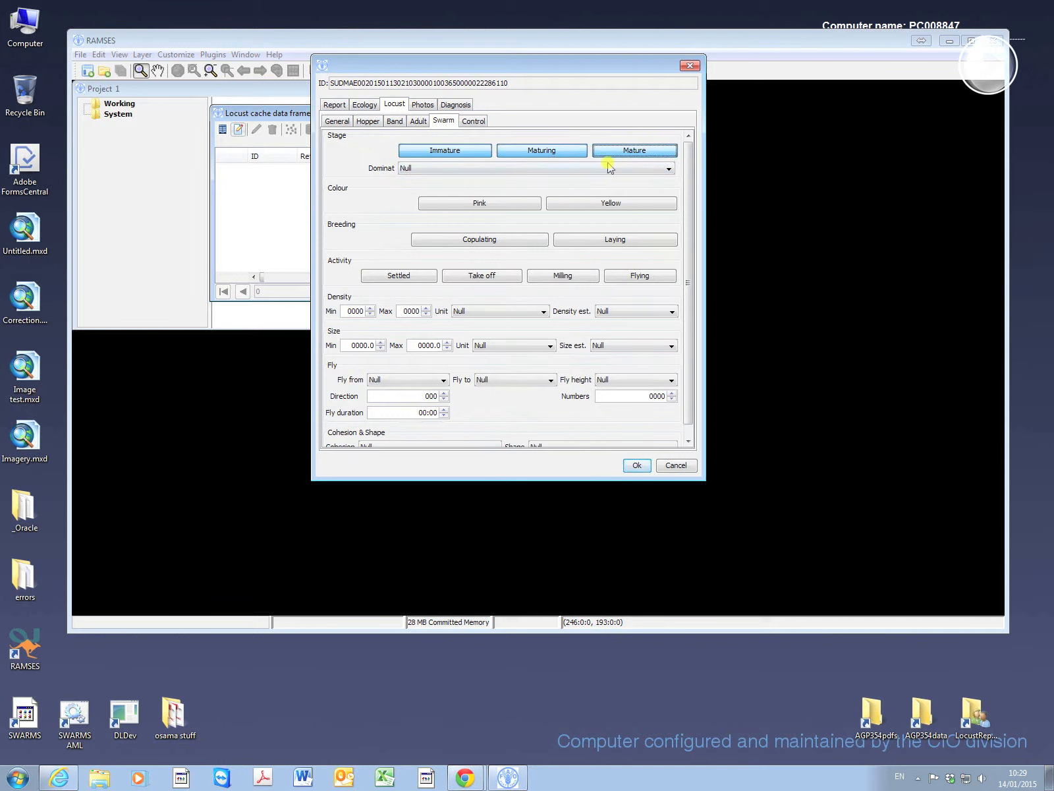
pyautogui.click(616, 151)
pyautogui.click(529, 151)
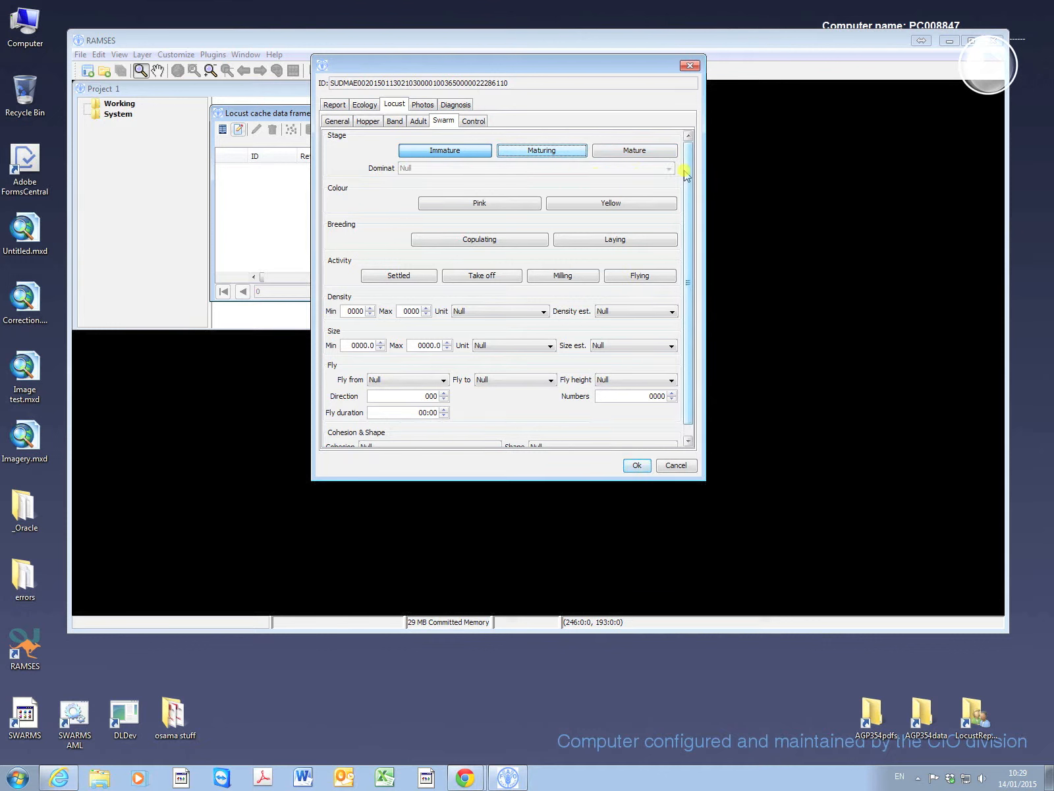
pyautogui.click(546, 150)
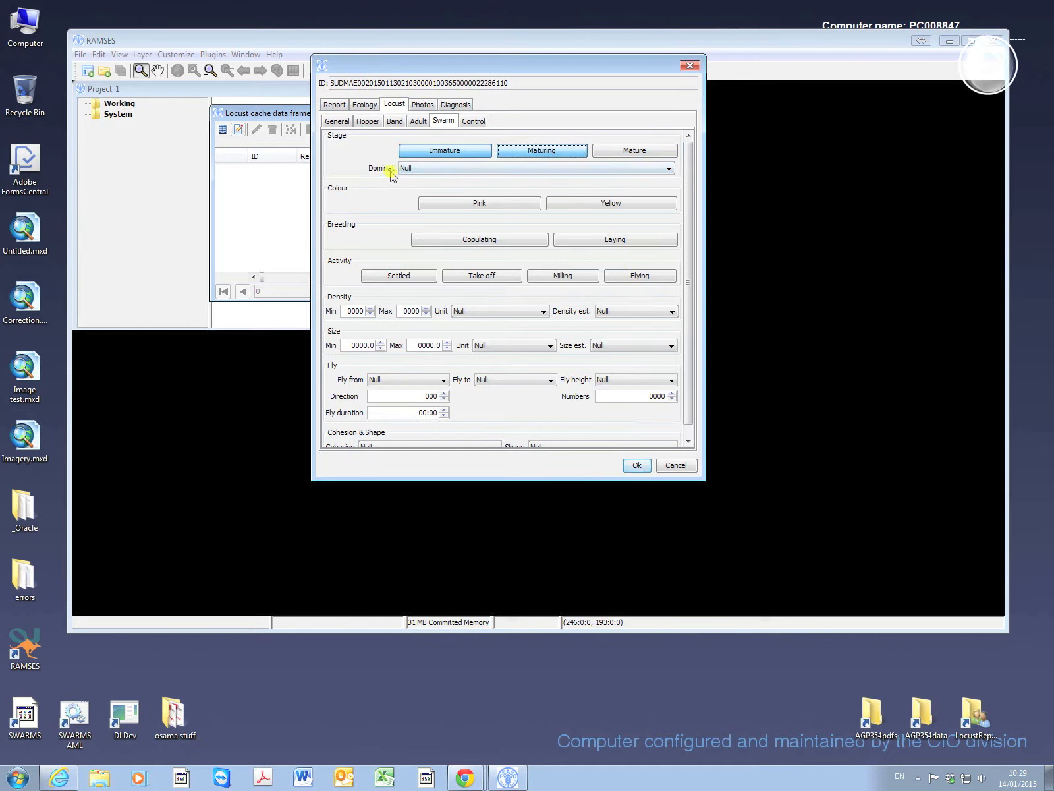
pyautogui.click(667, 170)
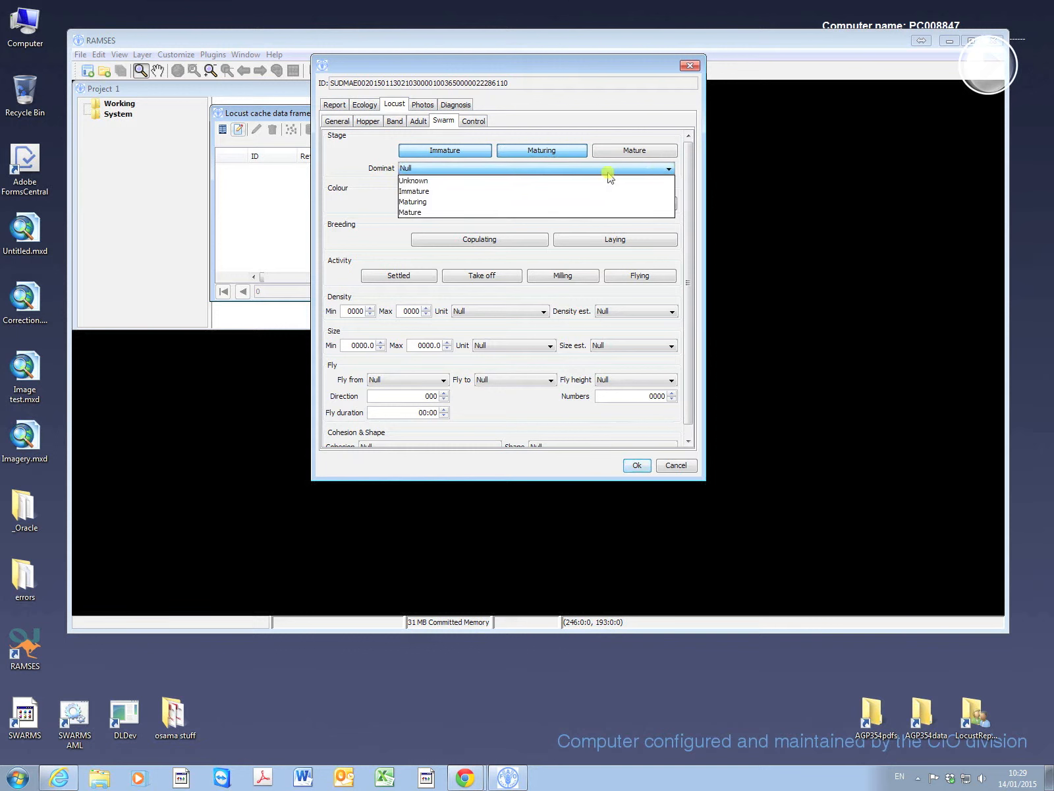
pyautogui.click(422, 191)
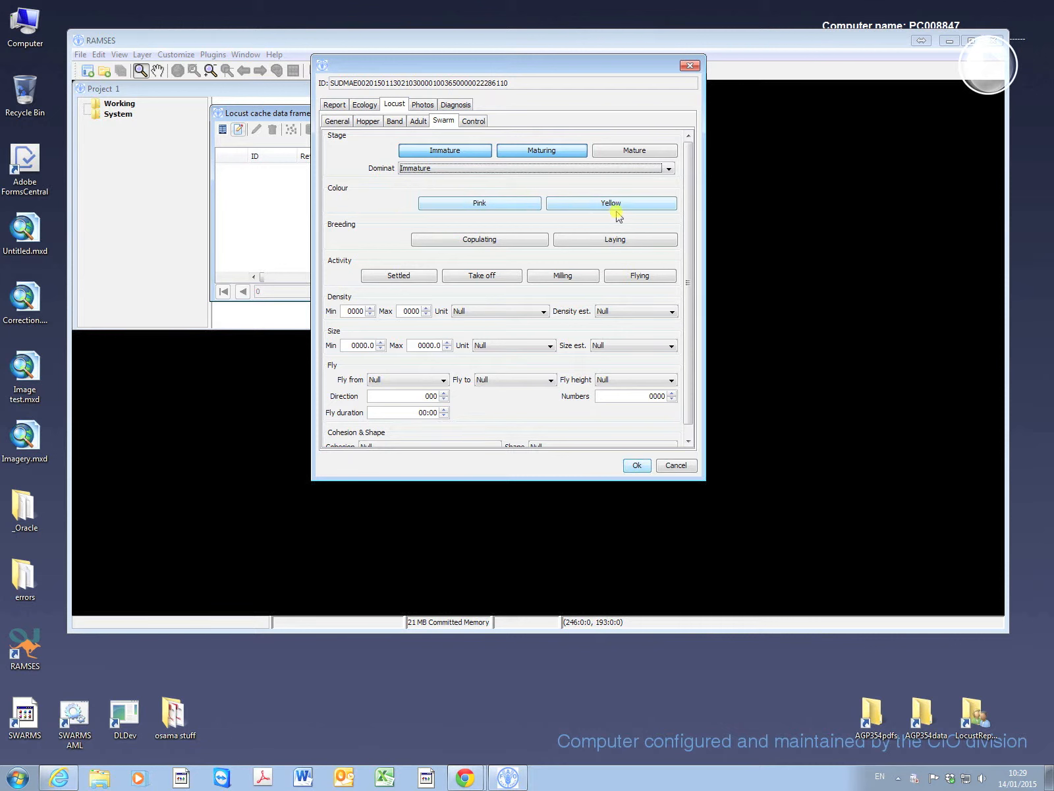
# Mark the swarm colours Pink and Yellow, and the swarm activities Settled and Milling.
pyautogui.click(496, 205)
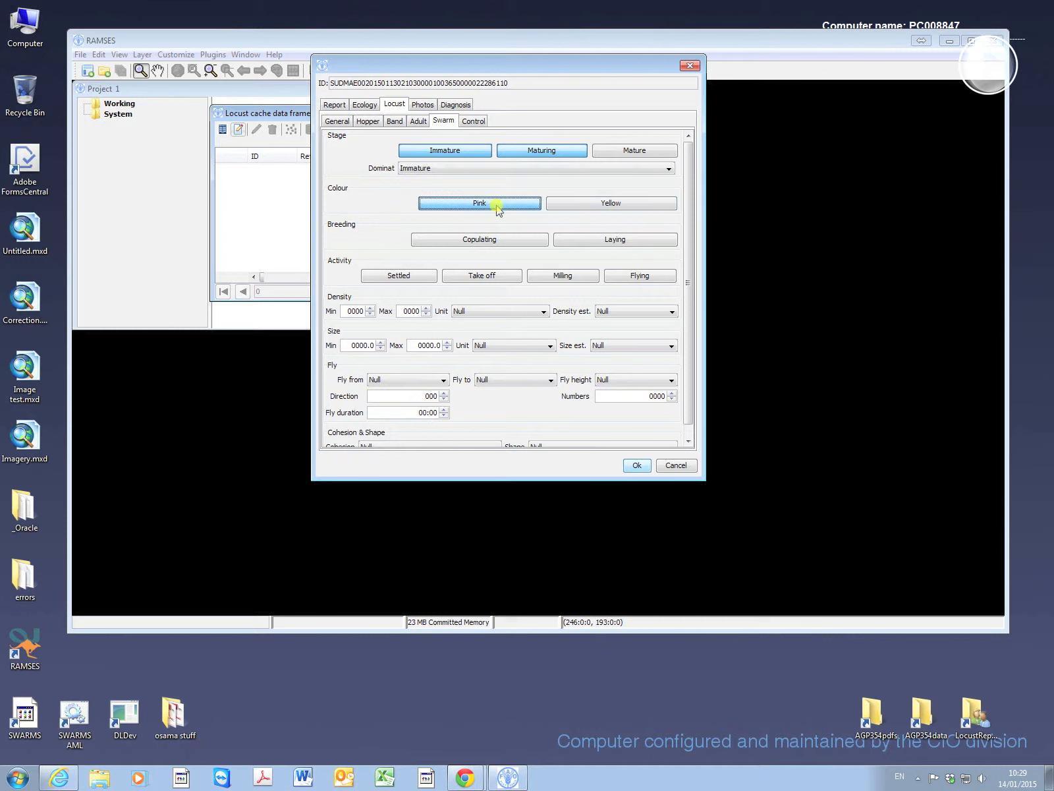
pyautogui.click(592, 208)
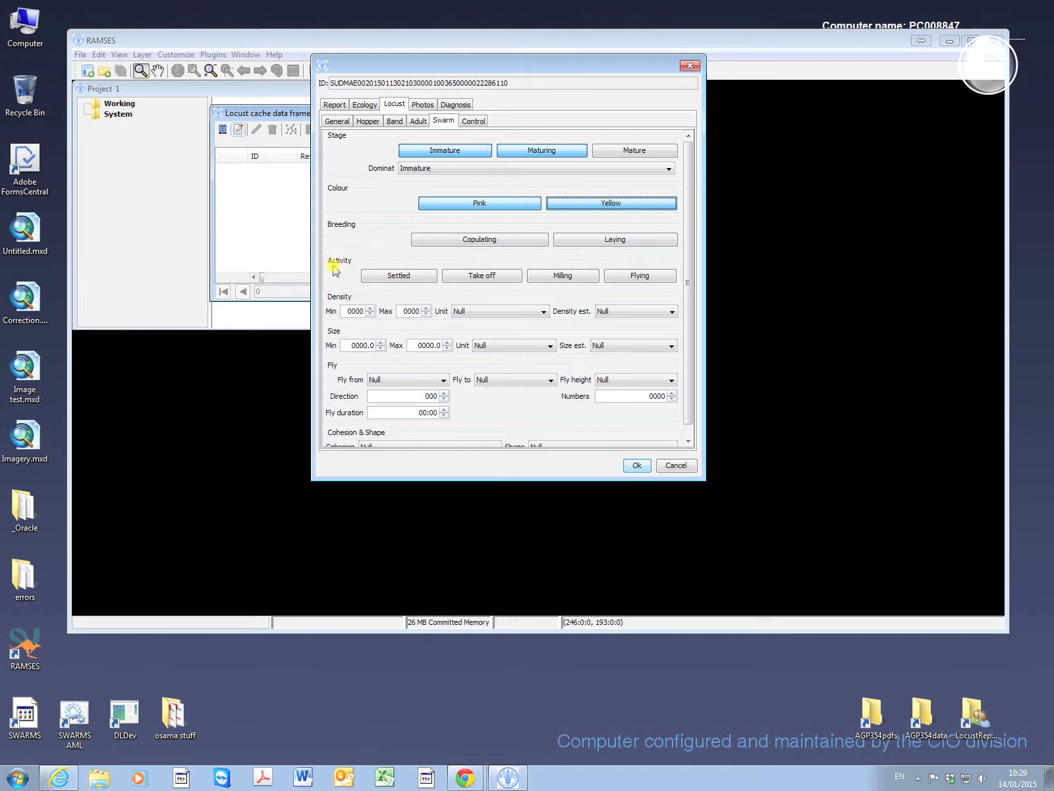
pyautogui.click(391, 280)
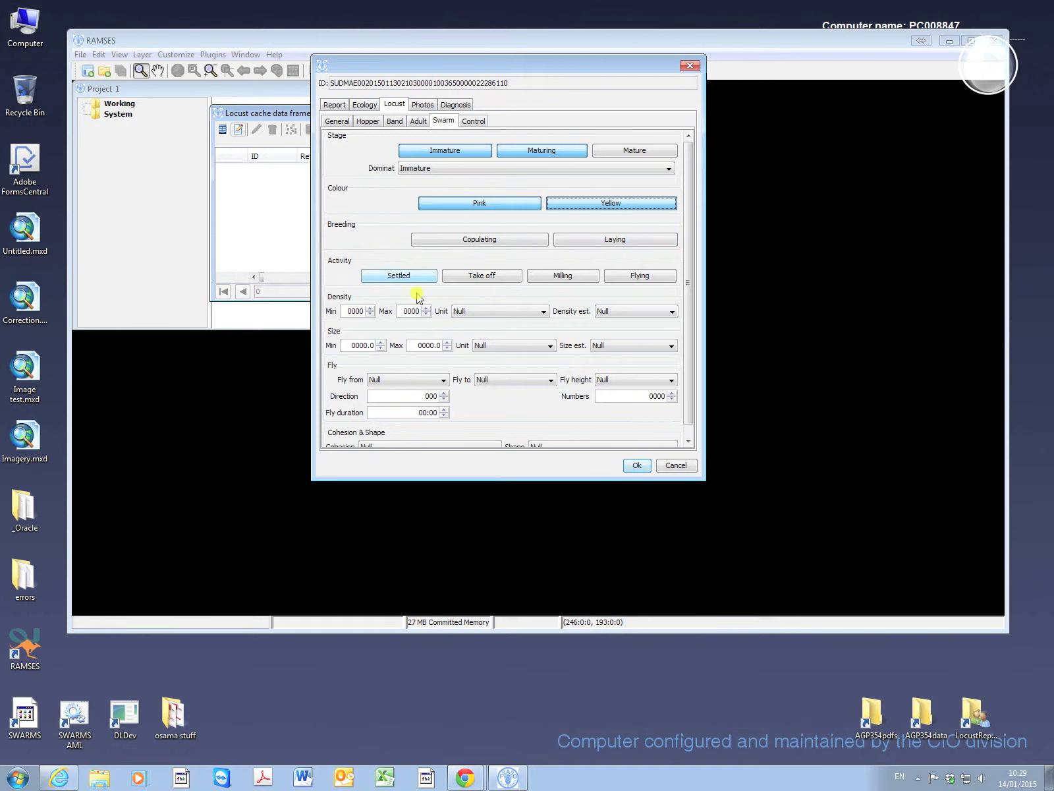
pyautogui.click(560, 279)
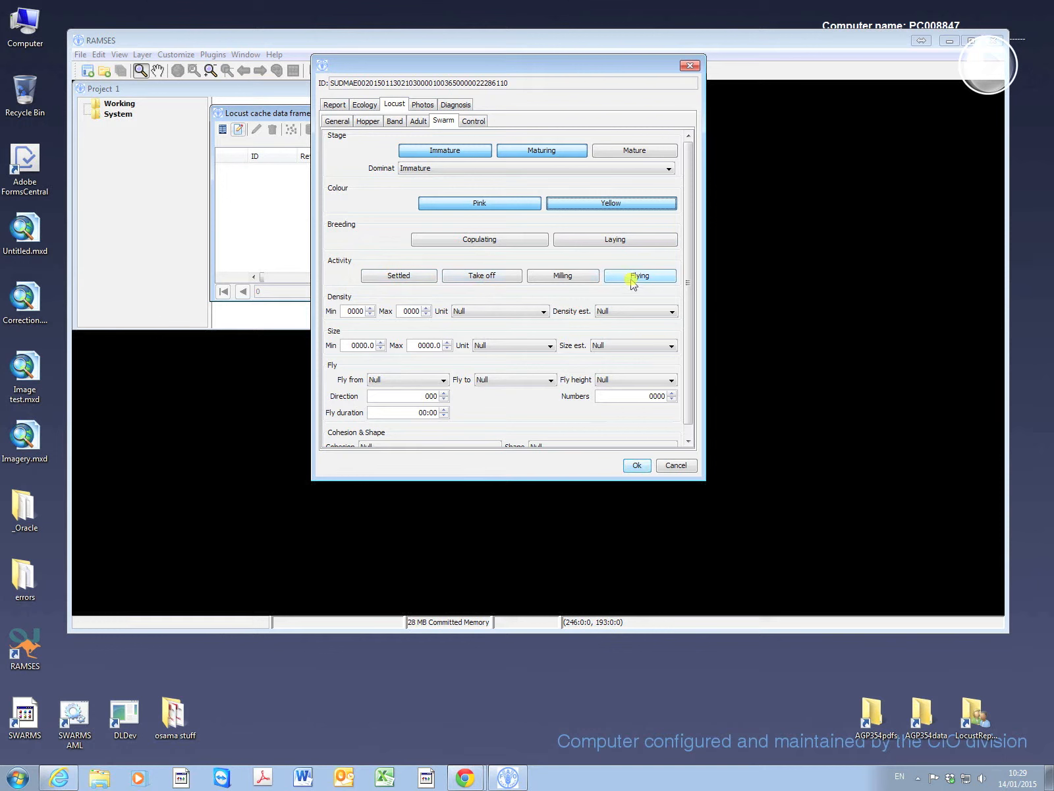
pyautogui.click(414, 280)
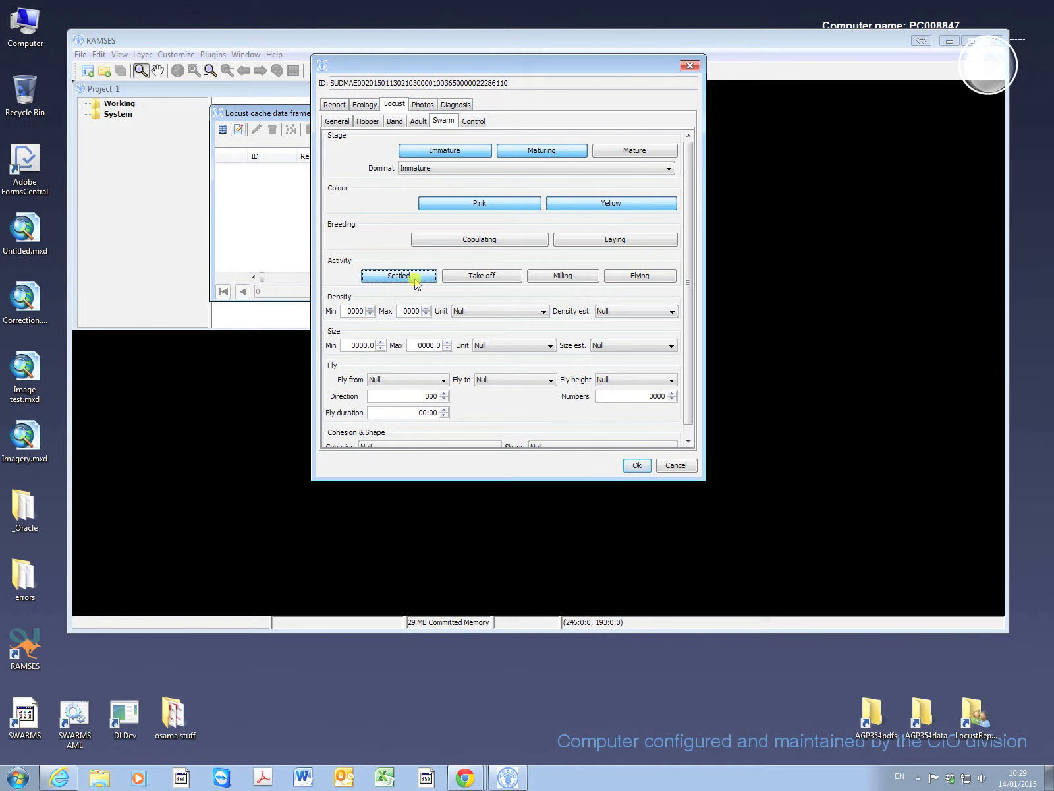
pyautogui.click(552, 280)
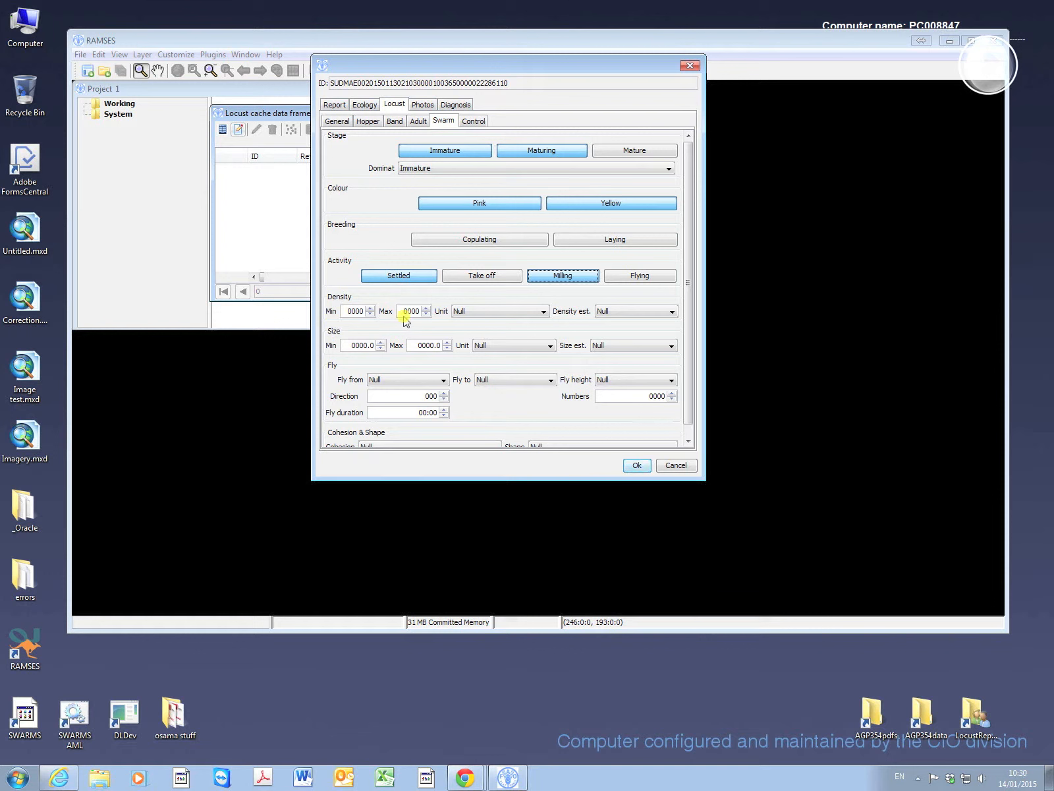
# Look through the swarm density units without choosing one, and set the density estimate to Low.
pyautogui.click(524, 312)
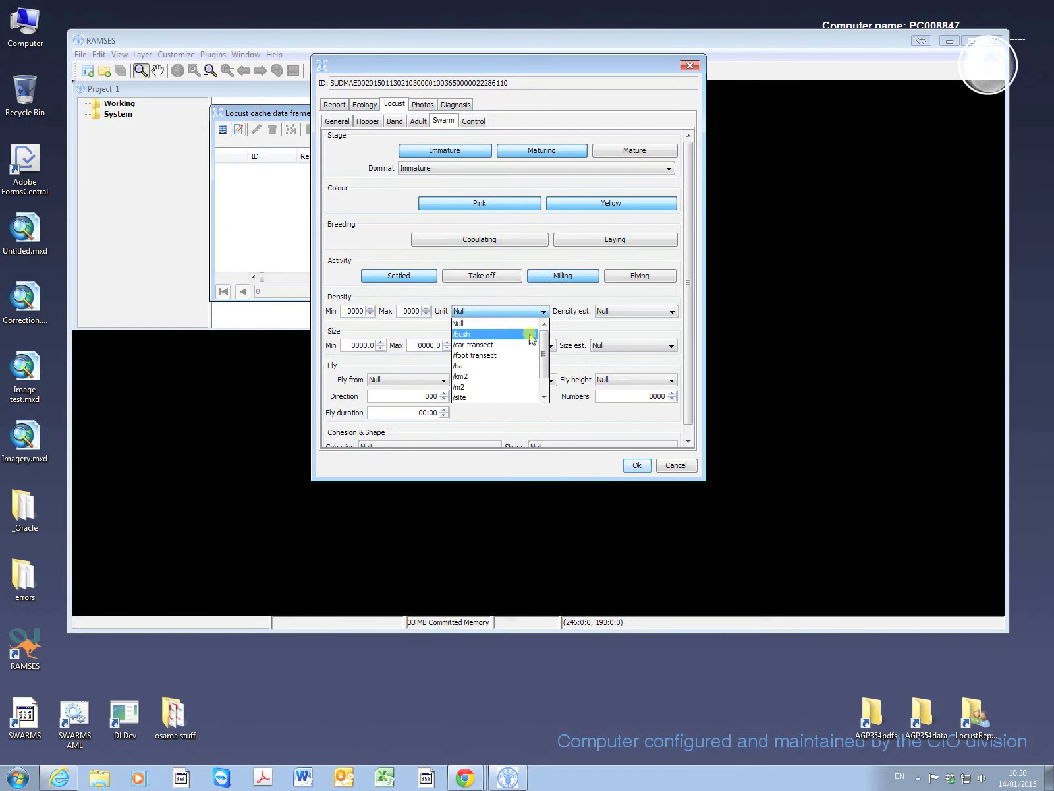
pyautogui.click(544, 396)
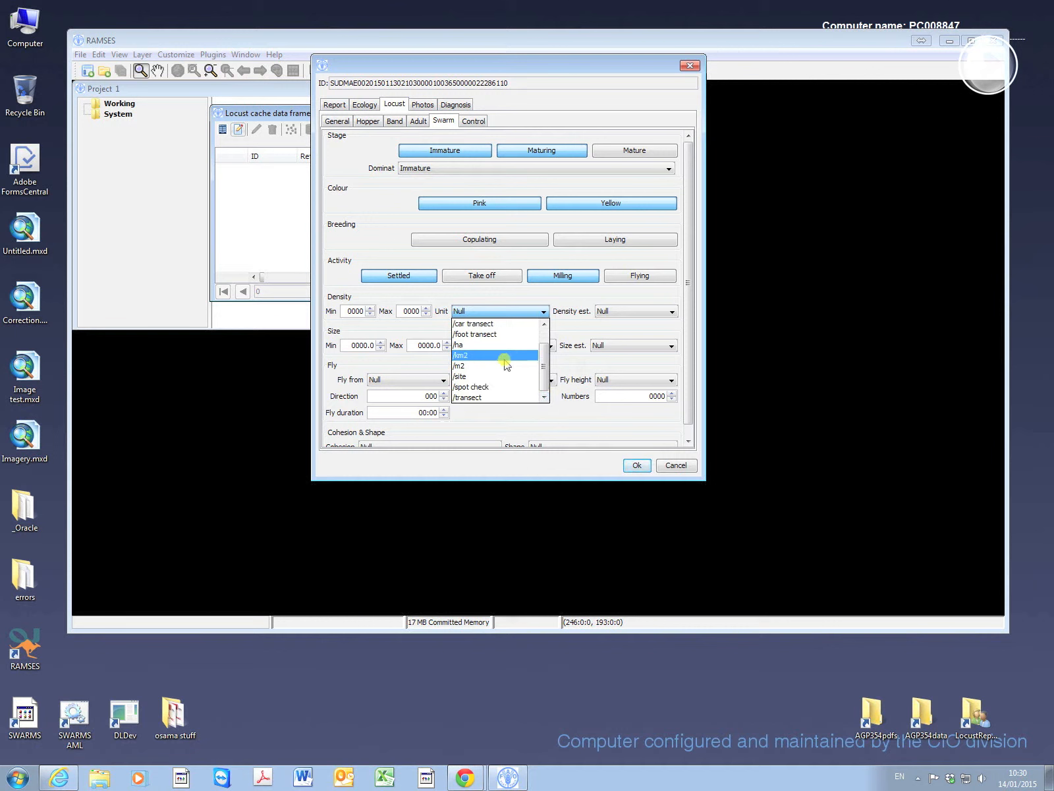
pyautogui.click(556, 326)
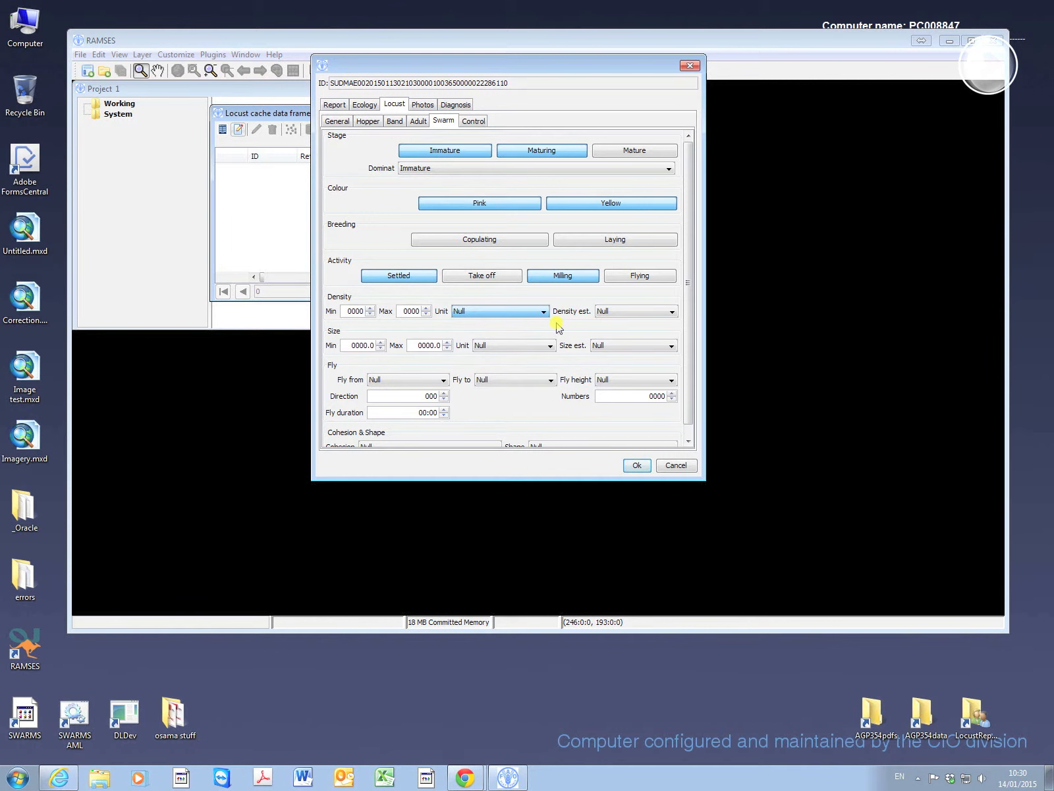
pyautogui.click(673, 313)
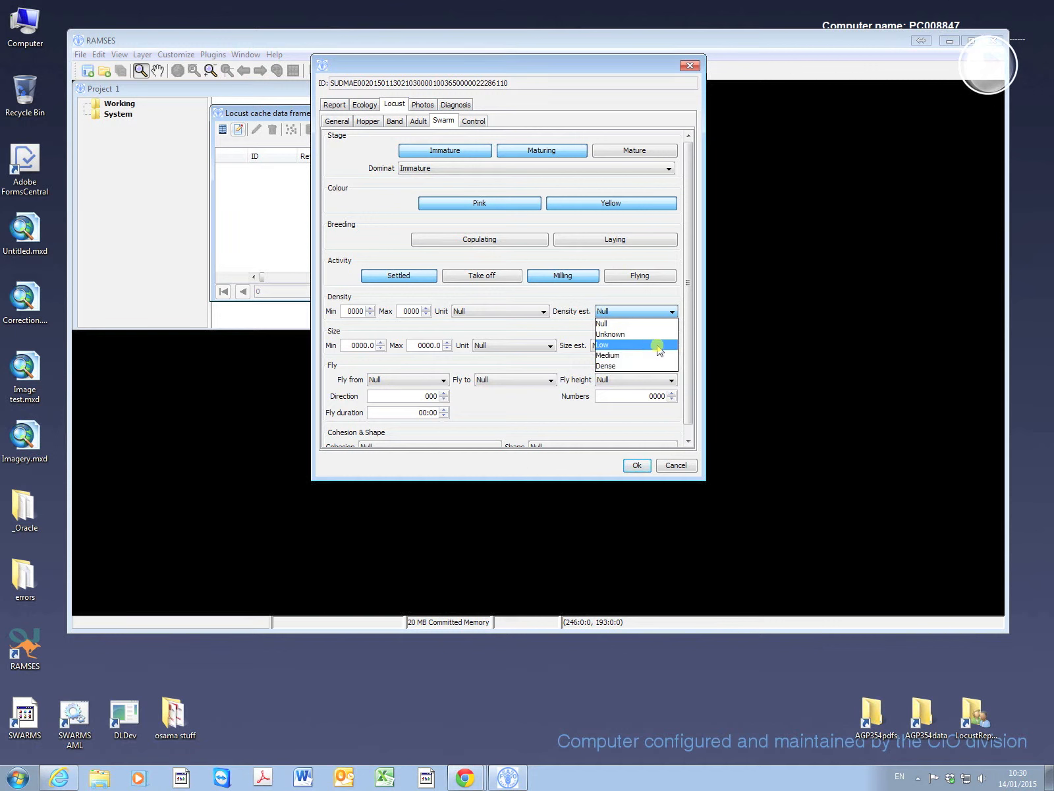
pyautogui.click(659, 347)
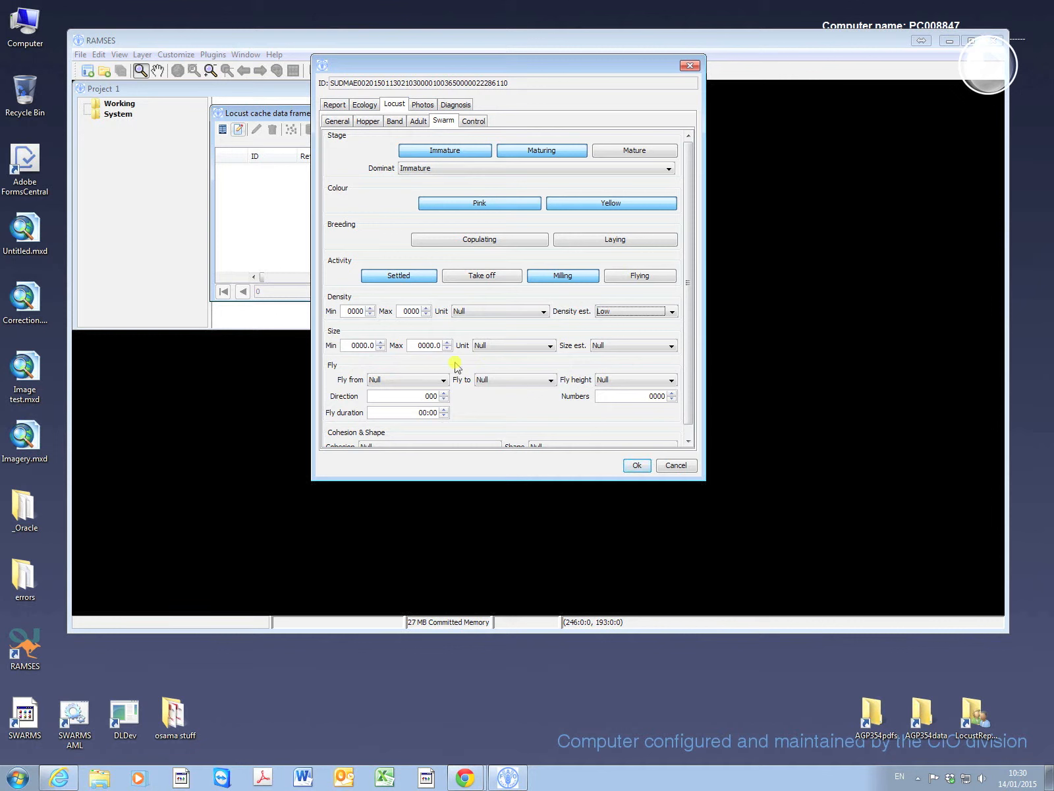
# Enter a maximum swarm size of 110.0 and try ha as the size unit before choosing km2.
pyautogui.click(615, 348)
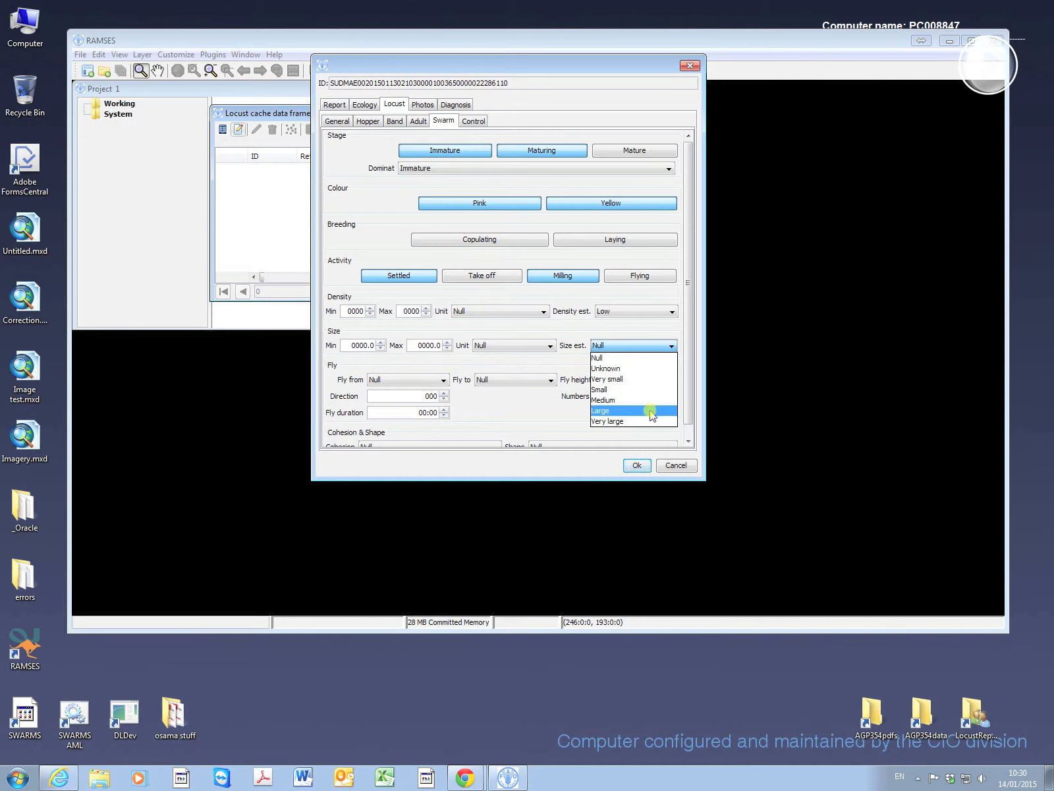
pyautogui.click(573, 359)
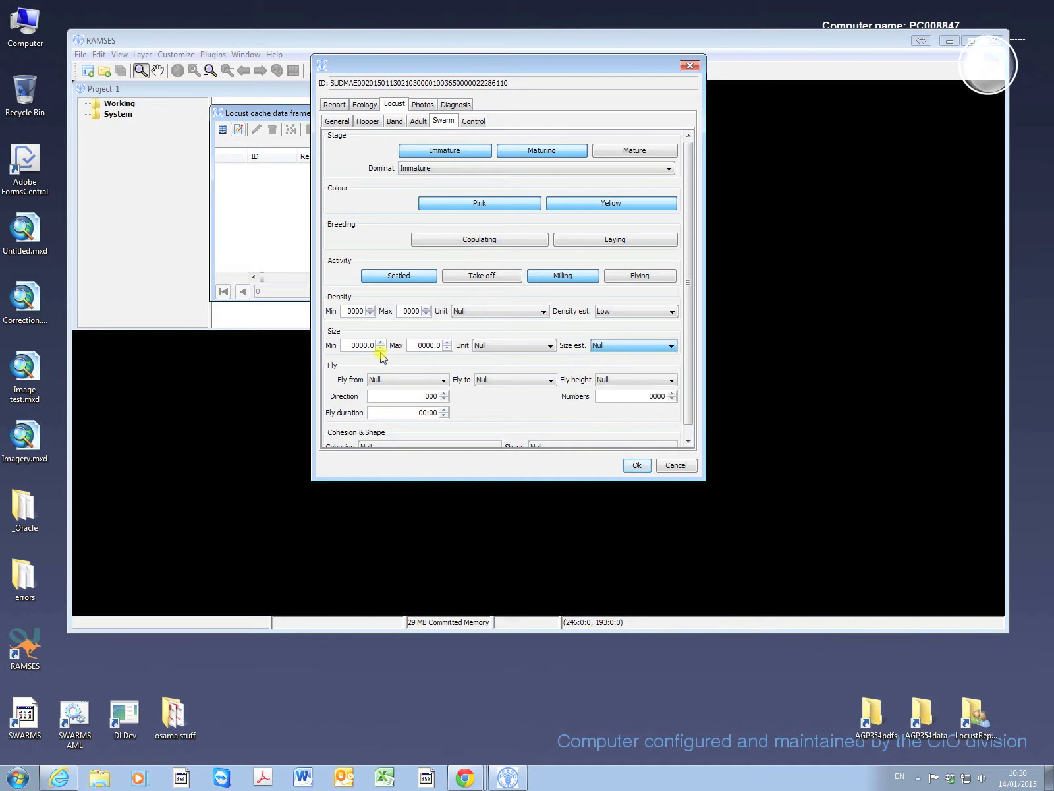
pyautogui.moveTo(350, 344); pyautogui.dragTo(375, 345)
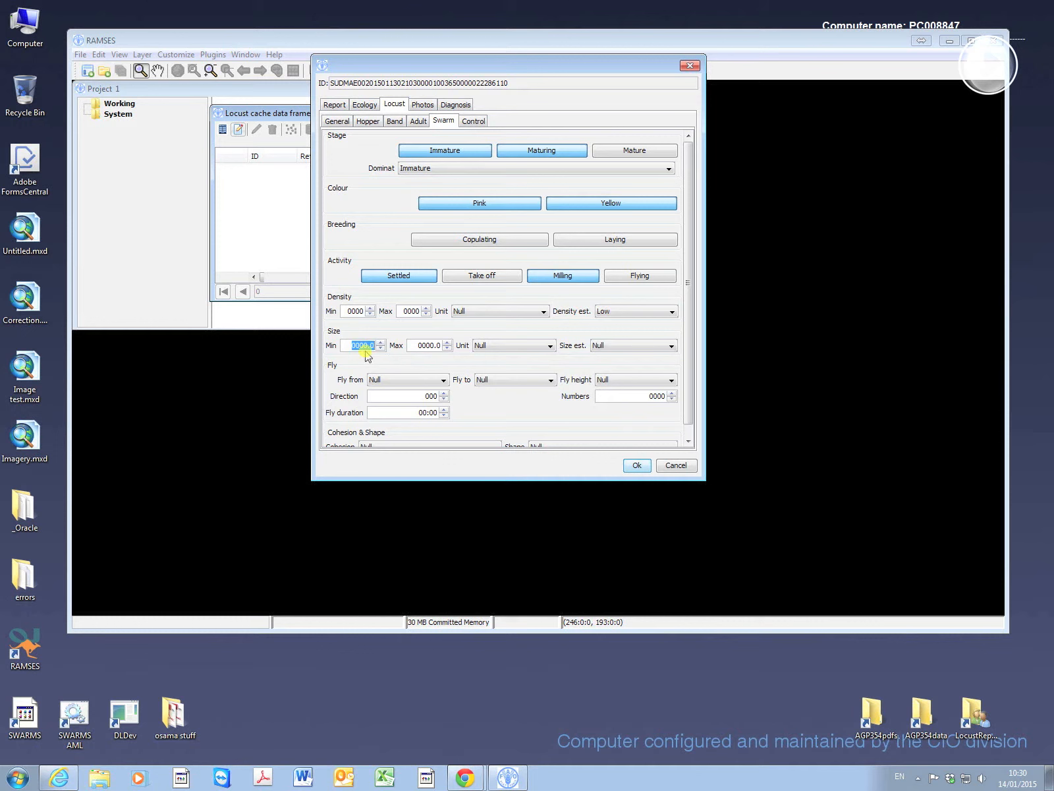
pyautogui.write('11')
pyautogui.click(447, 343)
pyautogui.click(542, 348)
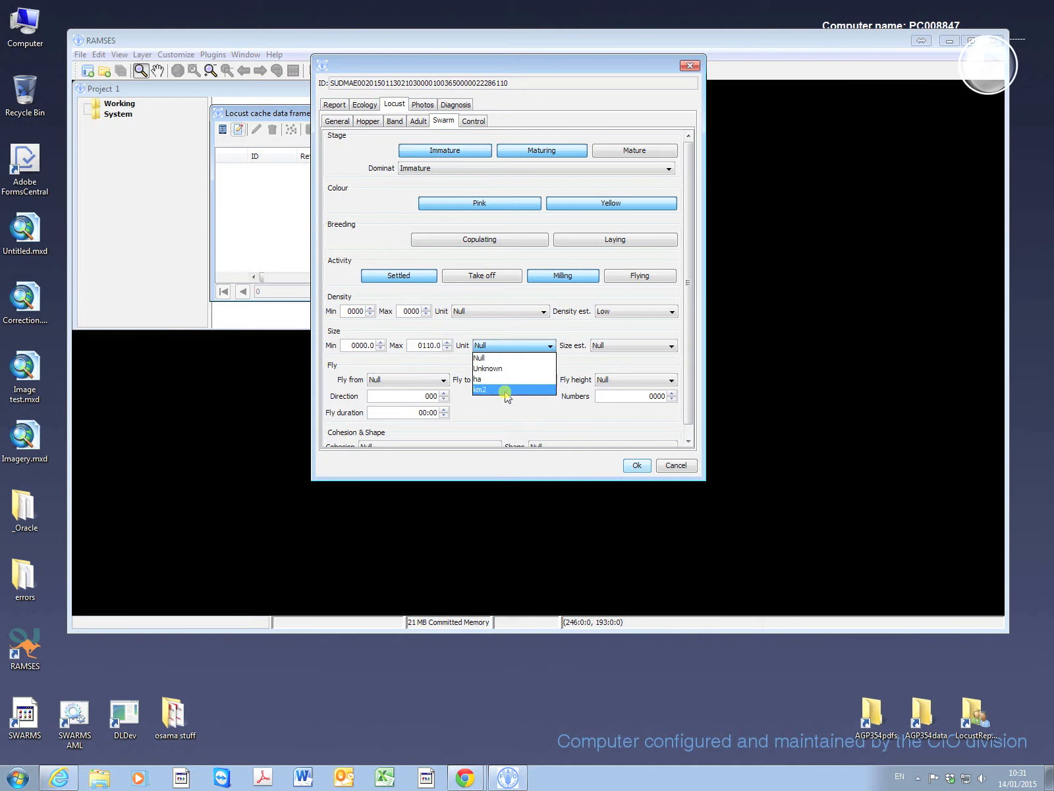
pyautogui.click(487, 381)
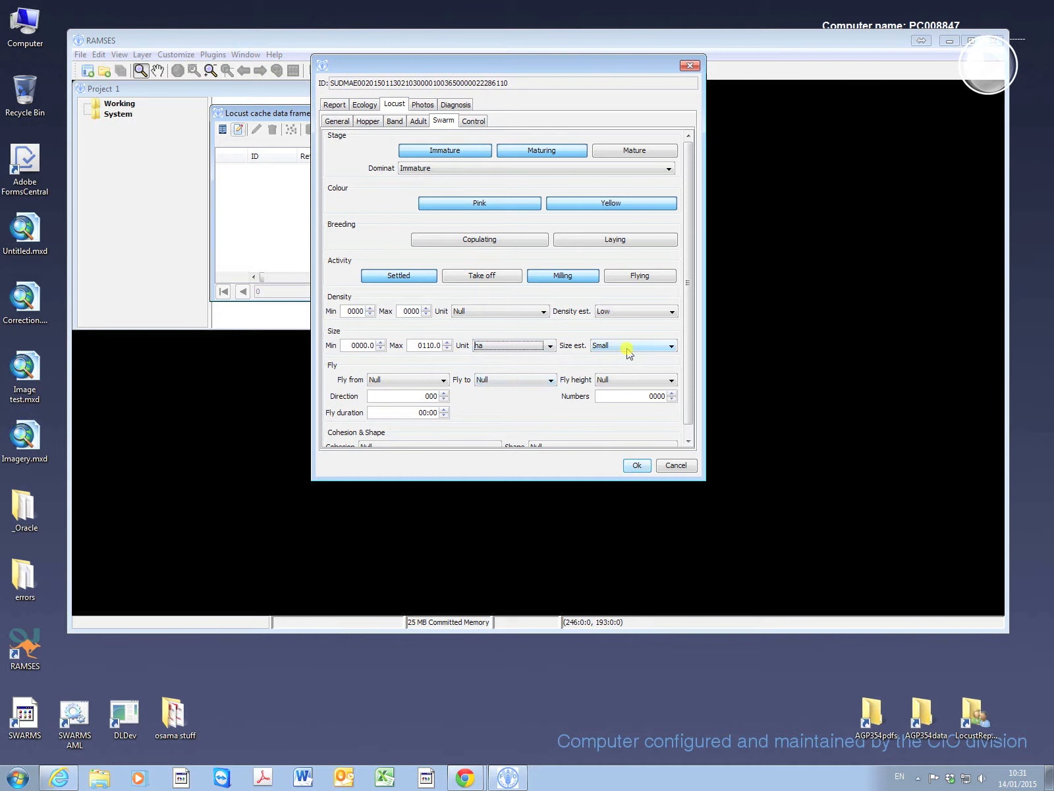
pyautogui.click(551, 346)
pyautogui.click(483, 390)
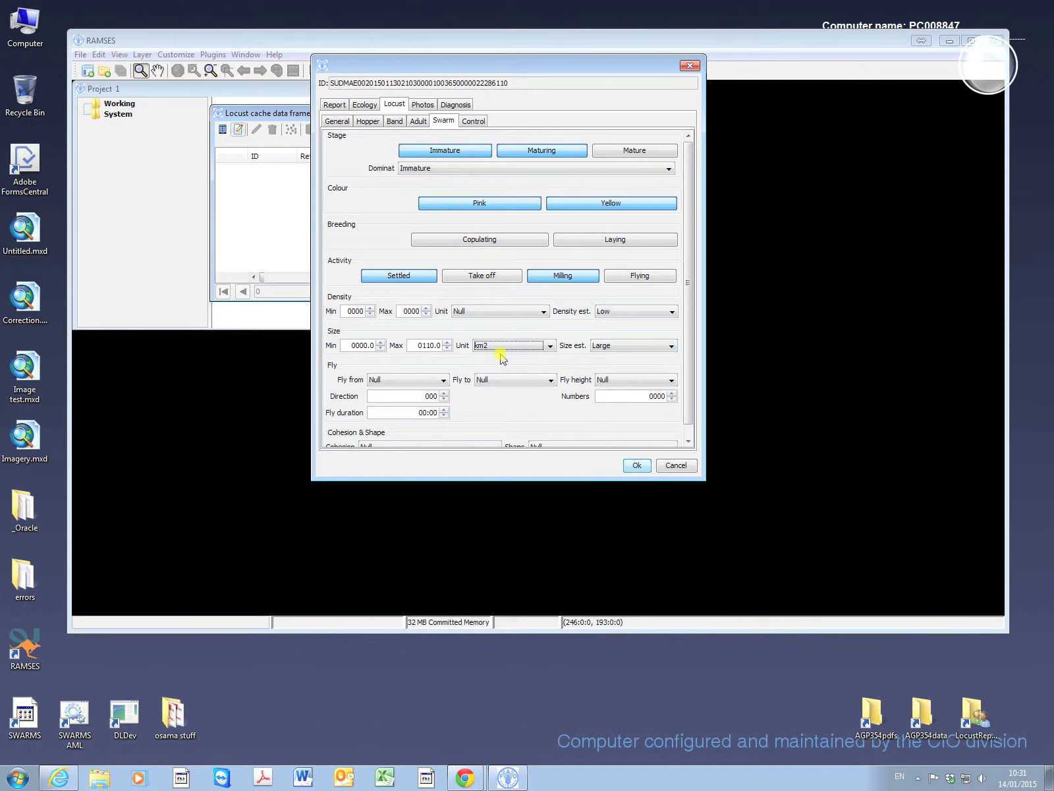
# Reset the swarm's maximum and minimum size to 0 and choose Small as the size estimate.
pyautogui.doubleClick(438, 345)
pyautogui.write('0')
pyautogui.moveTo(347, 347); pyautogui.dragTo(375, 347)
pyautogui.write('0')
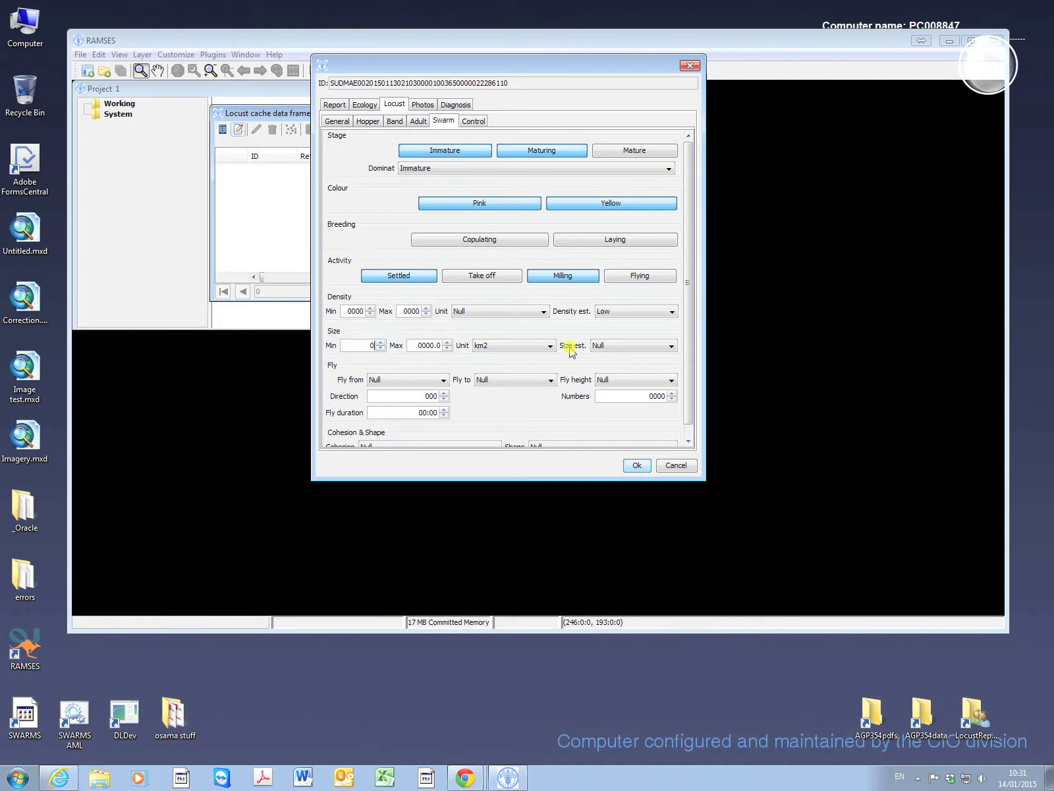
pyautogui.click(670, 346)
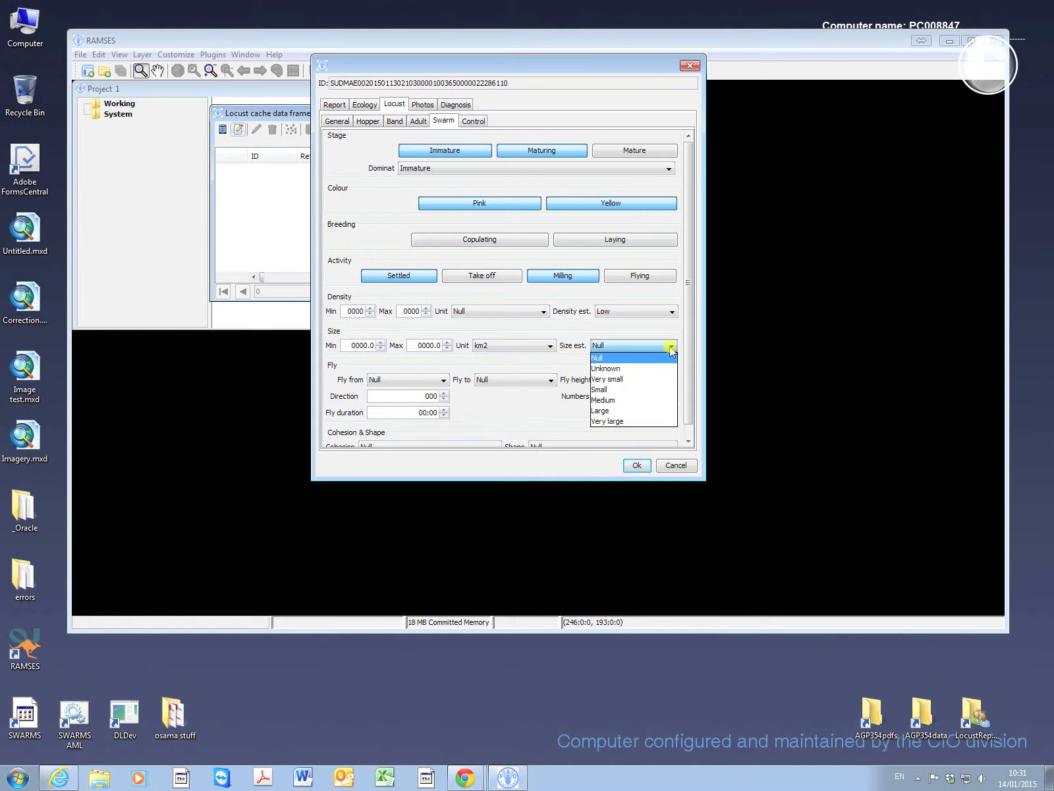
pyautogui.click(671, 390)
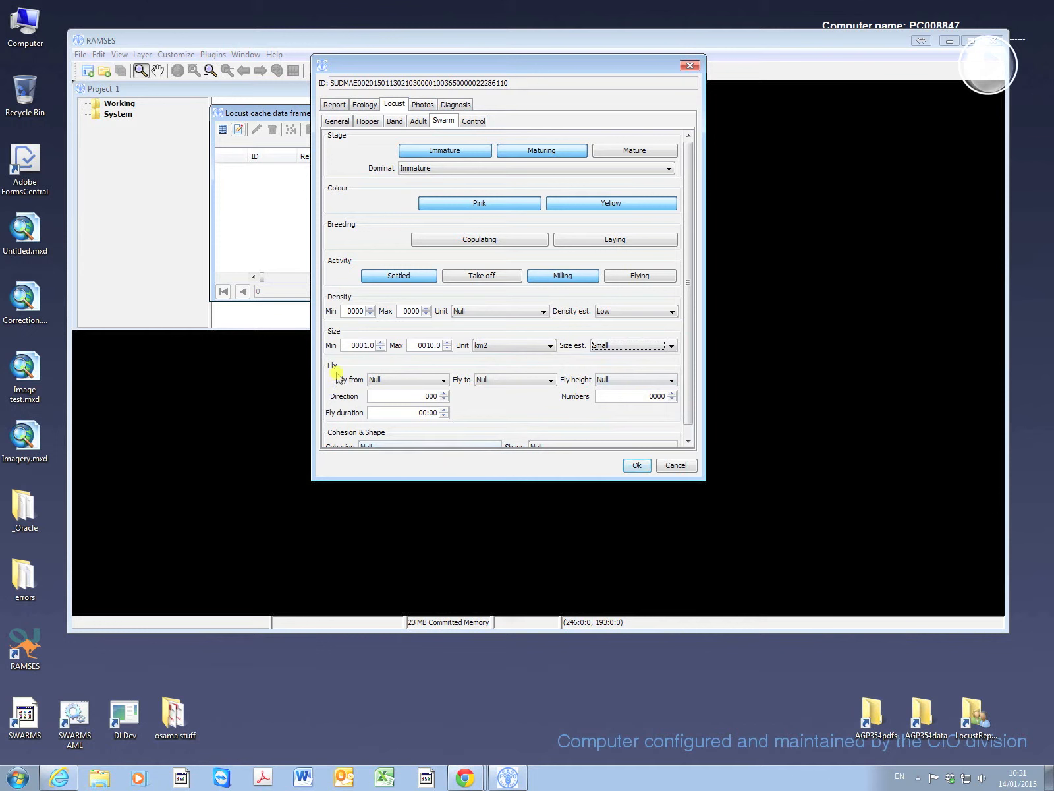
# Look through the available Fly from and Fly to directions for the swarm without choosing any.
pyautogui.click(432, 382)
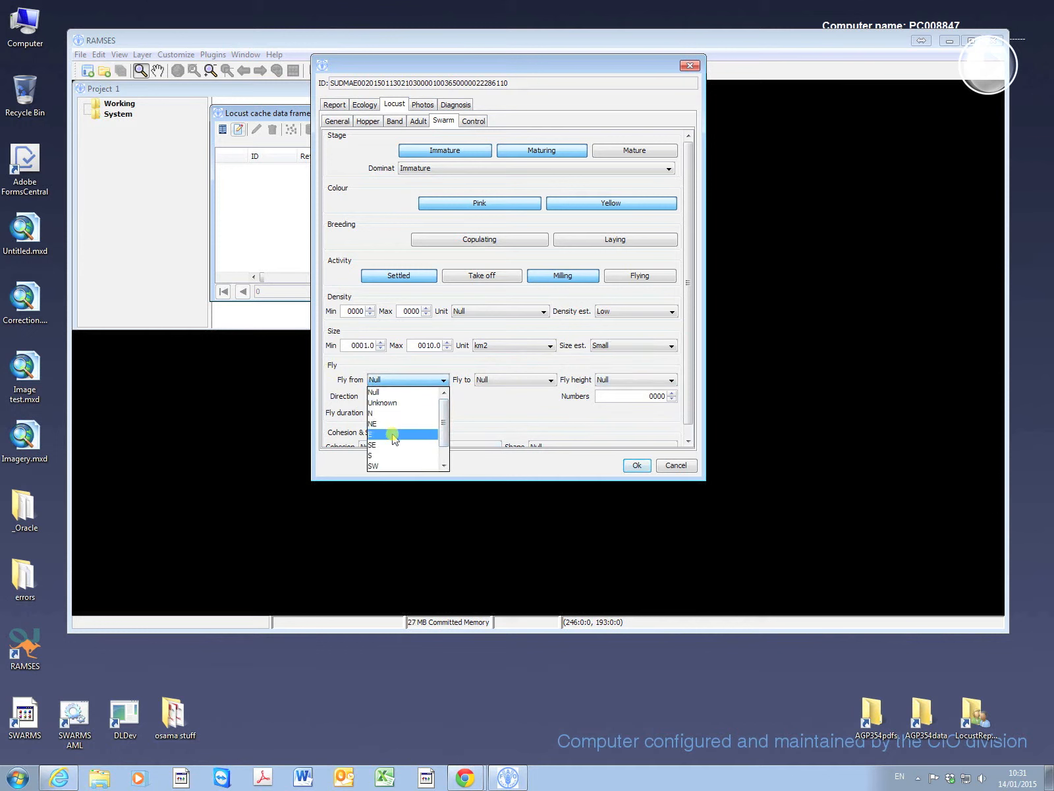
pyautogui.click(445, 467)
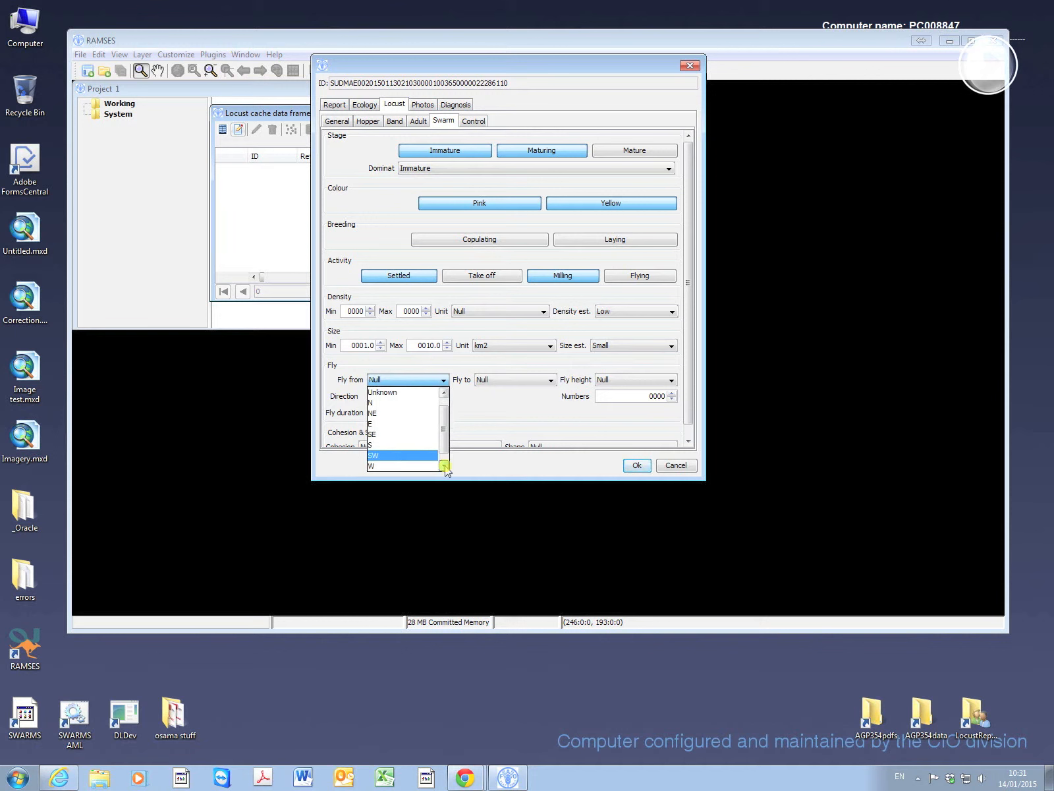
pyautogui.click(445, 467)
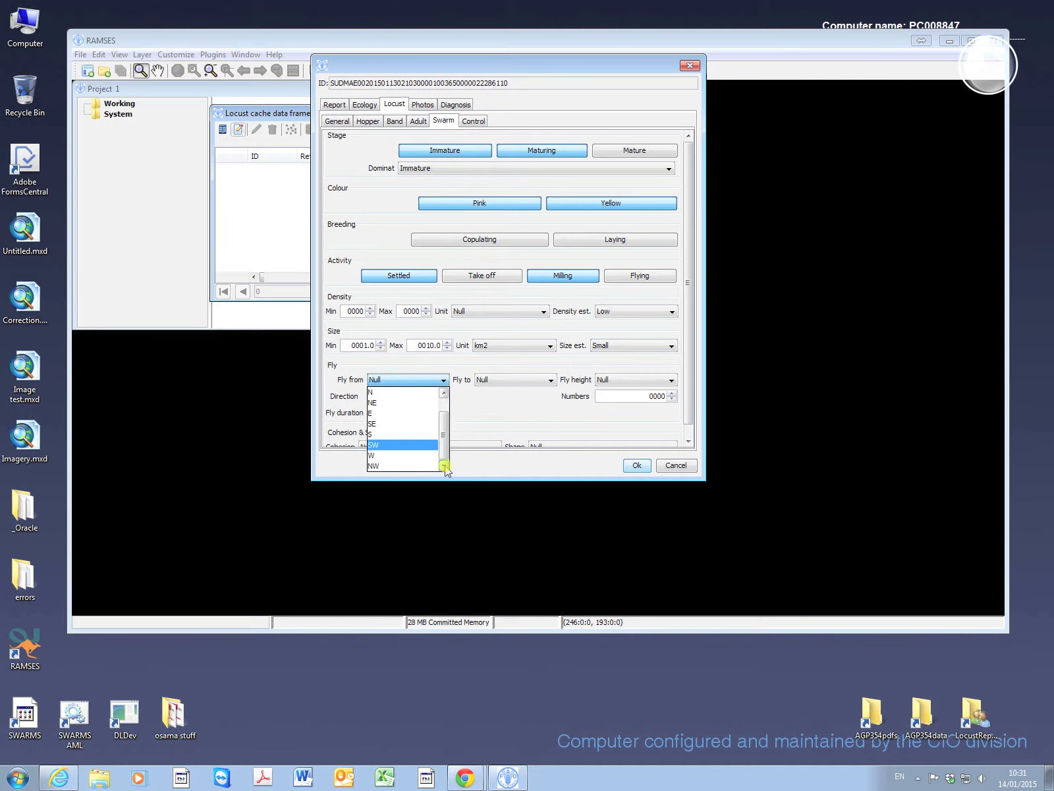
pyautogui.click(484, 402)
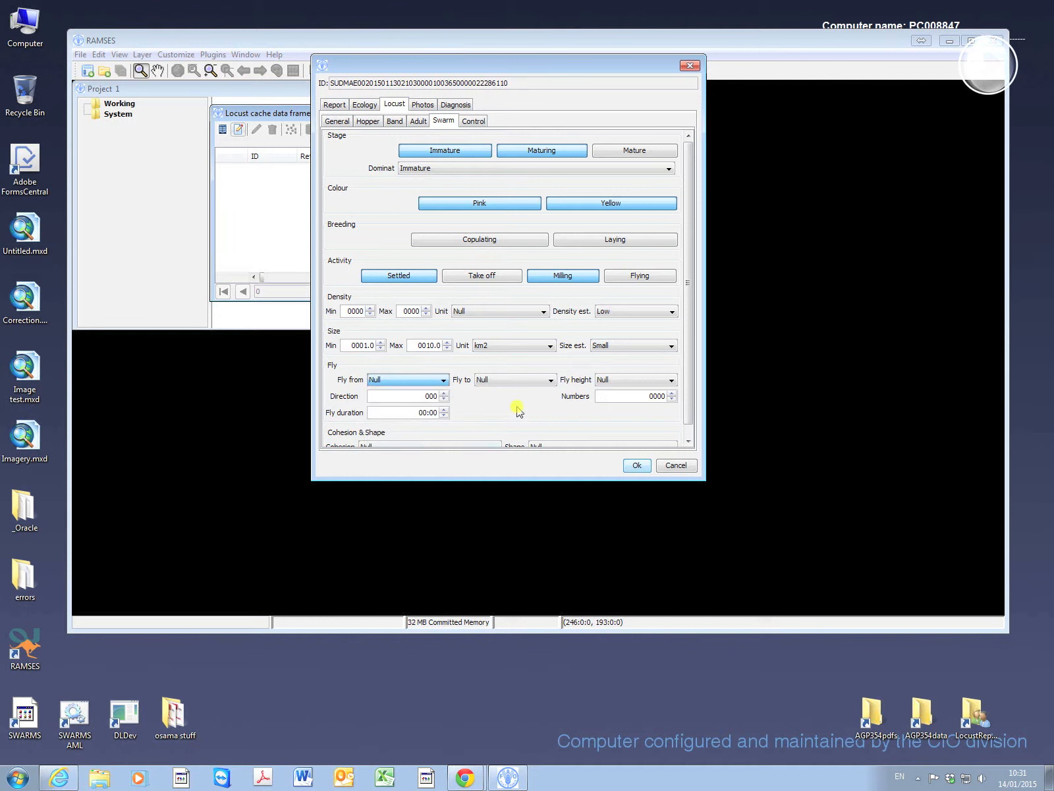
pyautogui.click(551, 380)
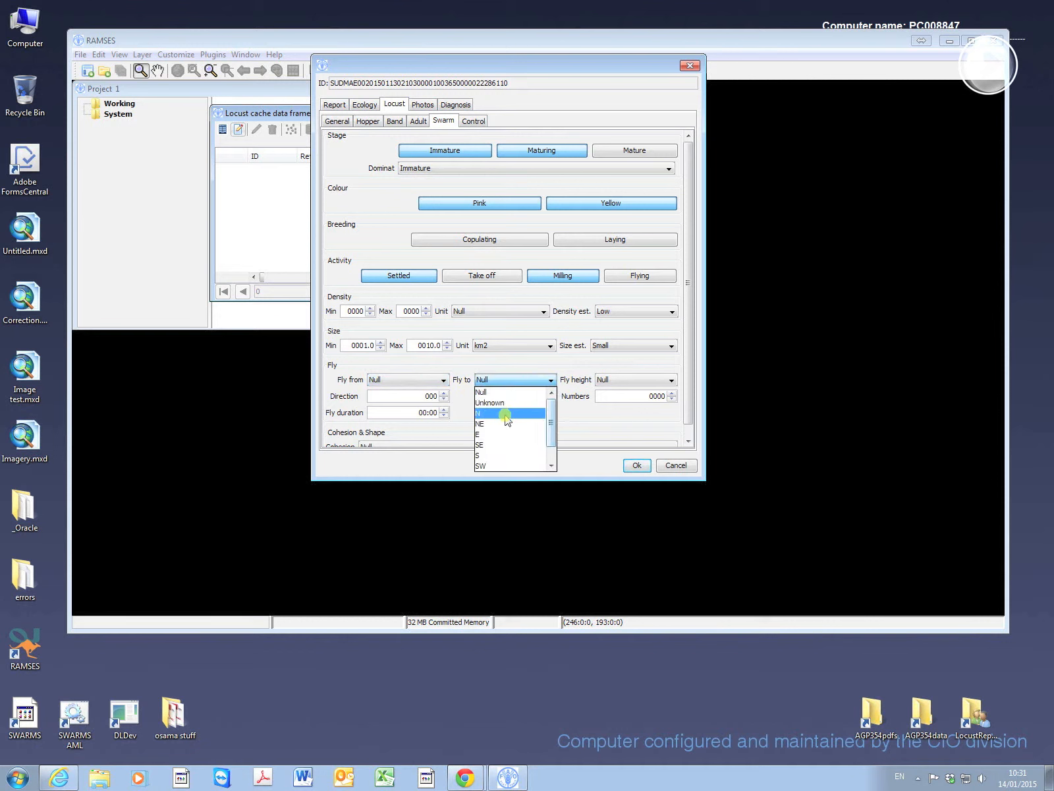
pyautogui.scroll(-1, 518, 450)
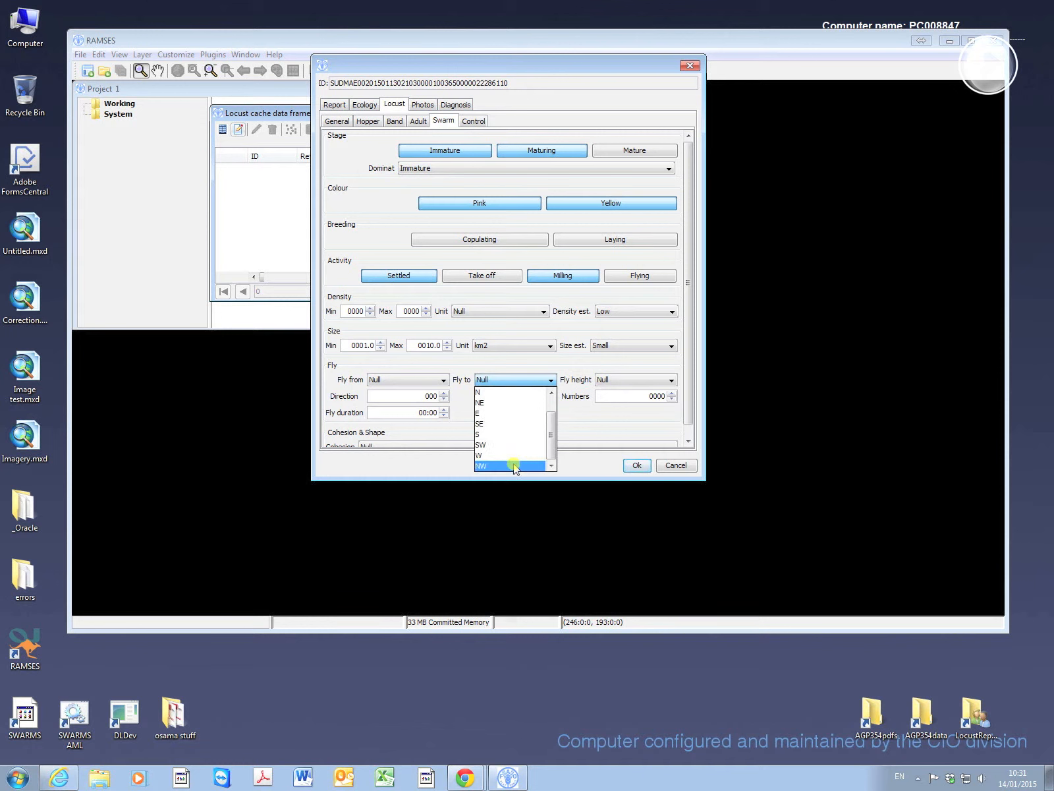
pyautogui.click(571, 424)
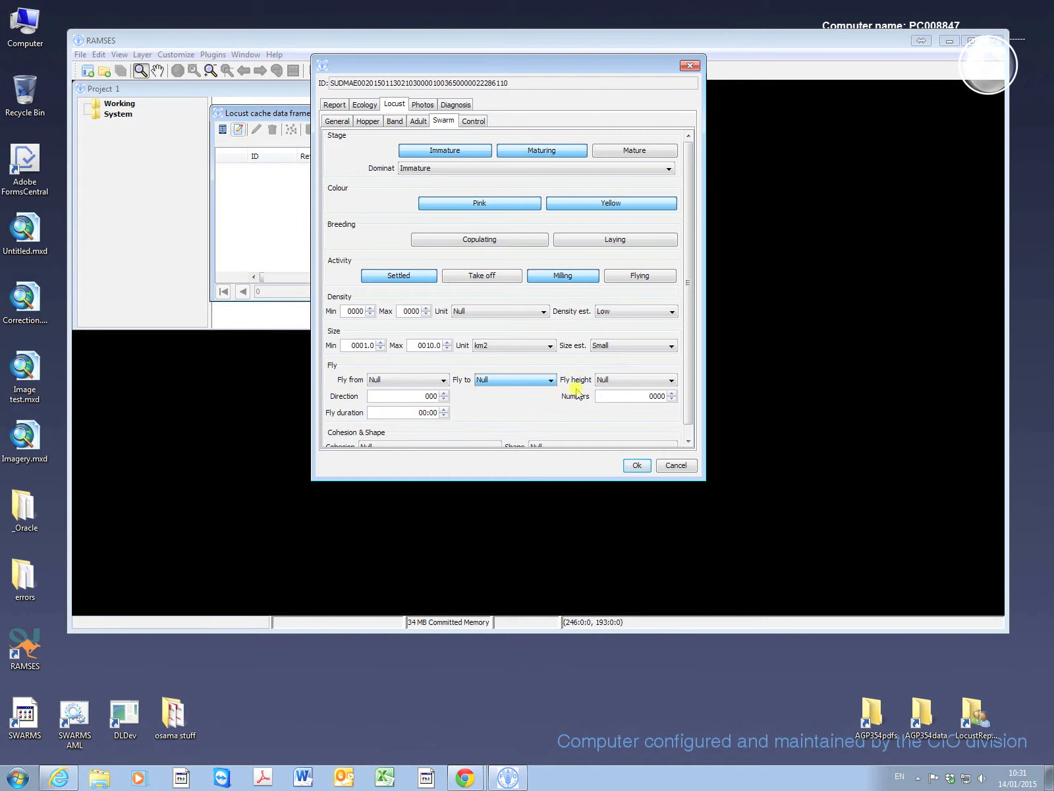
# Look through the swarm's fly heights without choosing one, and try a fly direction of 002 before resetting it to 000.
pyautogui.click(672, 380)
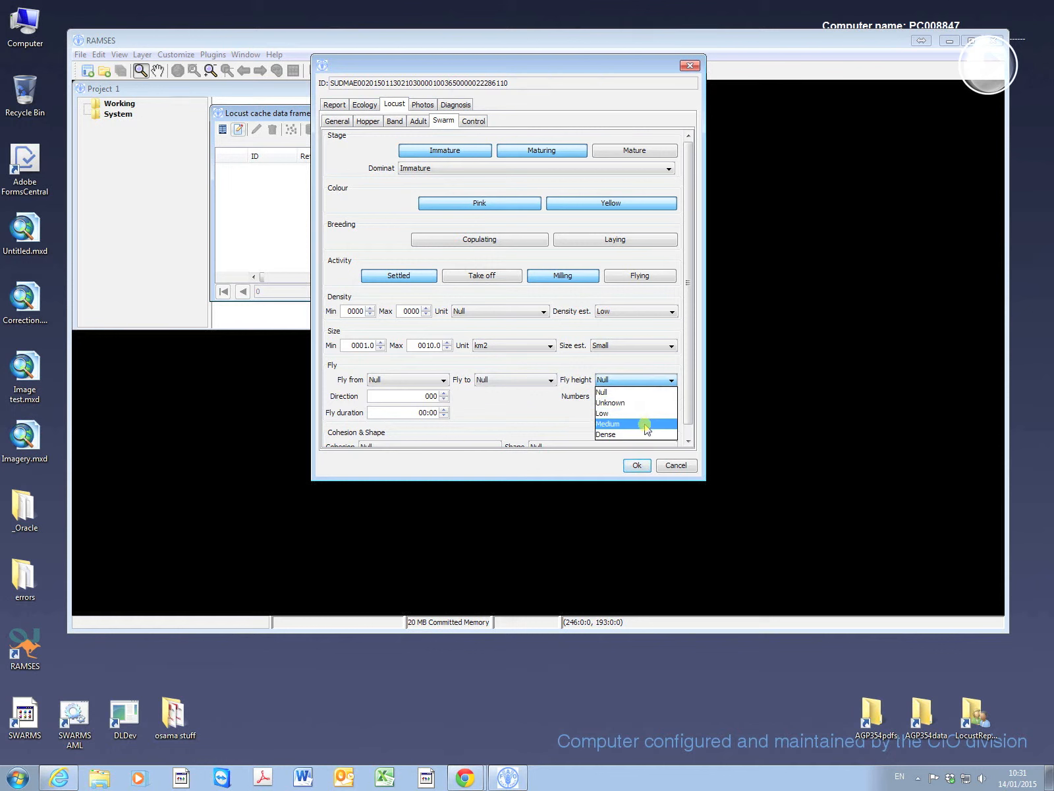
pyautogui.click(560, 414)
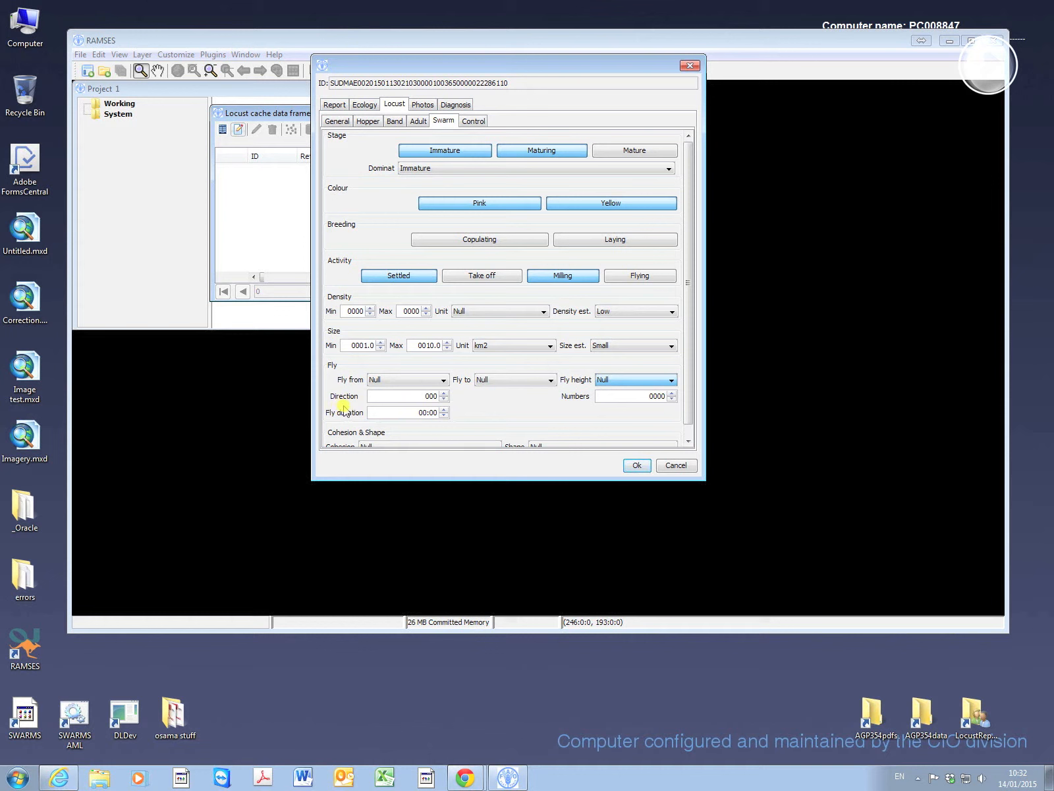
pyautogui.click(444, 394)
pyautogui.click(444, 393)
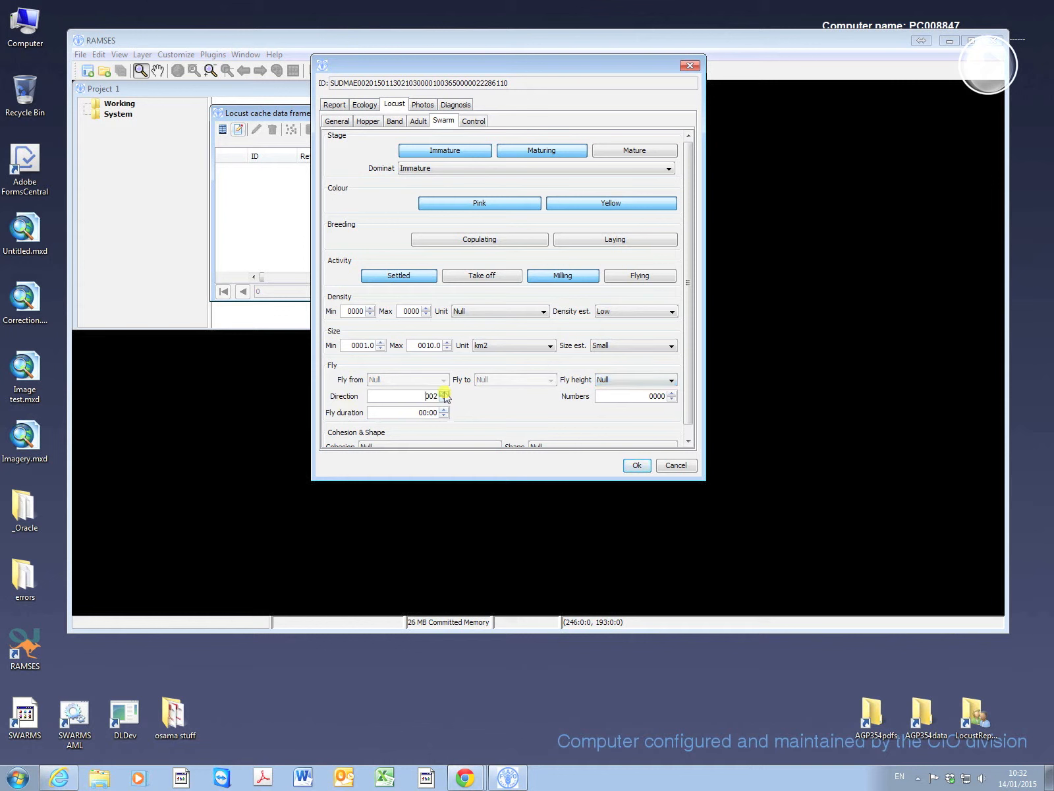
pyautogui.click(444, 398)
pyautogui.click(444, 399)
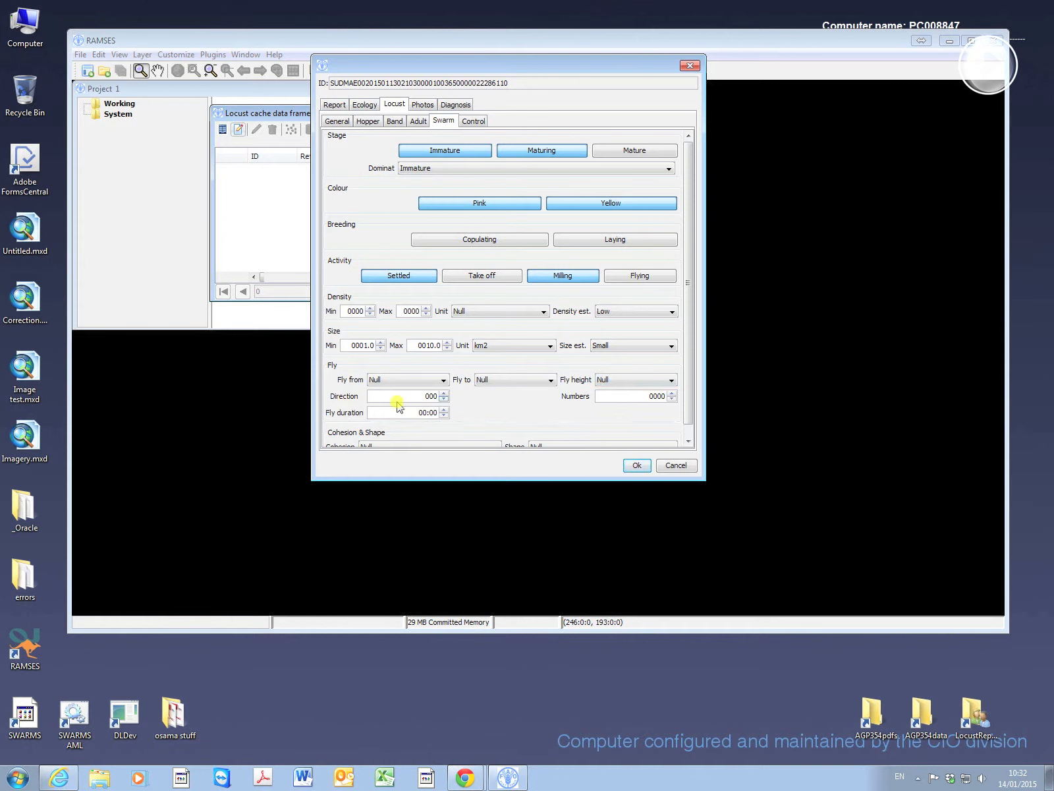
# Try a longer fly duration for the swarm, reset it to 00:00, and set the swarm numbers to 1.
pyautogui.scroll(-1, 470, 430)
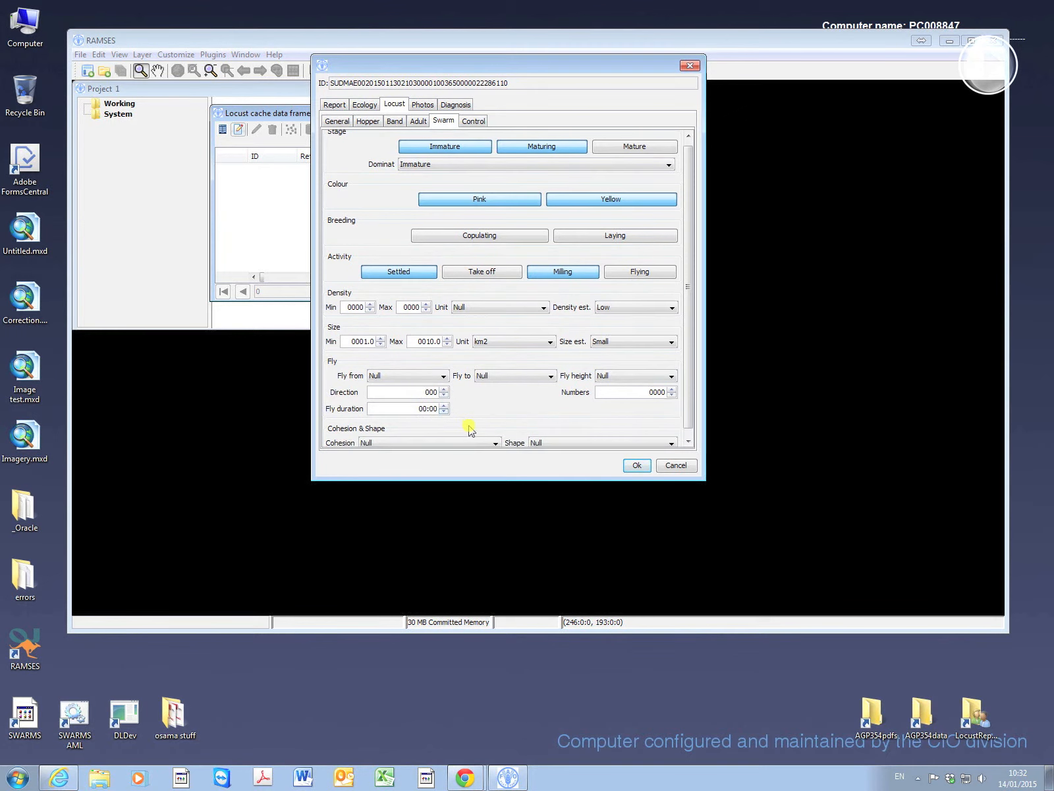
pyautogui.scroll(-2, 470, 428)
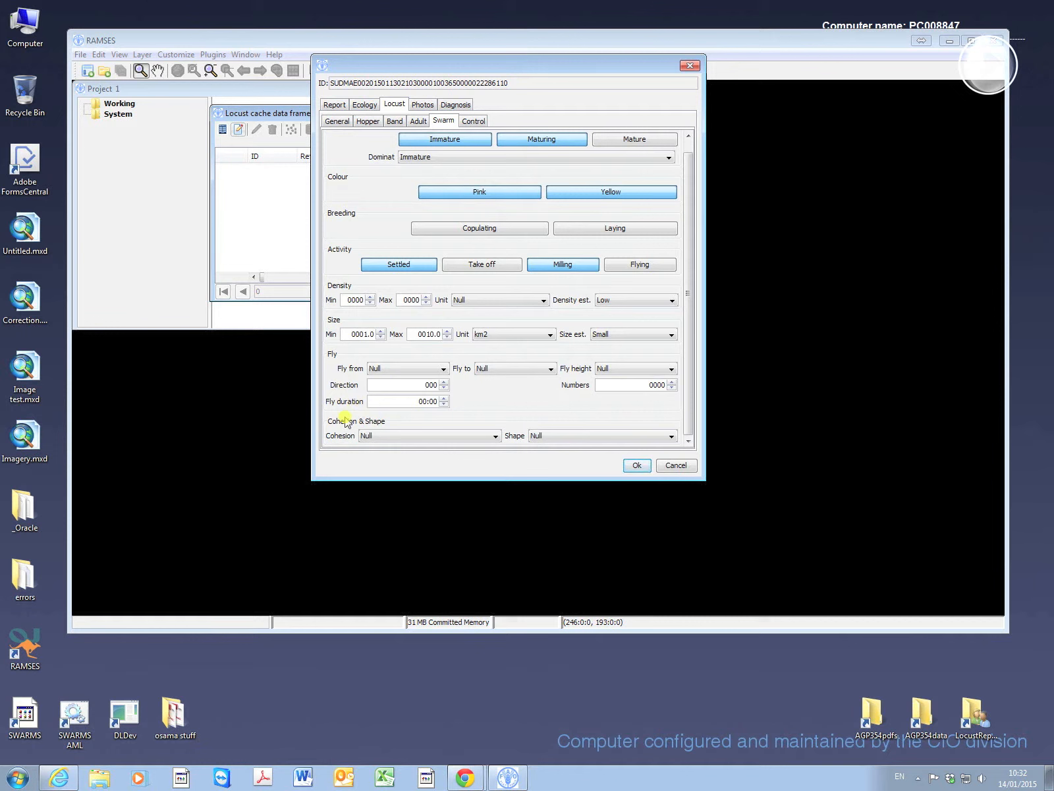
pyautogui.click(444, 399)
pyautogui.click(444, 398)
pyautogui.click(445, 405)
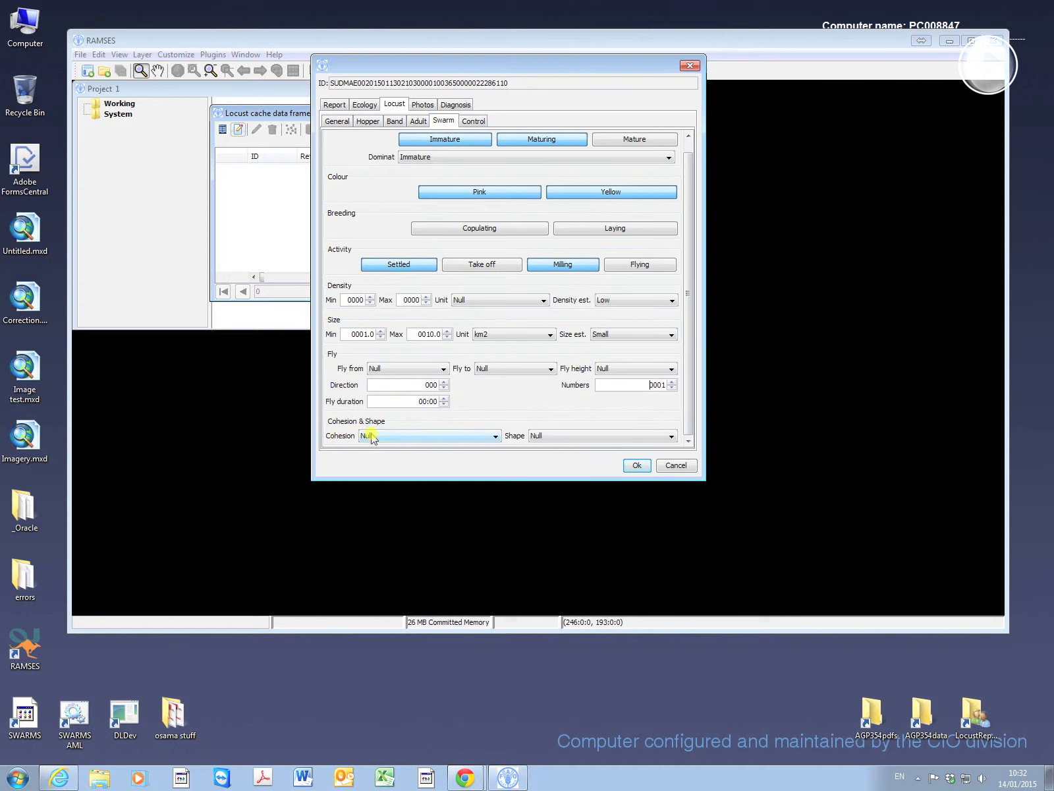
# Set the swarm's cohesion to Weak and look through the available shapes.
pyautogui.click(497, 437)
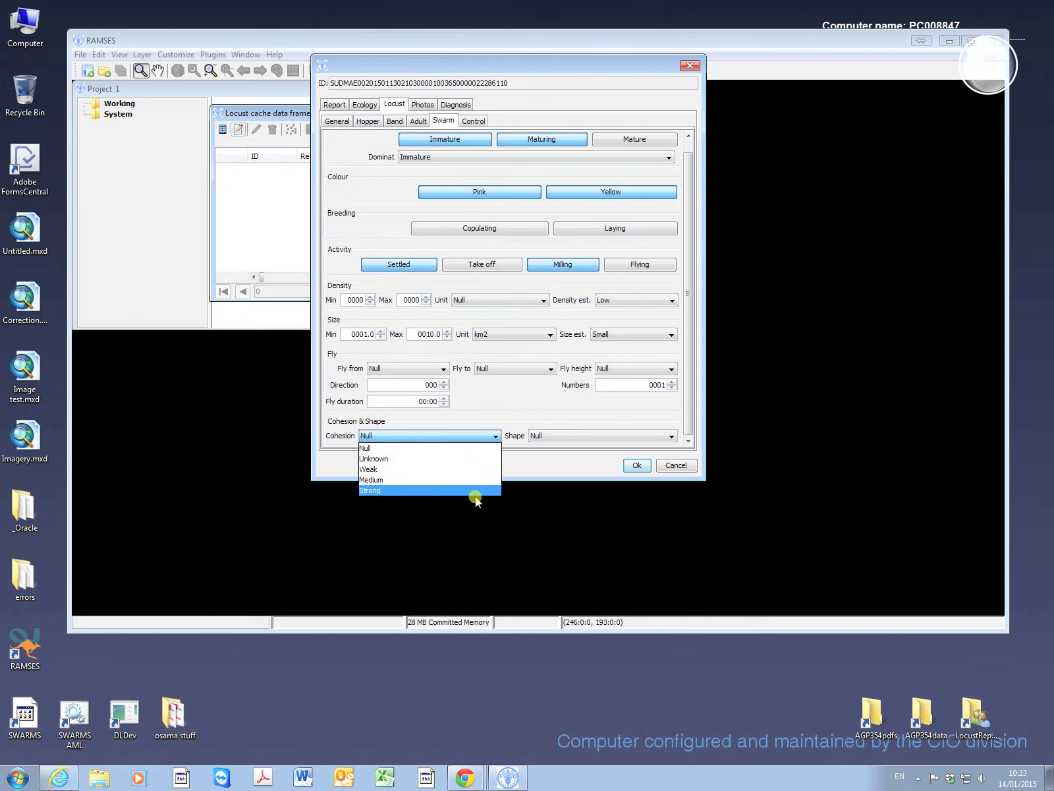
pyautogui.click(464, 471)
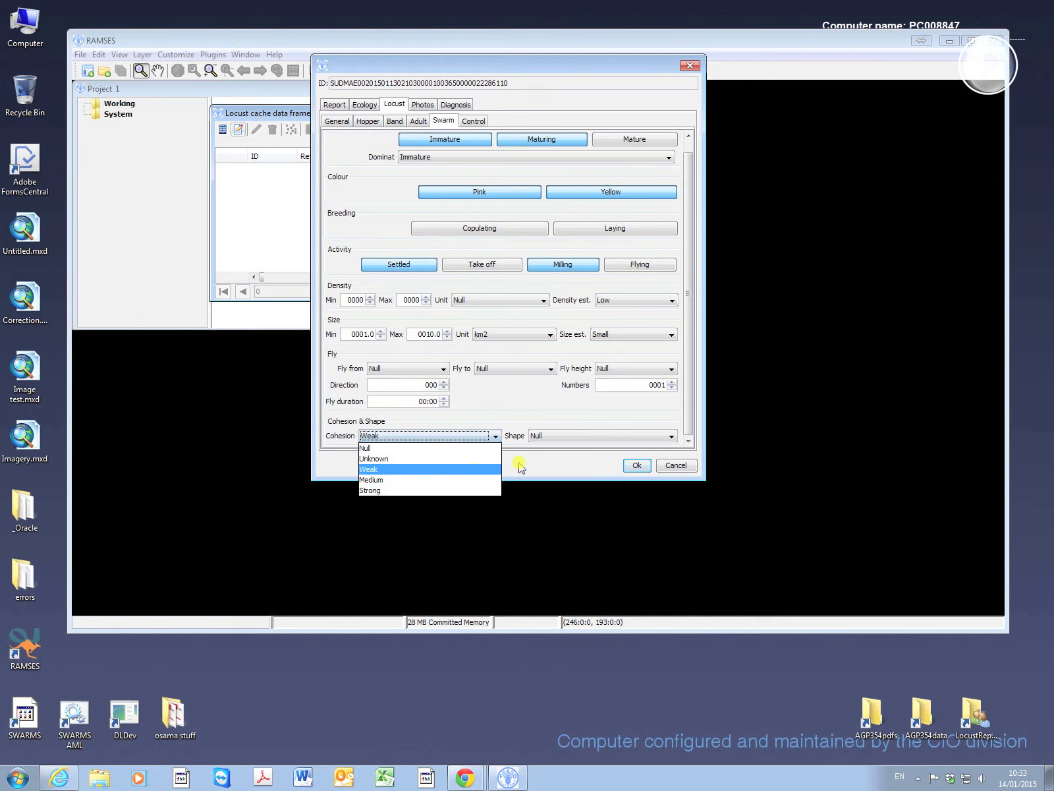
pyautogui.click(671, 436)
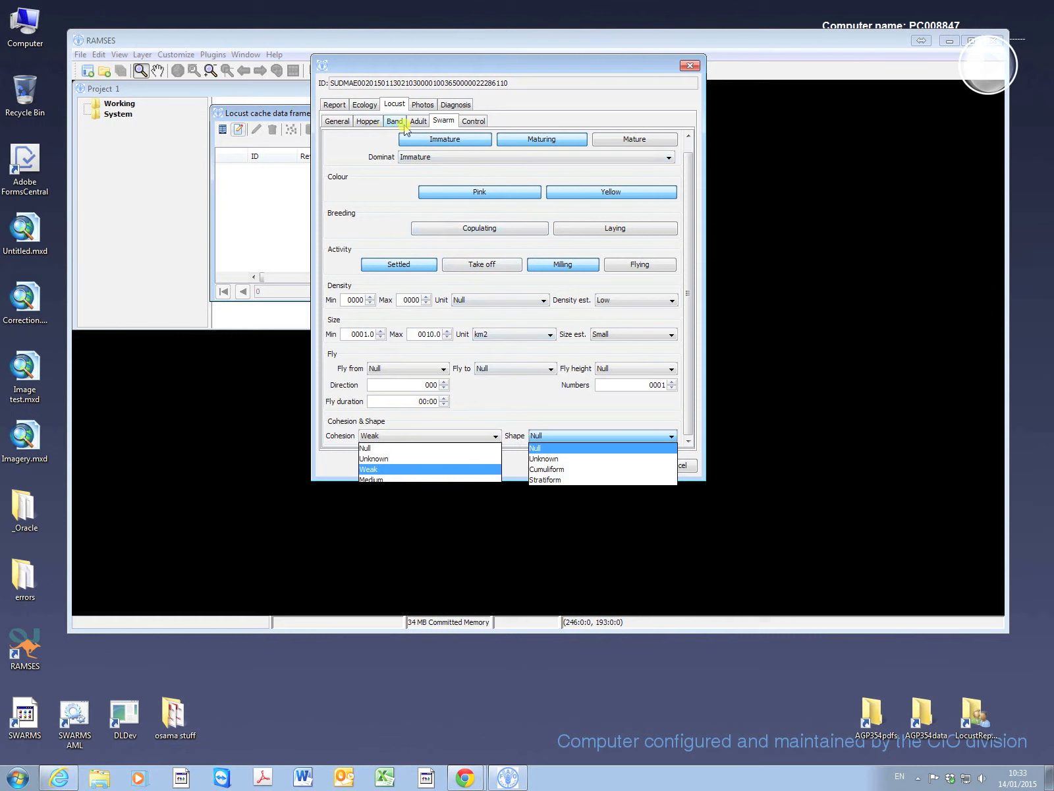
# Open the locust control details and look over the Sprayer and Safety sections before returning to Application.
pyautogui.click(481, 126)
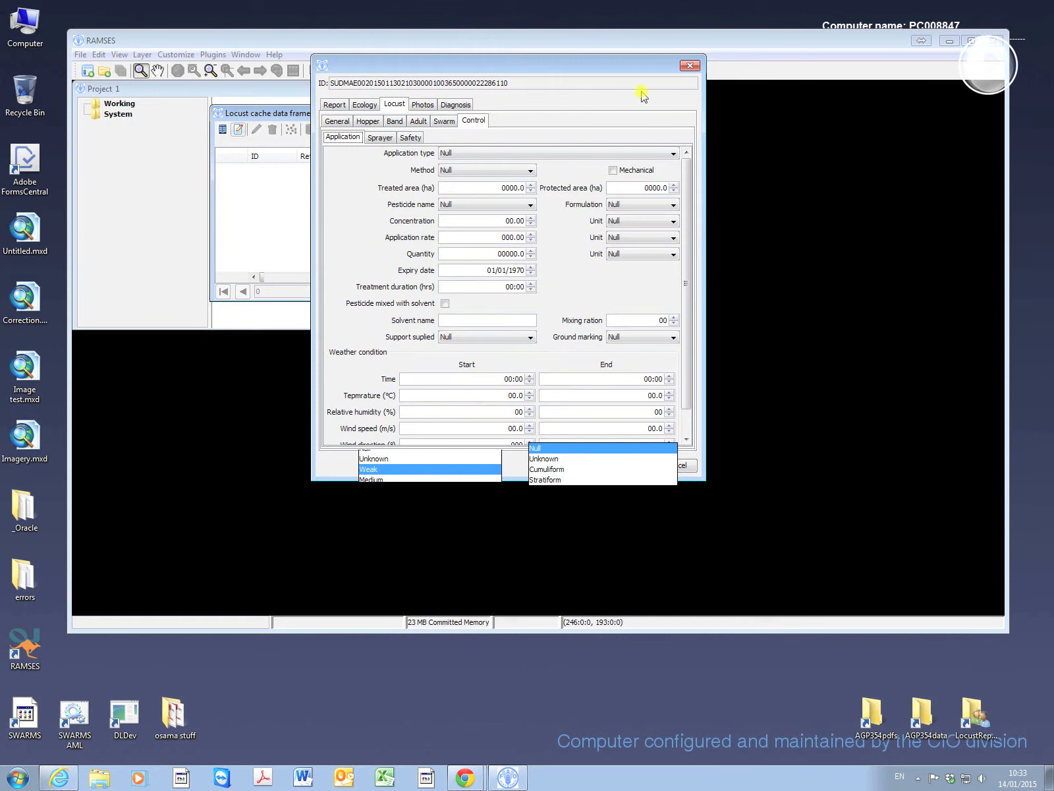
pyautogui.moveTo(620, 64); pyautogui.dragTo(619, 48)
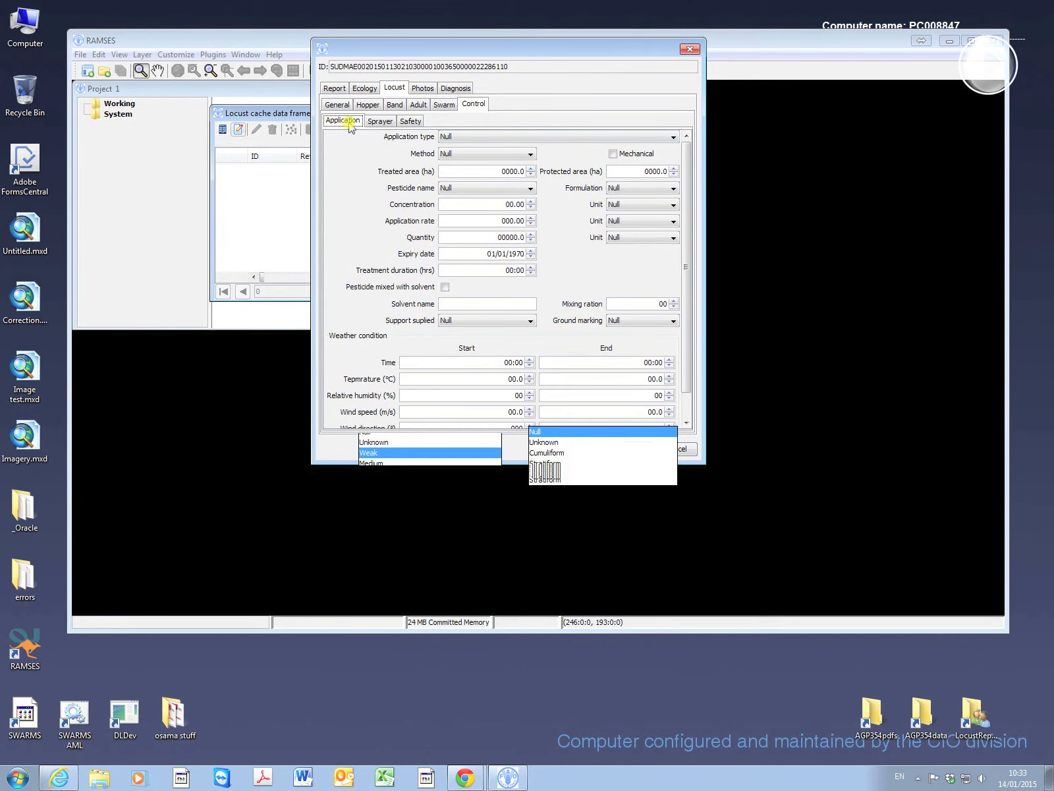
pyautogui.click(380, 121)
pyautogui.click(410, 121)
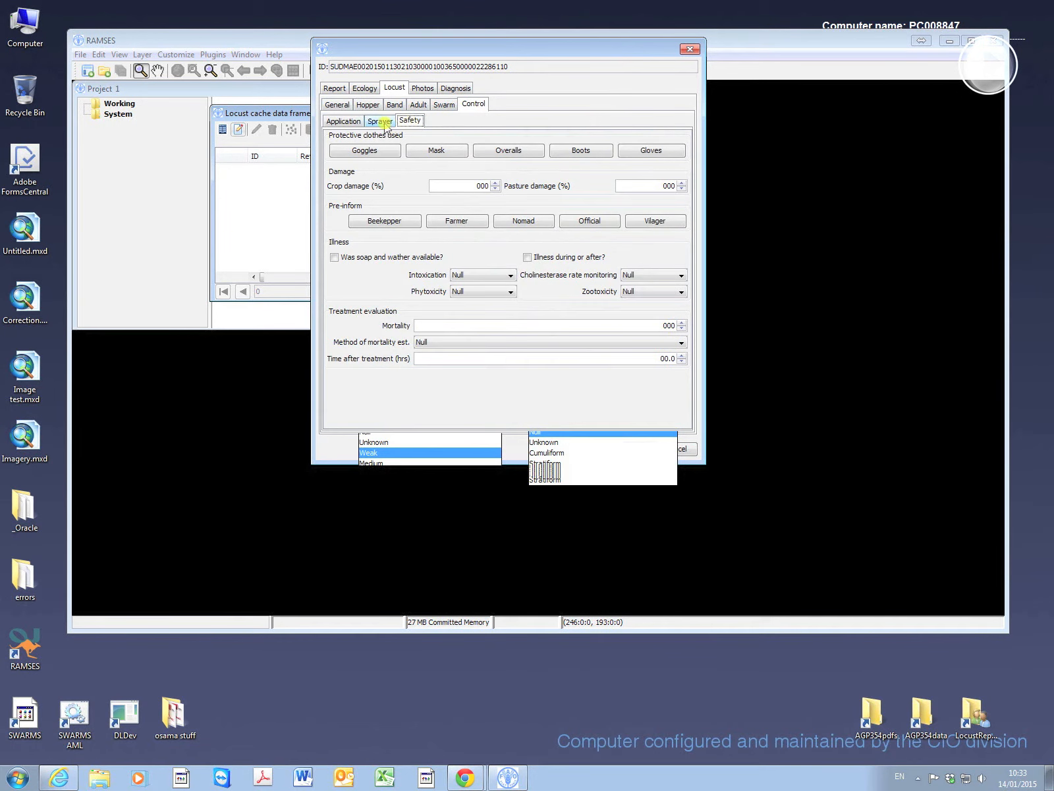
pyautogui.click(380, 121)
pyautogui.click(343, 121)
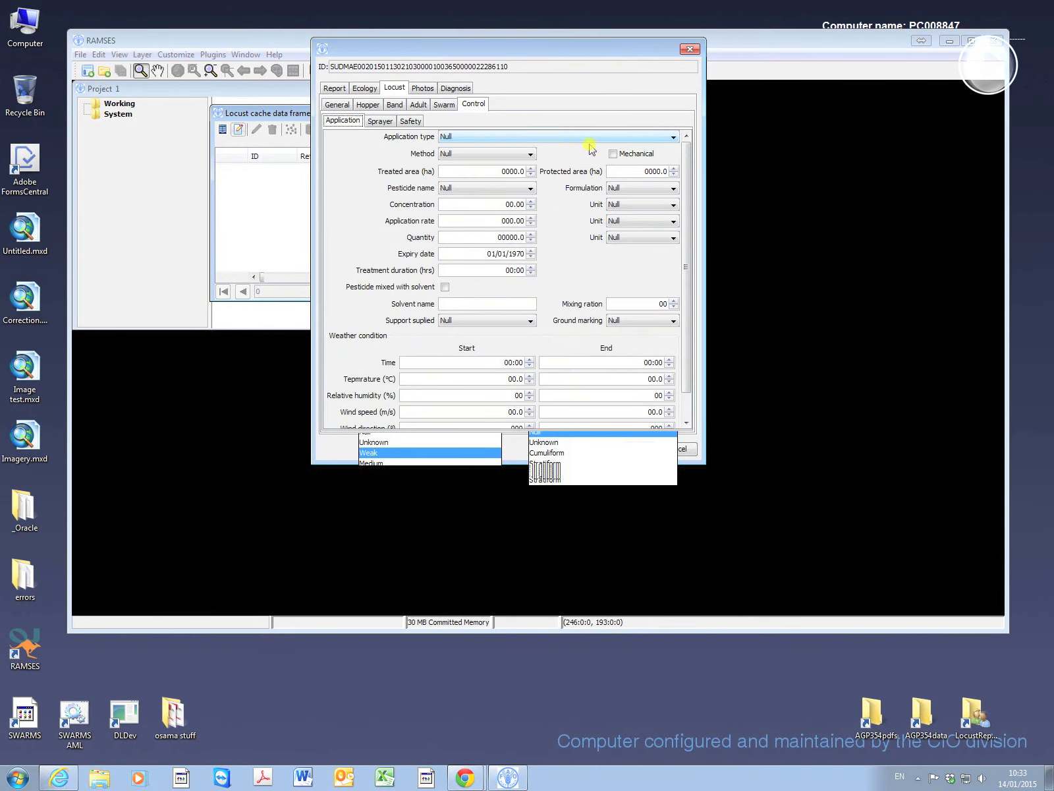
# Set the control application type to Full cover and the method to Vehicle, leaving the Mechanical option off after trying it.
pyautogui.click(674, 137)
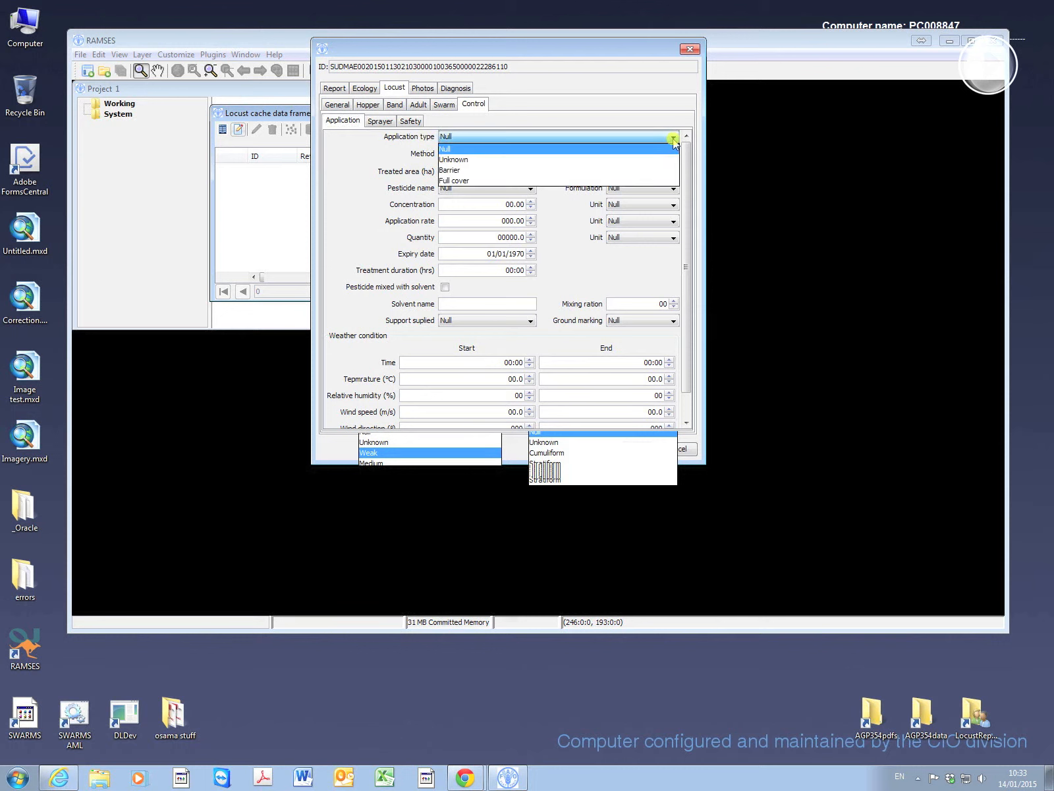
pyautogui.click(491, 181)
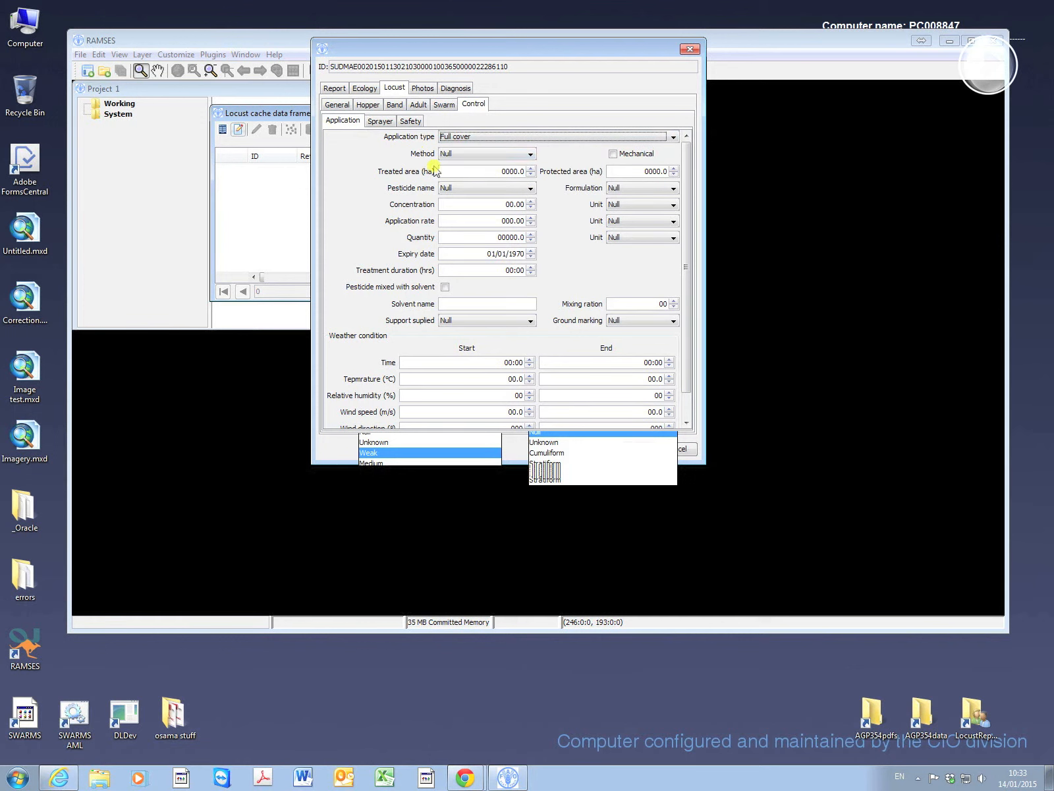
pyautogui.click(530, 154)
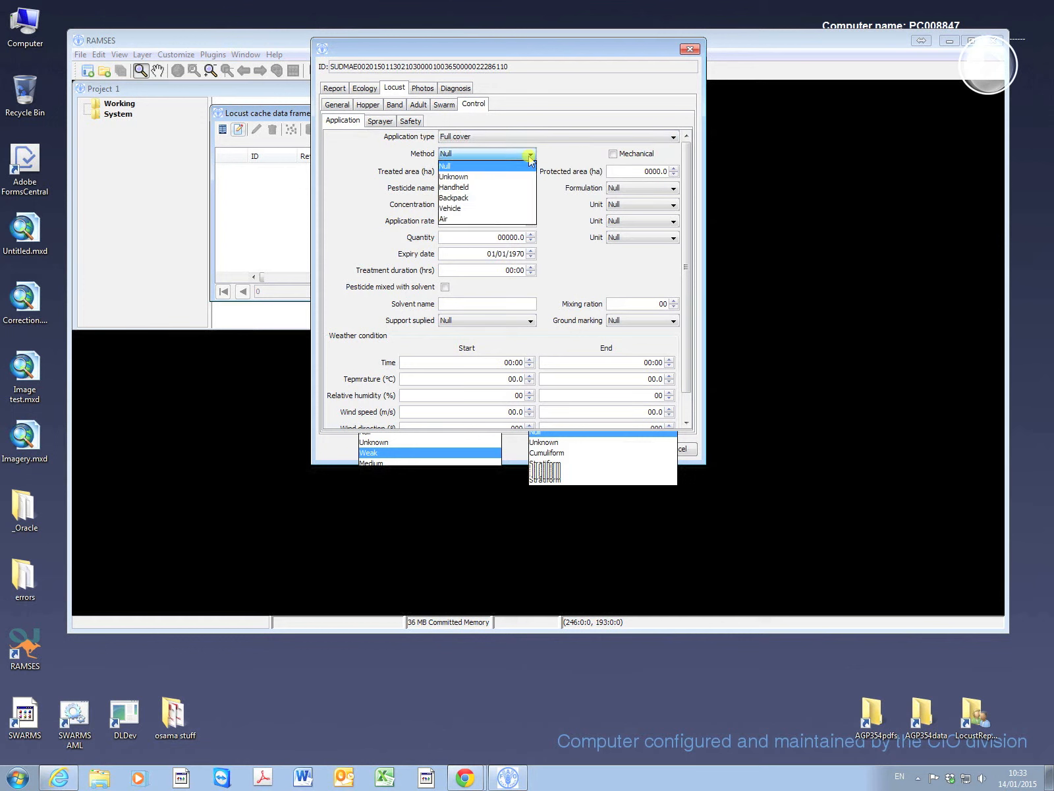
pyautogui.click(522, 209)
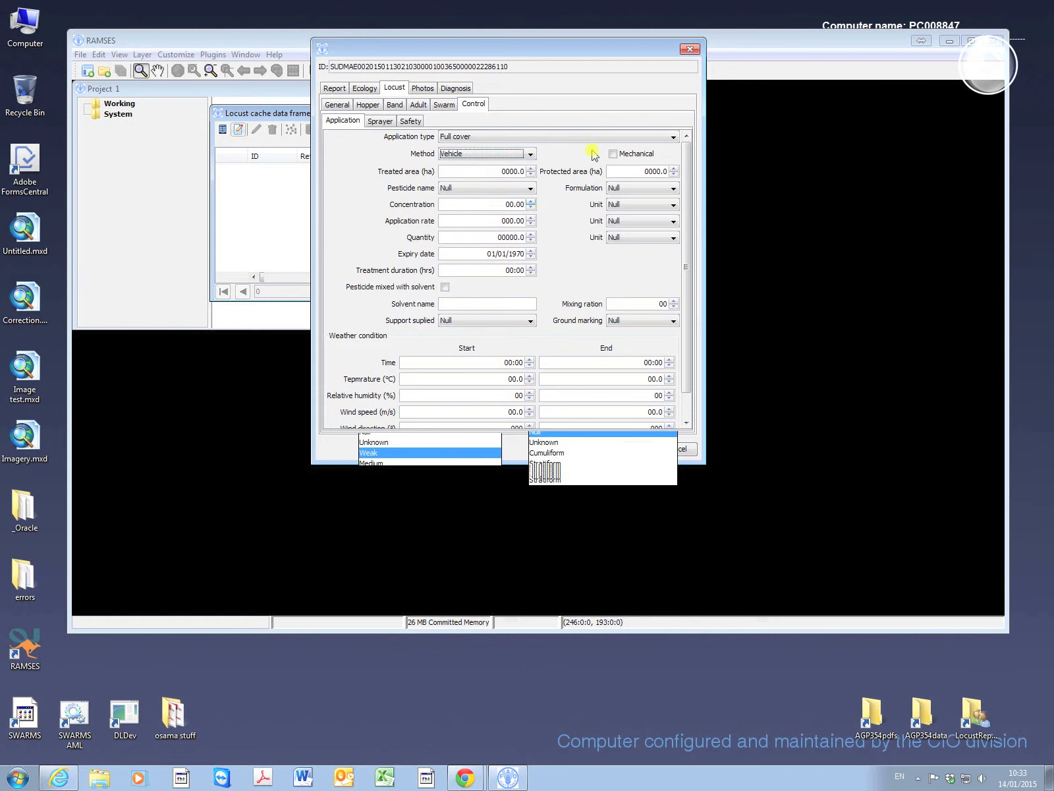
pyautogui.click(611, 155)
pyautogui.click(612, 155)
# Set the treated area to 50 ha and try a protected area value before returning it to 0.
pyautogui.click(532, 169)
pyautogui.click(531, 168)
pyautogui.click(531, 168)
pyautogui.click(533, 169)
pyautogui.click(533, 169)
pyautogui.click(533, 169)
pyautogui.moveTo(502, 170); pyautogui.dragTo(522, 170)
pyautogui.write('5')
pyautogui.click(572, 171)
pyautogui.click(674, 168)
pyautogui.click(674, 168)
# Look through the pesticide names, choose Chlorpyrifos, and set its formulation to ULV.
pyautogui.click(530, 191)
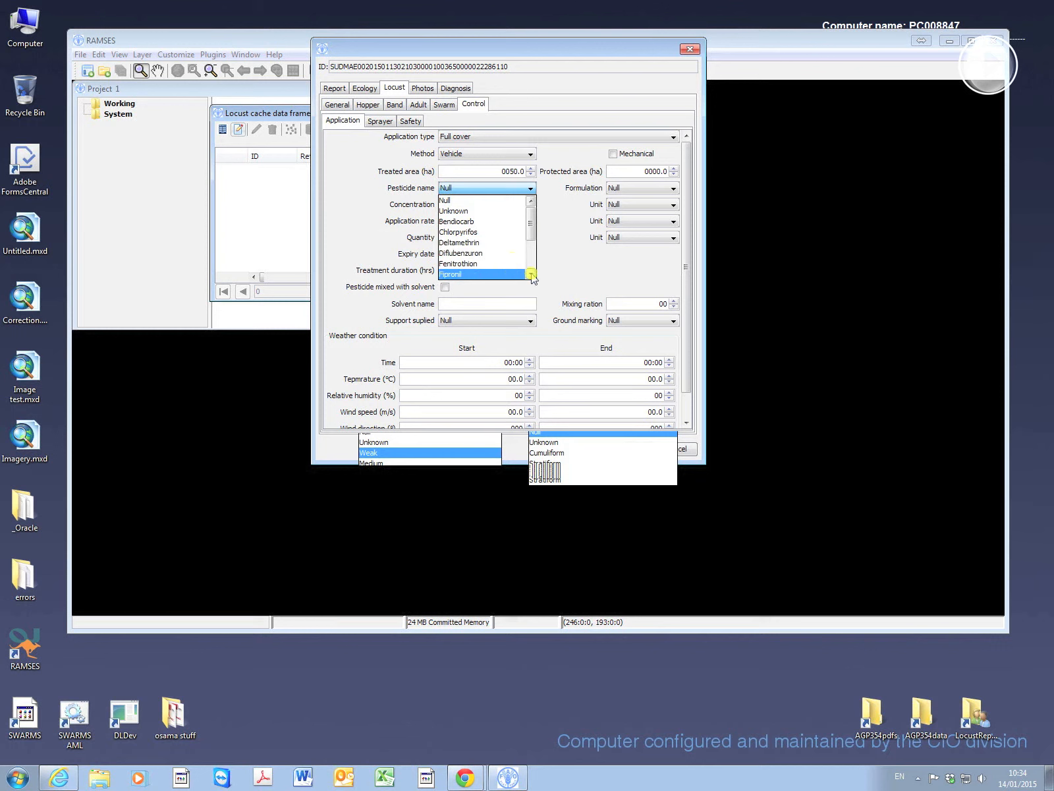
pyautogui.click(531, 274)
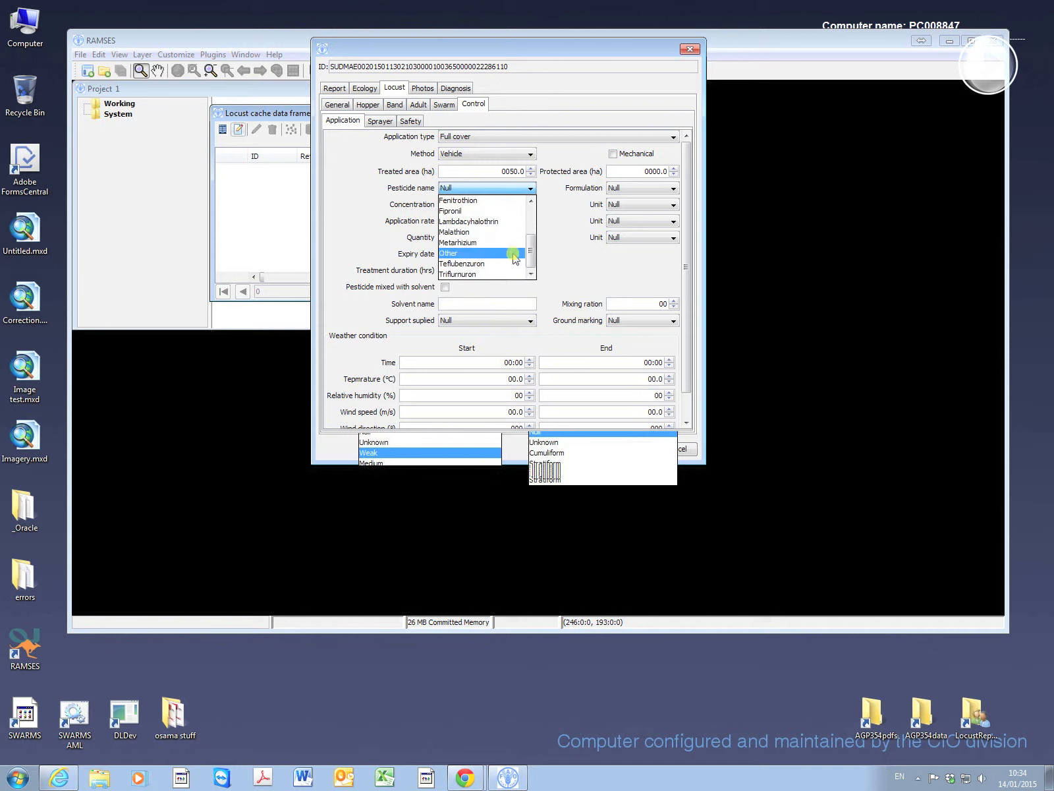
pyautogui.click(547, 226)
pyautogui.click(530, 189)
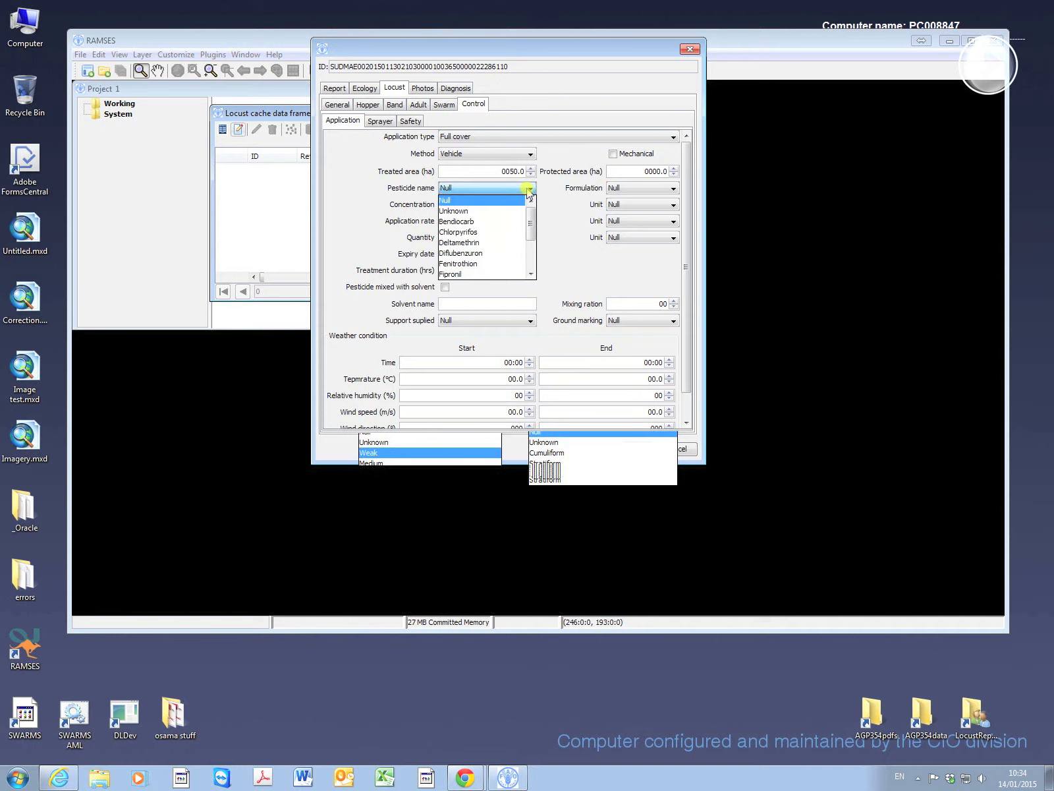
pyautogui.click(511, 232)
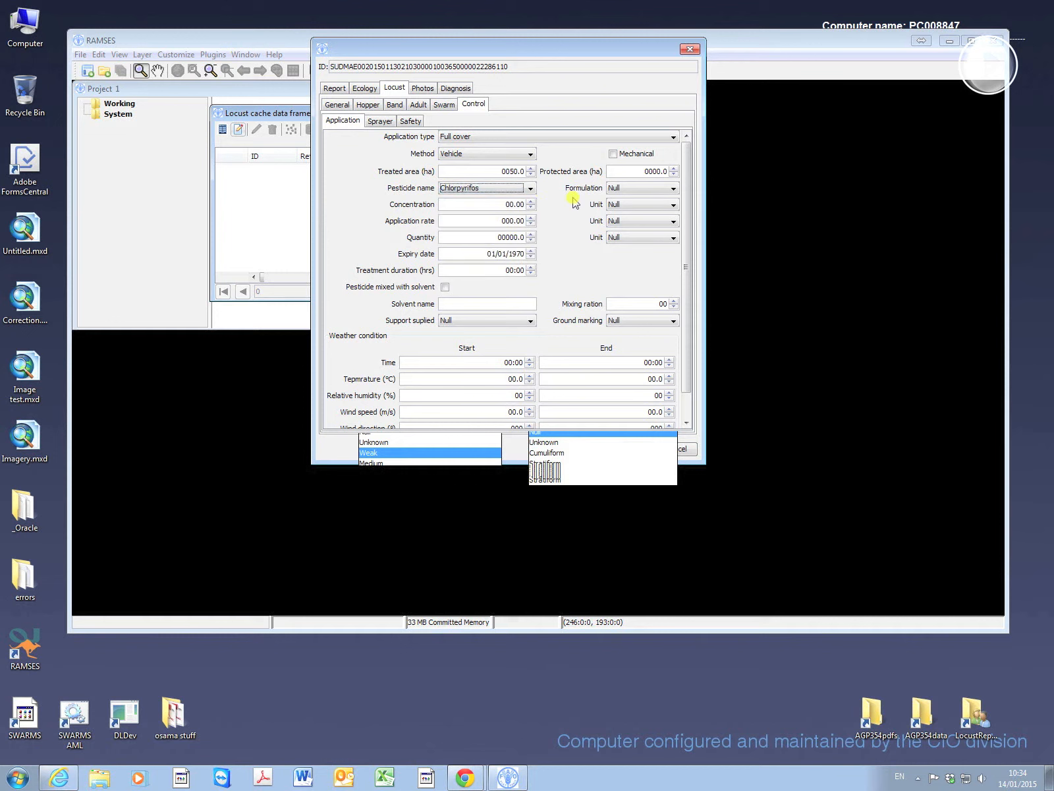
pyautogui.click(673, 188)
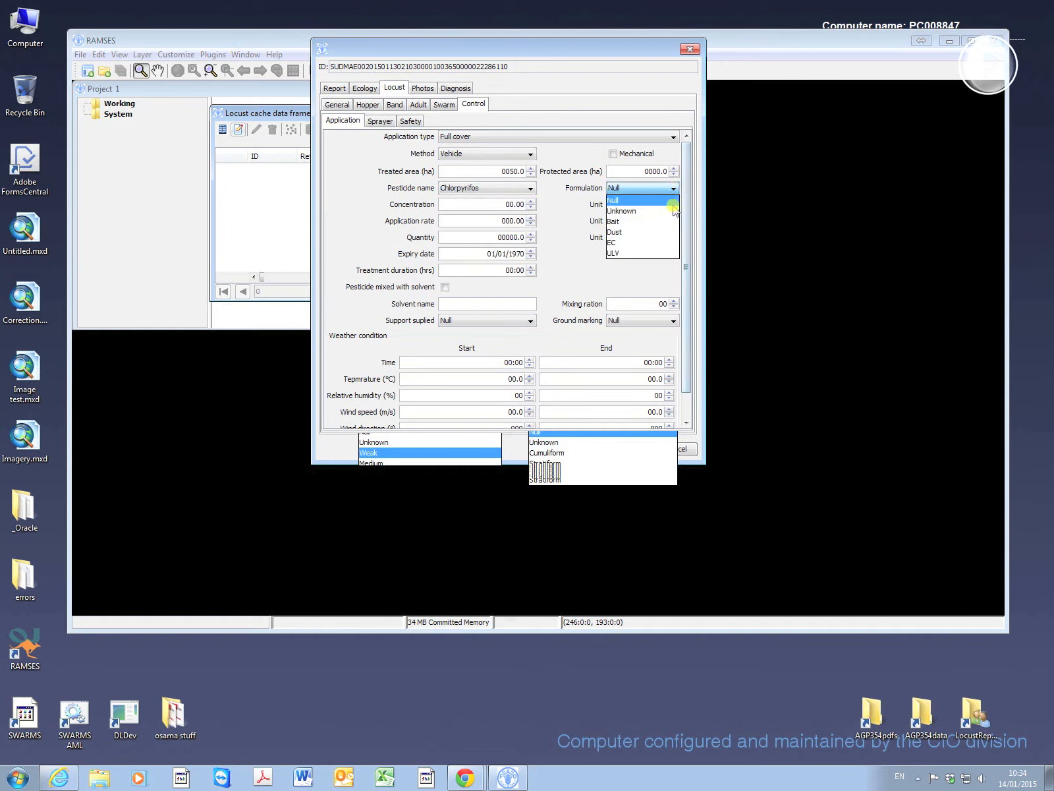
pyautogui.click(667, 254)
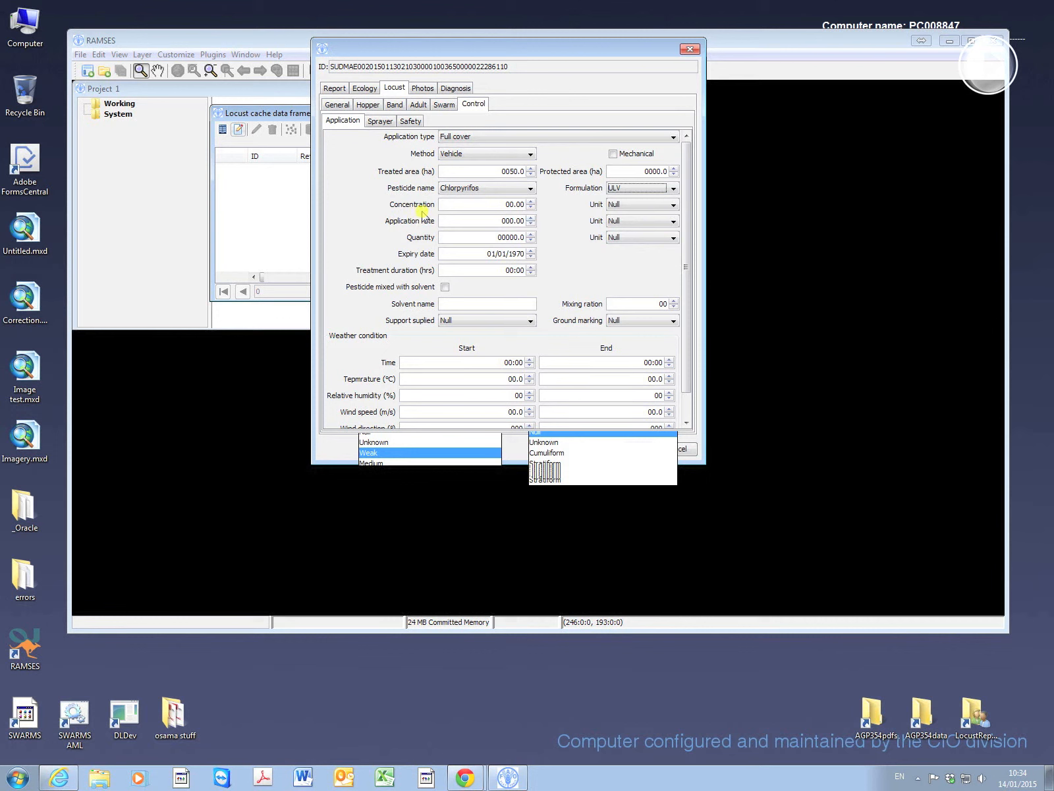
# Set the pesticide concentration to 45 with % as its unit.
pyautogui.doubleClick(505, 205)
pyautogui.write('45')
pyautogui.click(664, 207)
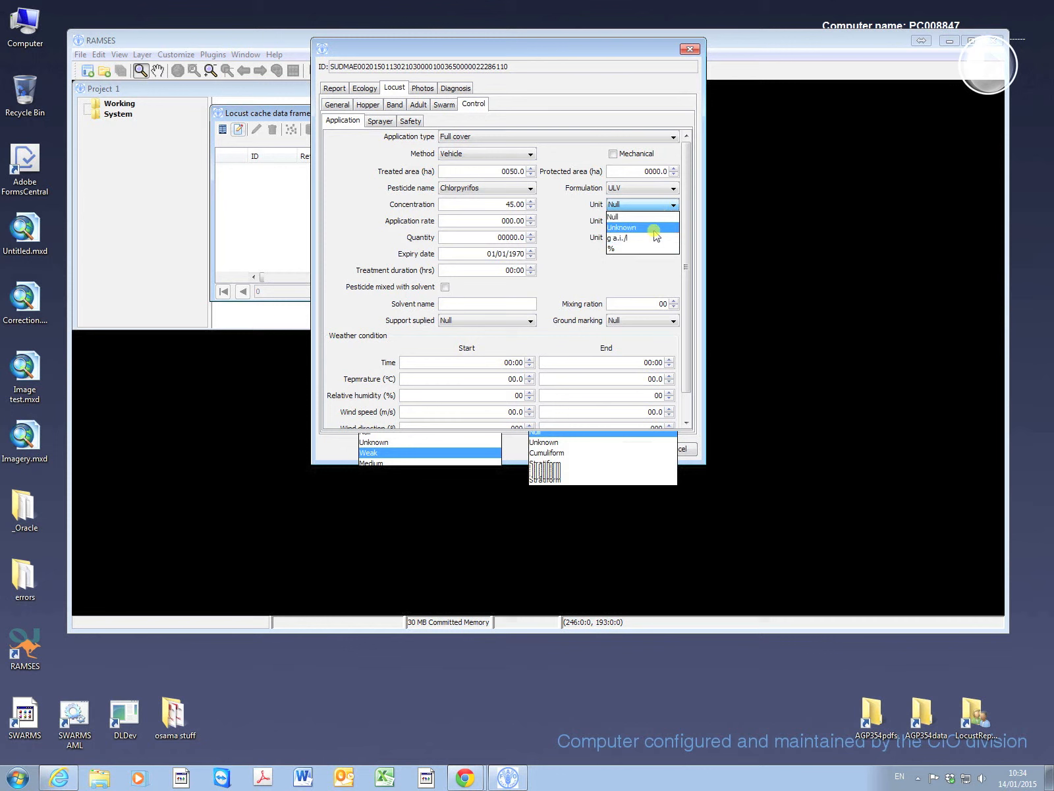
pyautogui.click(641, 248)
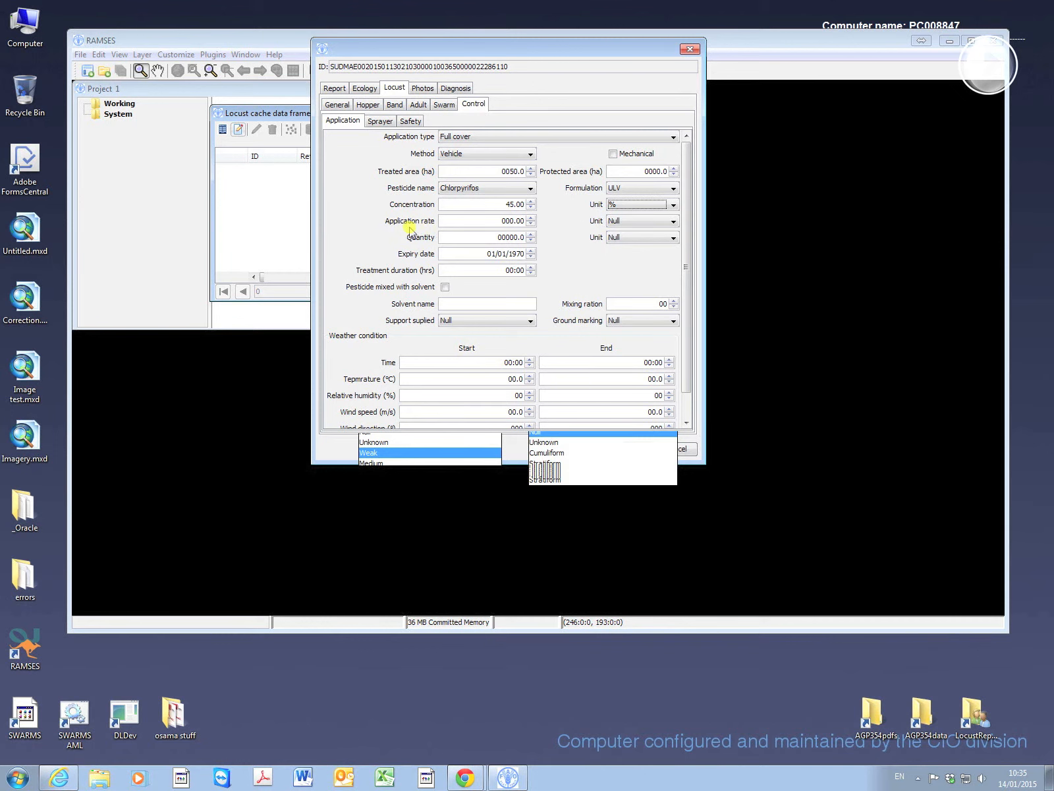
# Set the pesticide application rate to 1 with l/ha as its unit.
pyautogui.click(507, 222)
pyautogui.click(531, 225)
pyautogui.click(662, 221)
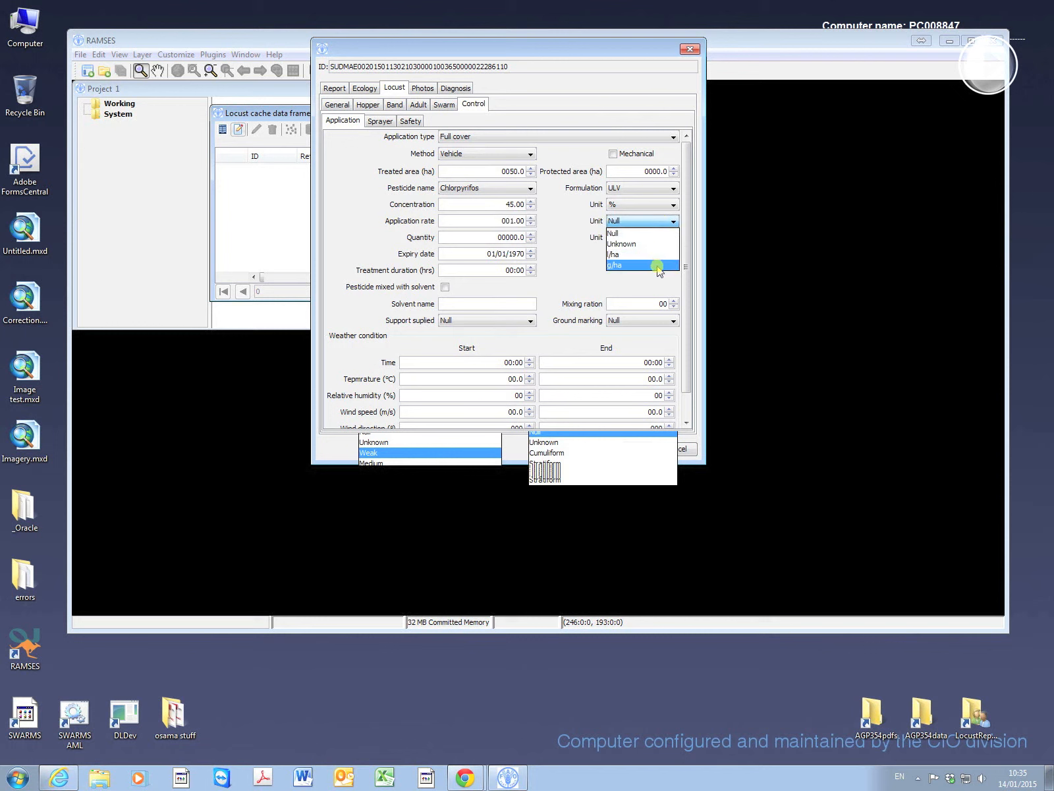
pyautogui.click(657, 255)
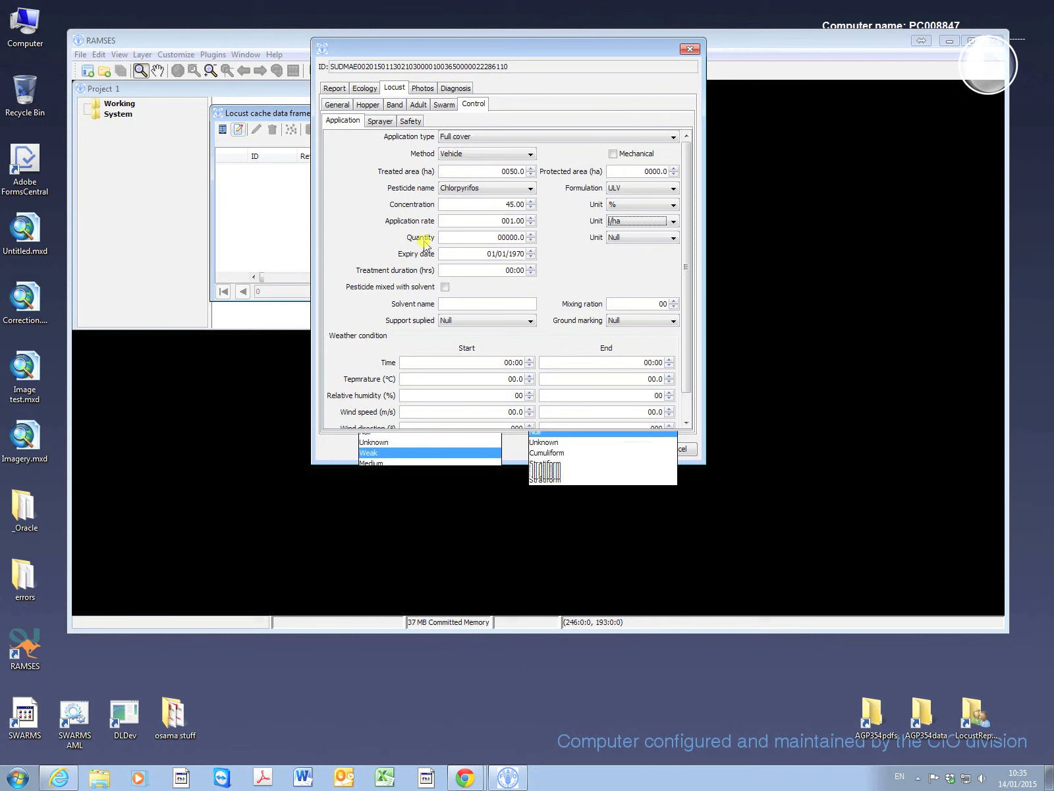
# Raise the pesticide quantity to 50 and set its unit to L.
pyautogui.doubleClick(532, 233)
pyautogui.doubleClick(532, 234)
pyautogui.click(532, 234)
pyautogui.doubleClick(531, 234)
pyautogui.click(531, 234)
pyautogui.doubleClick(531, 234)
pyautogui.click(531, 234)
pyautogui.doubleClick(532, 234)
pyautogui.click(532, 234)
pyautogui.doubleClick(531, 234)
pyautogui.click(532, 233)
pyautogui.doubleClick(532, 234)
pyautogui.click(532, 233)
pyautogui.doubleClick(532, 234)
pyautogui.click(532, 234)
pyautogui.doubleClick(532, 234)
pyautogui.click(532, 234)
pyautogui.doubleClick(531, 234)
pyautogui.click(532, 234)
pyautogui.doubleClick(532, 234)
pyautogui.doubleClick(531, 234)
pyautogui.click(675, 239)
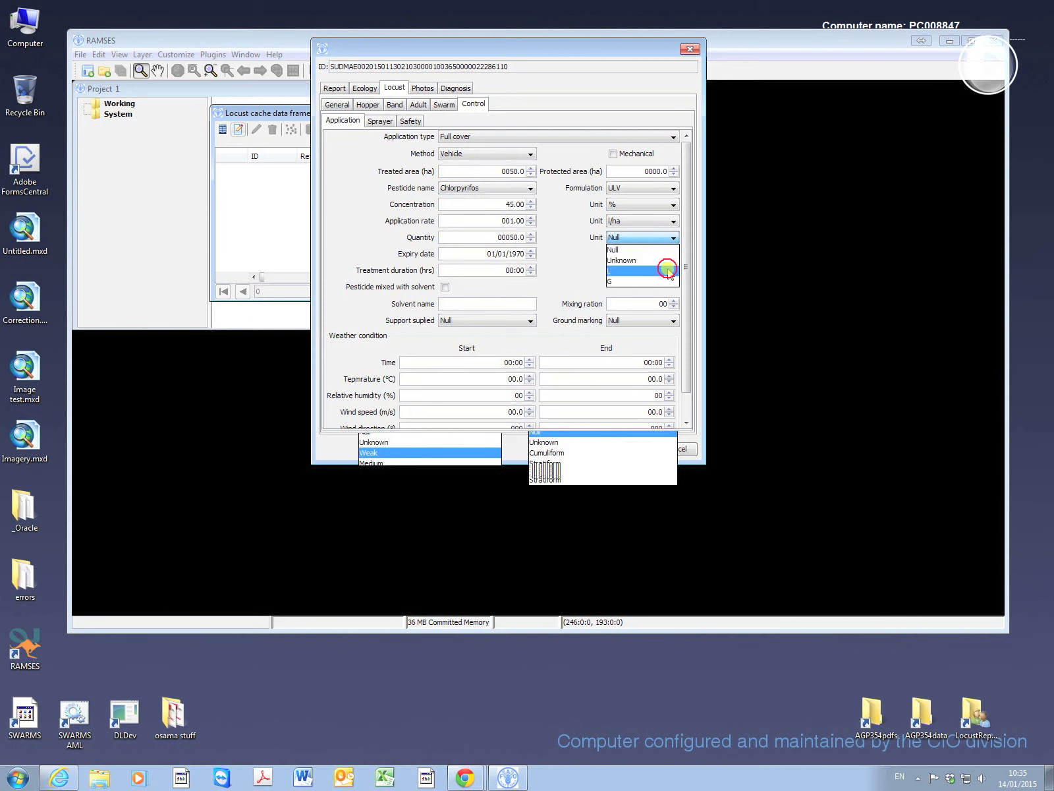
pyautogui.click(666, 271)
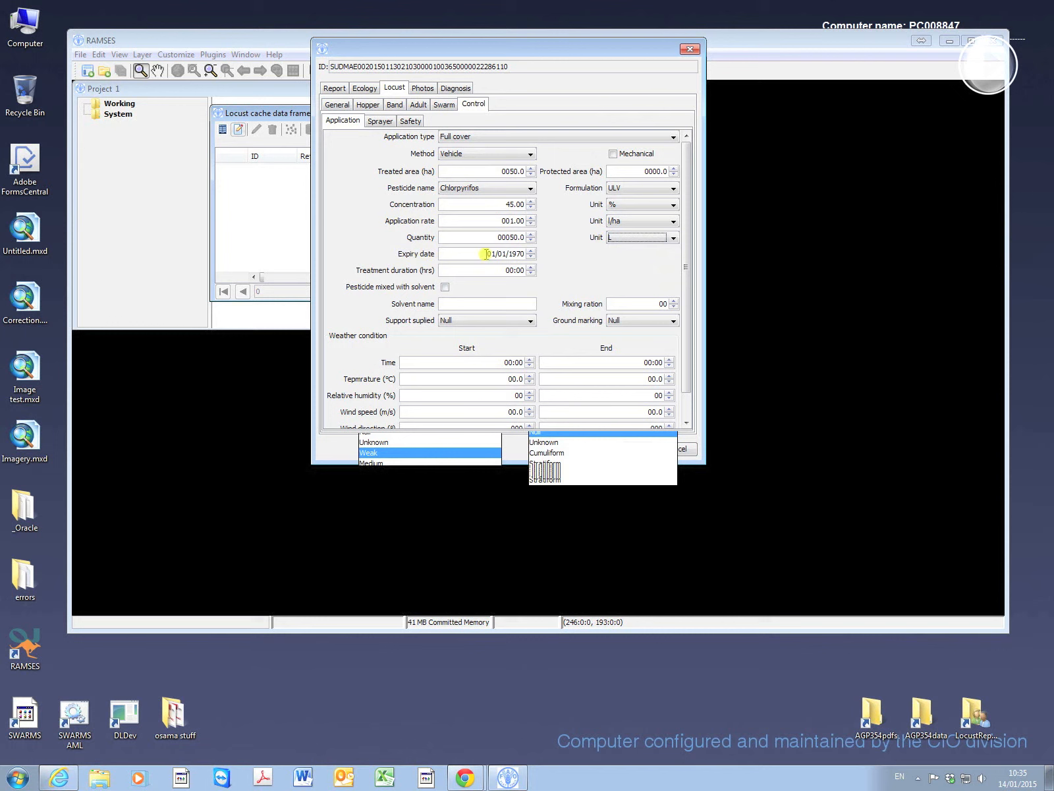
# Set the pesticide's expiry date to 01/01/2017 and the treatment duration to 2 hours.
pyautogui.moveTo(486, 253); pyautogui.dragTo(530, 253)
pyautogui.write('01/01/2017')
pyautogui.doubleClick(521, 270)
pyautogui.write('1')
# Look over the remaining solvent and weather condition fields, the Photos section and the Diagnosis exceptions.
pyautogui.click(686, 423)
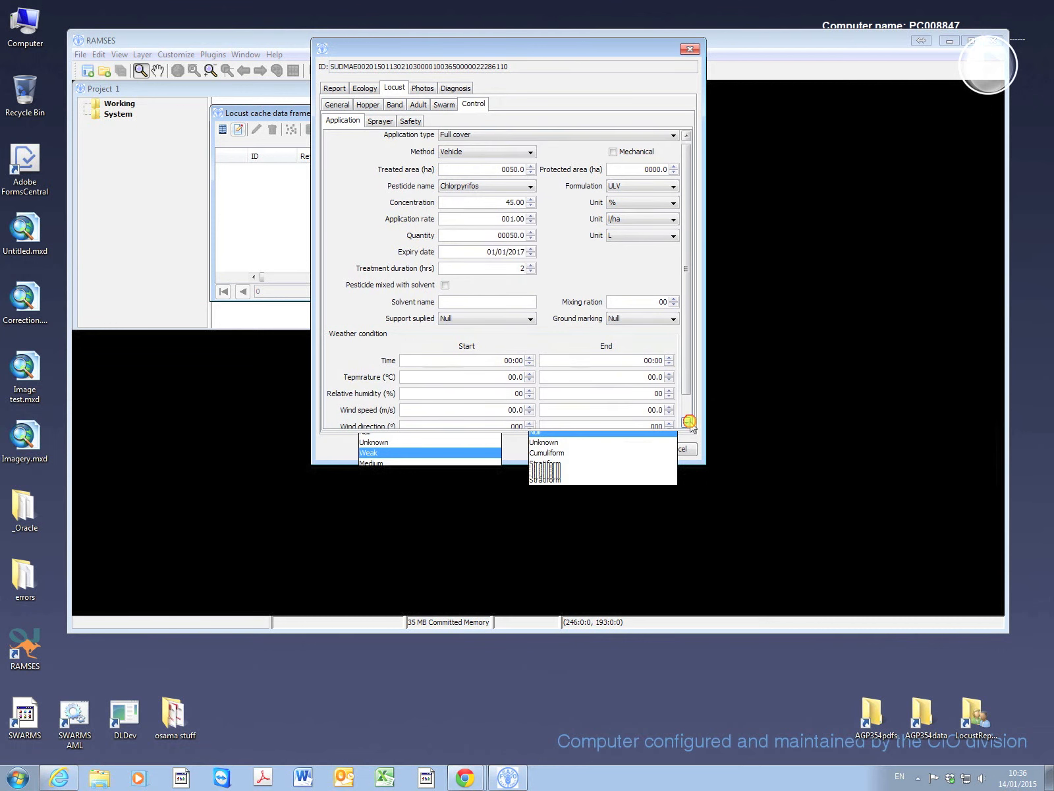
pyautogui.moveTo(689, 378); pyautogui.dragTo(691, 413)
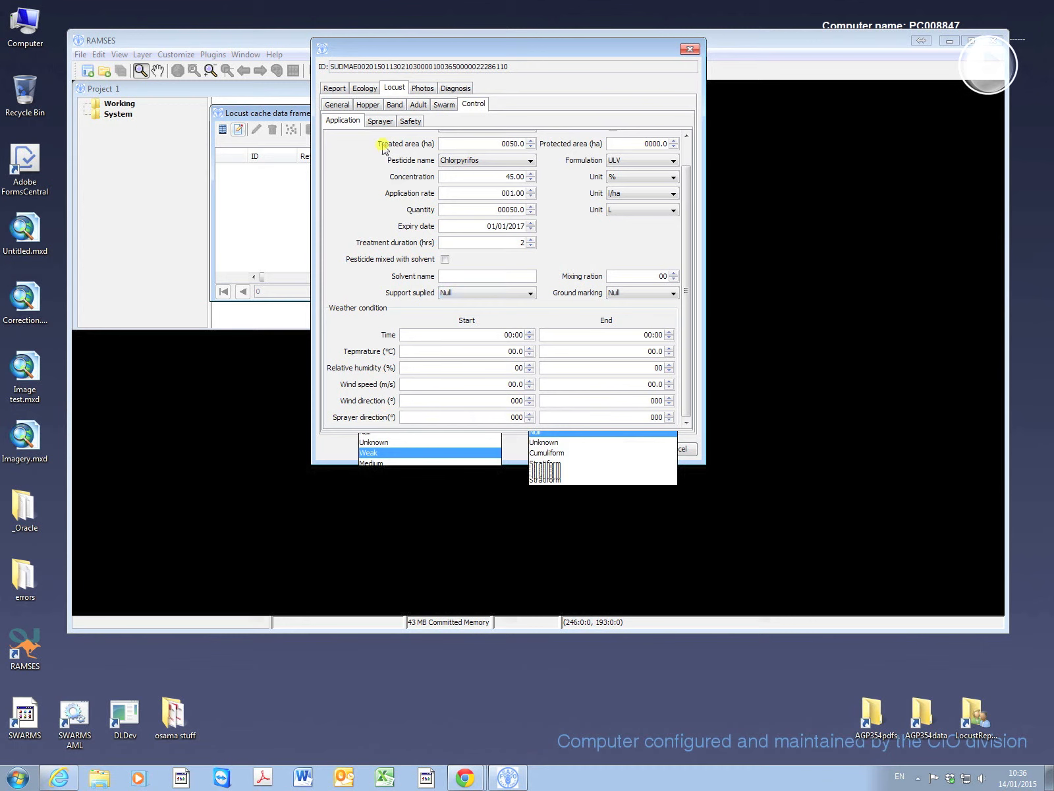
pyautogui.click(420, 88)
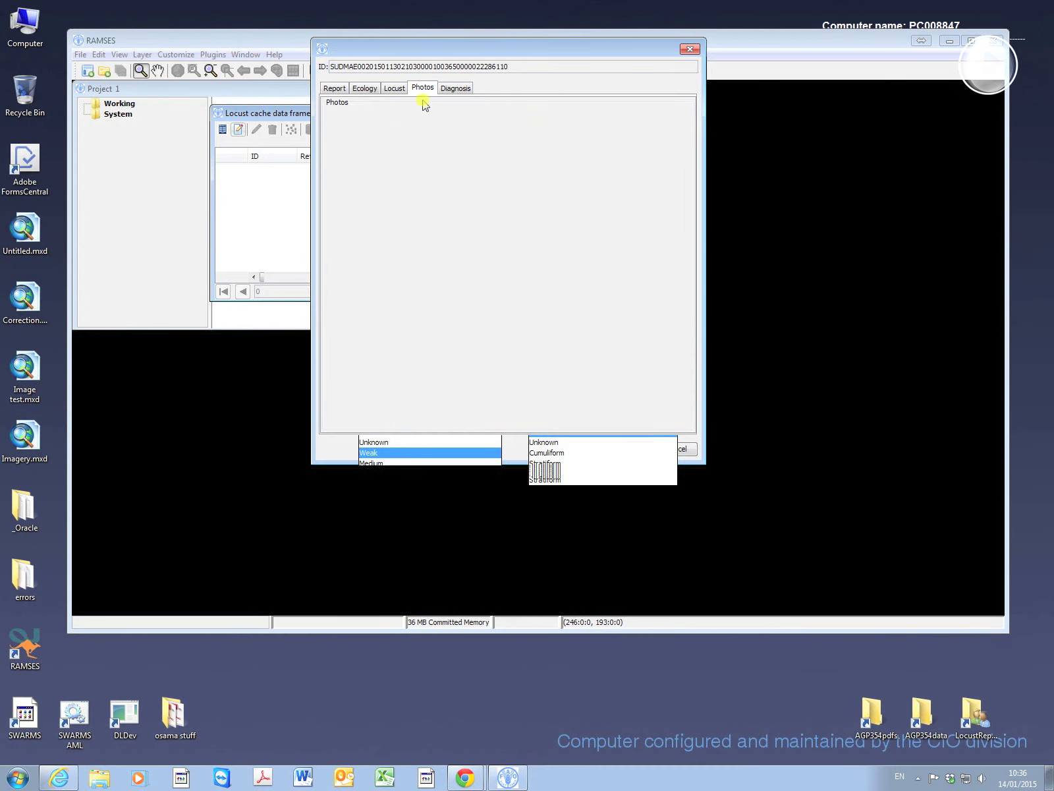
pyautogui.click(455, 88)
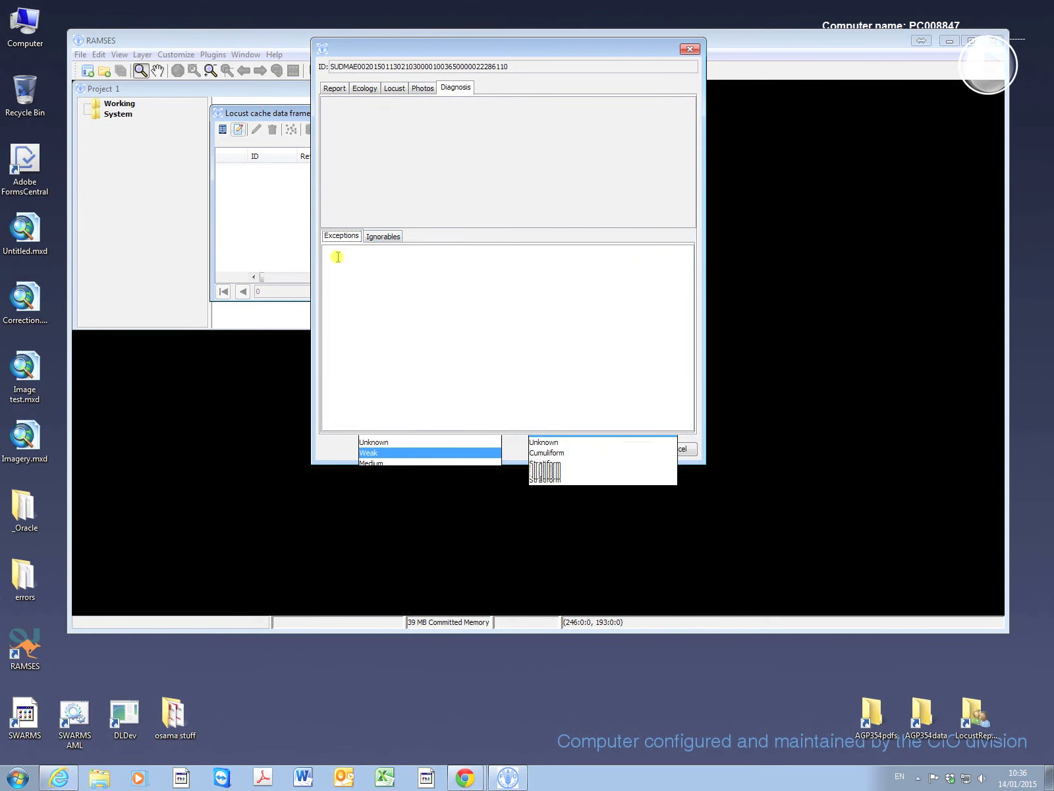
pyautogui.click(342, 349)
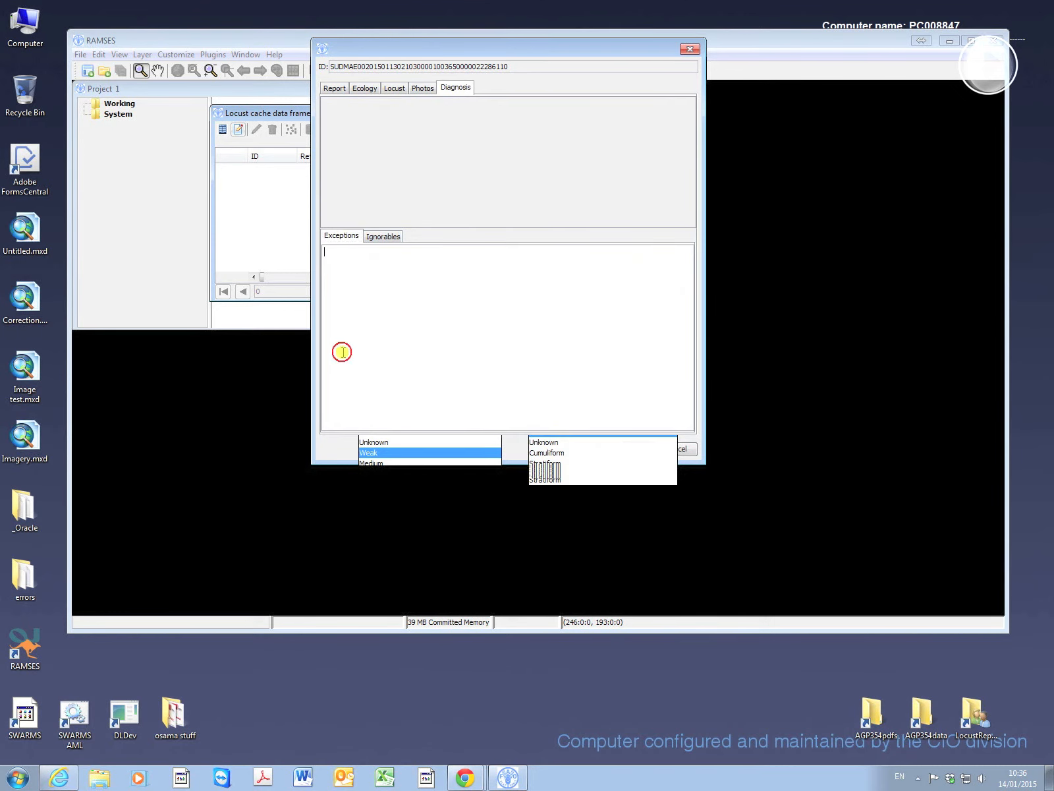
# Compare the report's diagnosis Exceptions list with its Ignorables list.
pyautogui.click(348, 235)
pyautogui.click(375, 237)
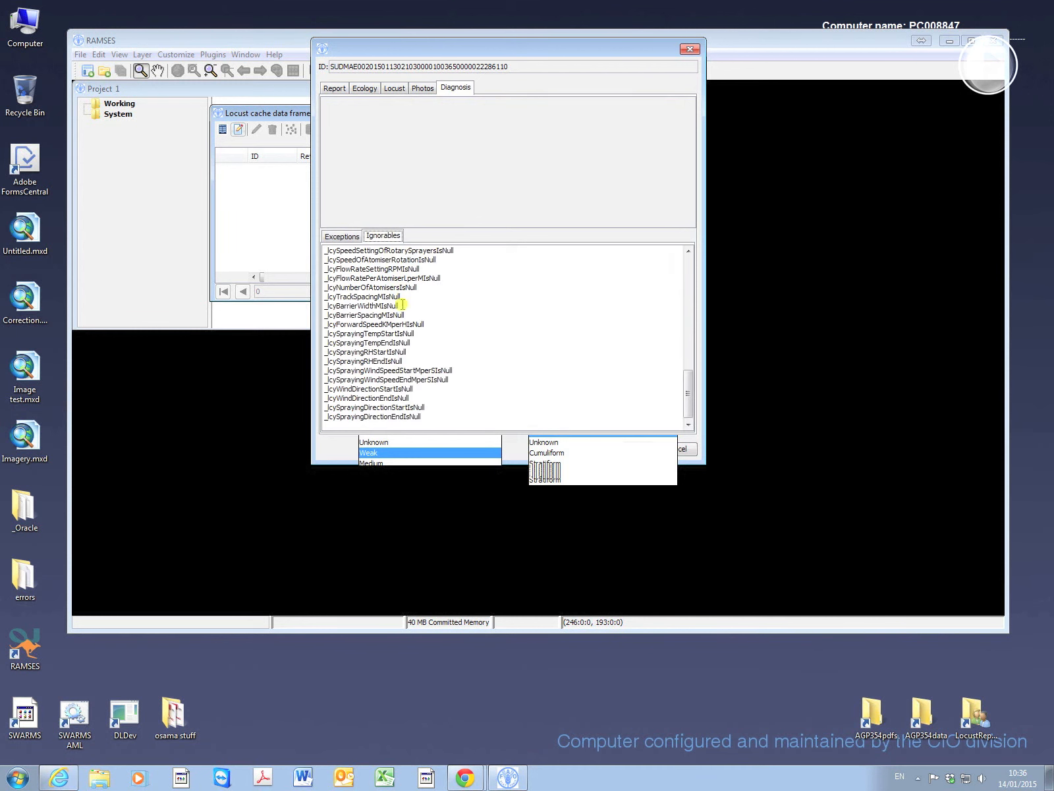
pyautogui.click(330, 237)
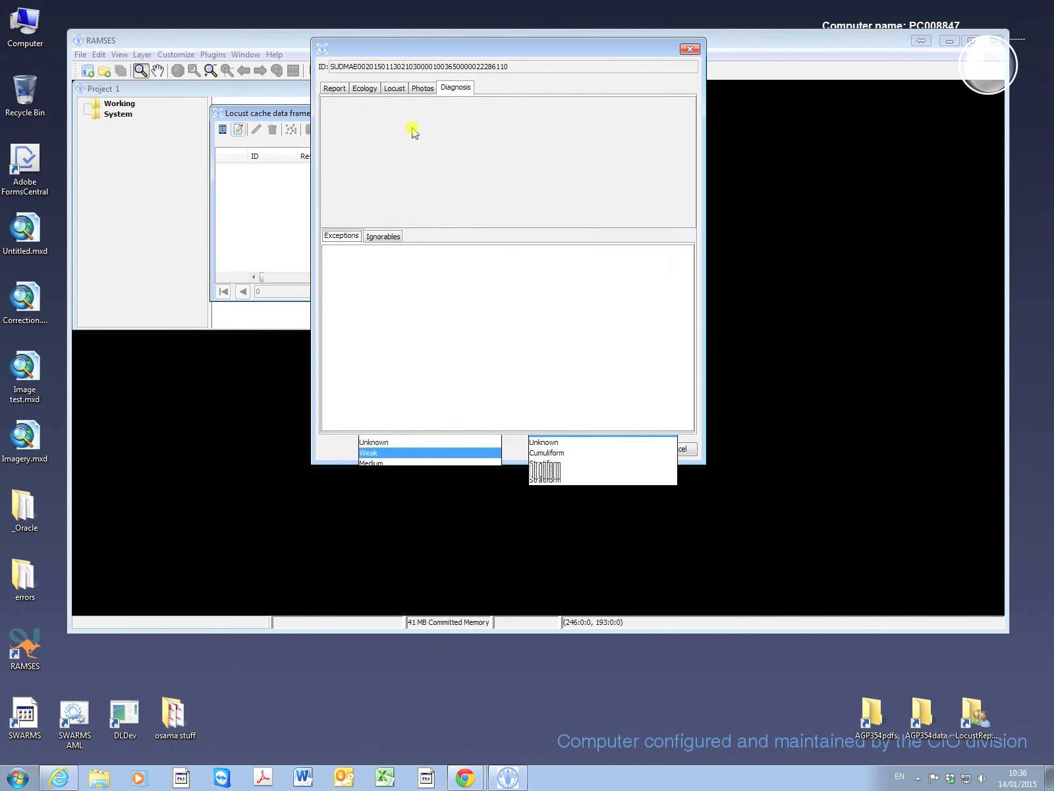
# Change the control application type to Null and check the diagnosis exceptions for the report.
pyautogui.click(394, 88)
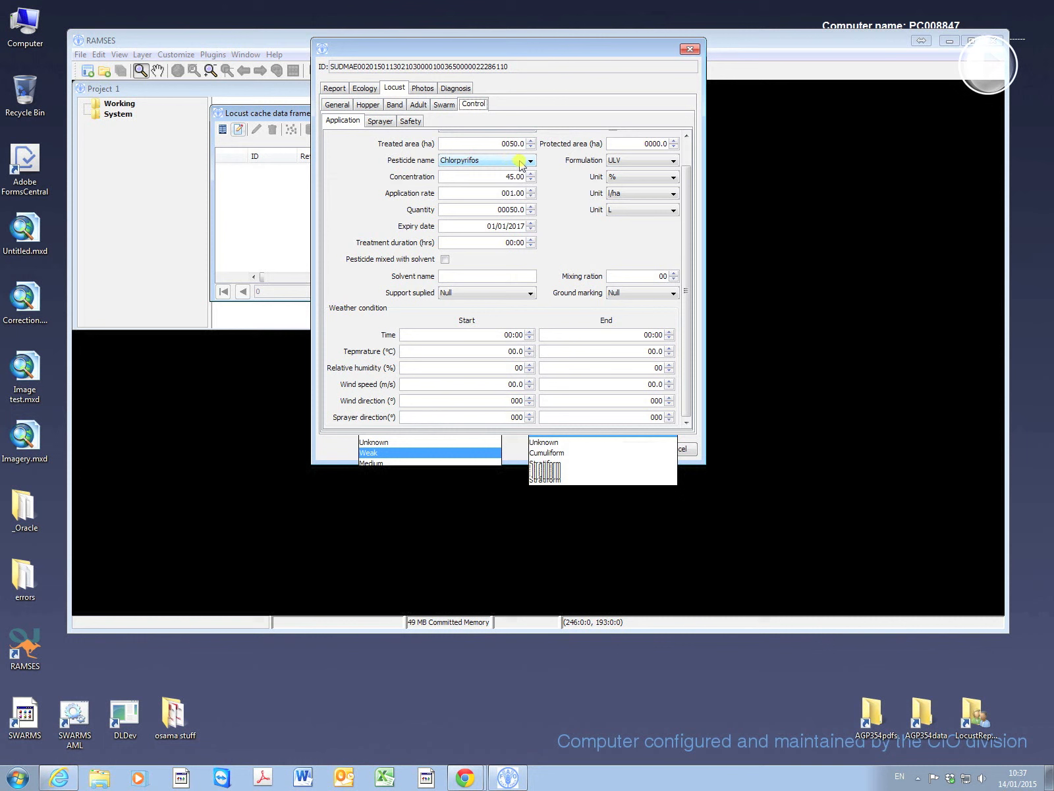
pyautogui.click(686, 137)
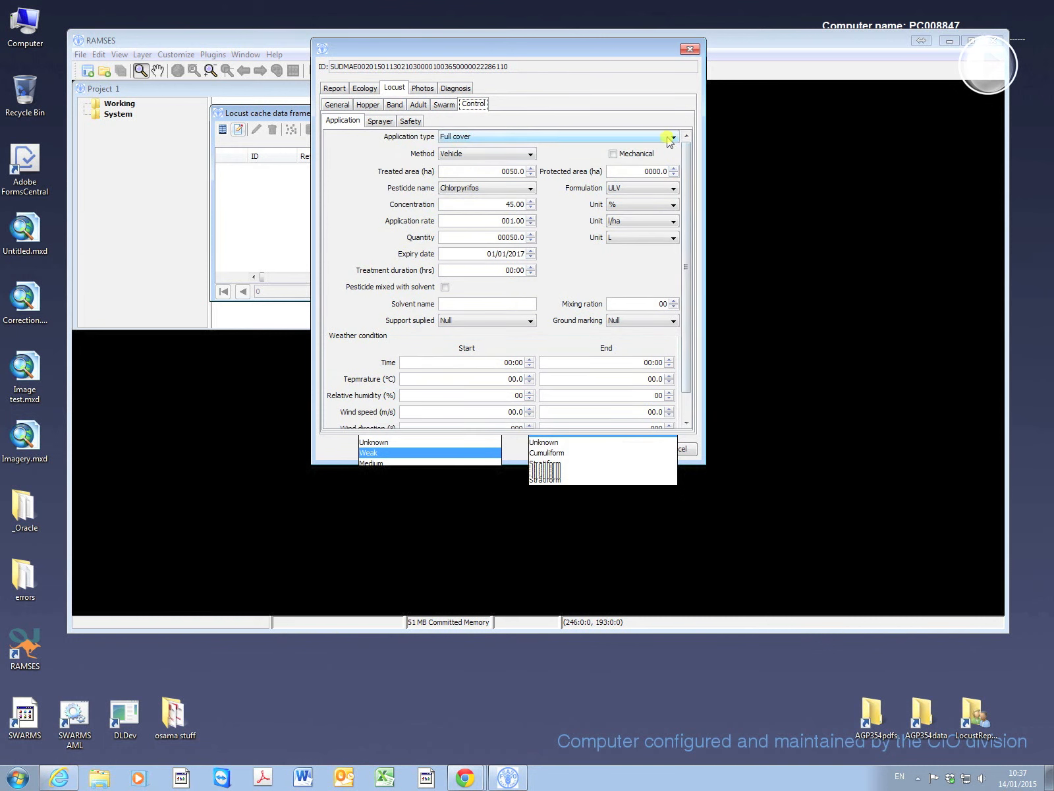
pyautogui.click(671, 137)
pyautogui.click(495, 150)
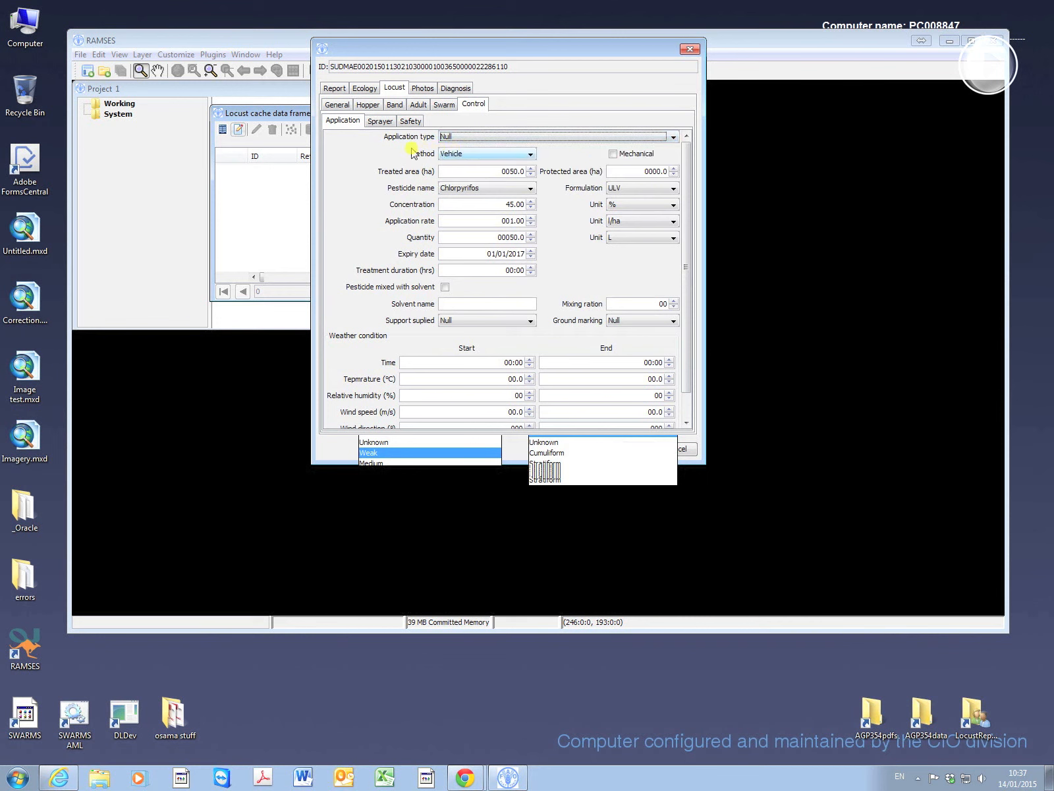
pyautogui.click(455, 88)
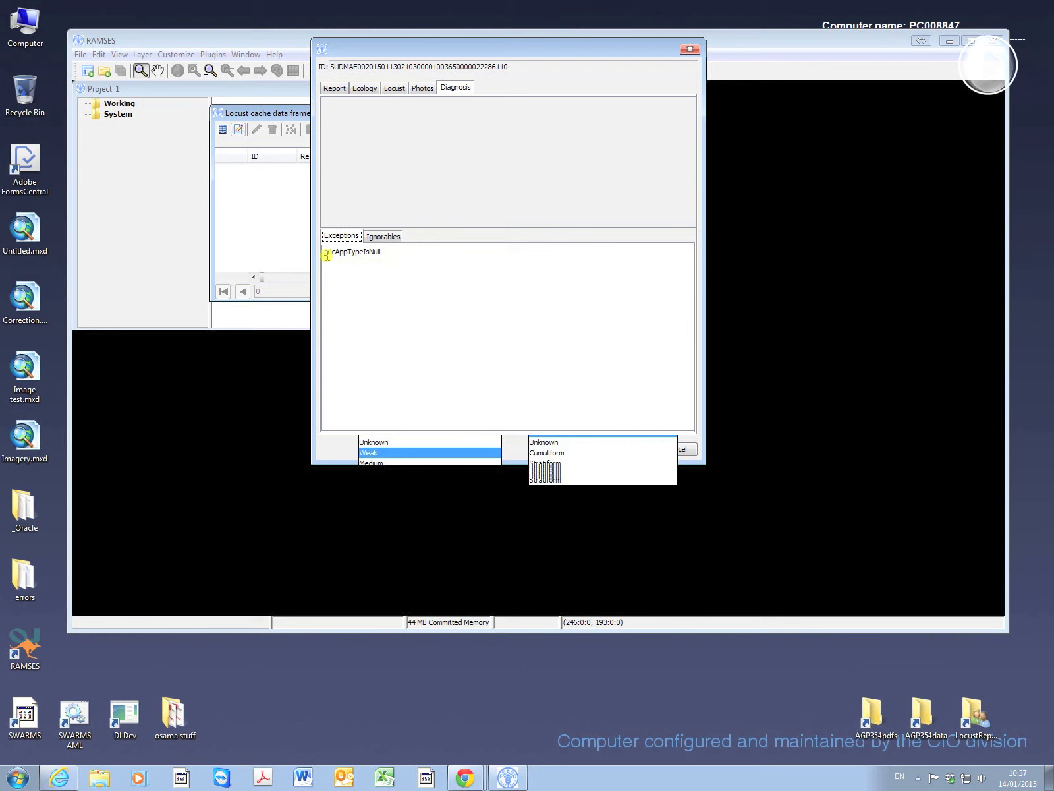
# Set the control application type back to Full cover.
pyautogui.click(398, 88)
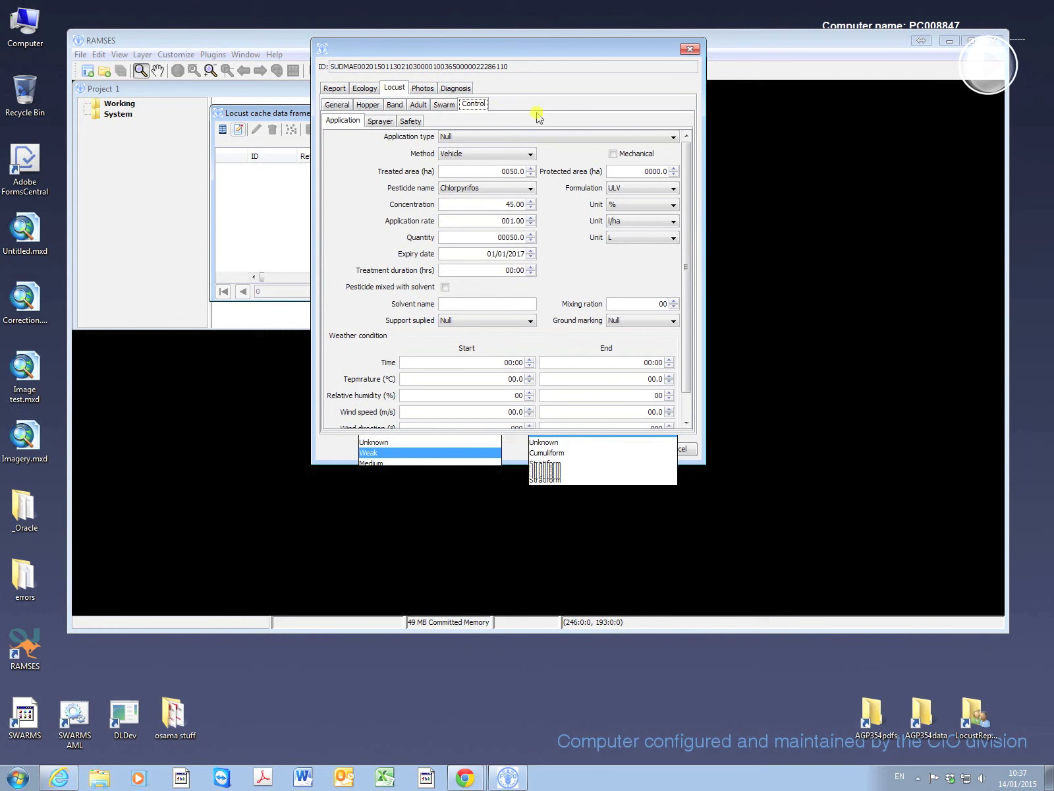
pyautogui.click(687, 137)
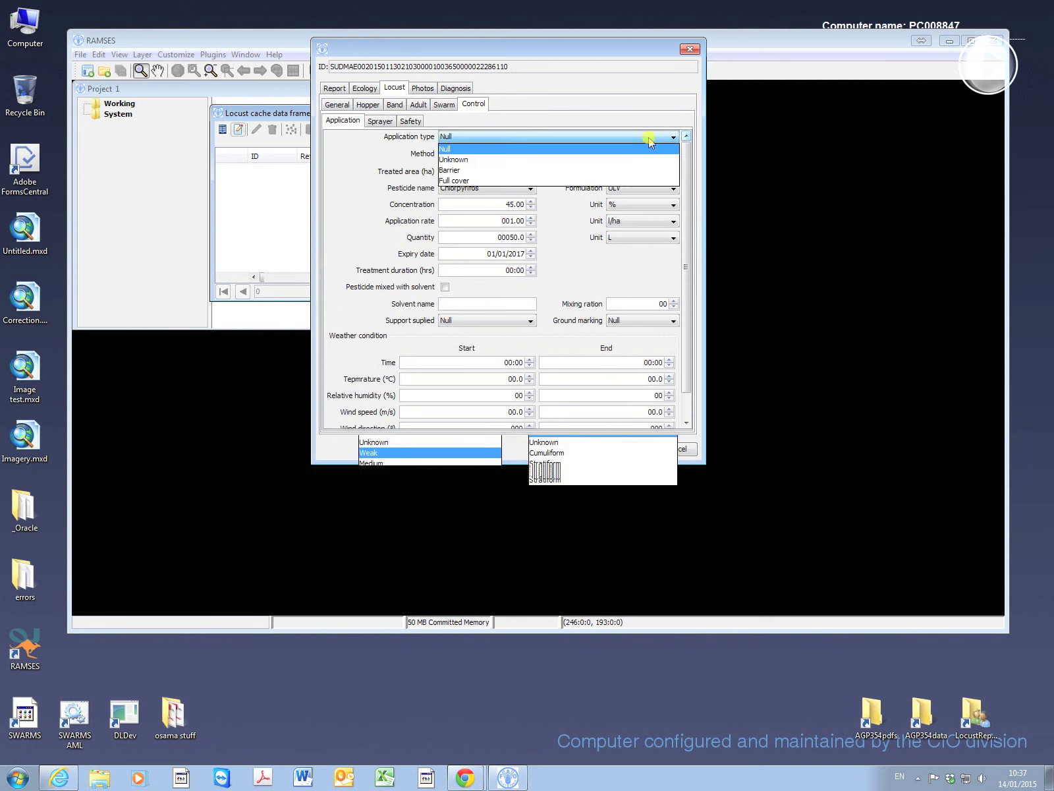
pyautogui.click(480, 181)
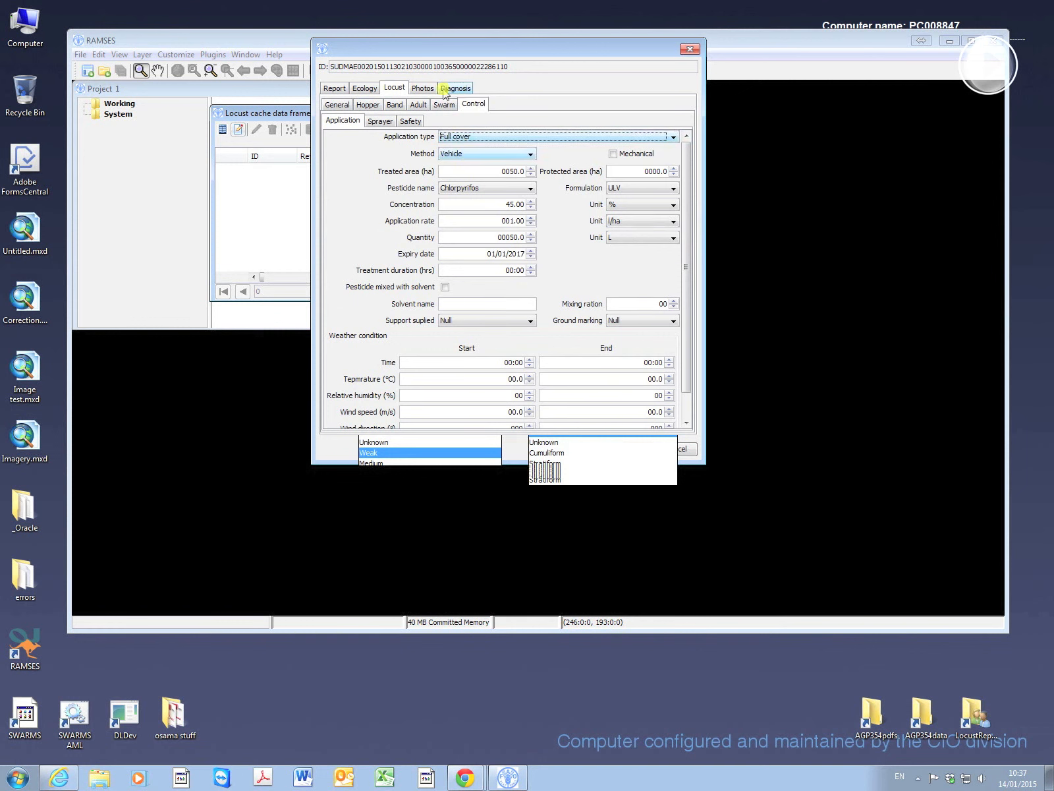
# Recheck the diagnosis exceptions and save the report to the locust cache data frame.
pyautogui.click(446, 89)
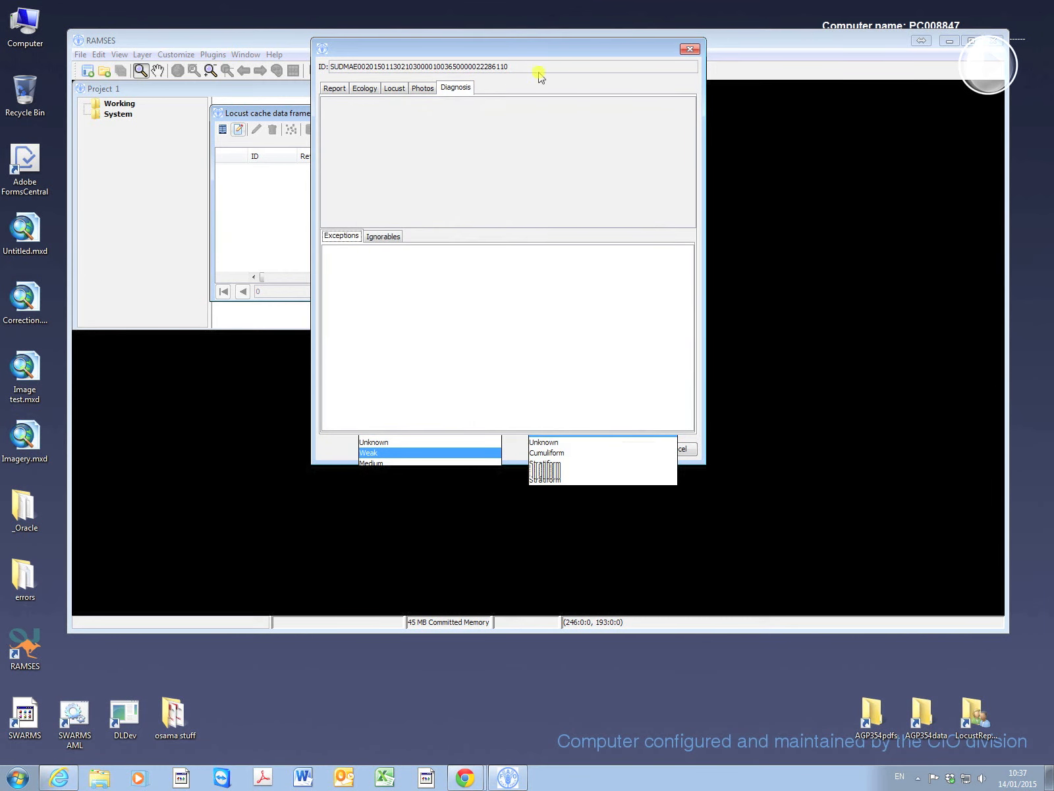
pyautogui.moveTo(537, 52); pyautogui.dragTo(630, 53)
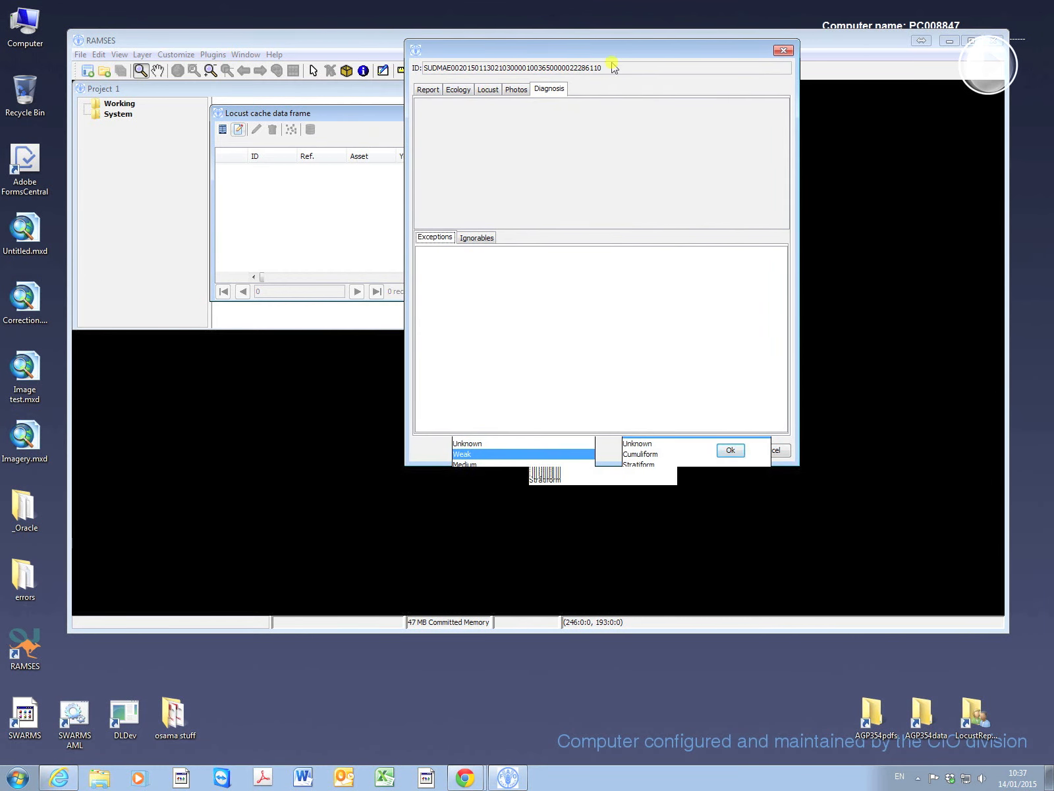
pyautogui.click(730, 451)
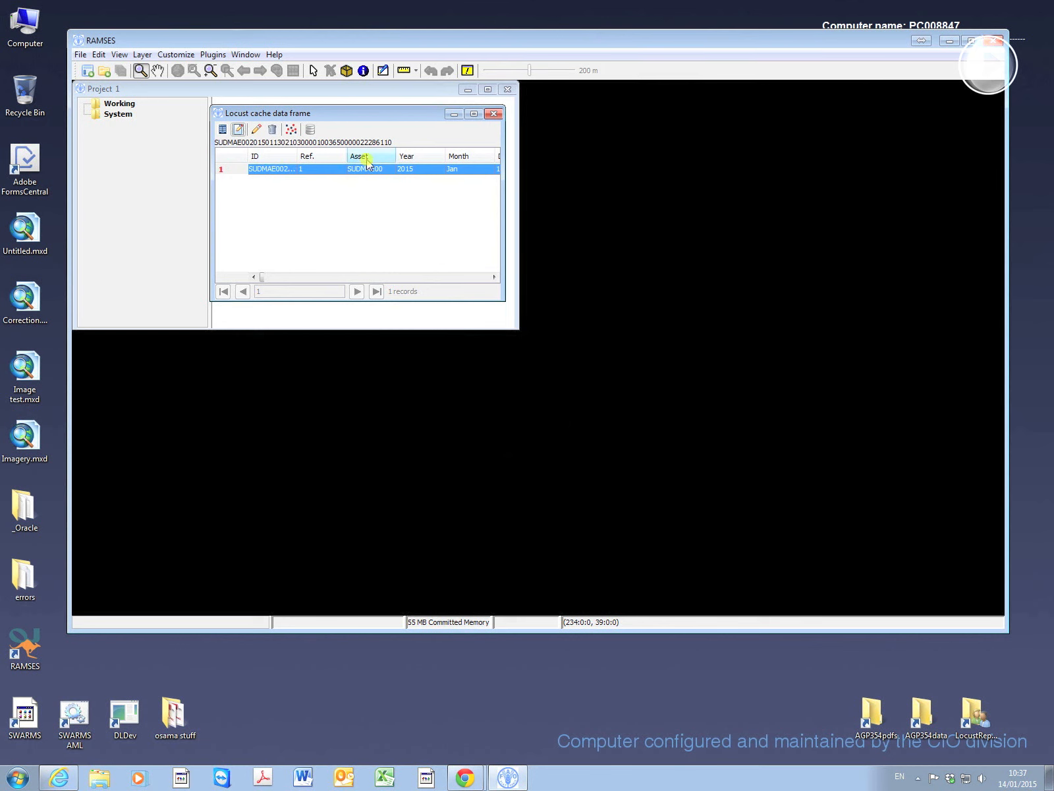
# Review the saved record's ID and date columns, widening the ID and Is approximate date columns.
pyautogui.moveTo(298, 157); pyautogui.dragTo(403, 167)
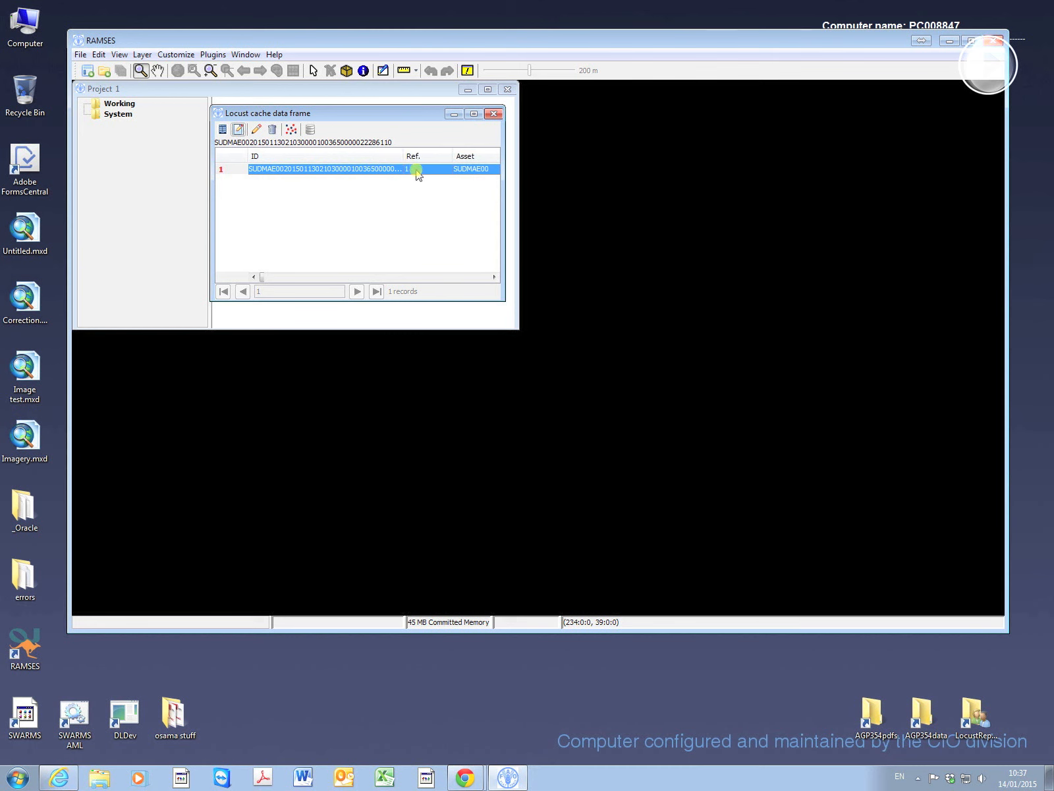
pyautogui.click(494, 276)
pyautogui.click(494, 276)
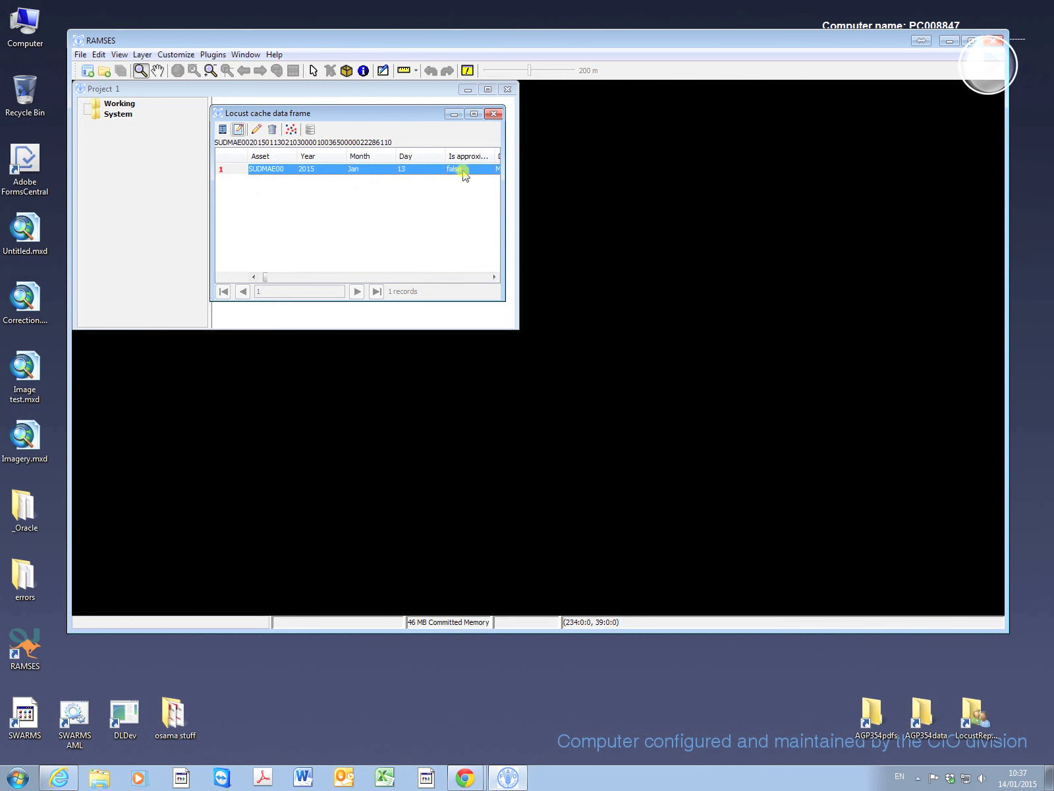
pyautogui.click(493, 276)
pyautogui.click(494, 277)
pyautogui.click(494, 276)
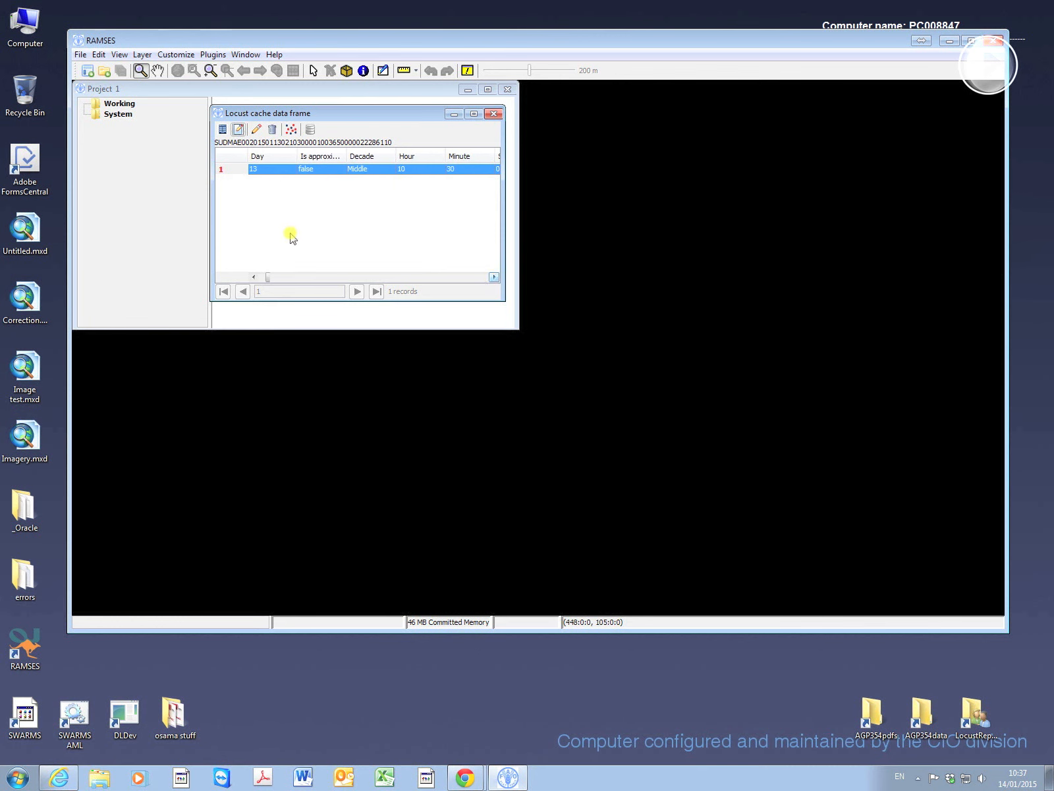
pyautogui.moveTo(346, 157); pyautogui.dragTo(375, 156)
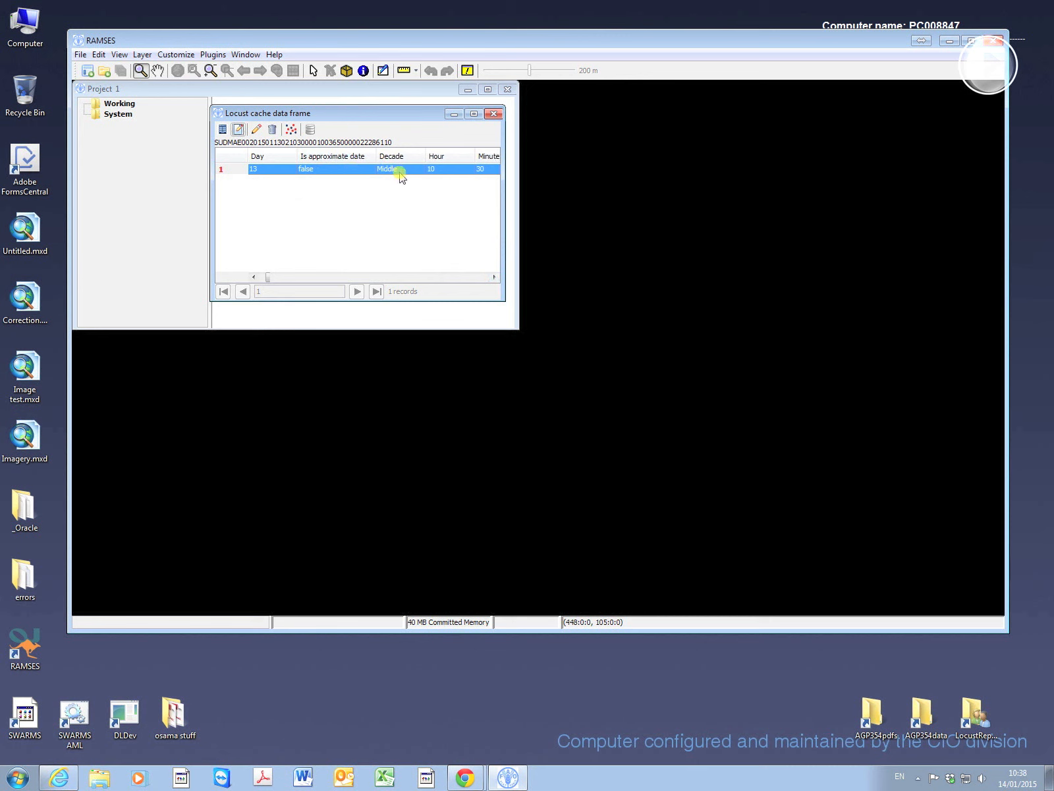
# Review the record's time, location name and coordinate columns, widening the Location accuracy column to show its full heading.
pyautogui.click(494, 276)
pyautogui.click(495, 277)
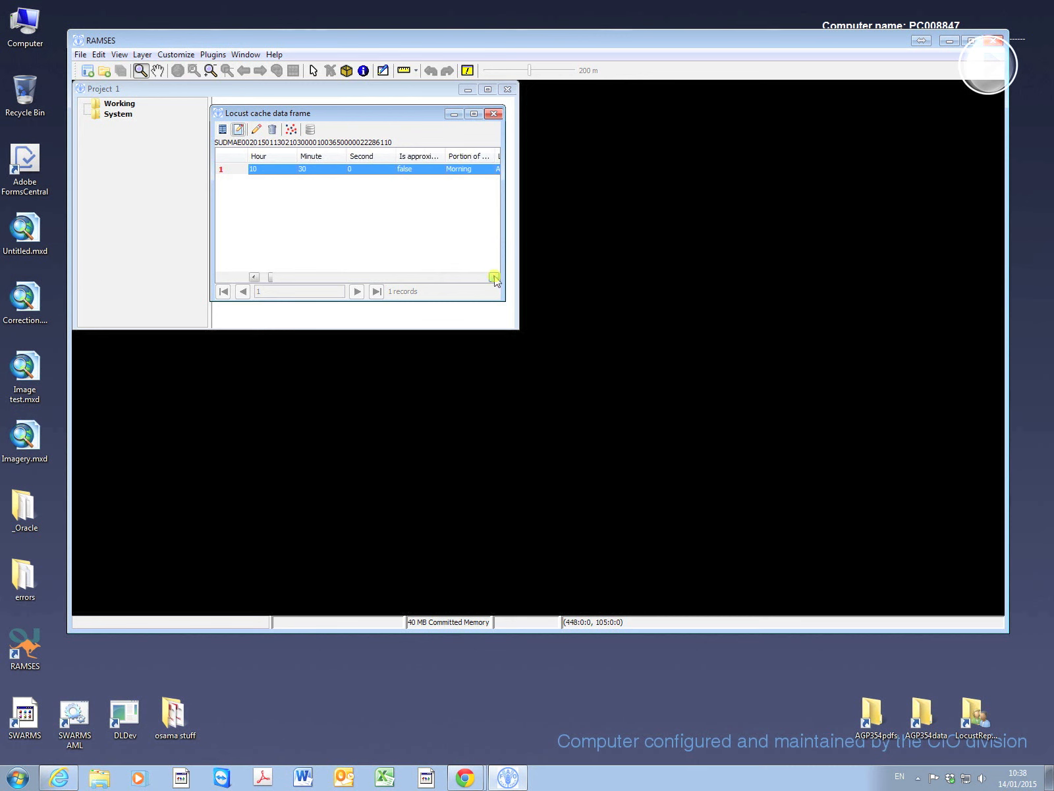
pyautogui.click(494, 278)
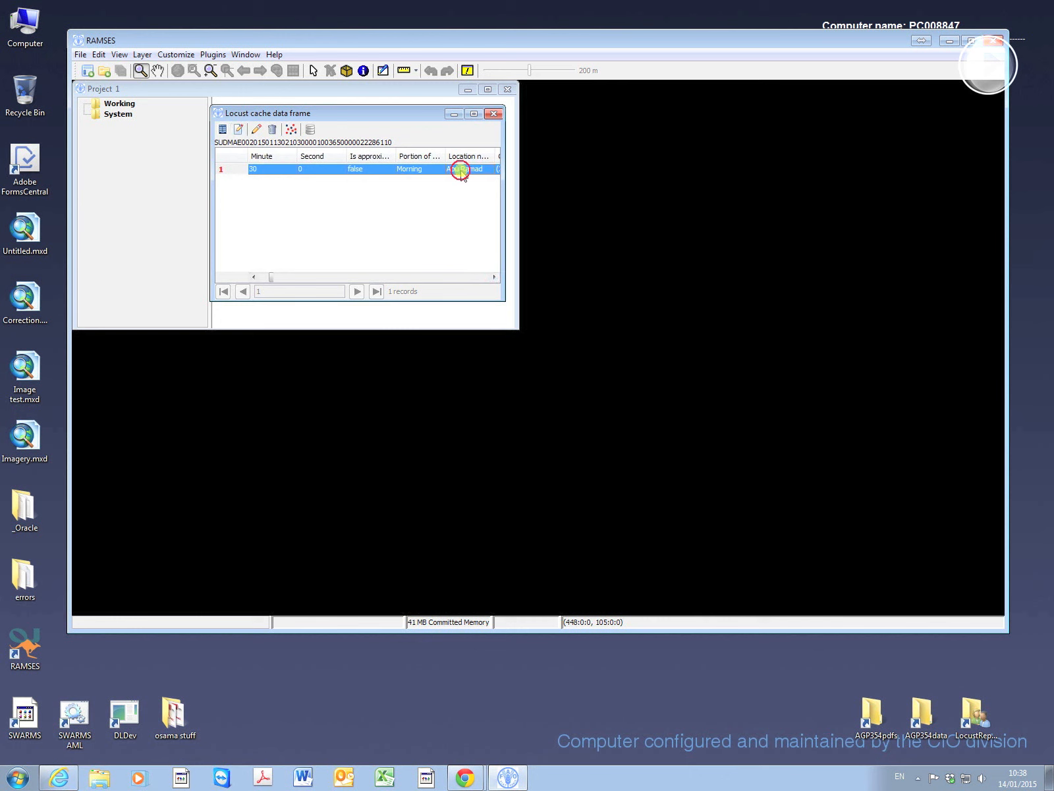
pyautogui.click(494, 277)
pyautogui.click(494, 277)
pyautogui.click(494, 277)
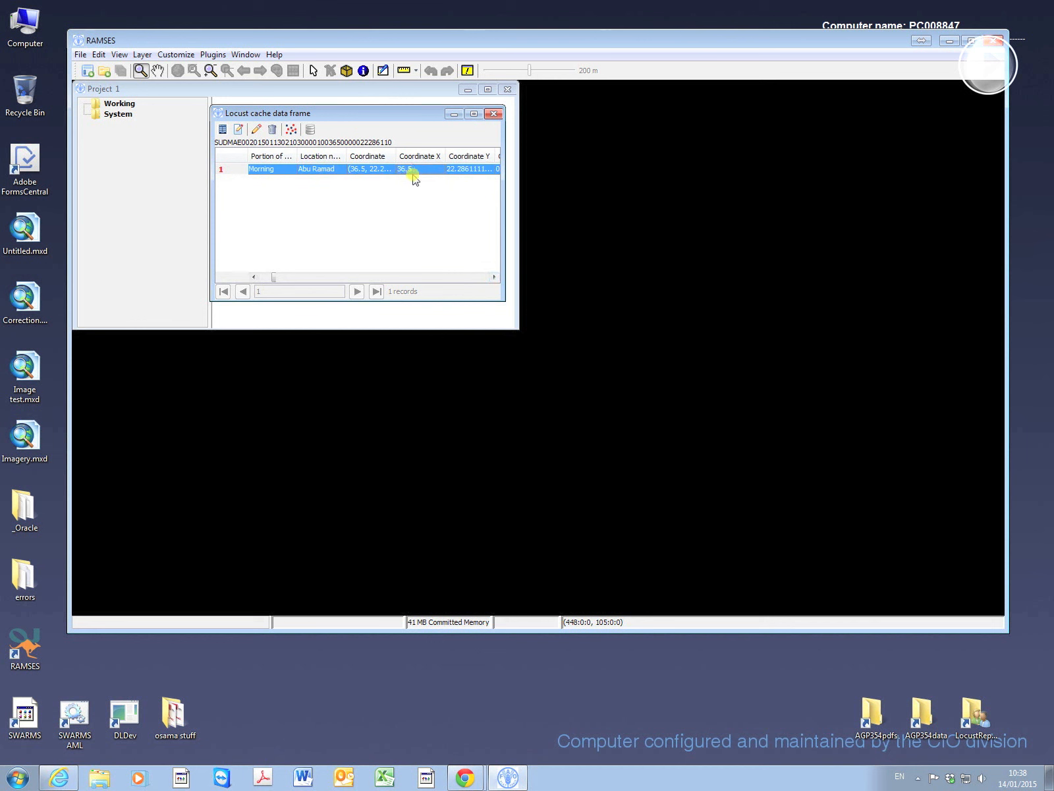
pyautogui.click(494, 277)
pyautogui.click(494, 277)
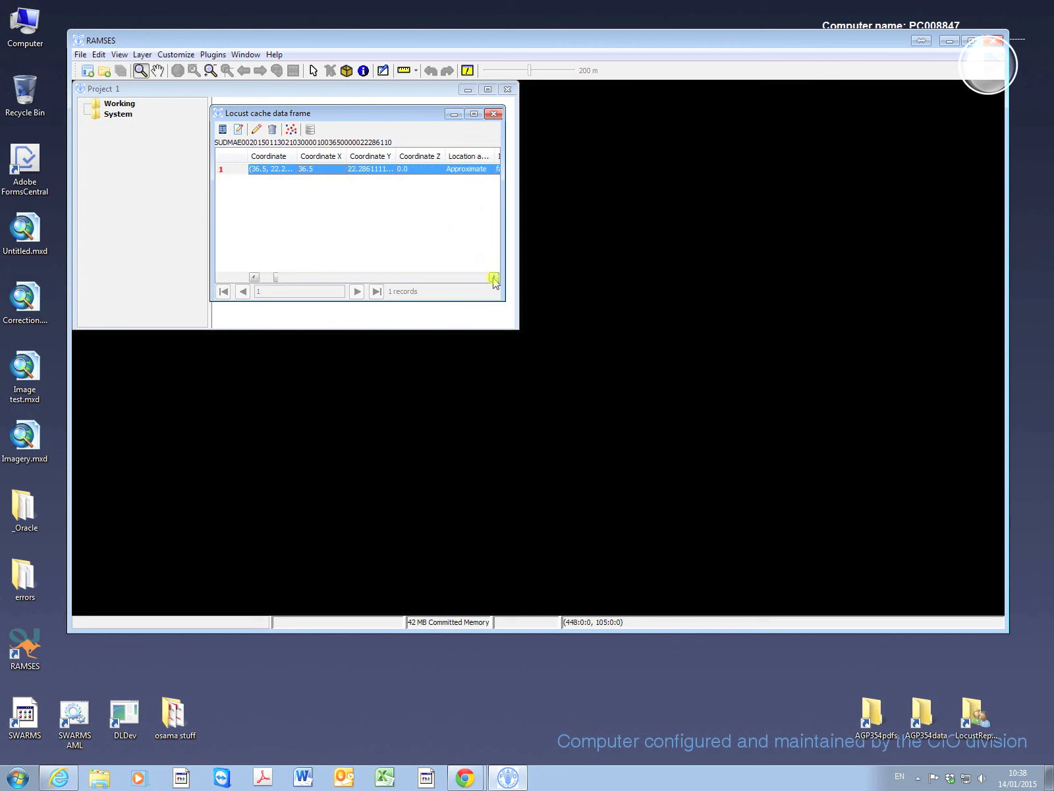
pyautogui.click(494, 278)
pyautogui.click(494, 278)
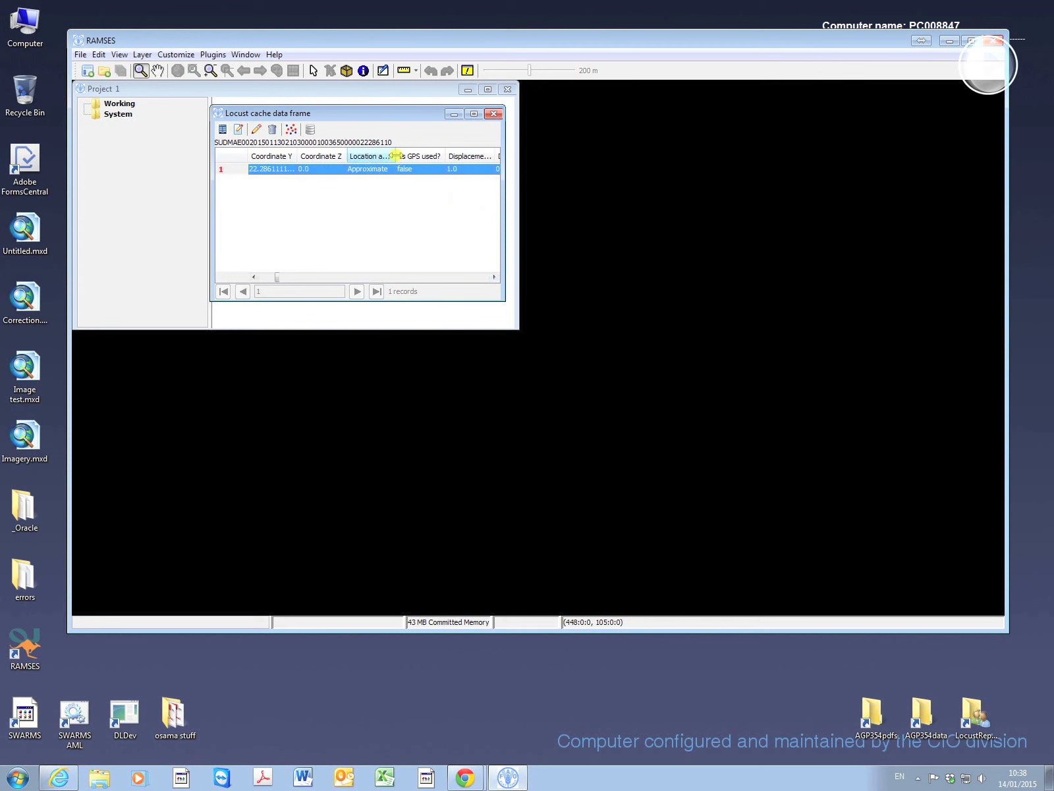
pyautogui.moveTo(395, 156); pyautogui.dragTo(448, 156)
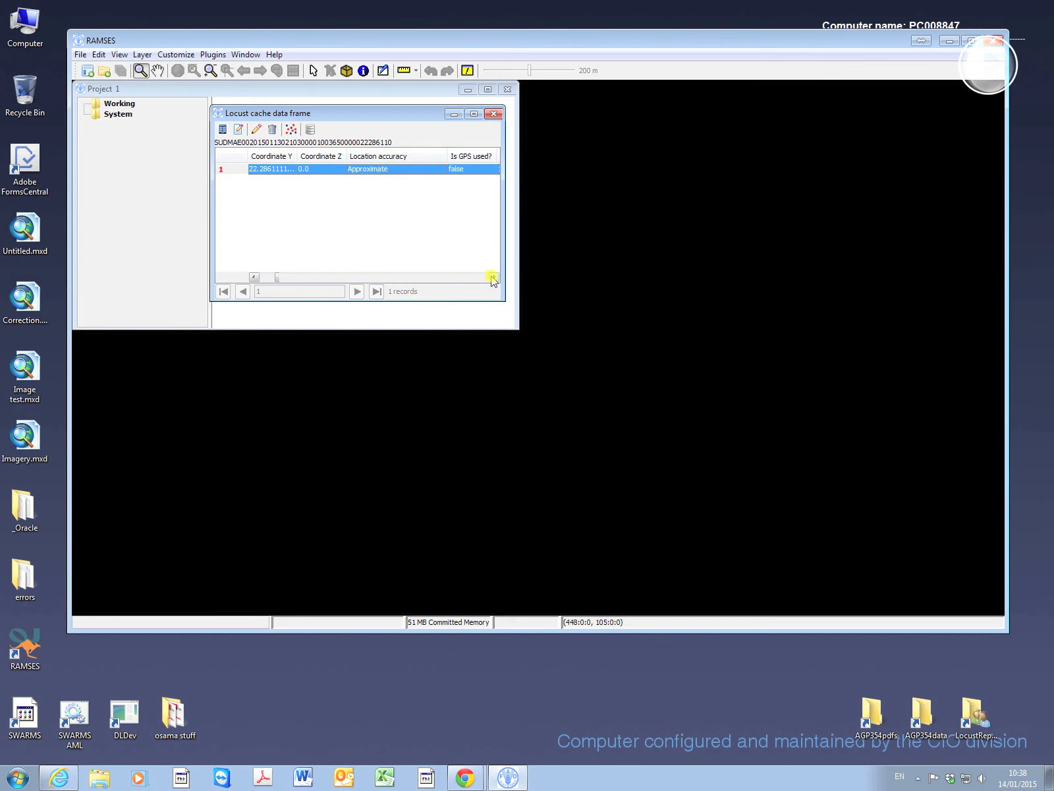
# Open the cached record for editing and look over its date, time and location details.
pyautogui.click(256, 131)
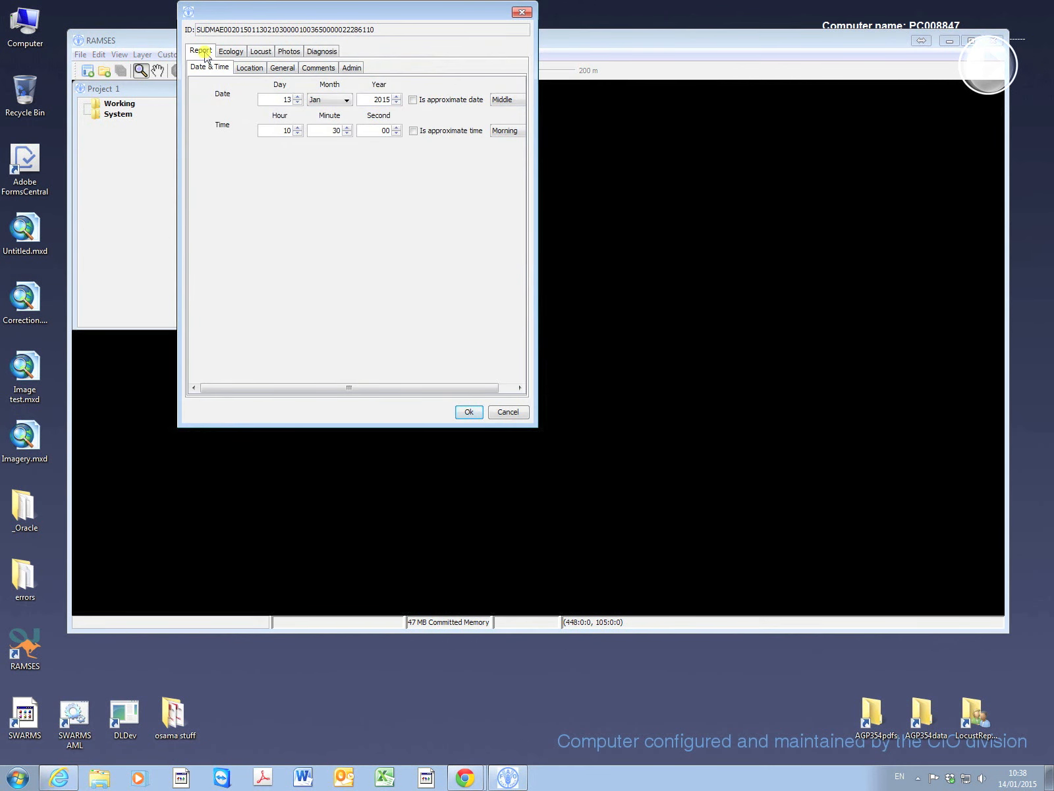
pyautogui.click(246, 69)
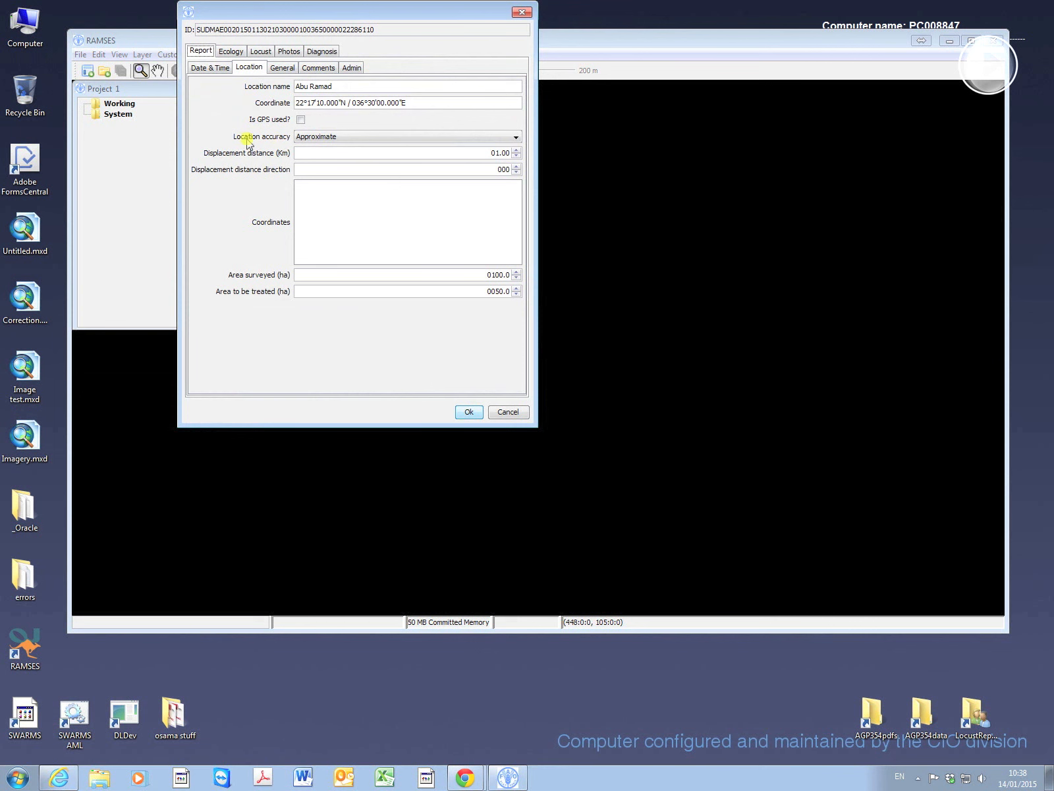
# Widen the Area surveyed (ha) and Area to be treated (ha) columns and review the remaining columns through Photos.
pyautogui.click(494, 278)
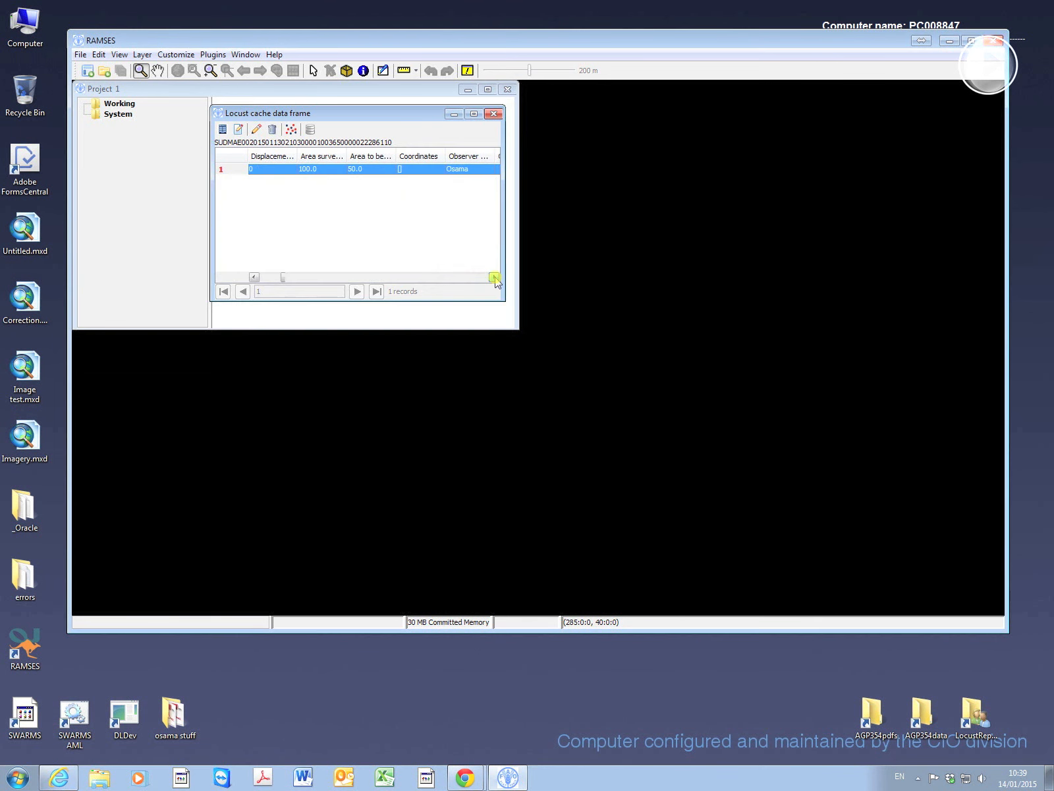
pyautogui.click(494, 277)
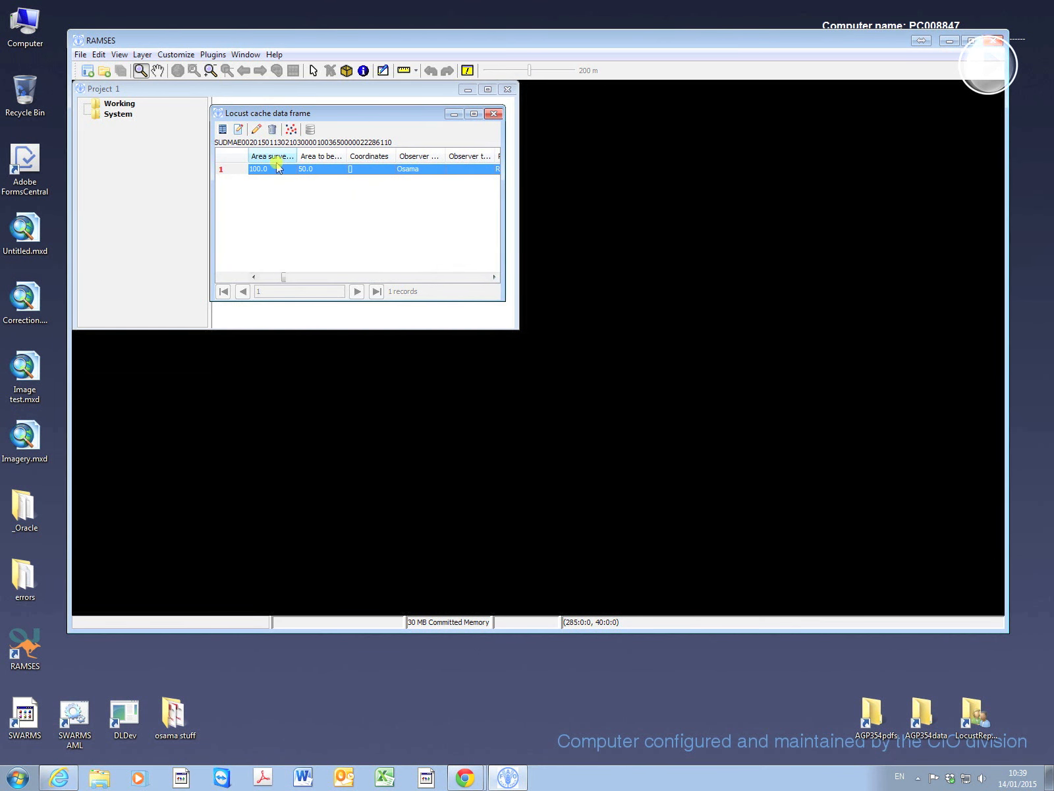
pyautogui.moveTo(297, 156); pyautogui.dragTo(412, 158)
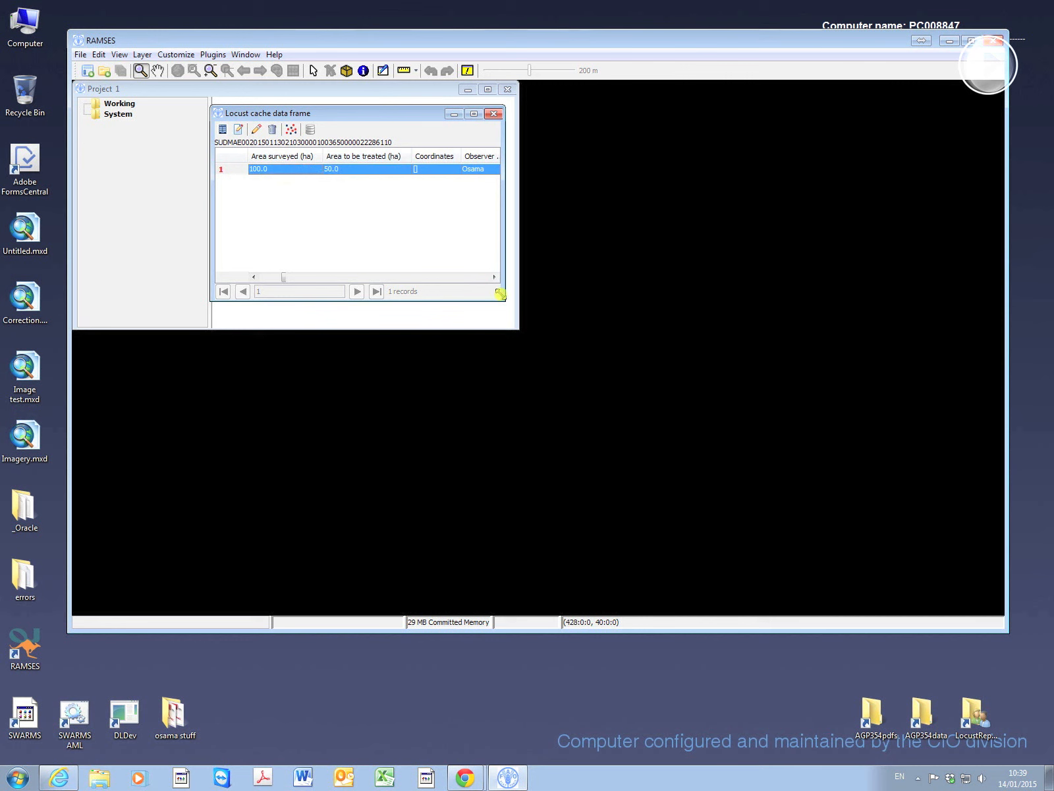
pyautogui.click(494, 277)
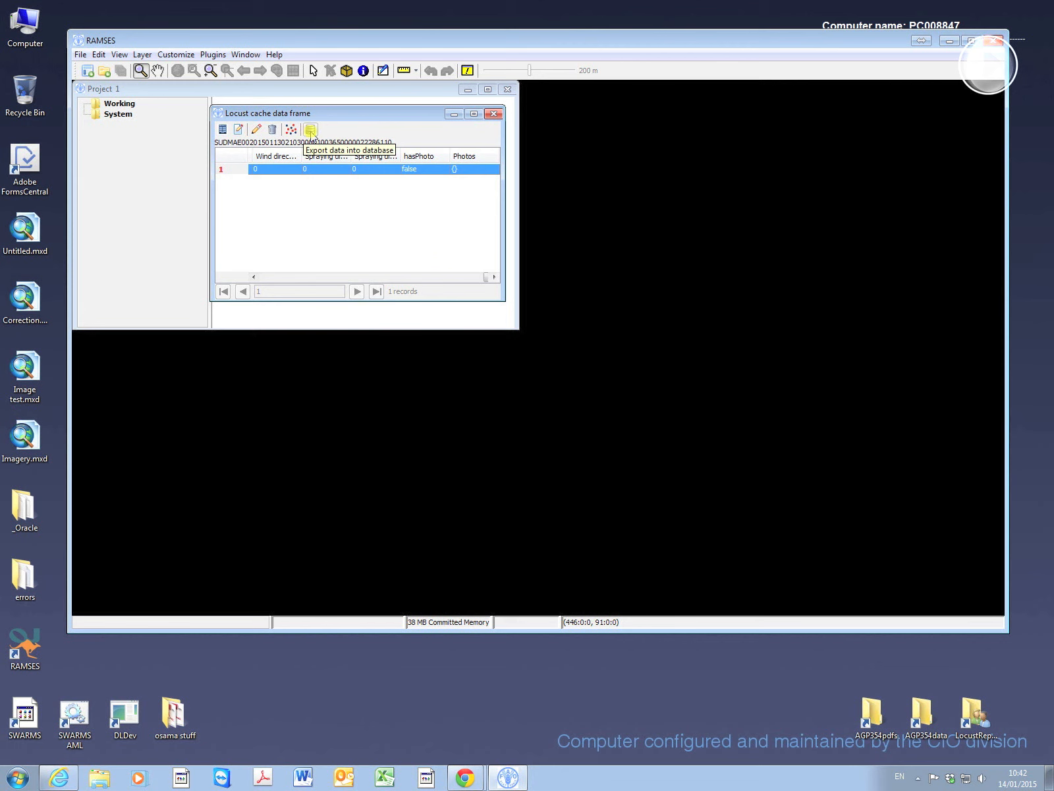
# Export the cached locust record into the database and acknowledge the export message.
pyautogui.click(310, 130)
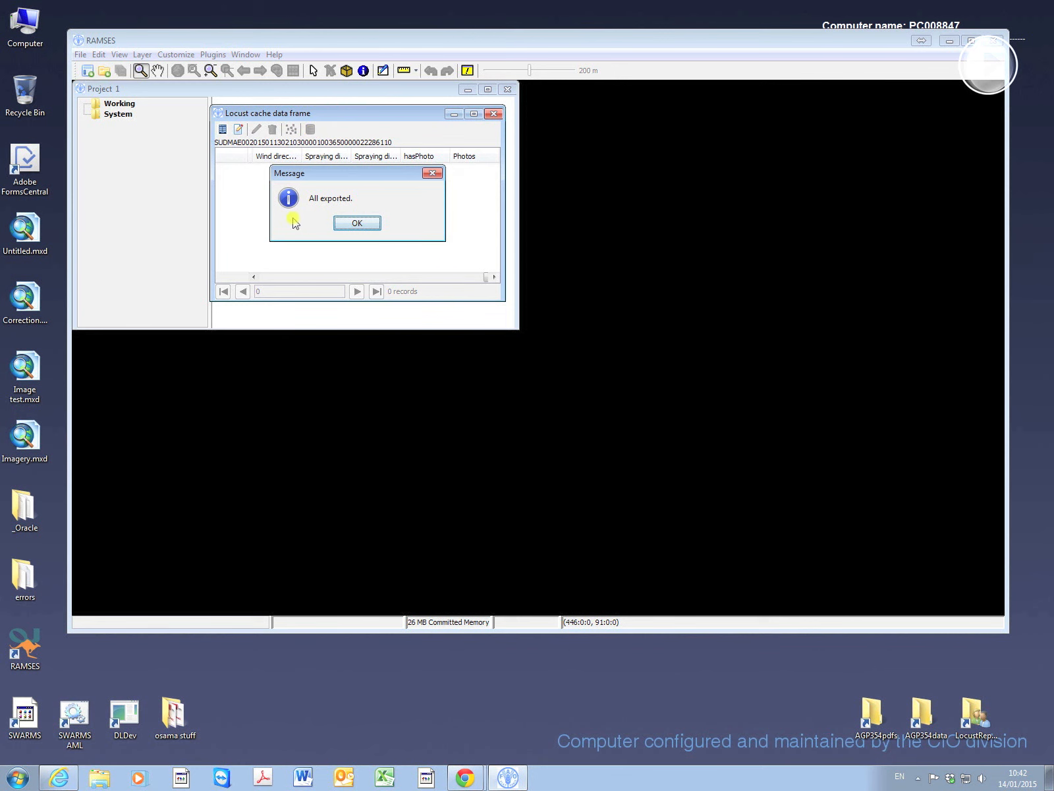
pyautogui.click(356, 224)
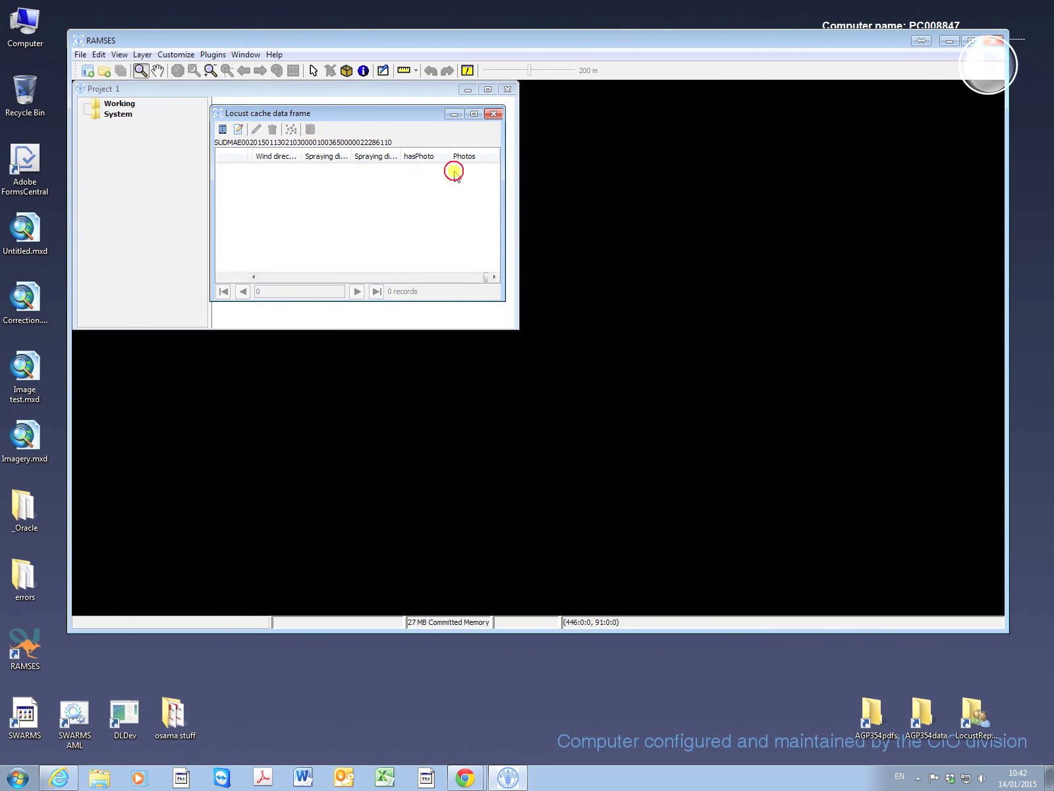